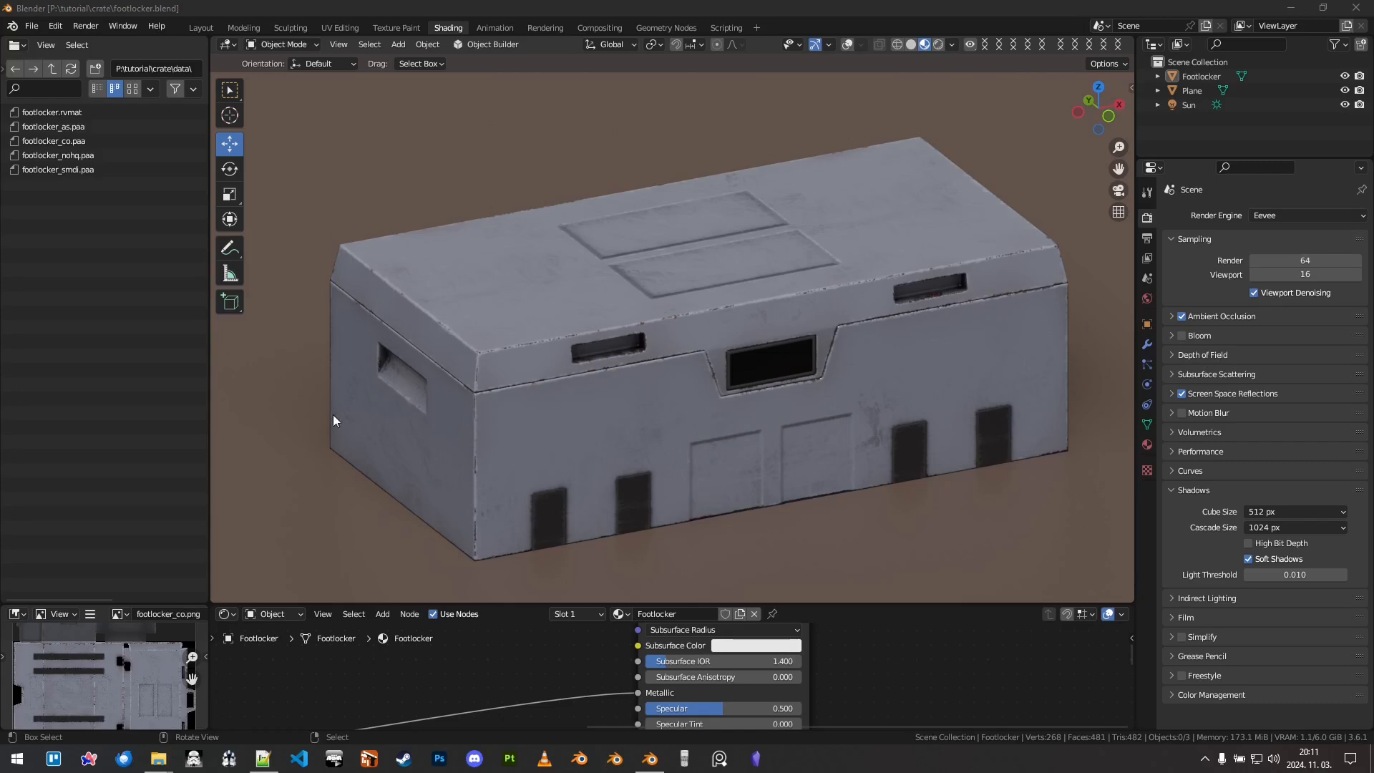
Step: Switch to File Explorer and open the data folder inside the crate project folder to view its texture and rvmat files
mouse_move(158, 759)
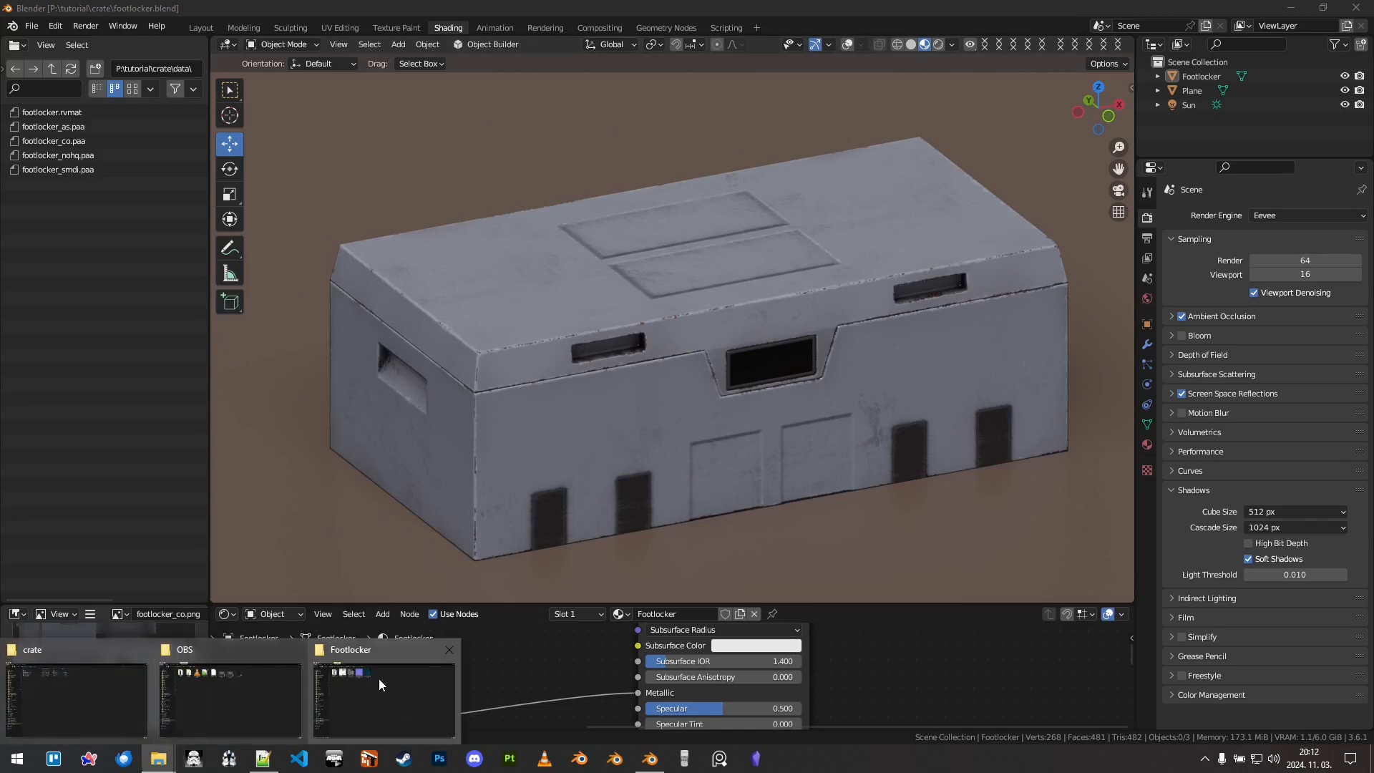
left_click(72, 694)
double_click(209, 93)
left_click_drag(253, 220, 204, 101)
left_click(274, 203)
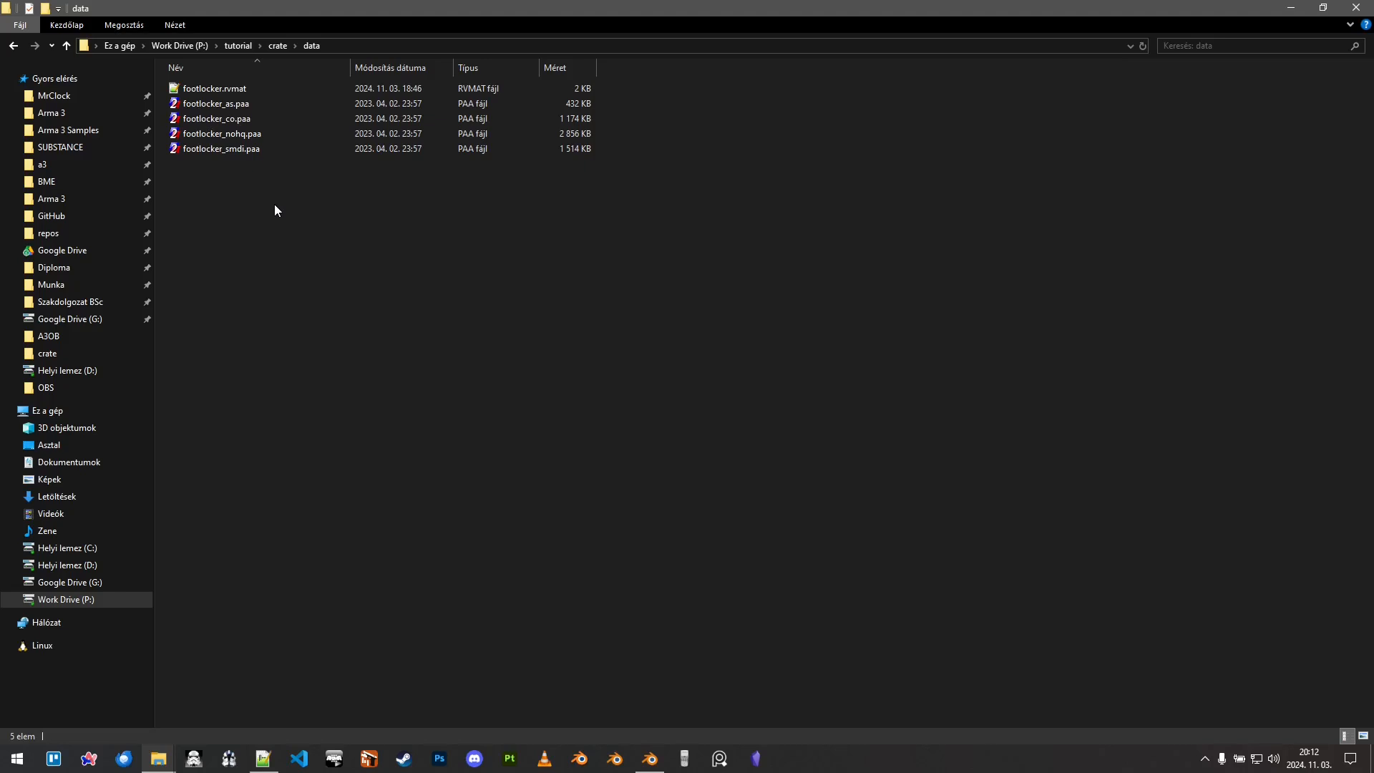
Step: Look through footlocker.rvmat in Notepad++, and return to the crate folder in File Explorer
left_click(263, 758)
scroll(339, 328, "down", 4)
scroll(350, 387, "up", 4)
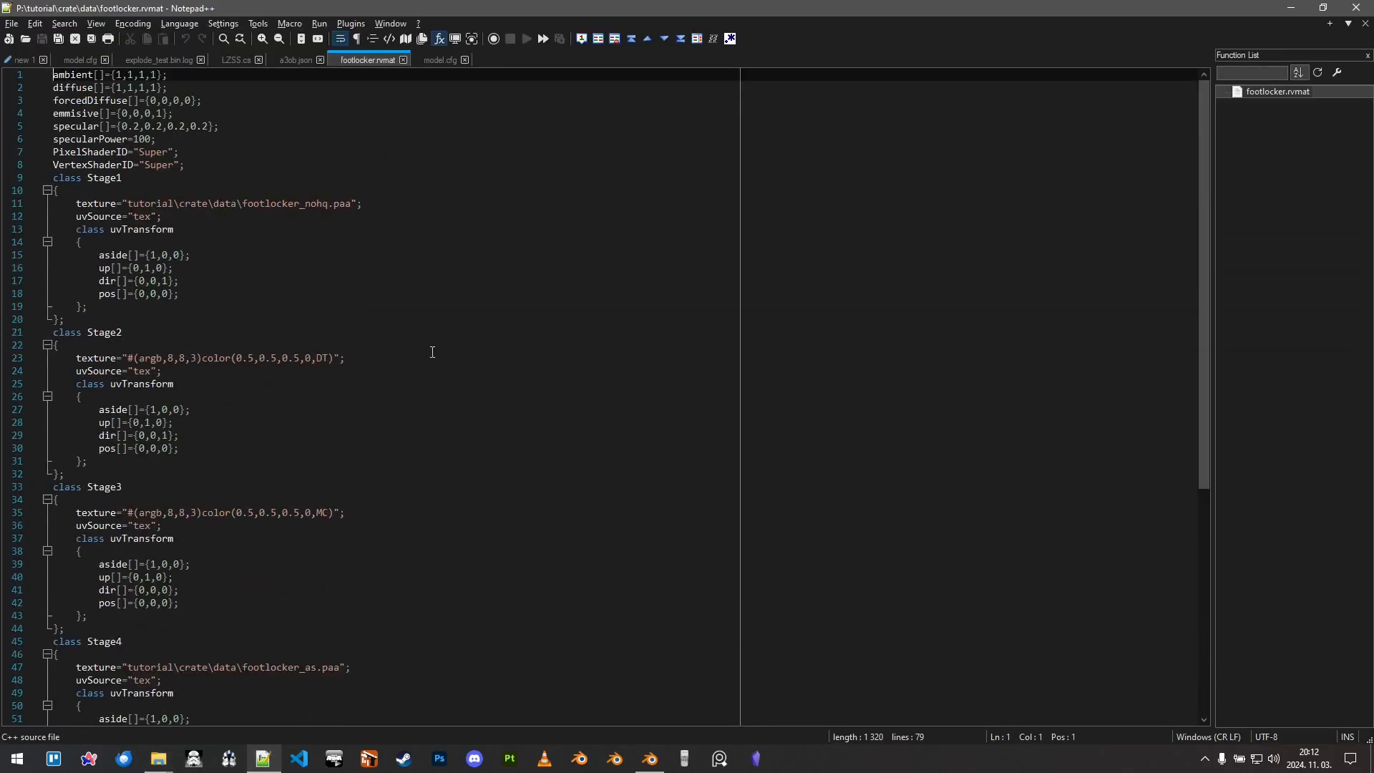
key("alt+Tab")
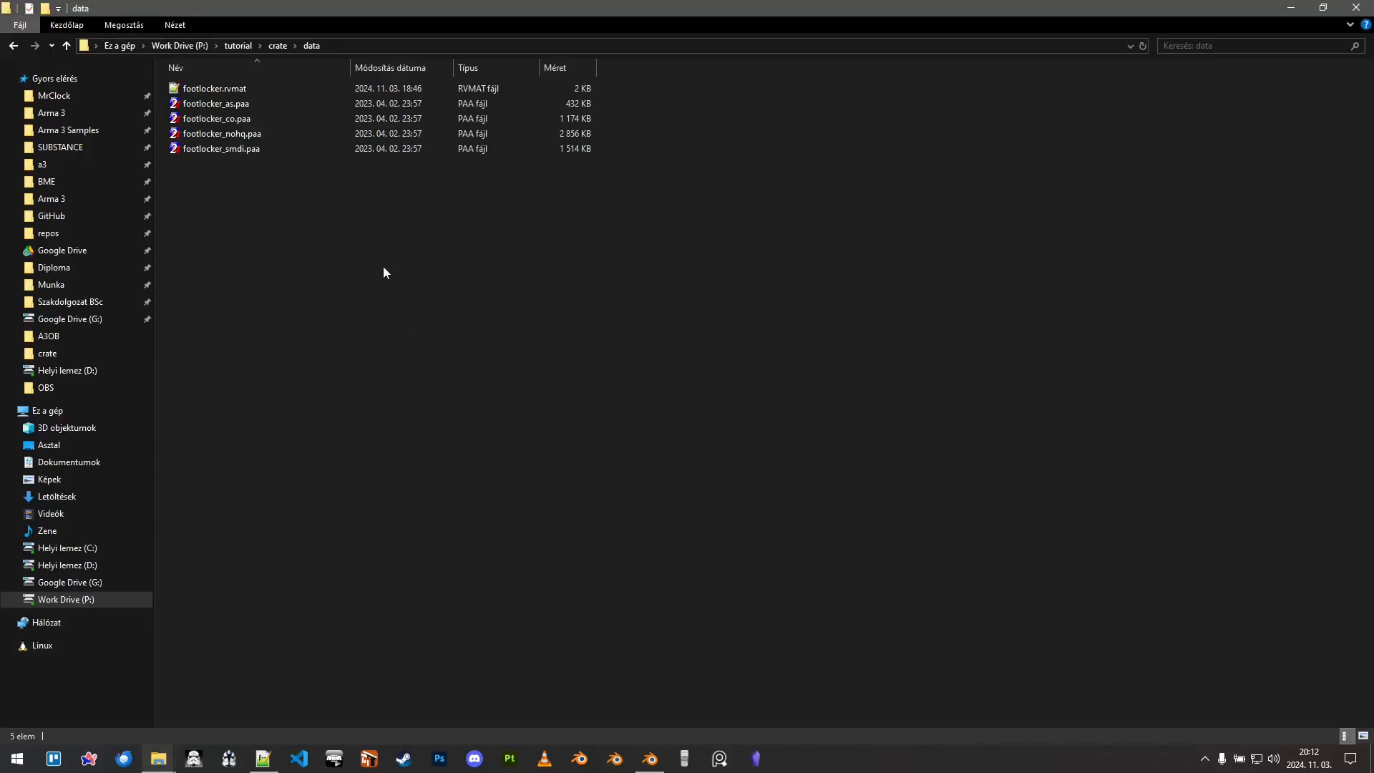
left_click(278, 46)
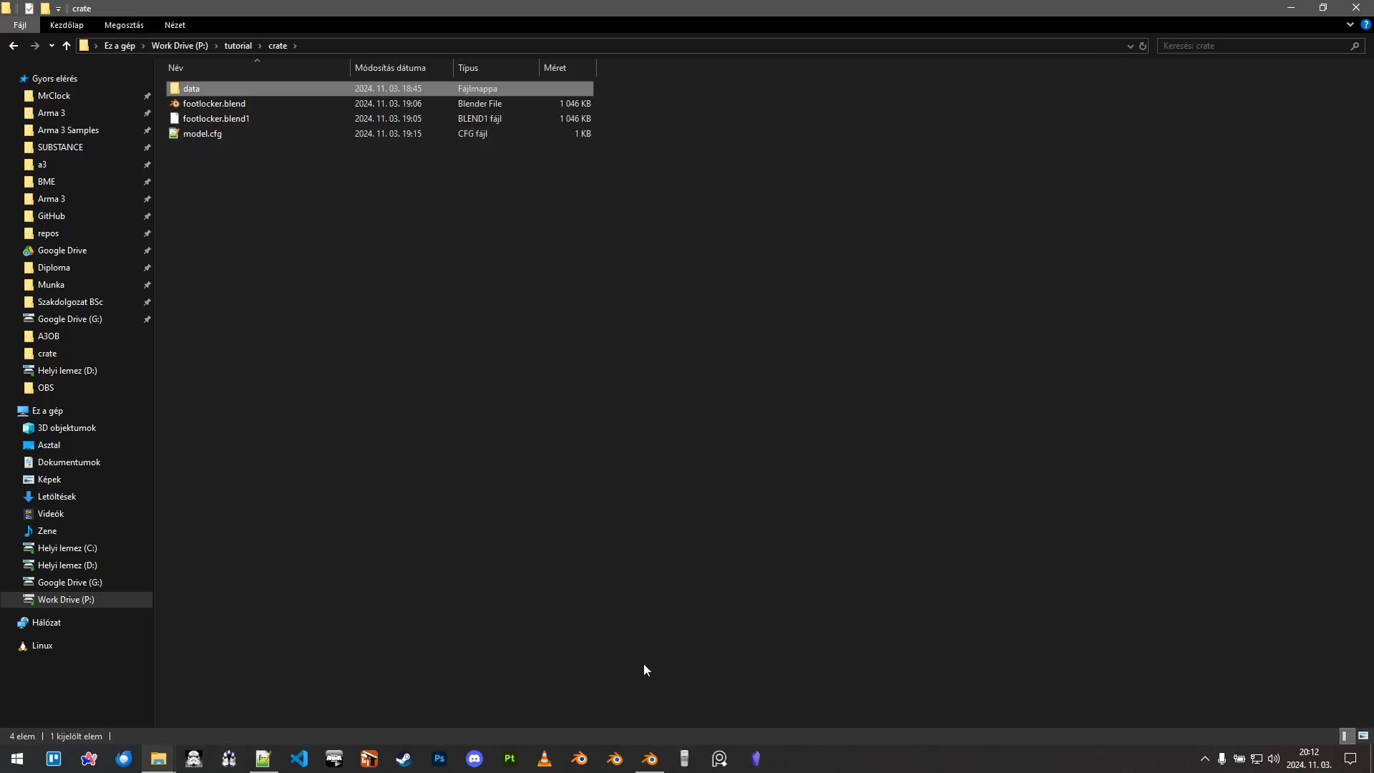
Step: Switch to Blender and examine the textured footlocker model from several angles
left_click(658, 762)
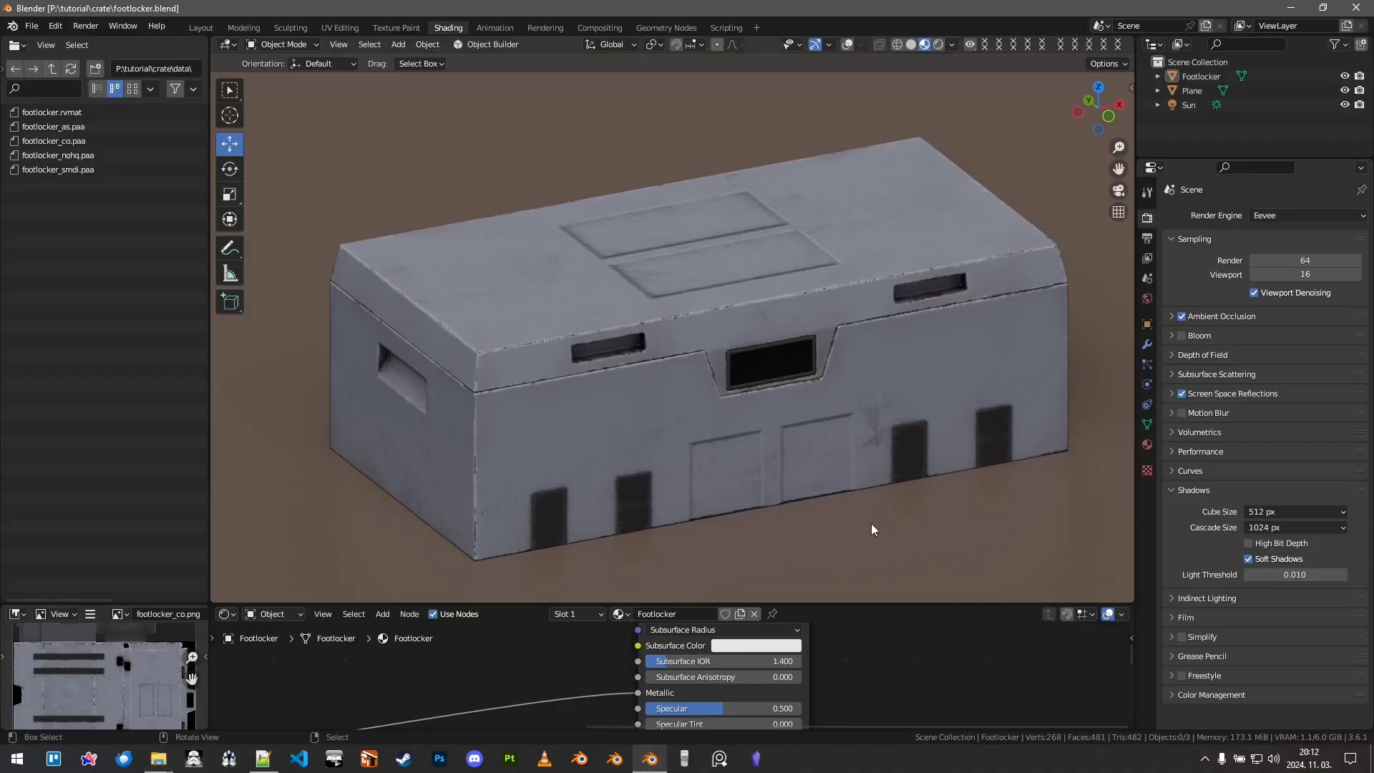
mouse_move(640, 409)
middle_mouse_down()
mouse_move(630, 405)
mouse_move(782, 368)
mouse_move(862, 388)
mouse_move(554, 421)
mouse_move(366, 377)
mouse_move(680, 387)
mouse_move(616, 393)
mouse_move(676, 401)
mouse_move(659, 377)
mouse_move(591, 376)
mouse_move(631, 384)
middle_mouse_up()
scroll(676, 398, "up", 5)
scroll(631, 384, "down", 8)
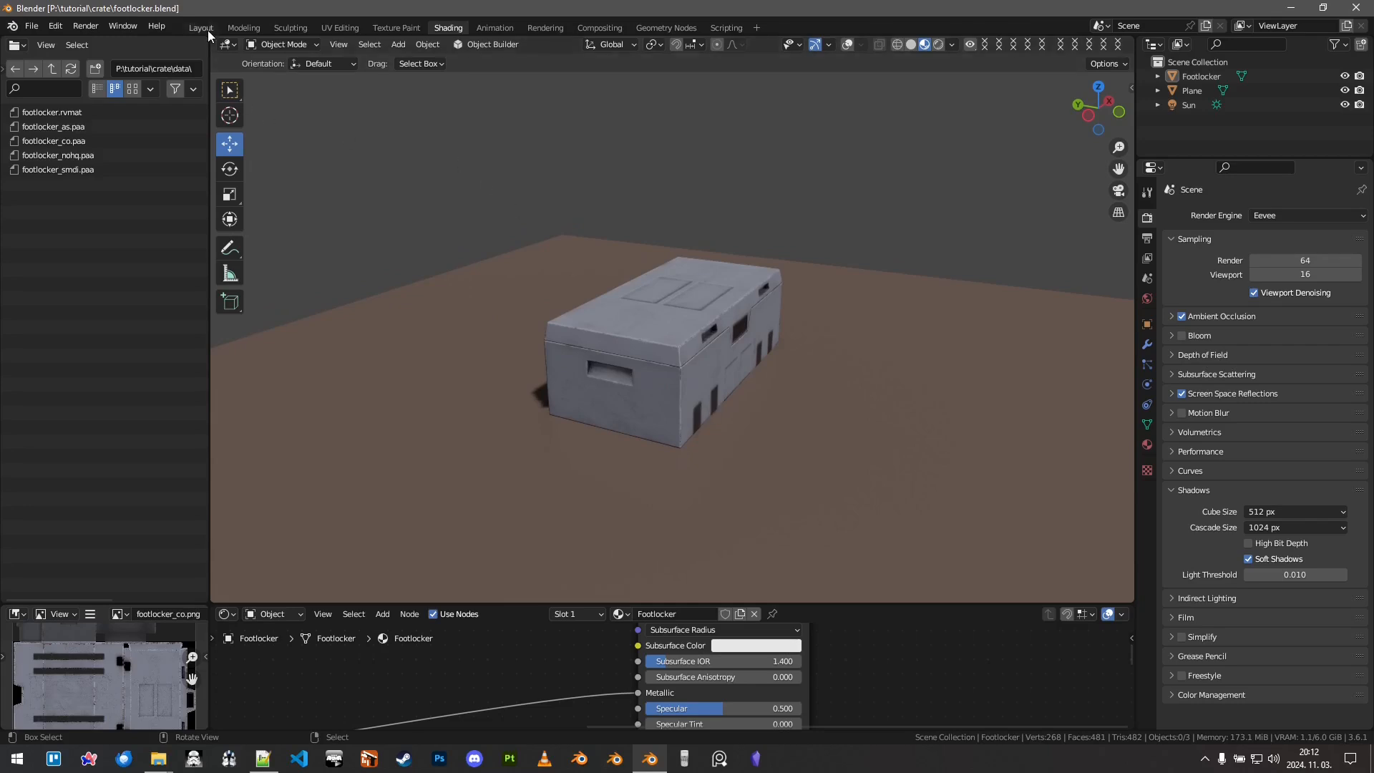
mouse_move(666, 240)
middle_mouse_down()
mouse_move(684, 245)
mouse_move(624, 235)
mouse_move(693, 219)
mouse_move(654, 248)
middle_mouse_up()
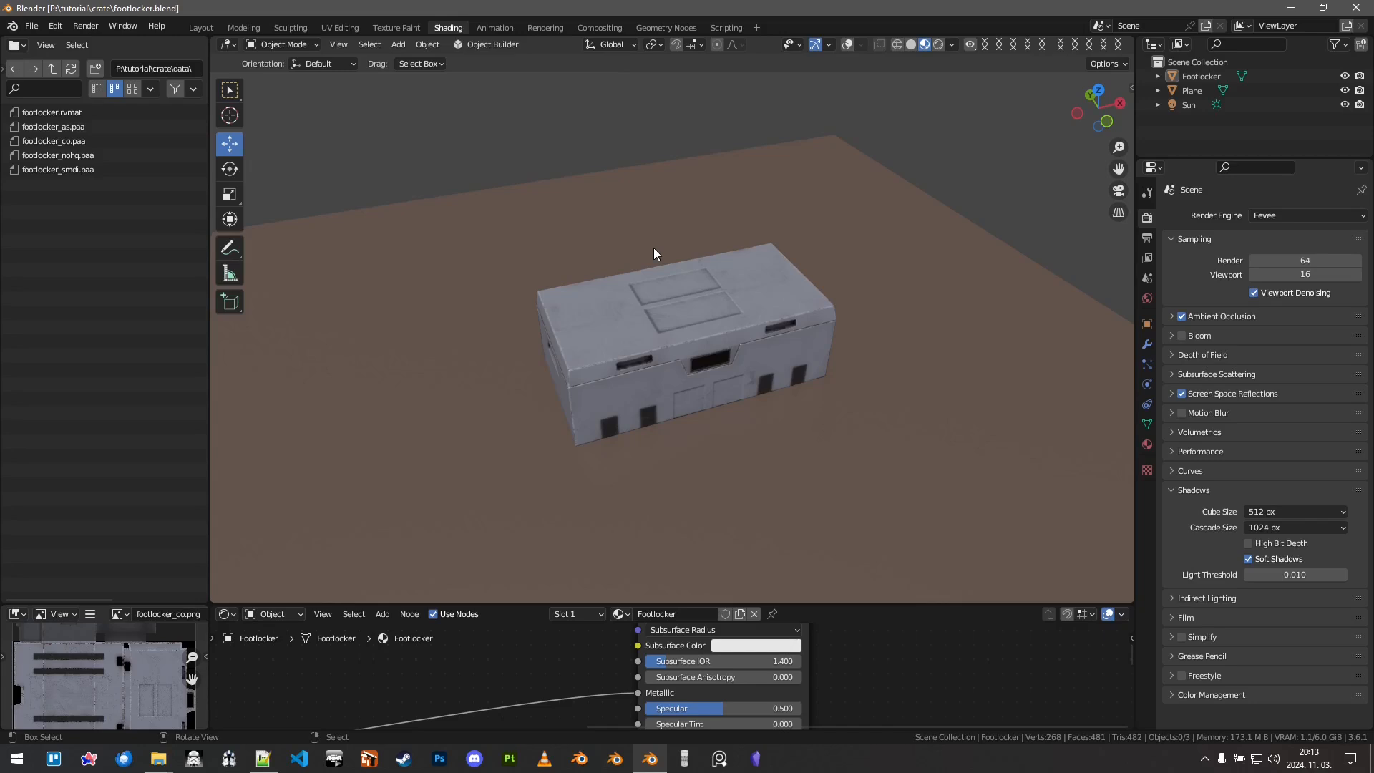
scroll(654, 249, "down", 2)
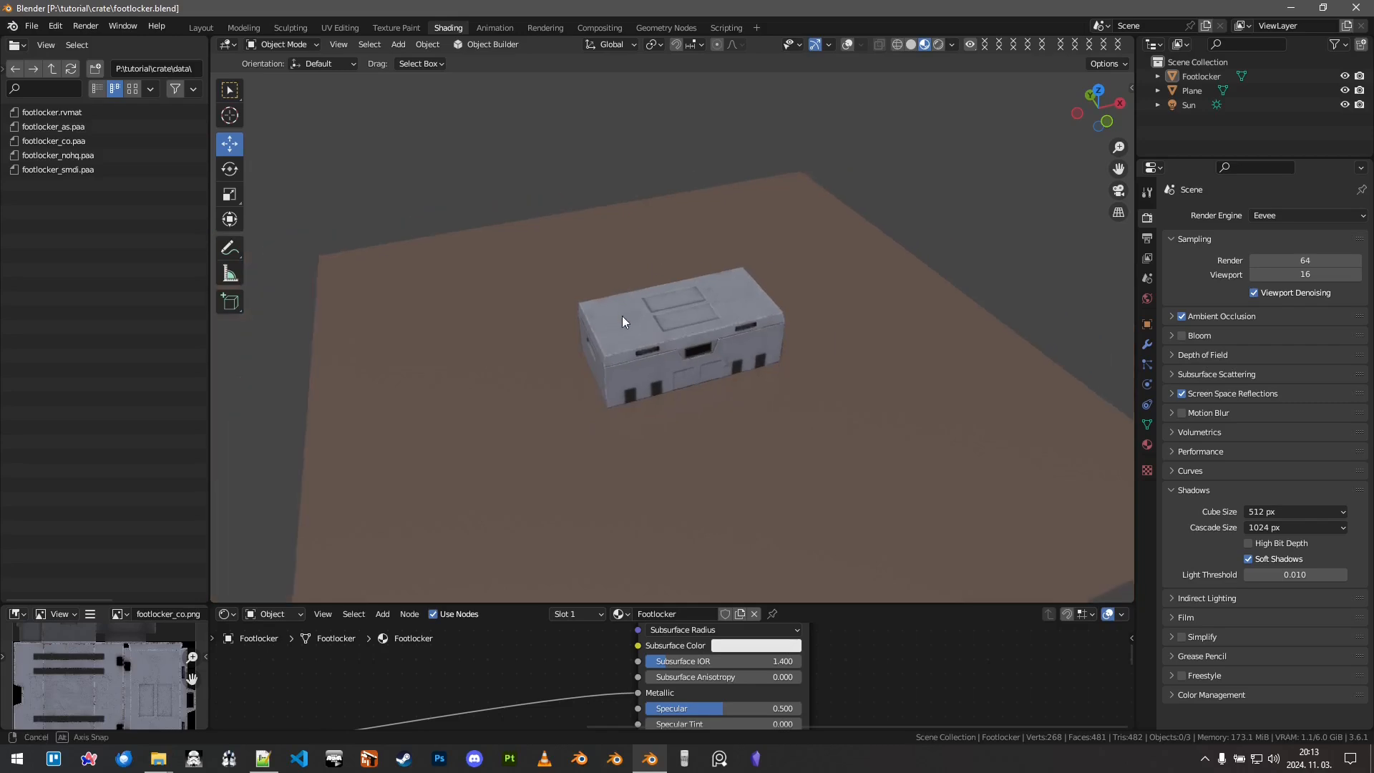
middle_click_drag(621, 315, 655, 297)
Step: Open the Layout workspace and delete the sun light and the ground plane from the scene
left_click(201, 28)
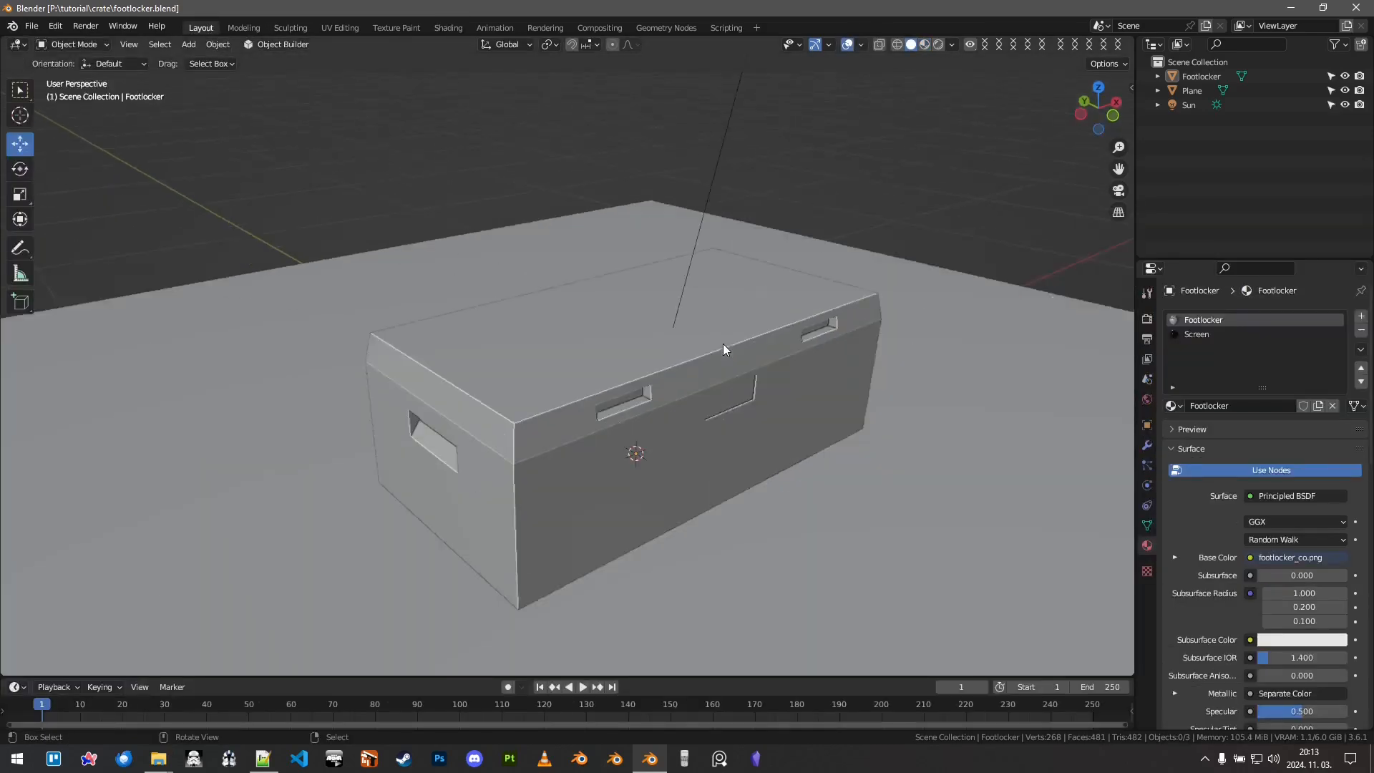
scroll(719, 342, "down", 5)
middle_click_drag(599, 332, 739, 240)
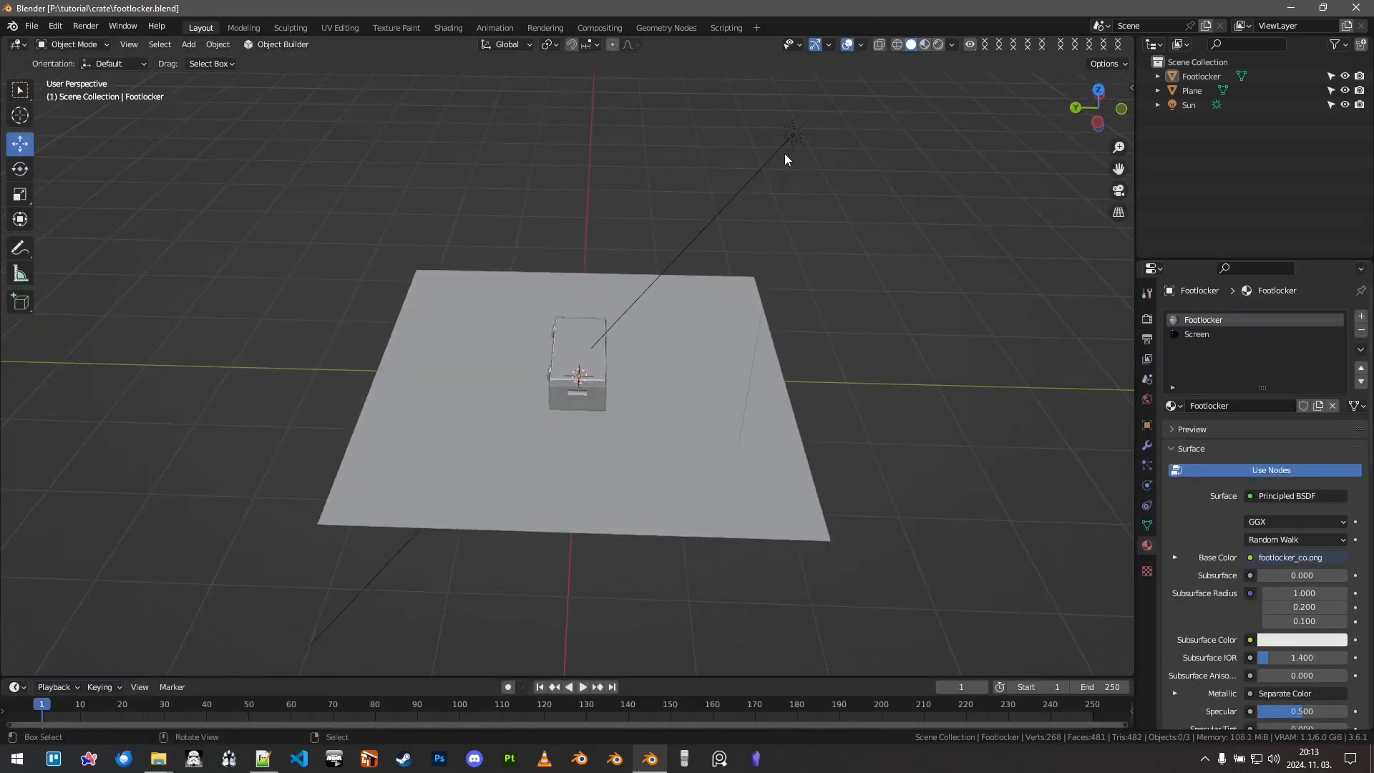
left_click(786, 154)
key("x")
left_click(794, 142)
left_click(671, 454)
key("x")
left_click(671, 454)
Step: Remove the Footlocker and Screen material slots from the footlocker object
scroll(627, 436, "up", 6)
middle_click_drag(627, 436, 573, 434)
scroll(573, 437, "up", 2)
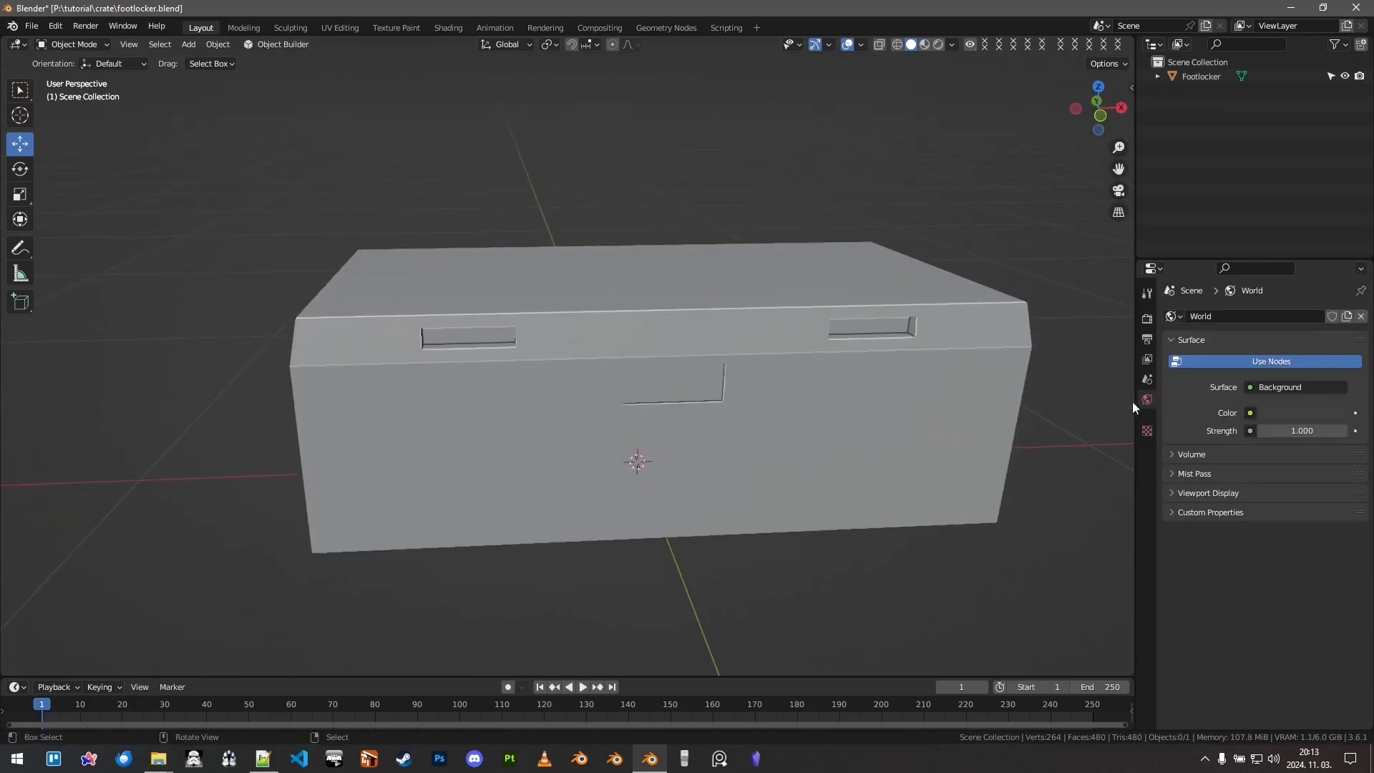
left_click(737, 380)
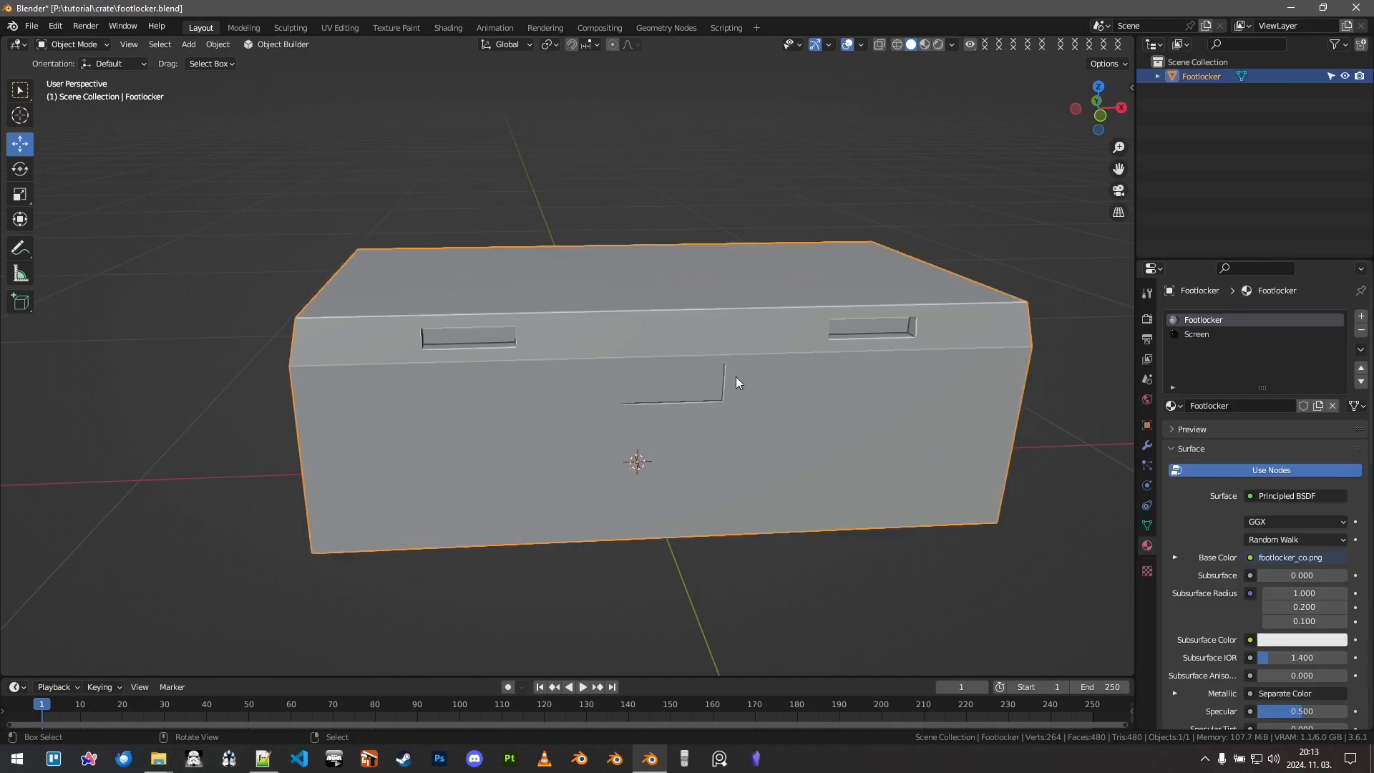
left_click(1360, 330)
left_click(1361, 330)
middle_click_drag(558, 443, 572, 522)
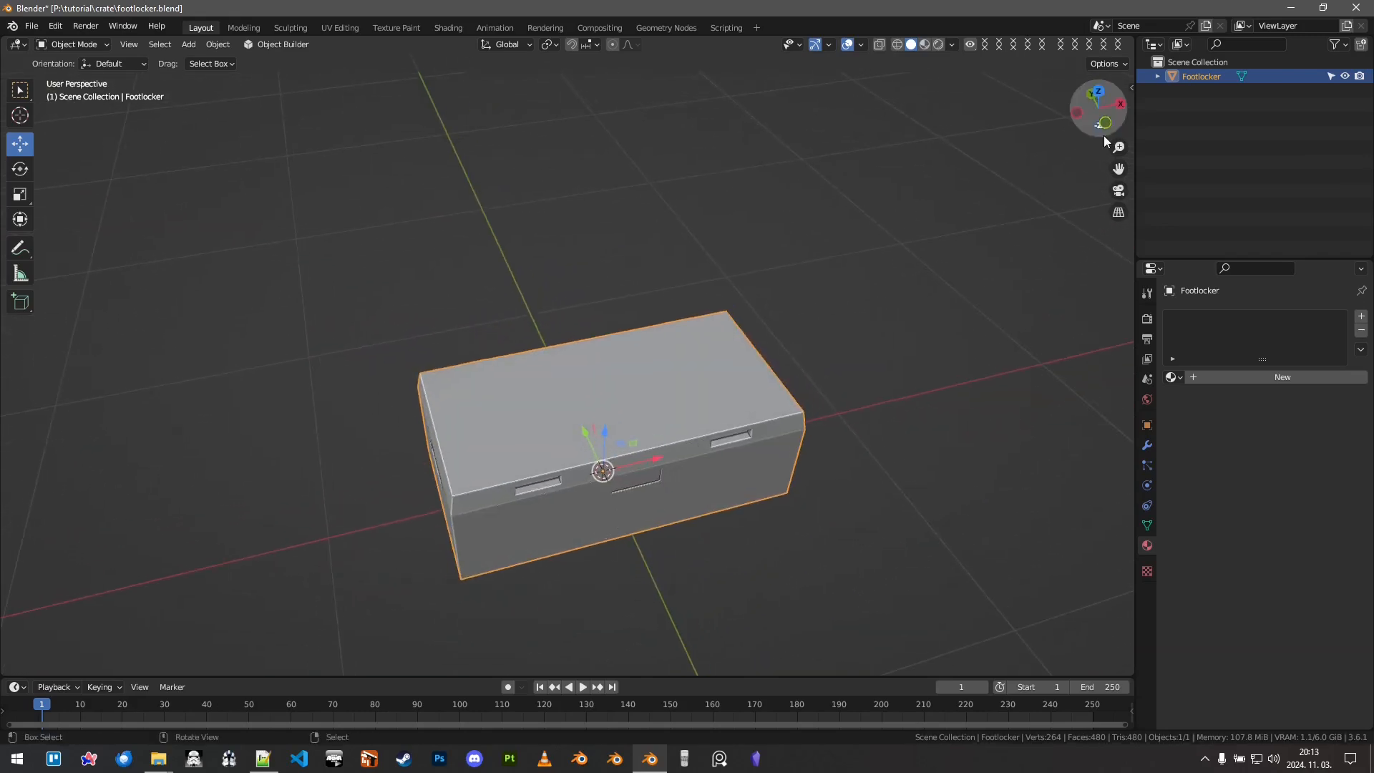
key("Tab")
middle_click_drag(674, 404, 604, 411)
left_click(616, 345)
key("ctrl+l")
key("g")
right_click(617, 379)
key("Tab")
middle_click_drag(1006, 511, 522, 416)
mouse_move(623, 393)
middle_mouse_down()
mouse_move(552, 389)
mouse_move(601, 405)
middle_mouse_up()
Step: In Edit Mode, select the footlocker's lid together with the separate linked mesh pieces that belong to it
left_click(1147, 525)
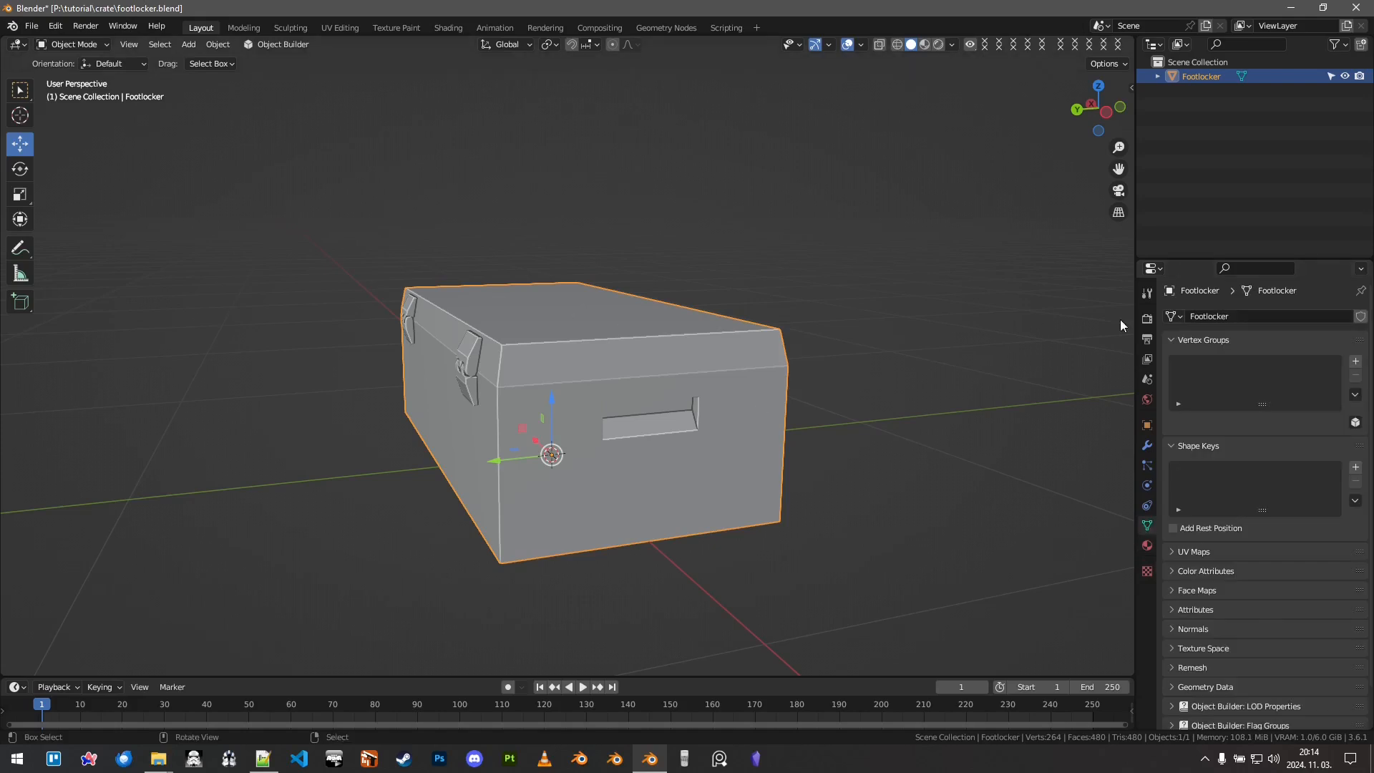
middle_click_drag(1089, 366, 635, 388)
key("Tab")
left_click(642, 350)
key("l")
middle_click_drag(696, 442, 717, 414)
scroll(534, 389, "down", 3)
middle_click_drag(533, 389, 698, 412)
scroll(697, 412, "up", 3)
key("l")
middle_click_drag(426, 379, 666, 381)
key("l")
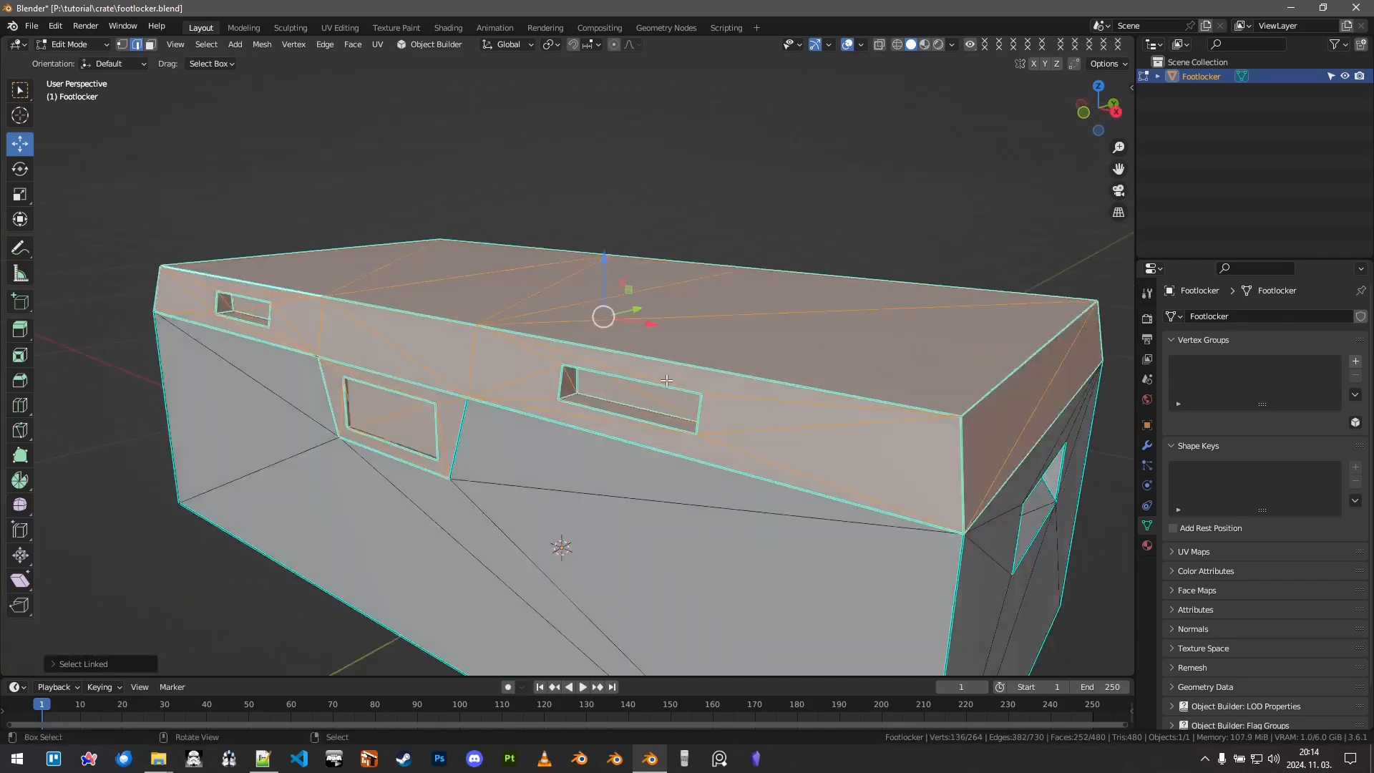
Step: Create a vertex group named lid and assign the selected lid geometry to it
scroll(666, 381, "down", 4)
left_click(1354, 361)
type("l")
left_click(1196, 453)
key("Tab")
middle_click_drag(499, 400, 599, 406)
key("Tab")
Step: Select the lid vertex group's geometry from a cleared selection and check which parts of the mesh it contains
key("alt+a")
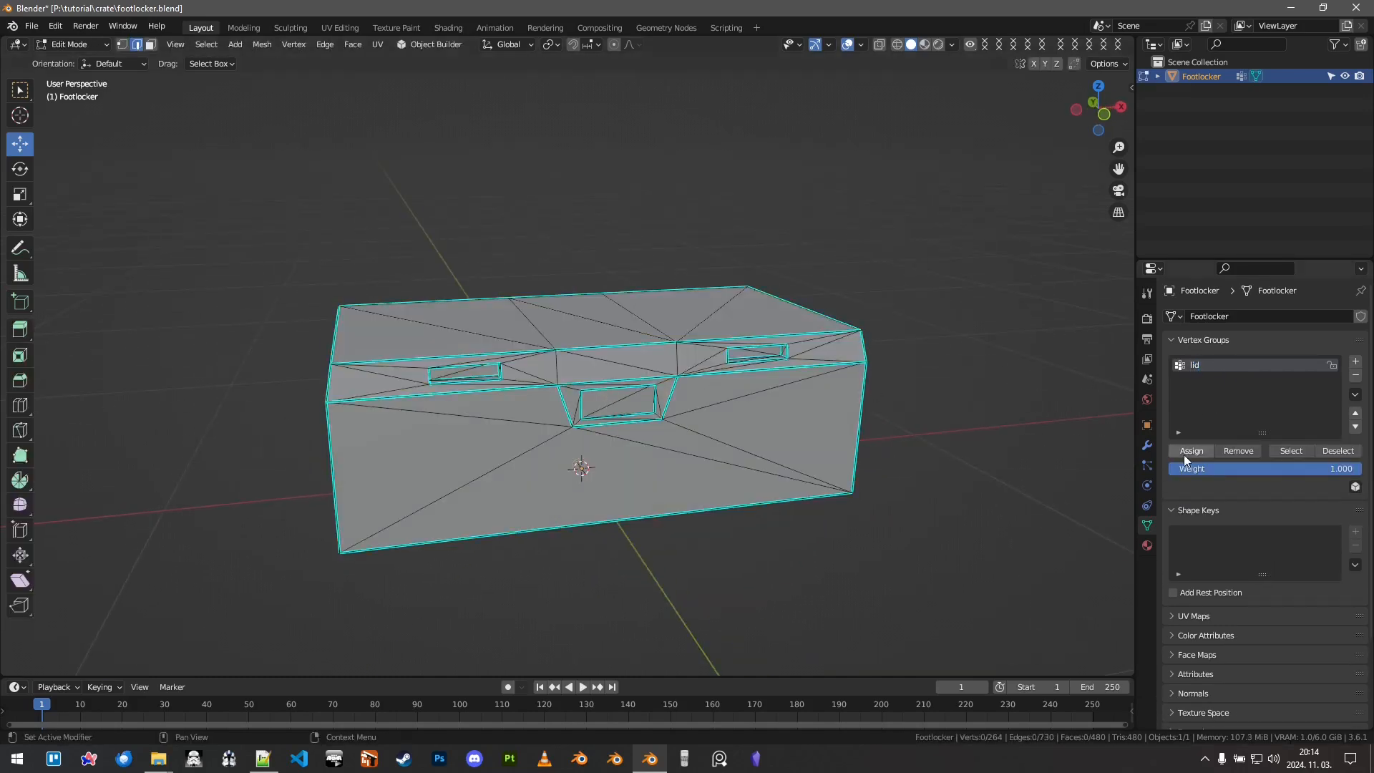
left_click(1289, 451)
mouse_move(920, 407)
middle_mouse_down()
mouse_move(731, 341)
mouse_move(640, 329)
mouse_move(687, 363)
mouse_move(729, 366)
mouse_move(664, 335)
middle_mouse_up()
key("shift+z")
key("shift+z")
key("g")
right_click(703, 208)
scroll(687, 301, "up", 4)
scroll(664, 336, "down", 2)
Step: Select the footlocker's linked body geometry and hide it to expose the inside of the lid
key("alt+a")
left_click(652, 396)
key("ctrl+l")
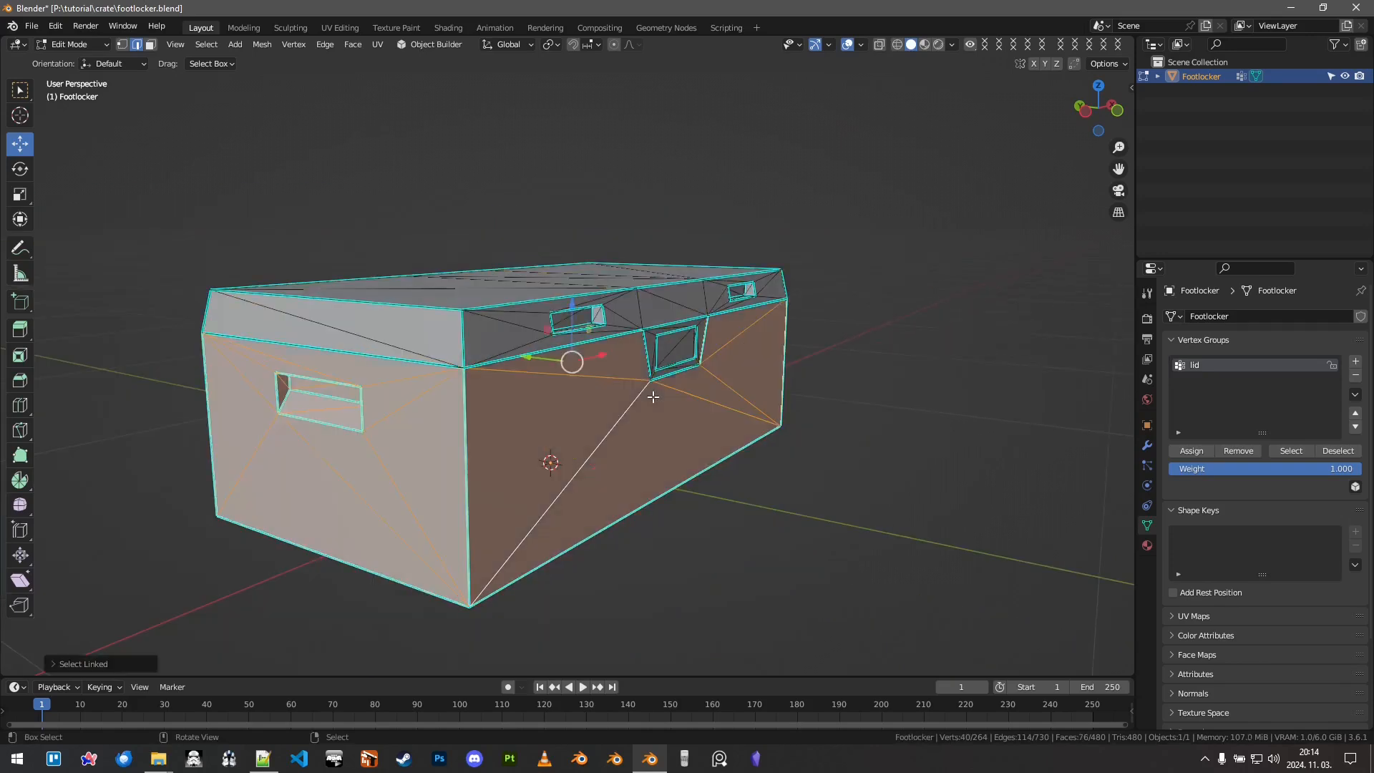
key("g")
right_click(797, 413)
key("h")
middle_click_drag(775, 406, 611, 381)
Step: Assign the two small linked pieces at the sides of the lid's front flap to the lid vertex group, and unhide the body
scroll(784, 409, "up", 5)
left_click(732, 384)
key("l")
key("l")
middle_click_drag(500, 367, 615, 380)
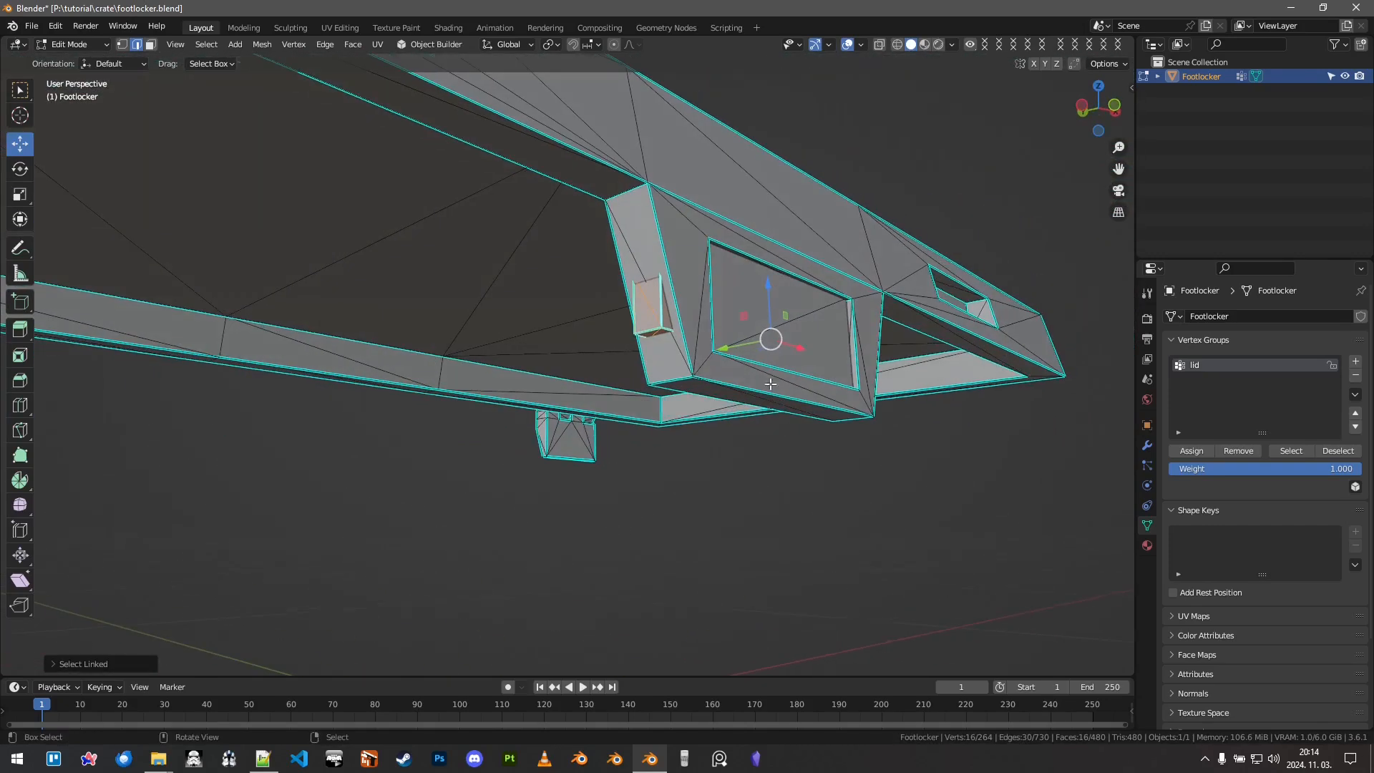
left_click(1191, 452)
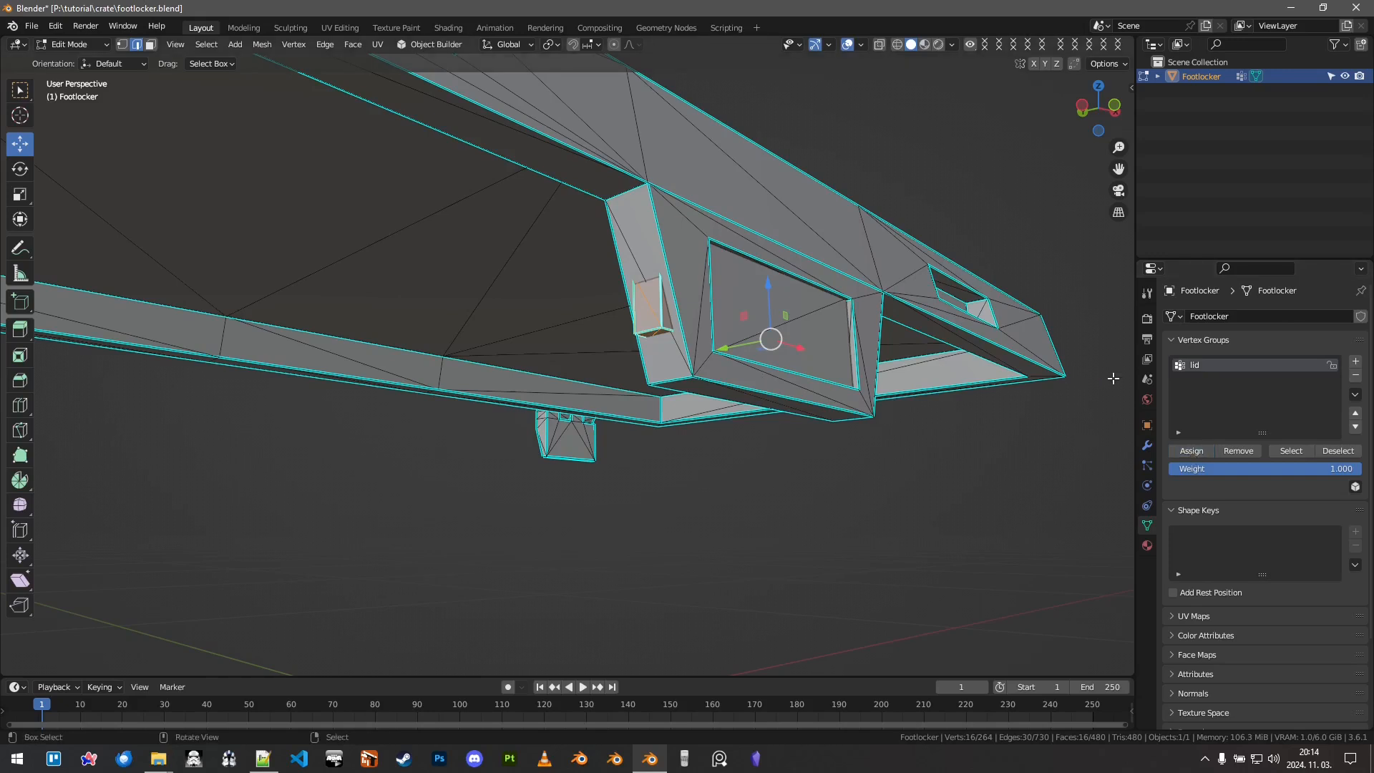
key("alt+h")
scroll(546, 420, "down", 5)
key("alt+a")
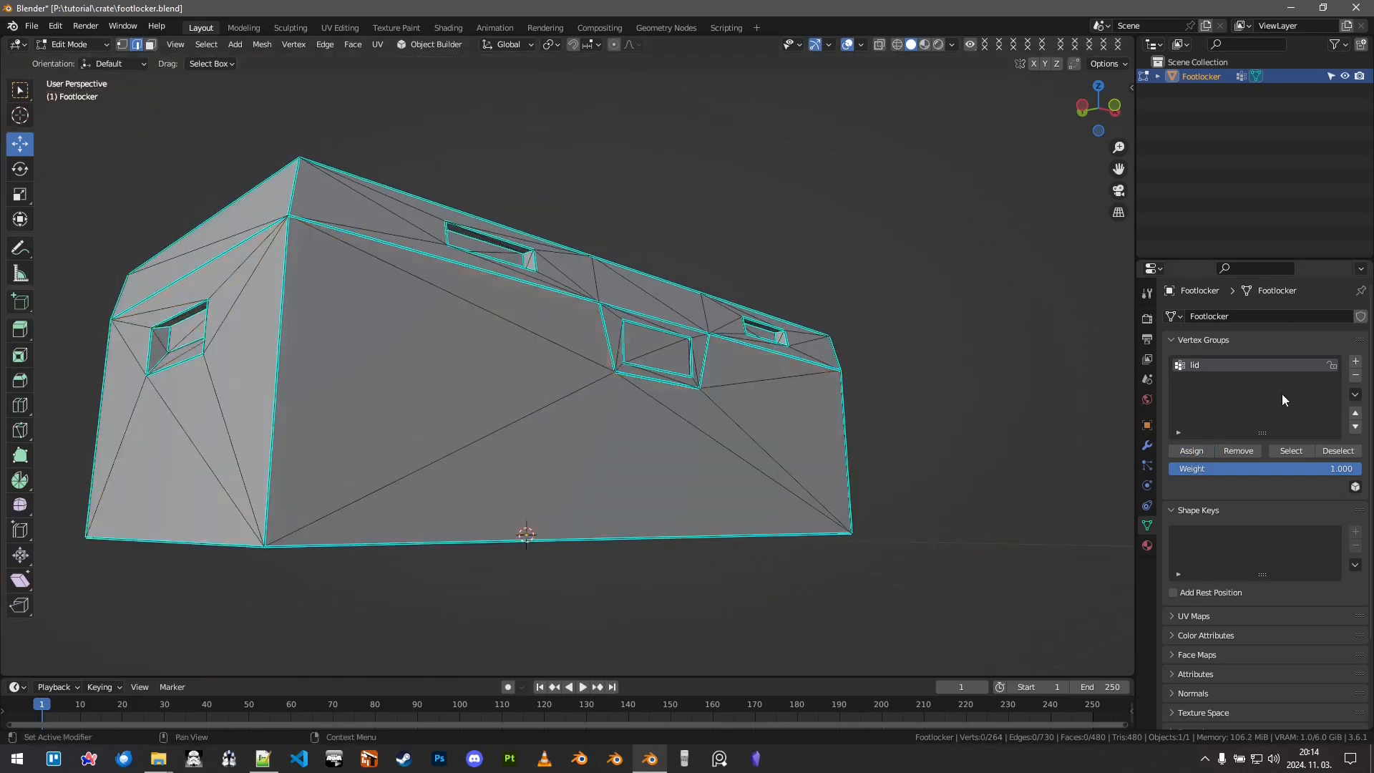
Step: Select the lid group's geometry, move it away from the body to check for missing pieces, and undo the move and selection
left_click(1290, 450)
scroll(657, 472, "up", 2)
scroll(656, 472, "down", 3)
key("g")
left_click(660, 214)
middle_click_drag(741, 316, 559, 312)
middle_click_drag(742, 386, 641, 371)
key("ctrl+z")
middle_click_drag(407, 444, 701, 376)
key("ctrl+z")
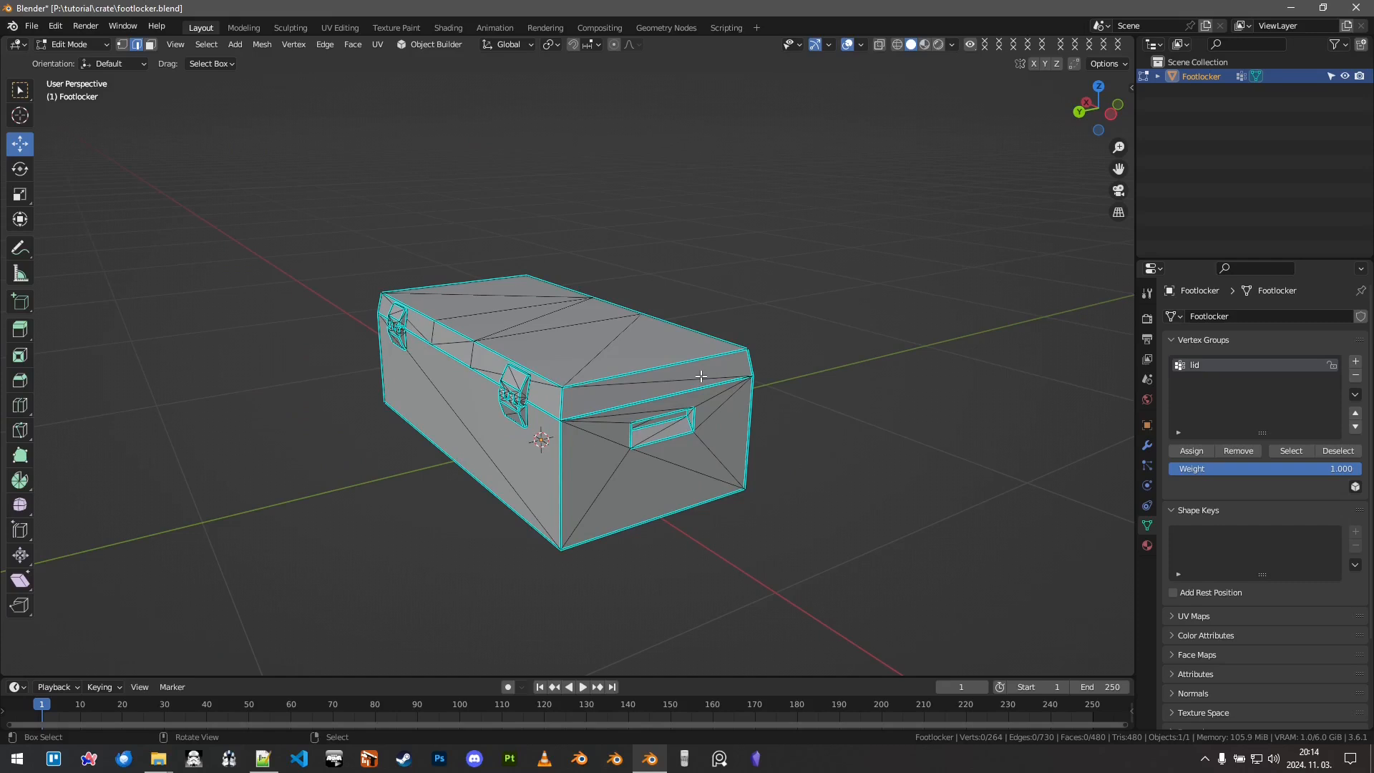
middle_click_drag(700, 376, 801, 376)
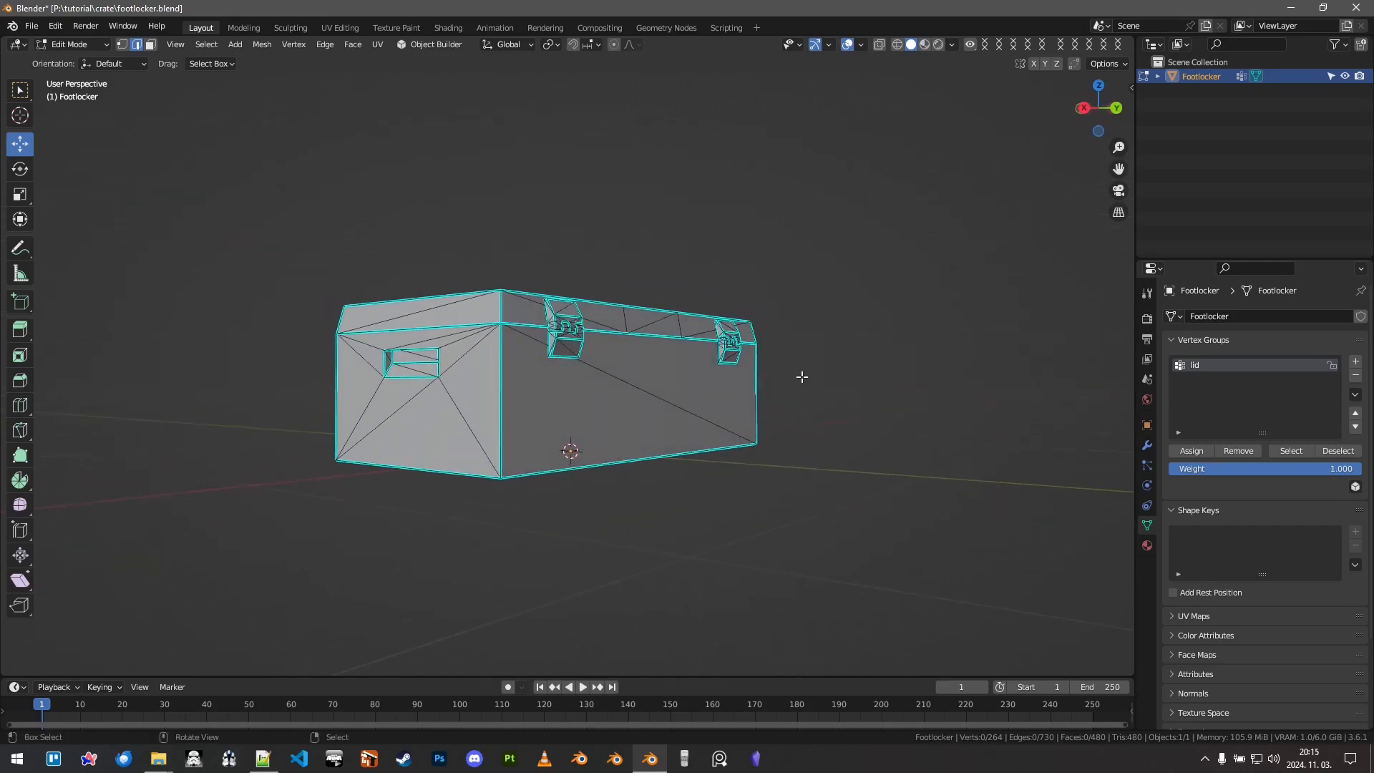
middle_click_drag(558, 382, 595, 390)
Step: Return to Object Mode and rename the Footlocker object as visual 1
key("Tab")
mouse_move(595, 390)
middle_mouse_down()
mouse_move(573, 387)
mouse_move(581, 376)
middle_mouse_up()
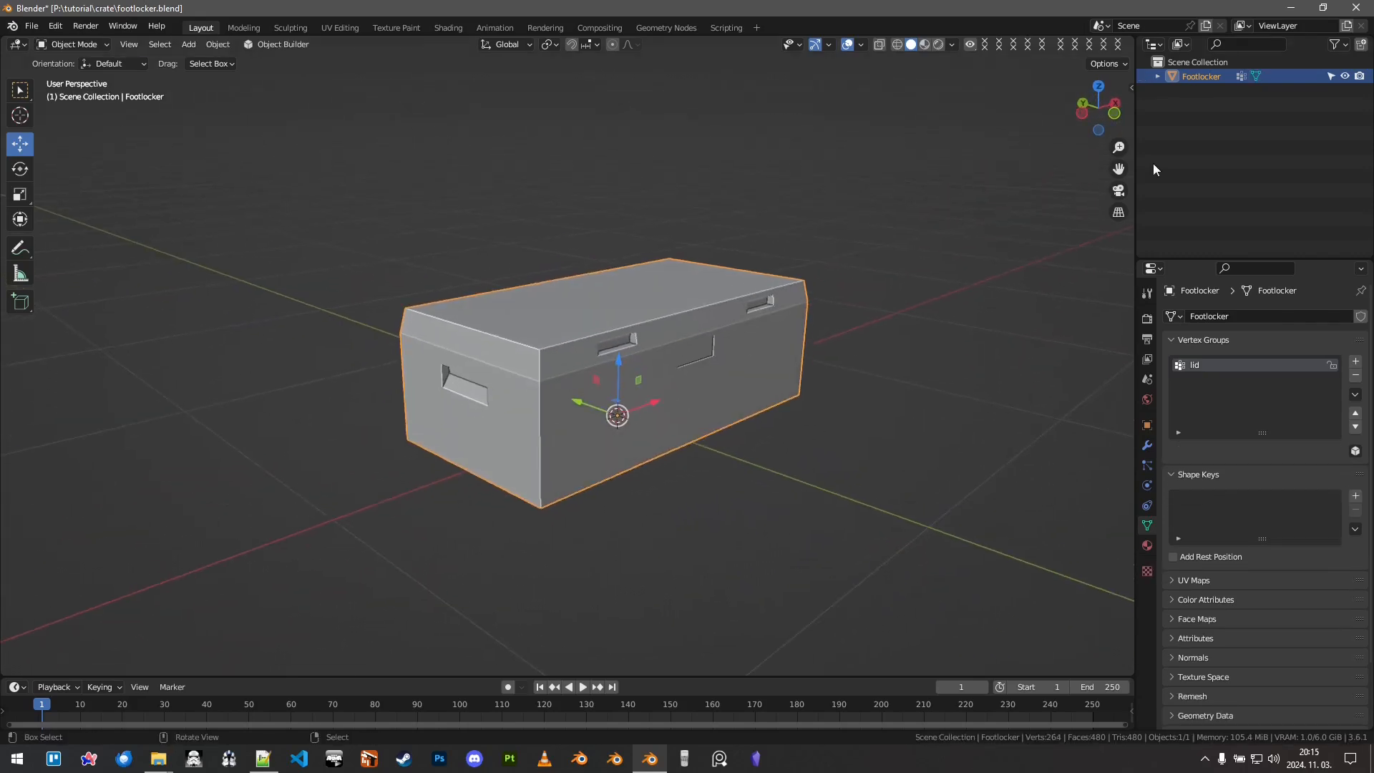
double_click(1202, 75)
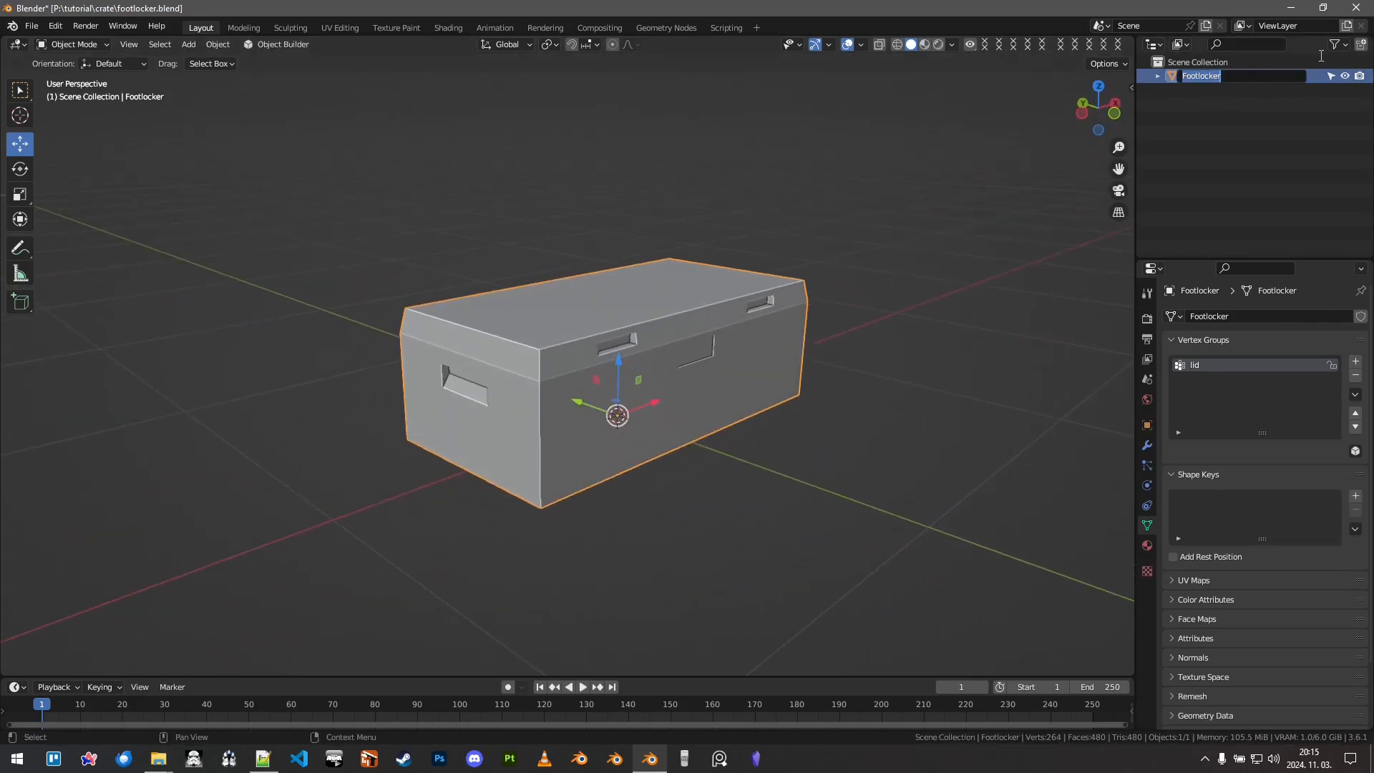
type("visual 1")
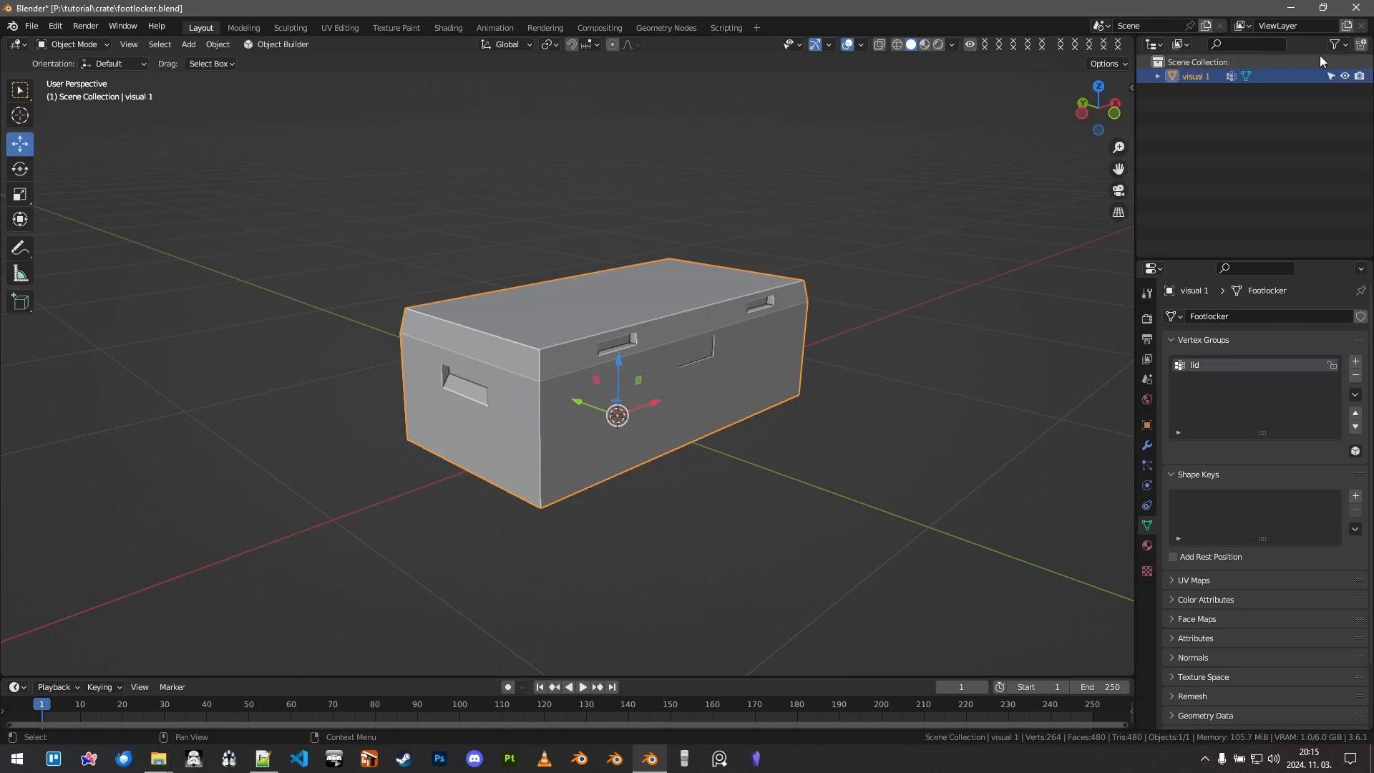
key("Return")
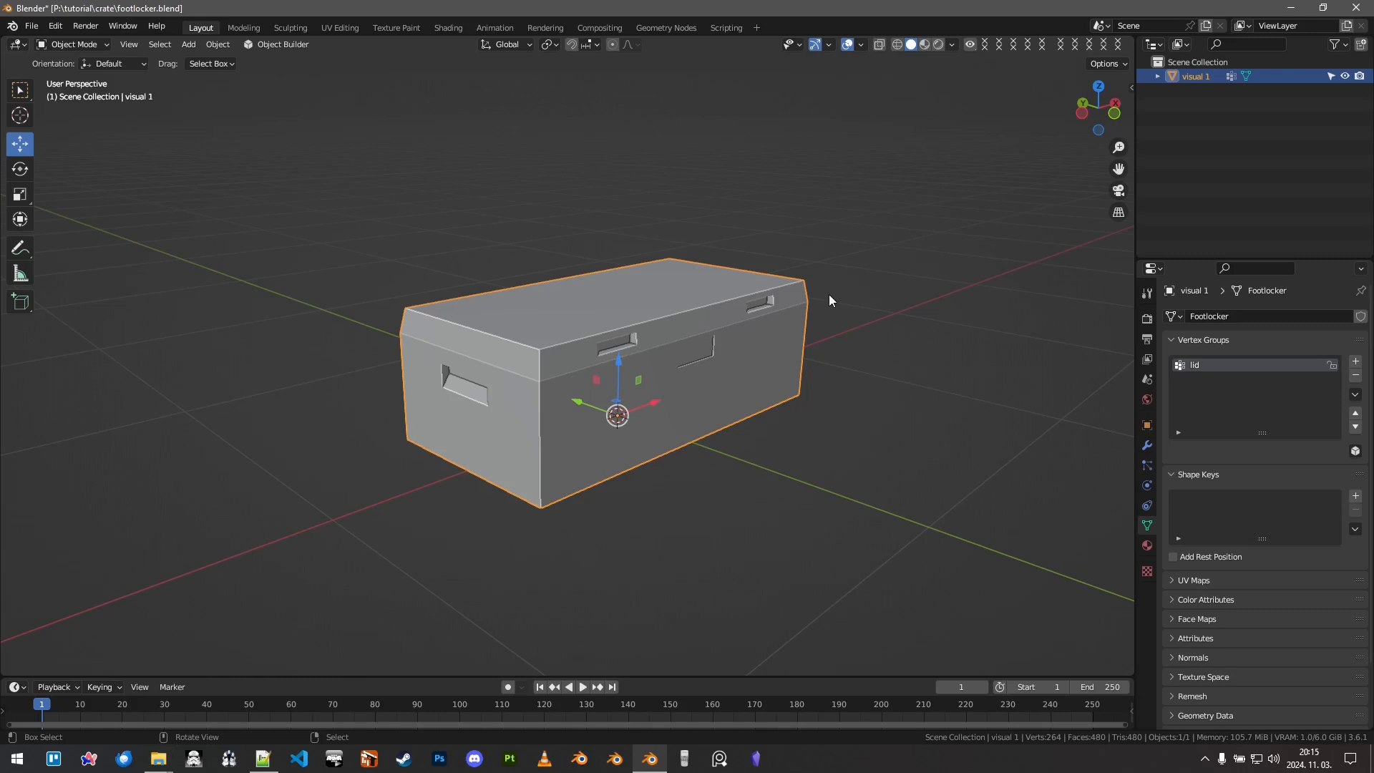
Step: Add a cube mesh to the scene at the footlocker's origin
middle_click_drag(664, 408, 595, 396)
middle_click_drag(743, 341, 664, 422)
key("shift+a")
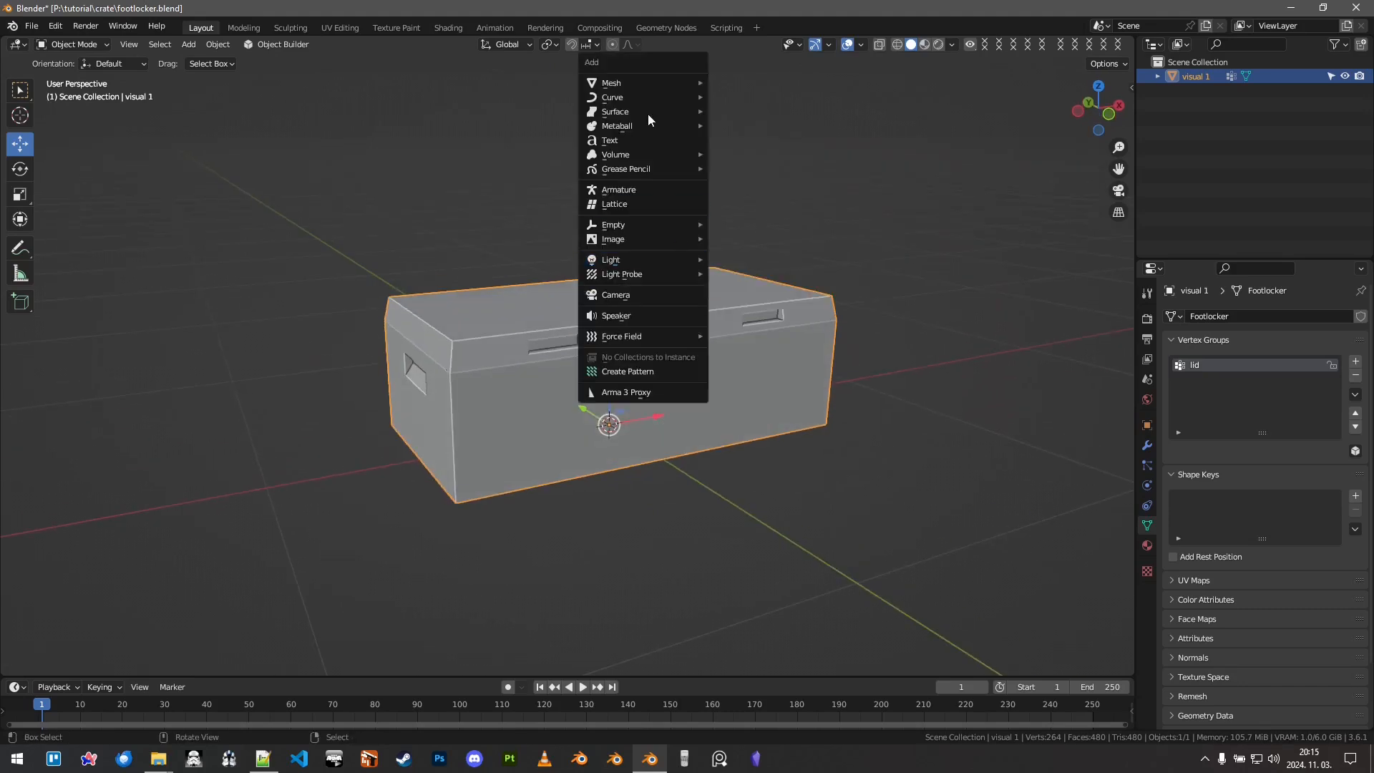
mouse_move(638, 83)
left_click(734, 96)
Step: In wireframe front view, scale the cube's geometry uniformly in Edit Mode until it matches the footlocker's width
key("KP_1")
key("shift+z")
key("Tab")
key("s")
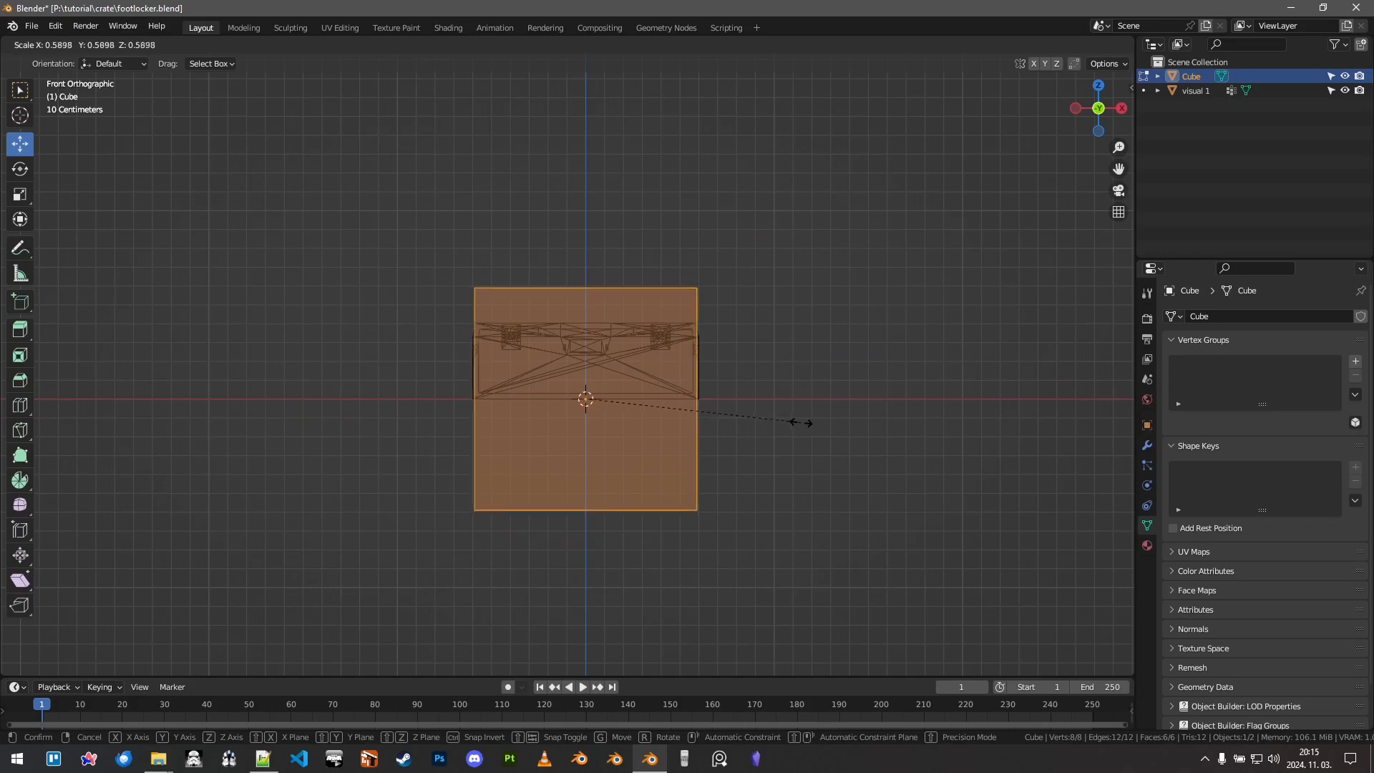
left_click(800, 421)
scroll(740, 403, "up", 6)
middle_click_drag(773, 404, 469, 430, "shift")
scroll(480, 428, "up", 3)
key("s")
left_click(962, 394)
Step: In side view, scale the cube's geometry along Y to about 0.50 so it matches the footlocker's depth
scroll(715, 397, "down", 5)
middle_click_drag(632, 400, 763, 404)
key("ctrl+KP_3")
key("s")
key("y")
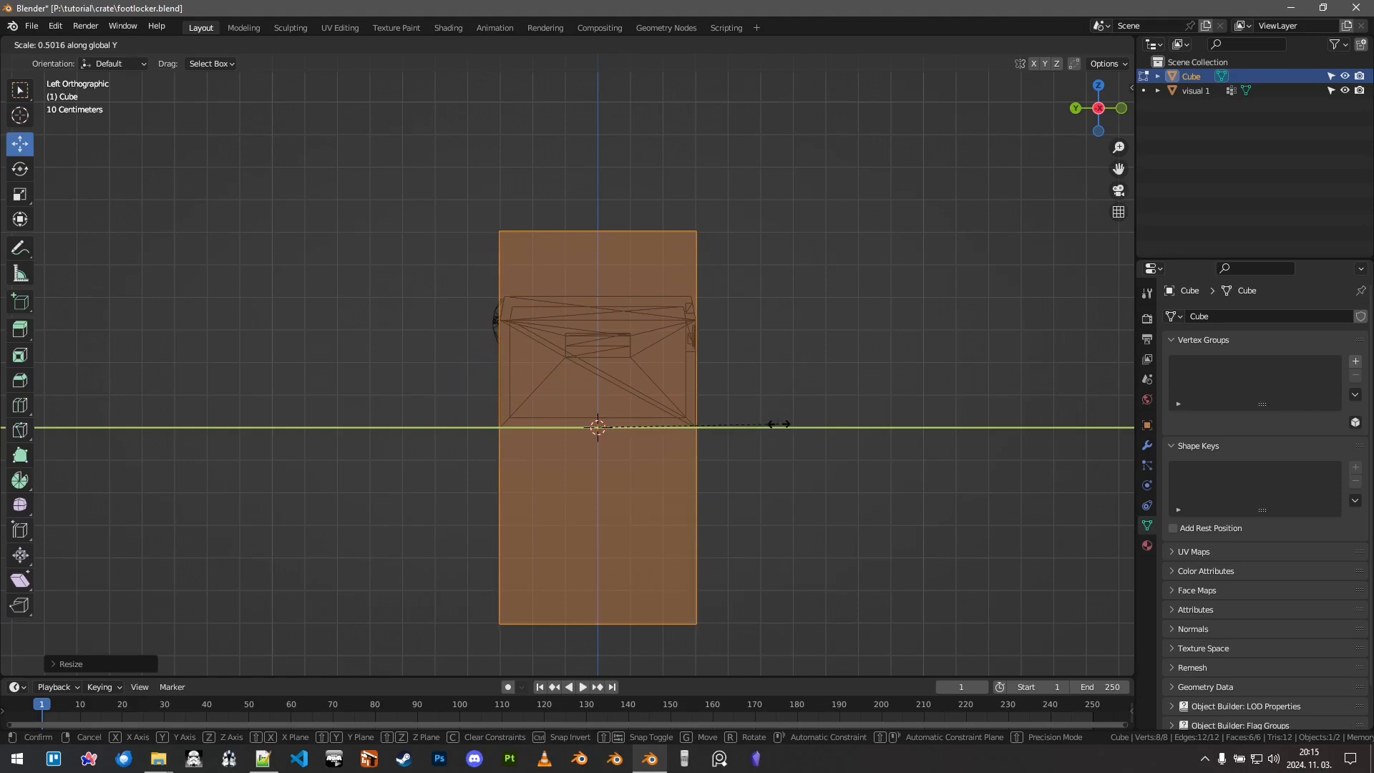
left_click(782, 423)
scroll(760, 377, "up", 6)
middle_click_drag(669, 422, 630, 430, "shift")
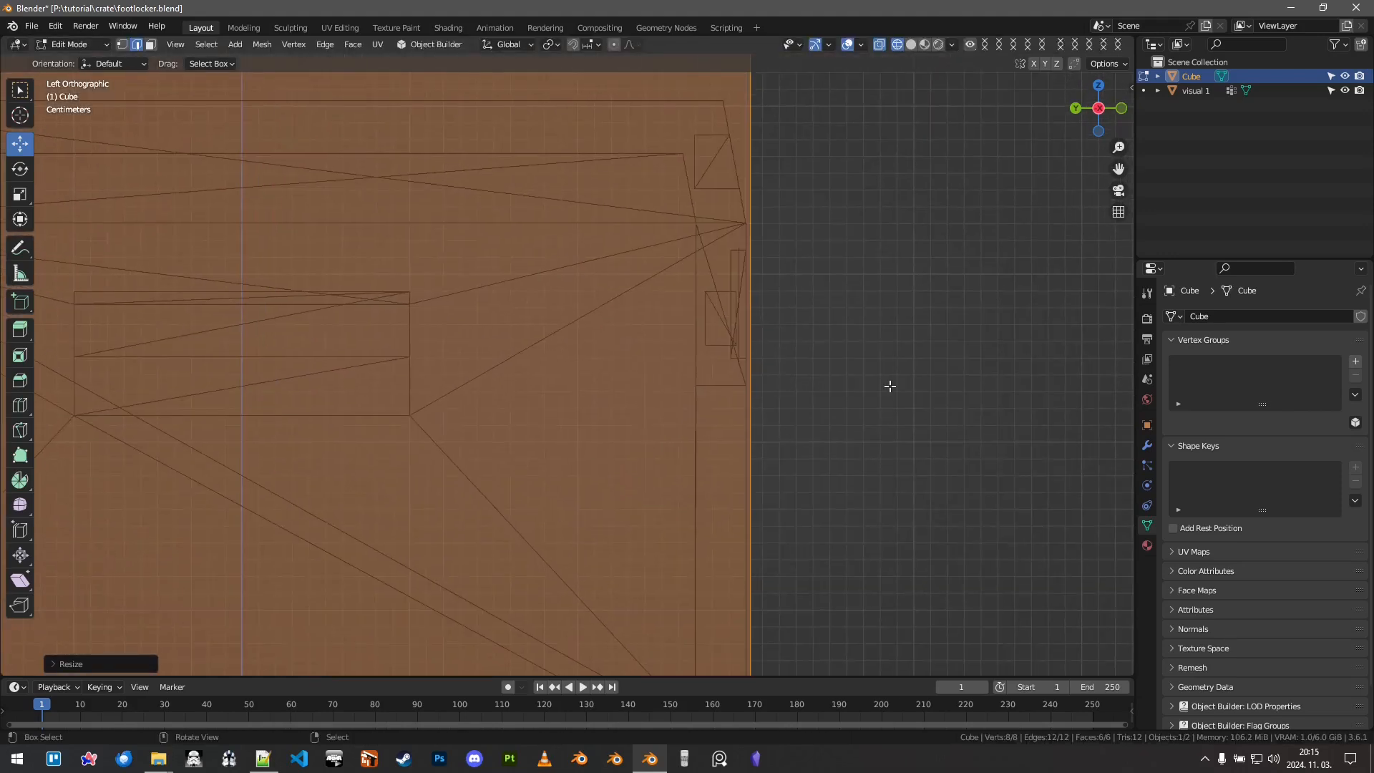
key("s")
key("y")
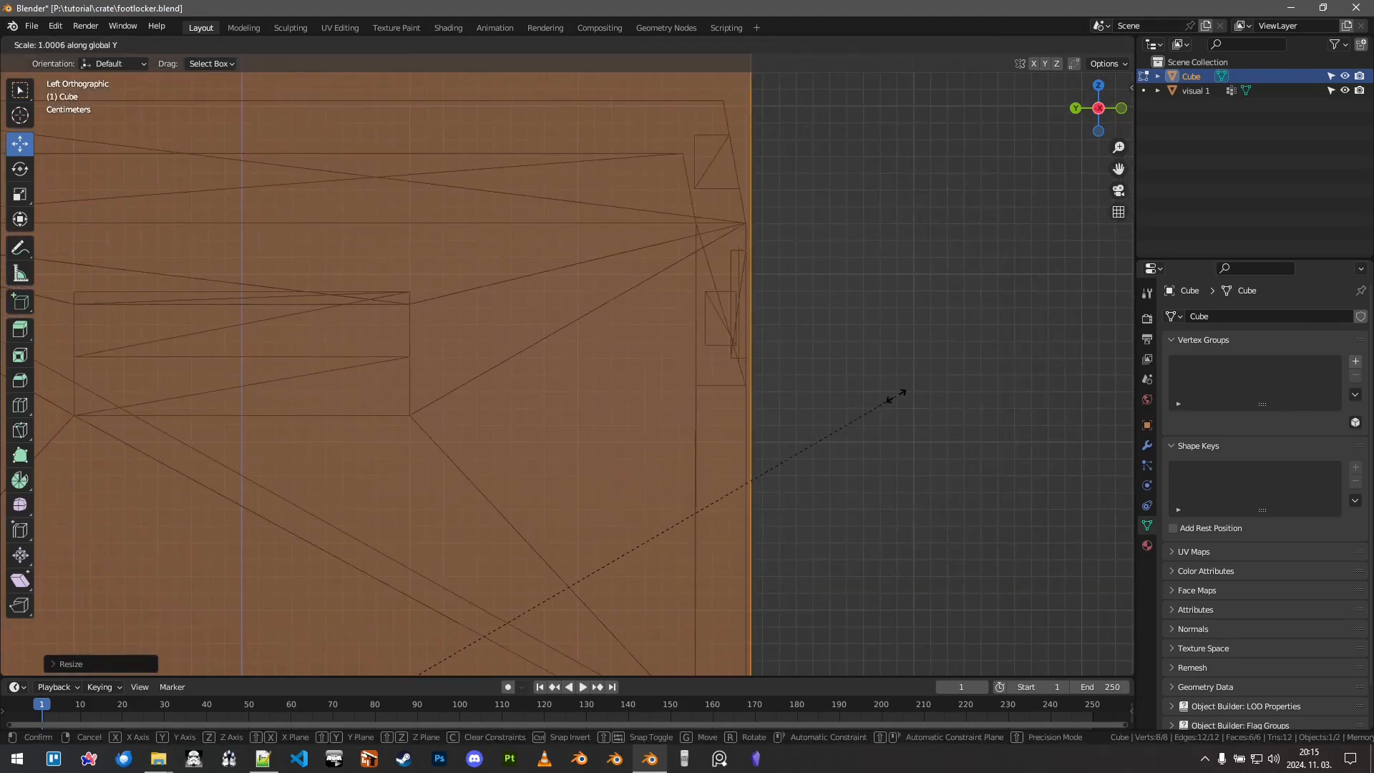
left_click(870, 398)
Step: In face selection mode, move the cube's bottom face up along Z by about 0.606 m to the footlocker's base
scroll(862, 398, "down", 6)
middle_click_drag(787, 398, 655, 303, "alt")
scroll(655, 303, "down", 2)
key("ctrl+Tab")
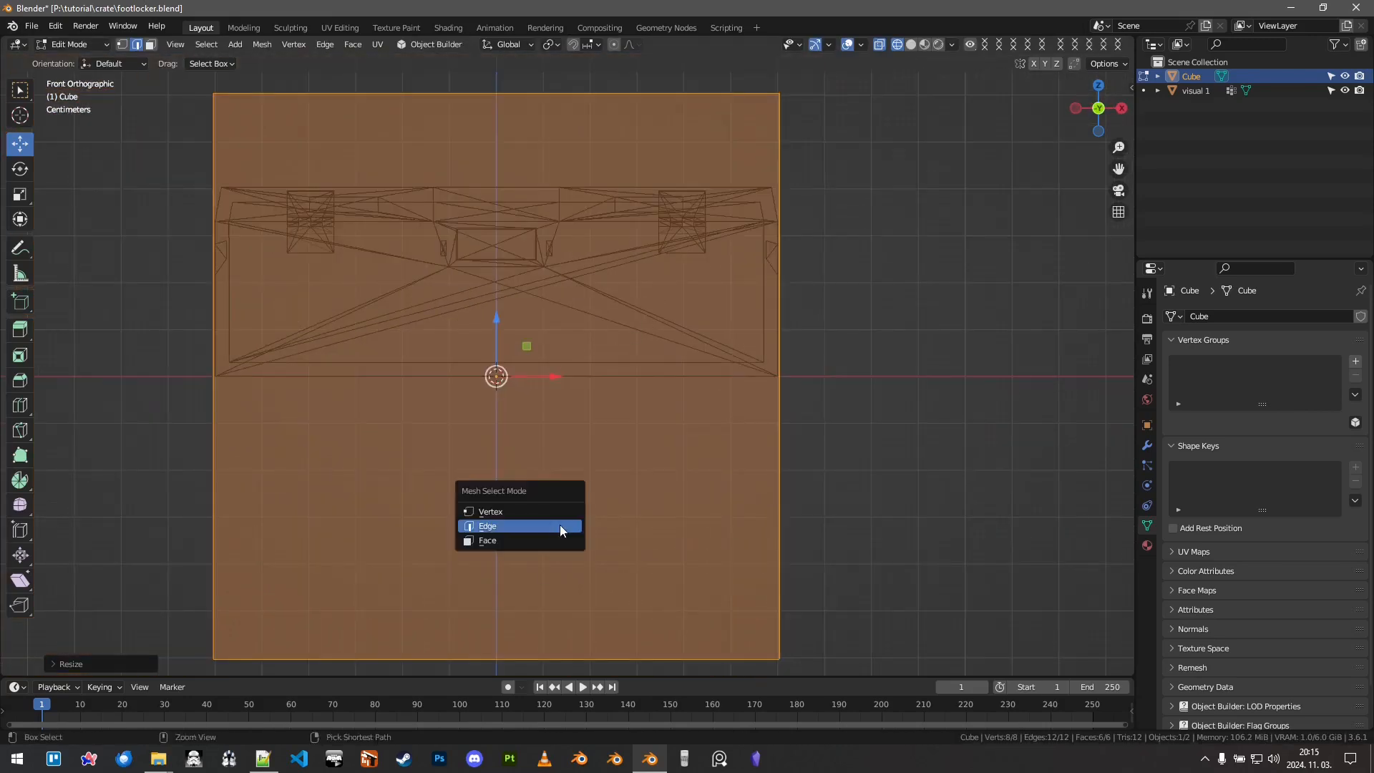
left_click(555, 542)
left_click(496, 658)
key("g")
key("z")
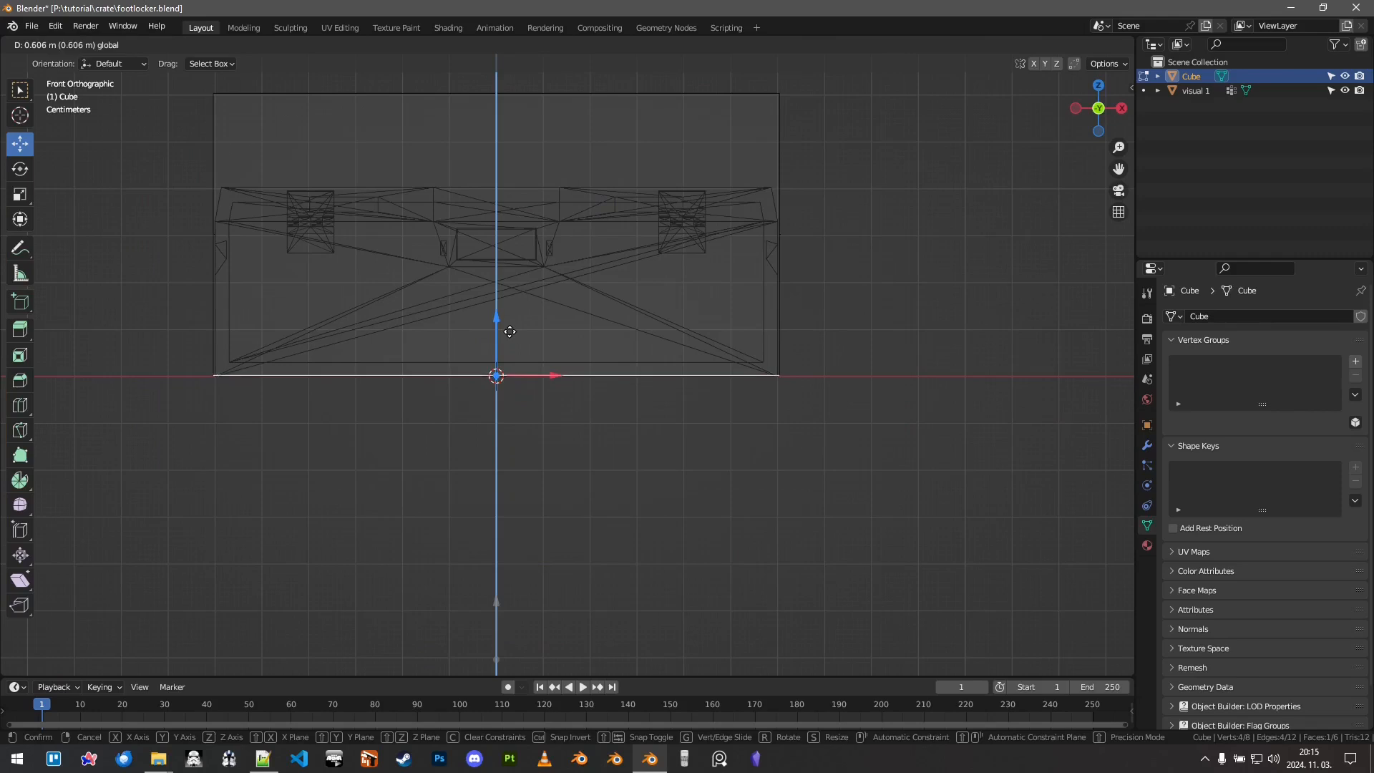
left_click(496, 377)
Step: Set the cube's bottom face to exactly 0 m on the local Z axis
scroll(504, 338, "up", 5)
middle_click_drag(504, 338, 520, 408, "shift")
key("n")
left_click(1049, 146)
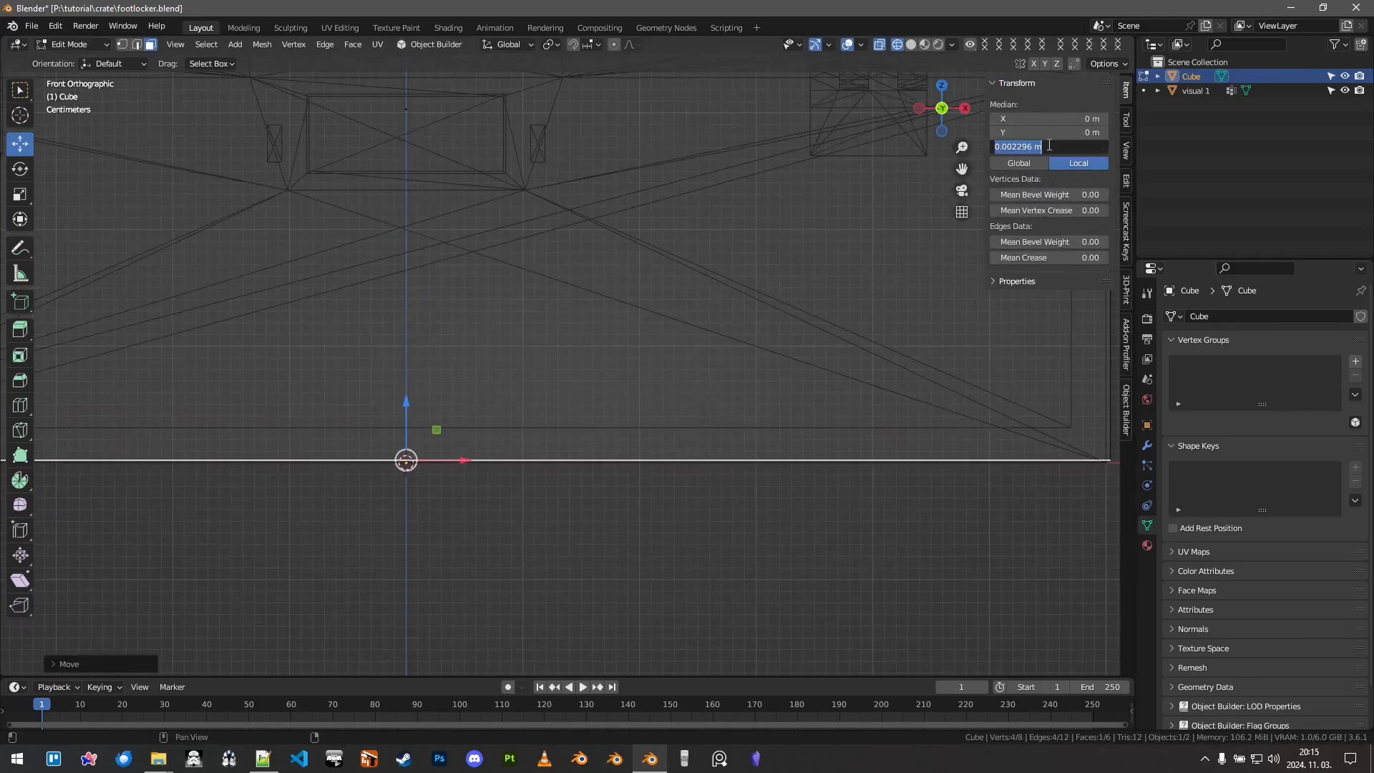
type("0")
key("Return")
Step: Move the cube's top face down along Z to the footlocker's top, making the box about 0.405 m high
scroll(513, 296, "down", 4)
middle_click_drag(480, 154, 524, 322, "shift")
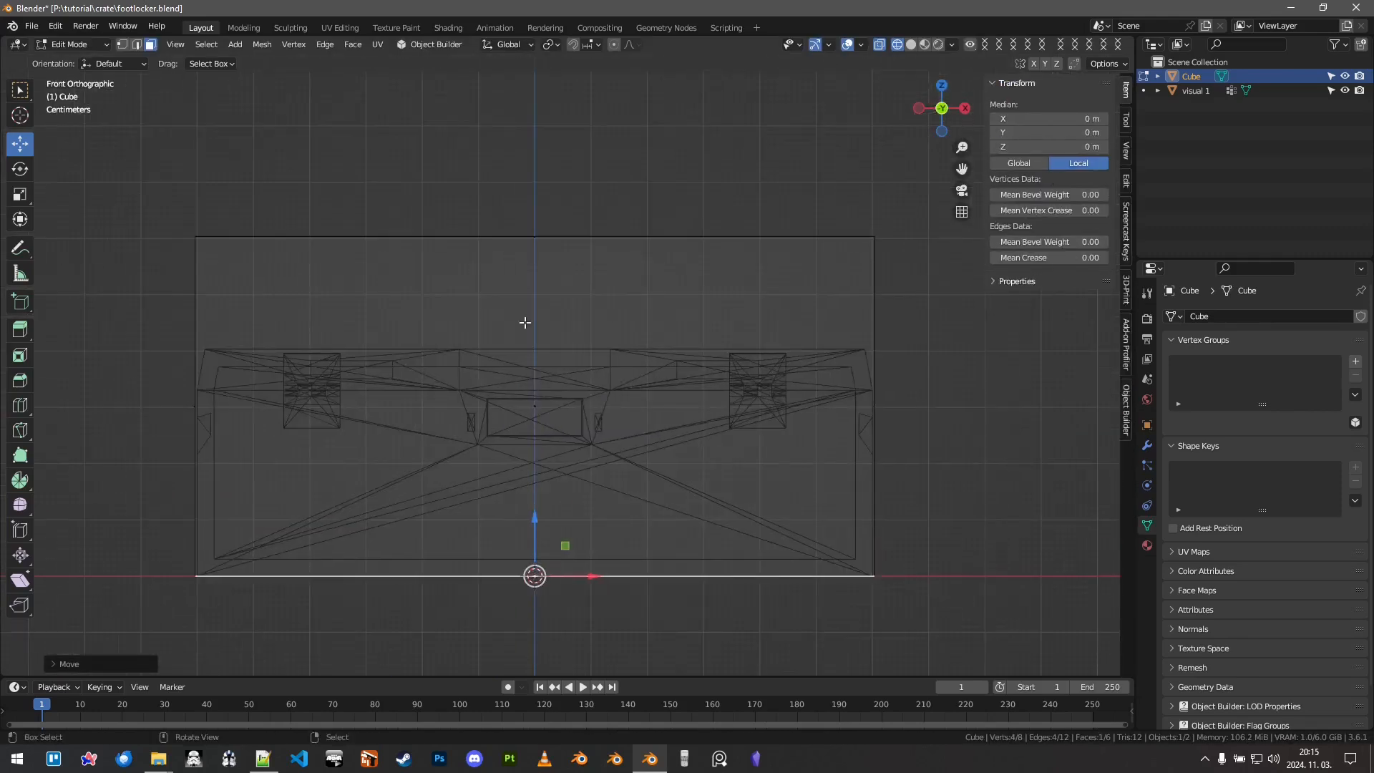
left_click(531, 237)
left_click_drag(531, 184, 567, 286)
scroll(567, 286, "up", 5)
key("g")
key("z")
left_click(601, 316)
Step: Add a single horizontal loop cut around the box near the footlocker's lid seam
scroll(644, 357, "down", 4)
middle_click_drag(893, 403, 651, 399, "shift")
key("ctrl+r")
left_click(758, 368)
left_click(751, 354)
Step: Move the new edge loop along Z to about 0.3304 m so it lines up with the lid seam
scroll(747, 344, "up", 6)
scroll(435, 390, "up", 4)
scroll(650, 399, "up", 1)
scroll(809, 358, "up", 5)
middle_click_drag(810, 358, 591, 421, "shift")
scroll(590, 420, "up", 2)
key("g")
key("z")
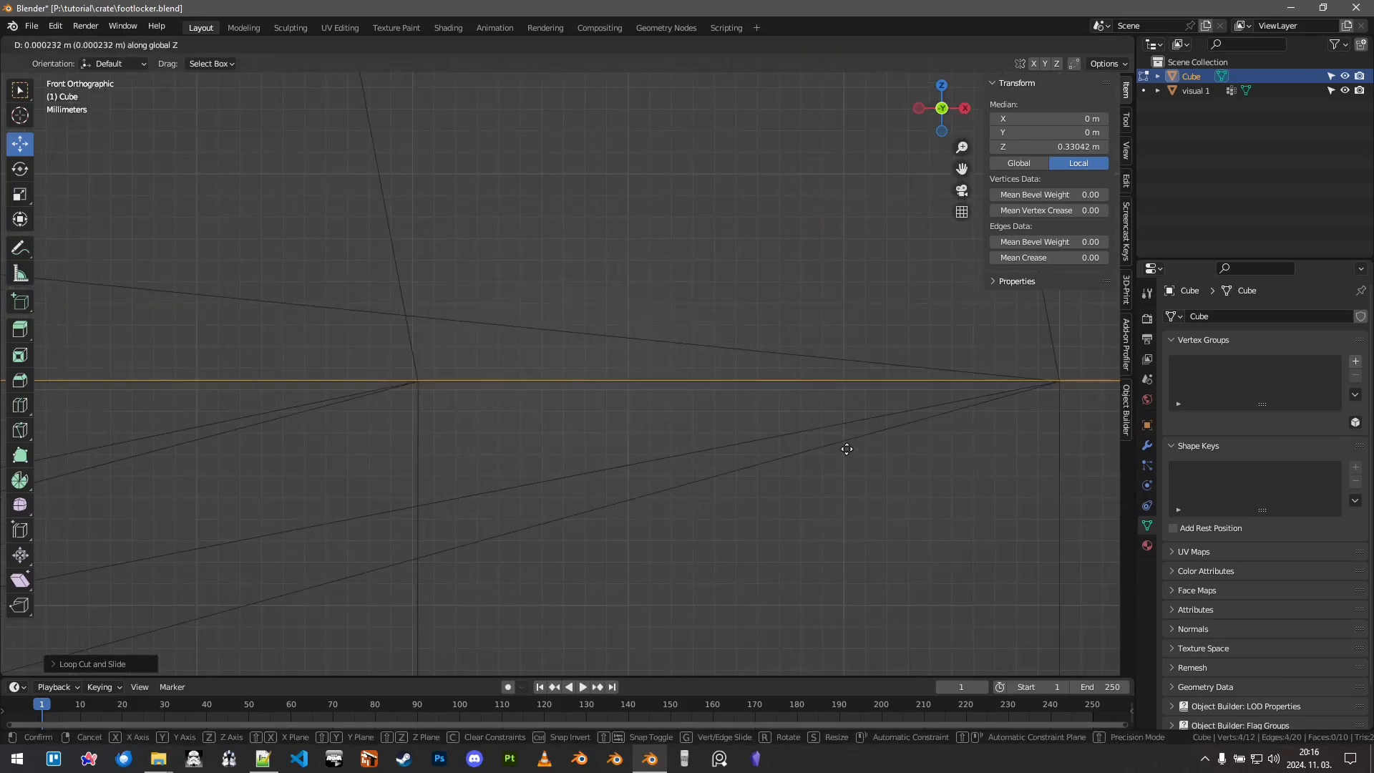
left_click(847, 454)
Step: In solid shading, rip the box along the seam loop without offset and cap the lower part's open top
scroll(407, 399, "down", 8)
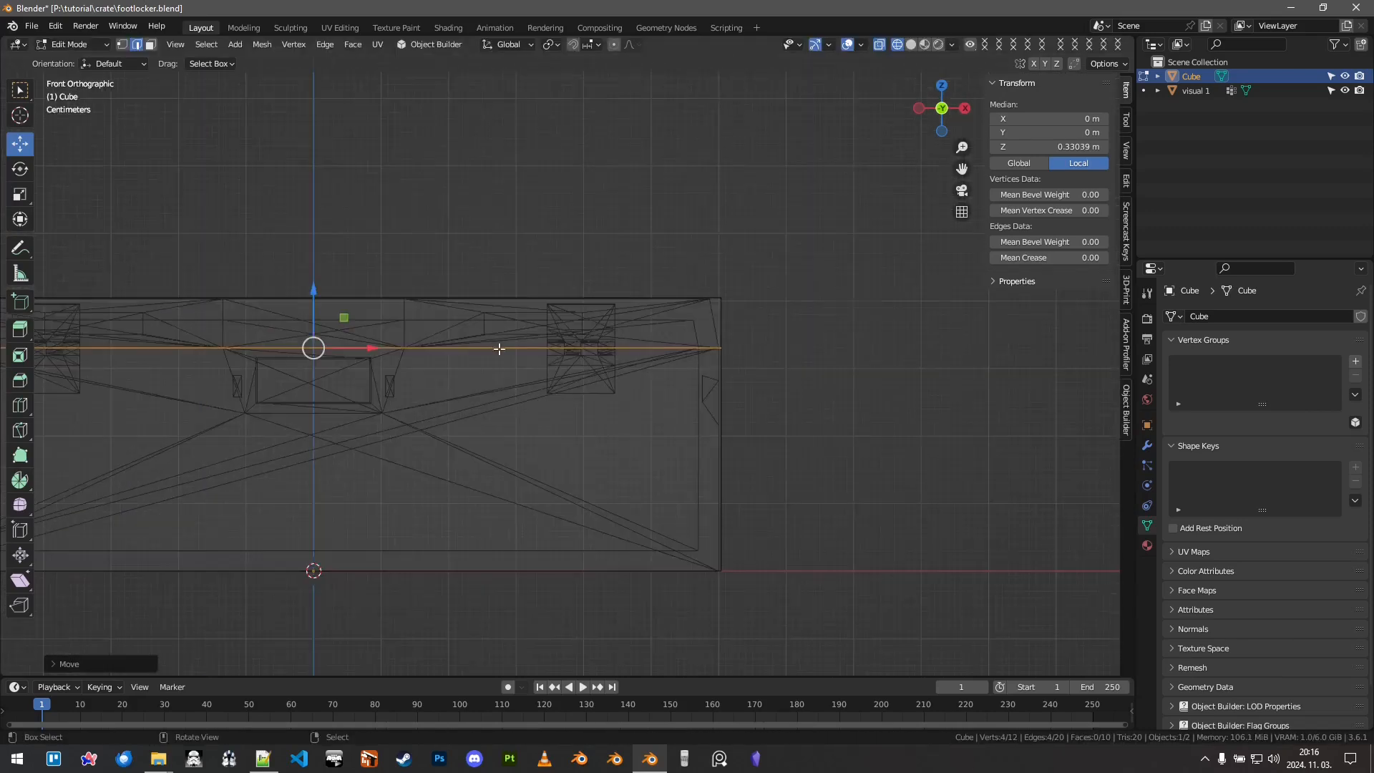
middle_click_drag(500, 346, 566, 355)
key("shift+z")
middle_click_drag(605, 414, 619, 419)
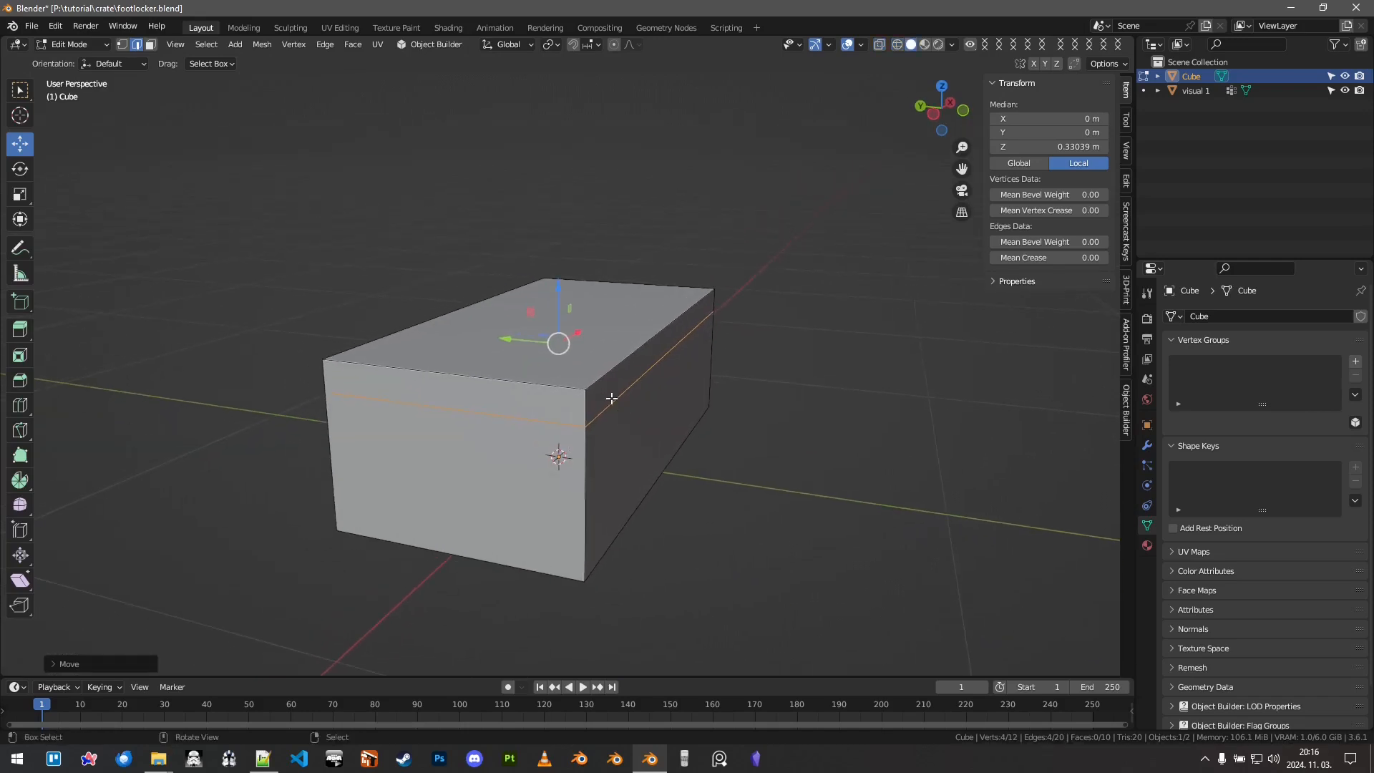
left_click(615, 399, "alt")
key("v")
right_click(737, 644)
Step: Hide the lower part, close the lid part's open underside with a face, and reveal the hidden geometry
key("ctrl+l")
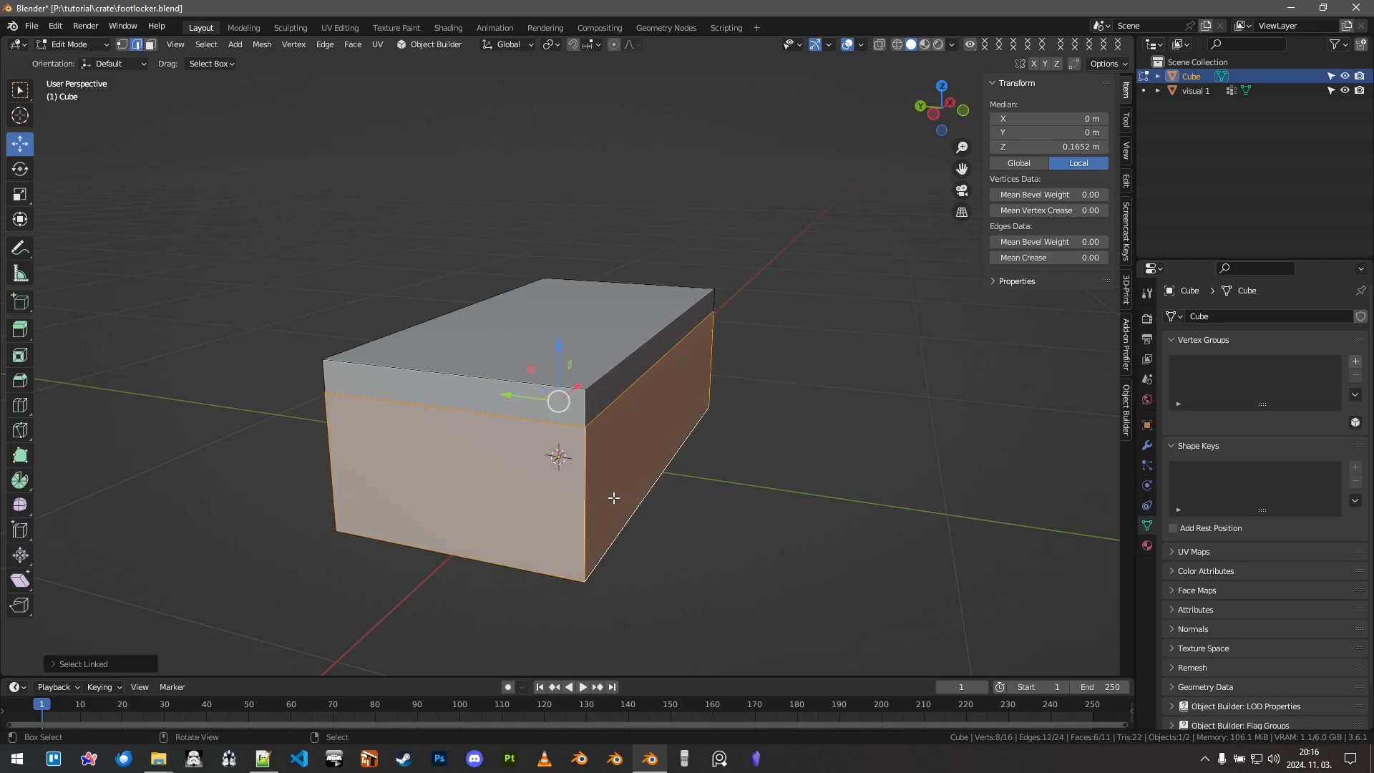
left_click(618, 393)
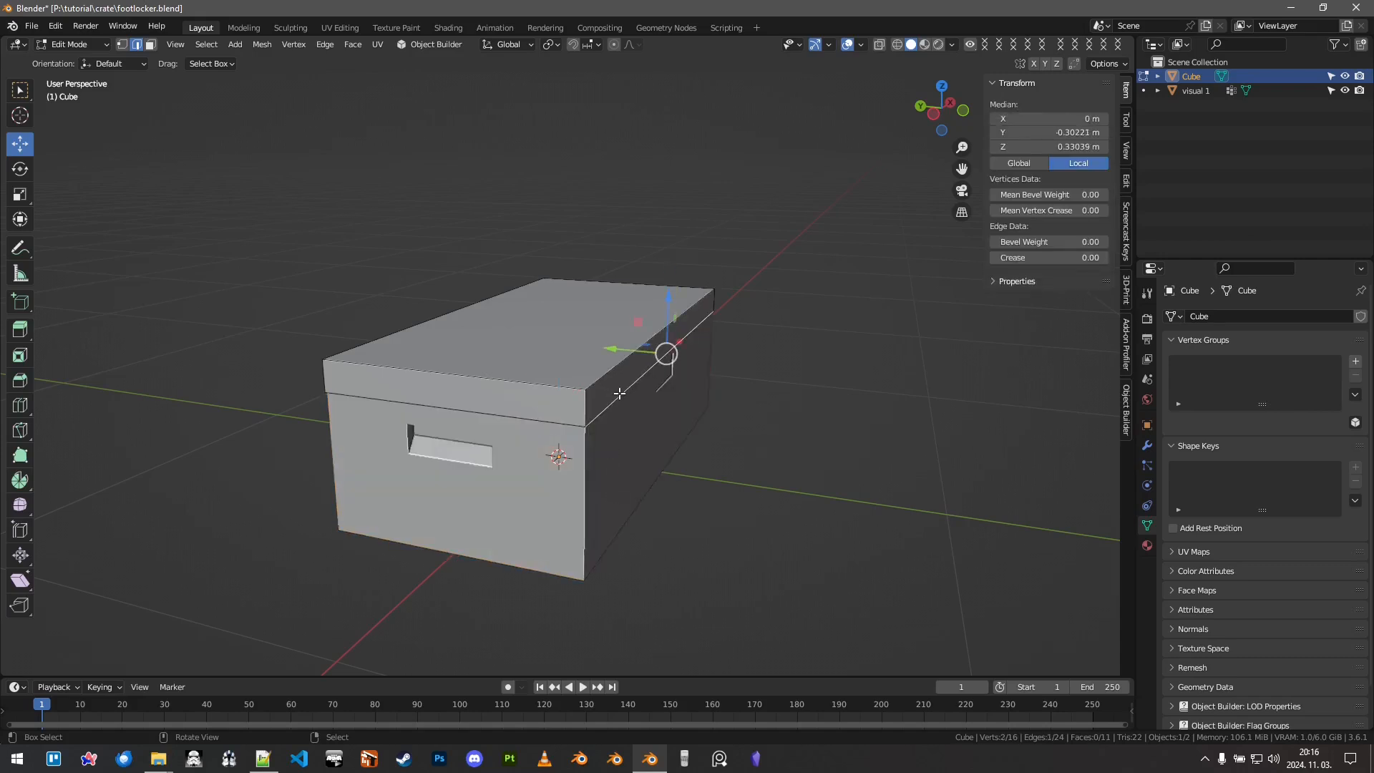
key("alt+h")
Step: Hide the visual 1 mesh so the box can be edited alone
left_click(1344, 91)
middle_click_drag(671, 347, 633, 395)
key("Tab")
key("Tab")
Step: Test-move the linked lid part to check its separation from the base, and undo the move
left_click(615, 372)
key("ctrl+l")
middle_click_drag(597, 461, 652, 425)
key("g")
right_click(610, 197)
key("g")
left_click(566, 237)
key("ctrl+z")
Step: Test-move the linked lower part of the box to check its separation from the lid, and cancel the move
left_click(650, 431)
key("g")
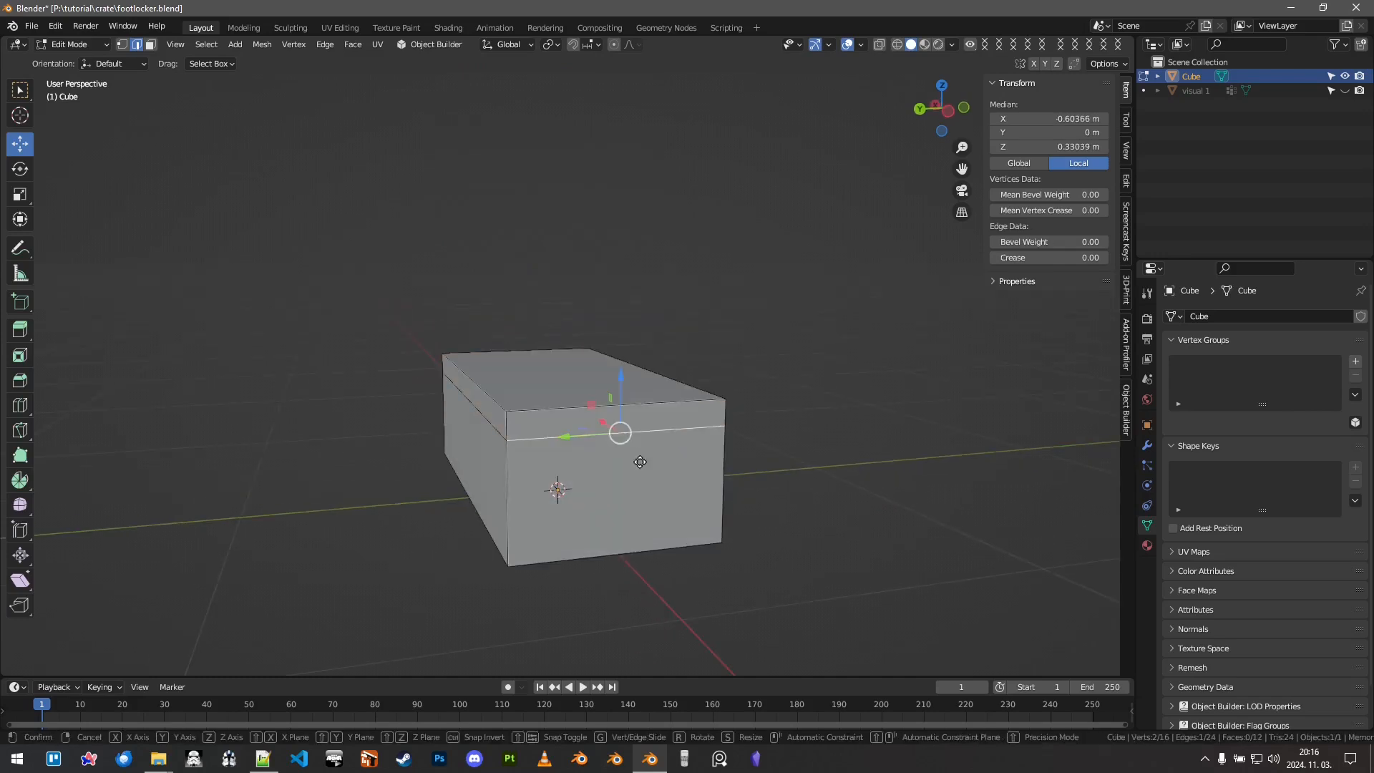
right_click(714, 492)
key("ctrl+l")
key("g")
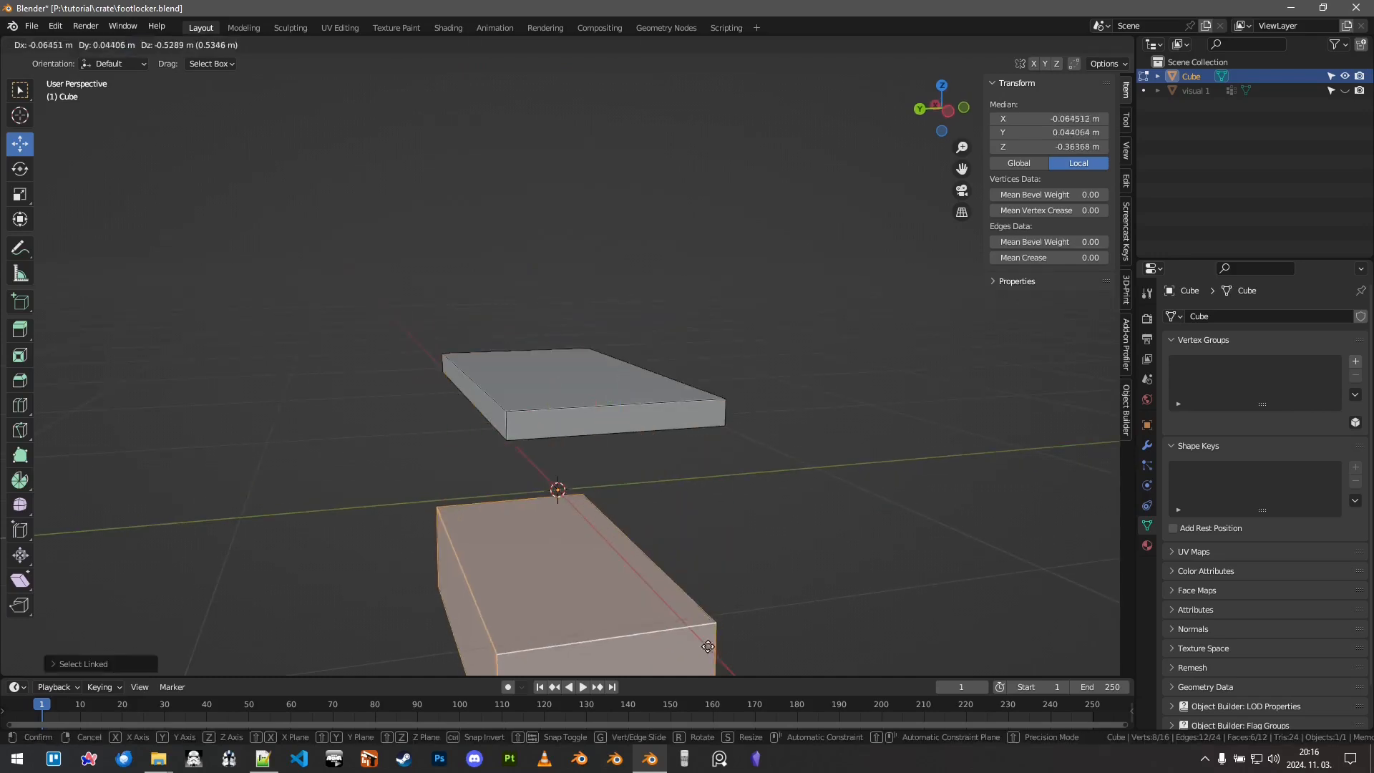
right_click(711, 646)
Step: Select the entire box mesh, recalculate its normals, and flip them
middle_click_drag(769, 468, 677, 481)
middle_click_drag(526, 504, 596, 474, "shift")
scroll(596, 474, "up", 3)
scroll(596, 474, "down", 2)
key("a")
key("shift+n")
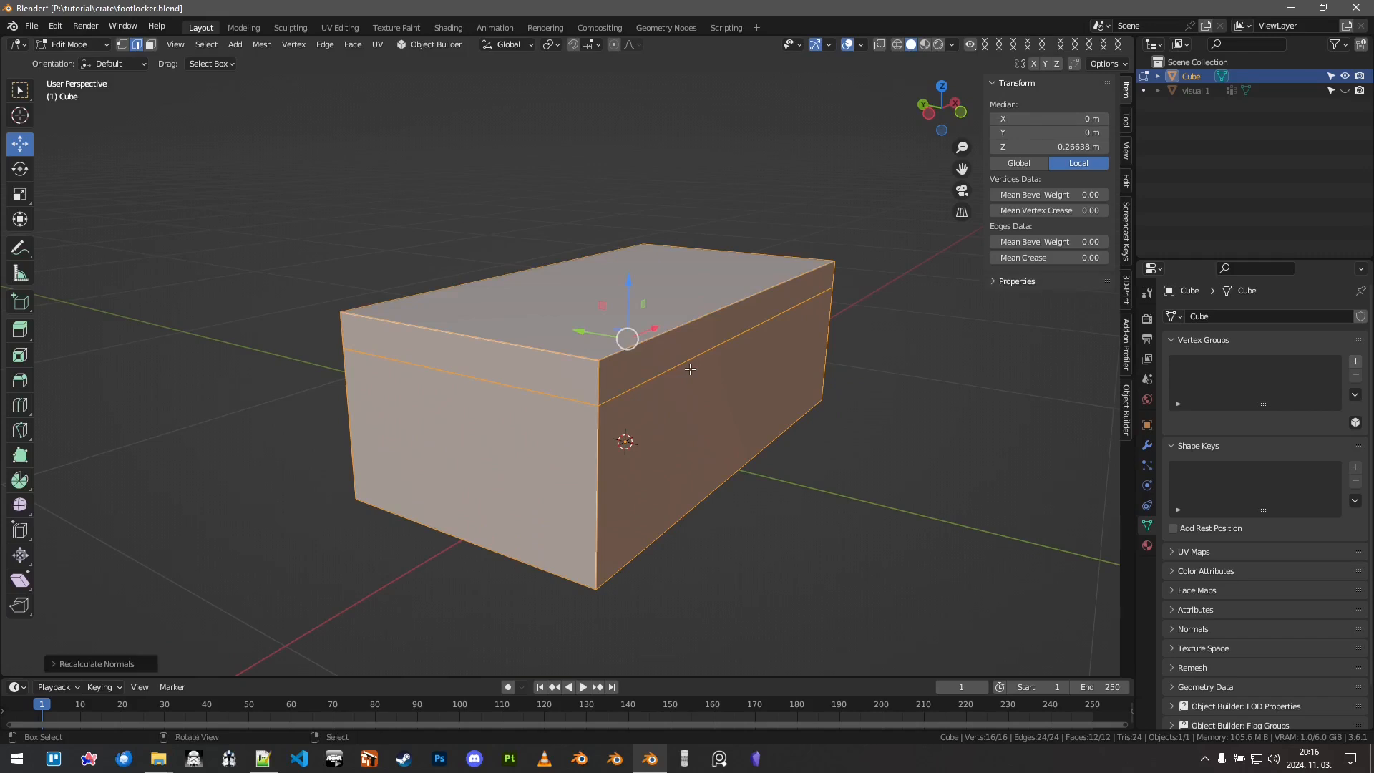
key("alt+n")
left_click(690, 369)
Step: Enable Backface Culling in the viewport shading and return the box to Object Mode
mouse_move(649, 413)
middle_mouse_down("shift")
mouse_move(662, 439)
mouse_move(658, 425)
middle_mouse_up("shift")
left_click(951, 45)
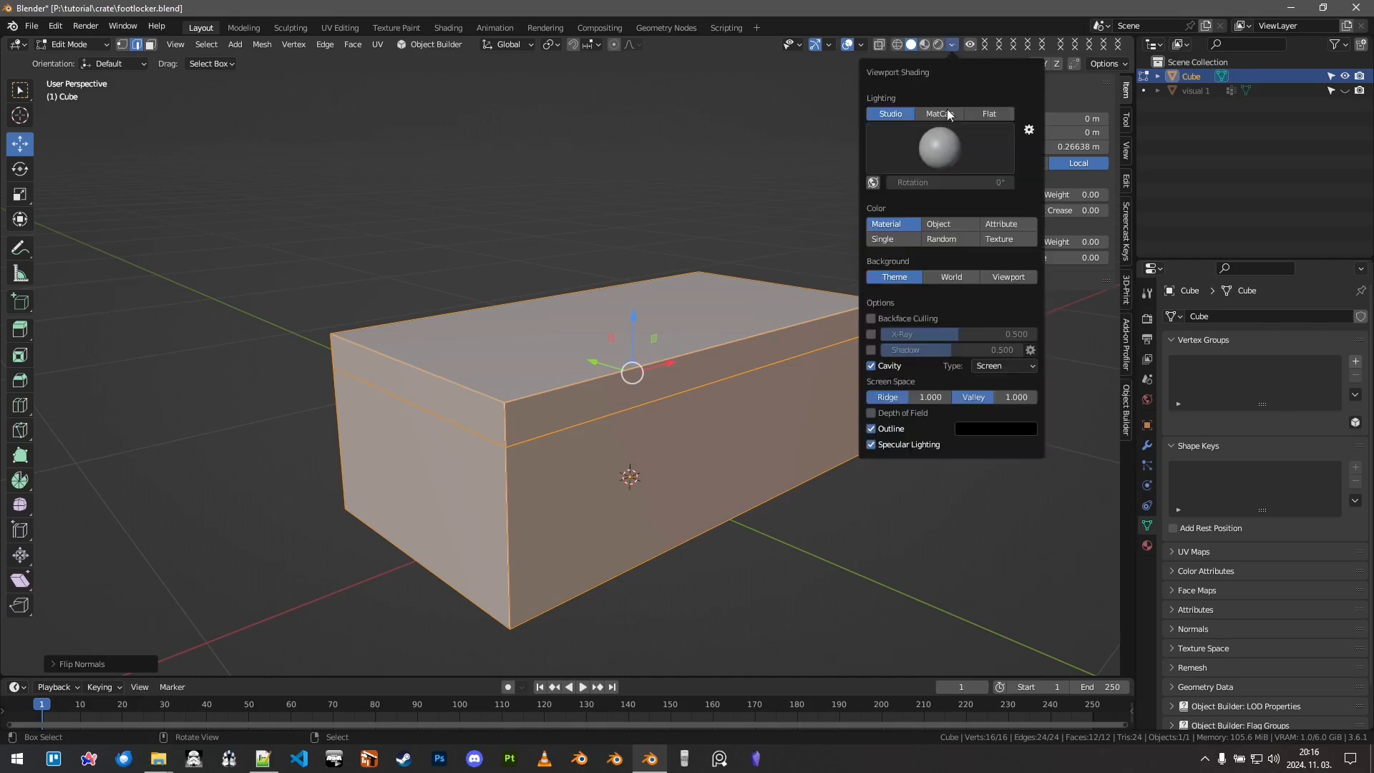
left_click(895, 318)
middle_click_drag(601, 322, 620, 343)
scroll(620, 344, "down", 2)
key("Tab")
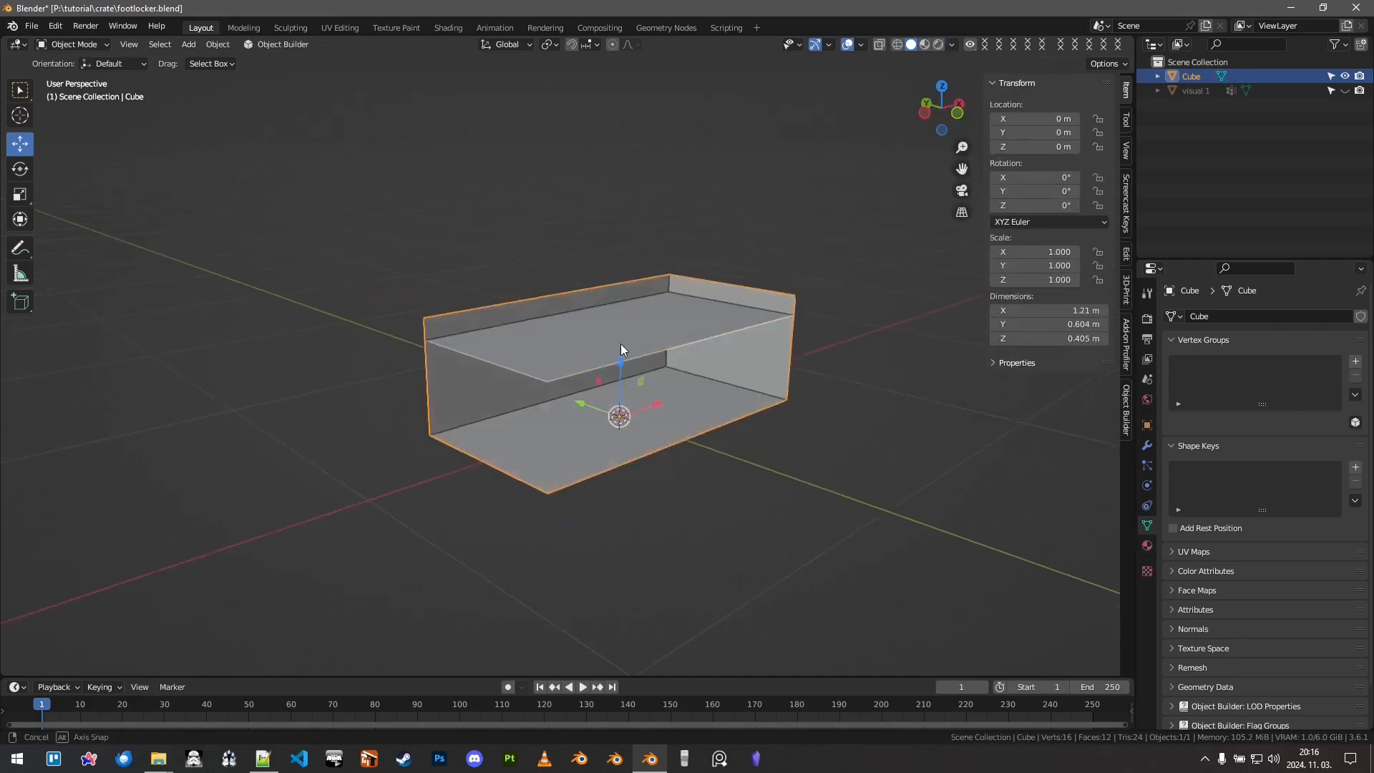
scroll(621, 343, "up", 2)
Step: Show the visual 1 mesh with the box, inspect how the two fit from several angles, and hide it again
left_click(1345, 90)
scroll(720, 359, "down", 3)
middle_click_drag(719, 359, 470, 398)
scroll(612, 389, "up", 5)
scroll(623, 389, "down", 6)
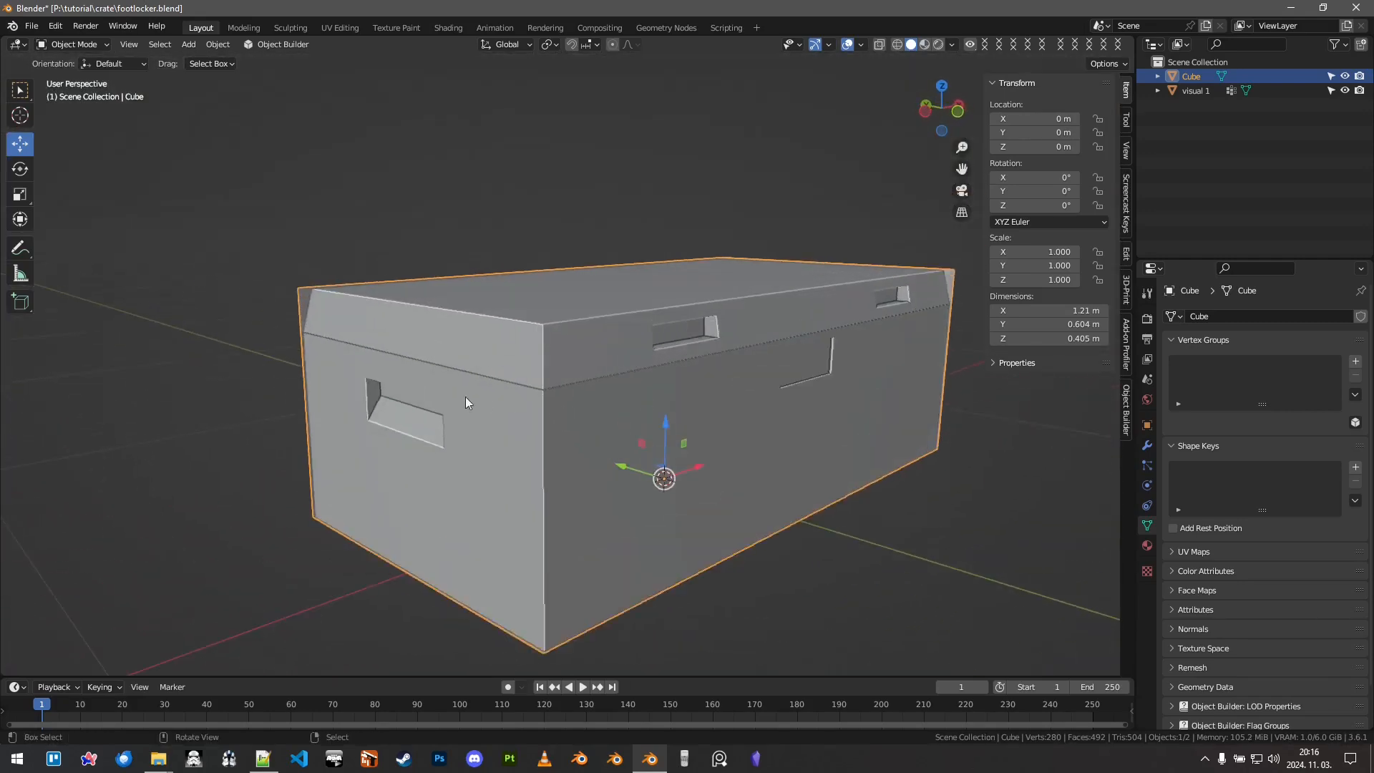
scroll(315, 413, "up", 3)
scroll(681, 367, "down", 5)
middle_click_drag(681, 367, 715, 400)
middle_click_drag(580, 318, 602, 357)
scroll(564, 381, "up", 2)
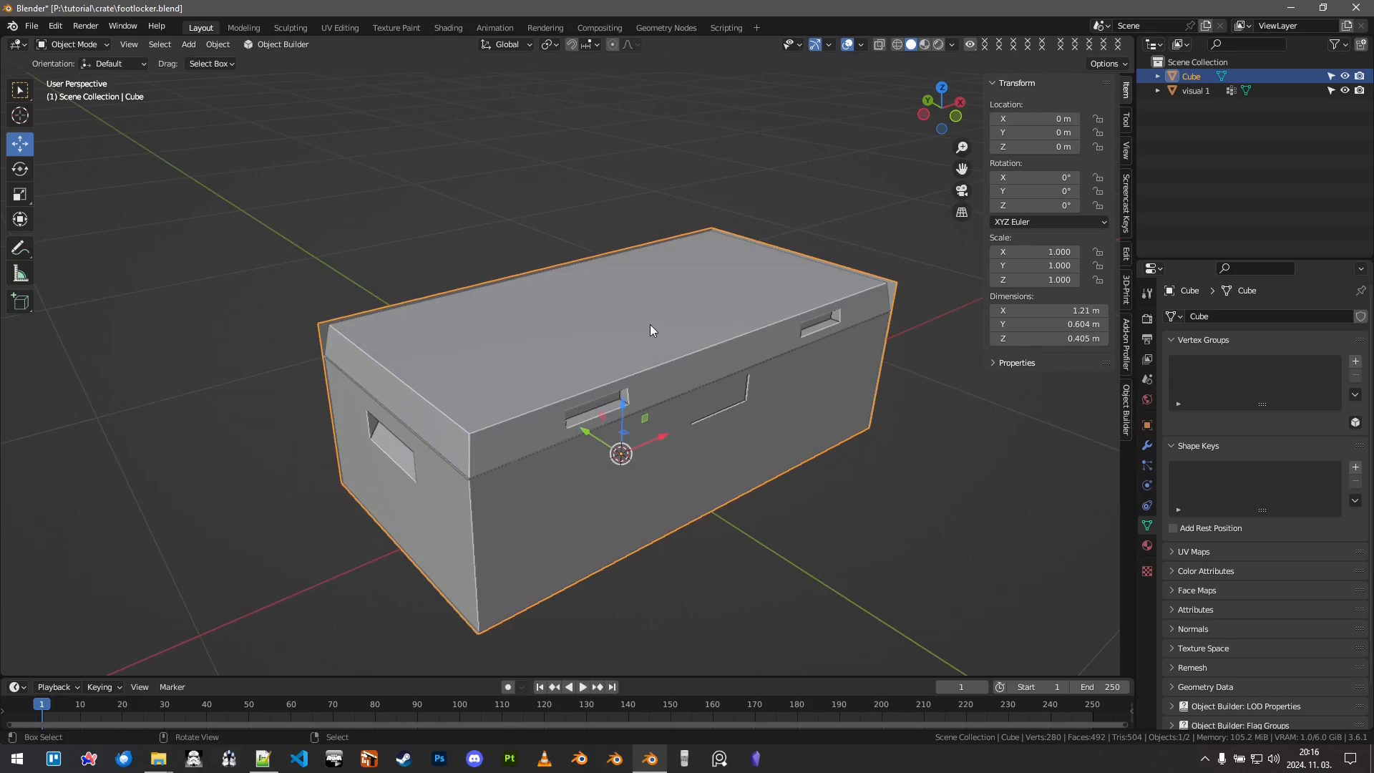
left_click(1343, 90)
scroll(460, 356, "down", 2)
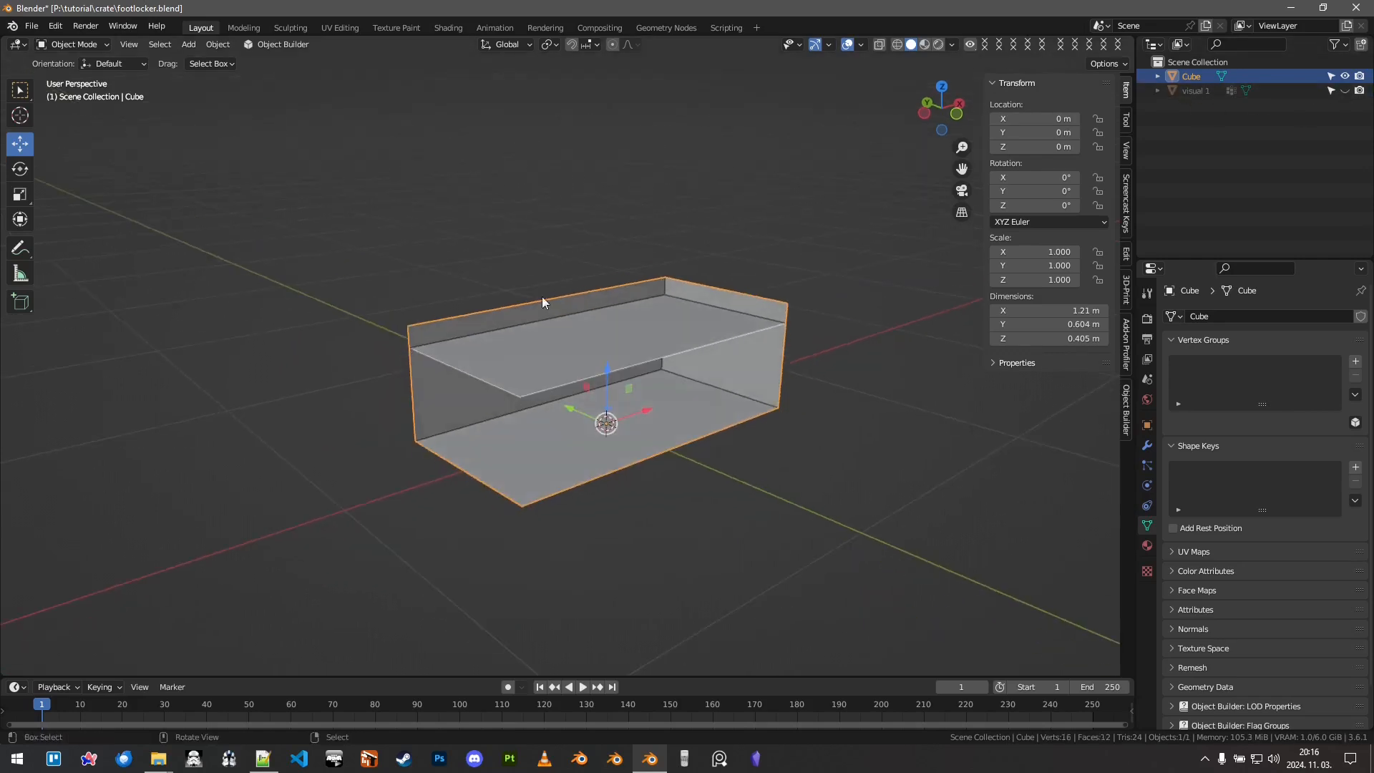
Step: Rename the Cube object as "shadow 1"
double_click(1191, 76)
type("shad")
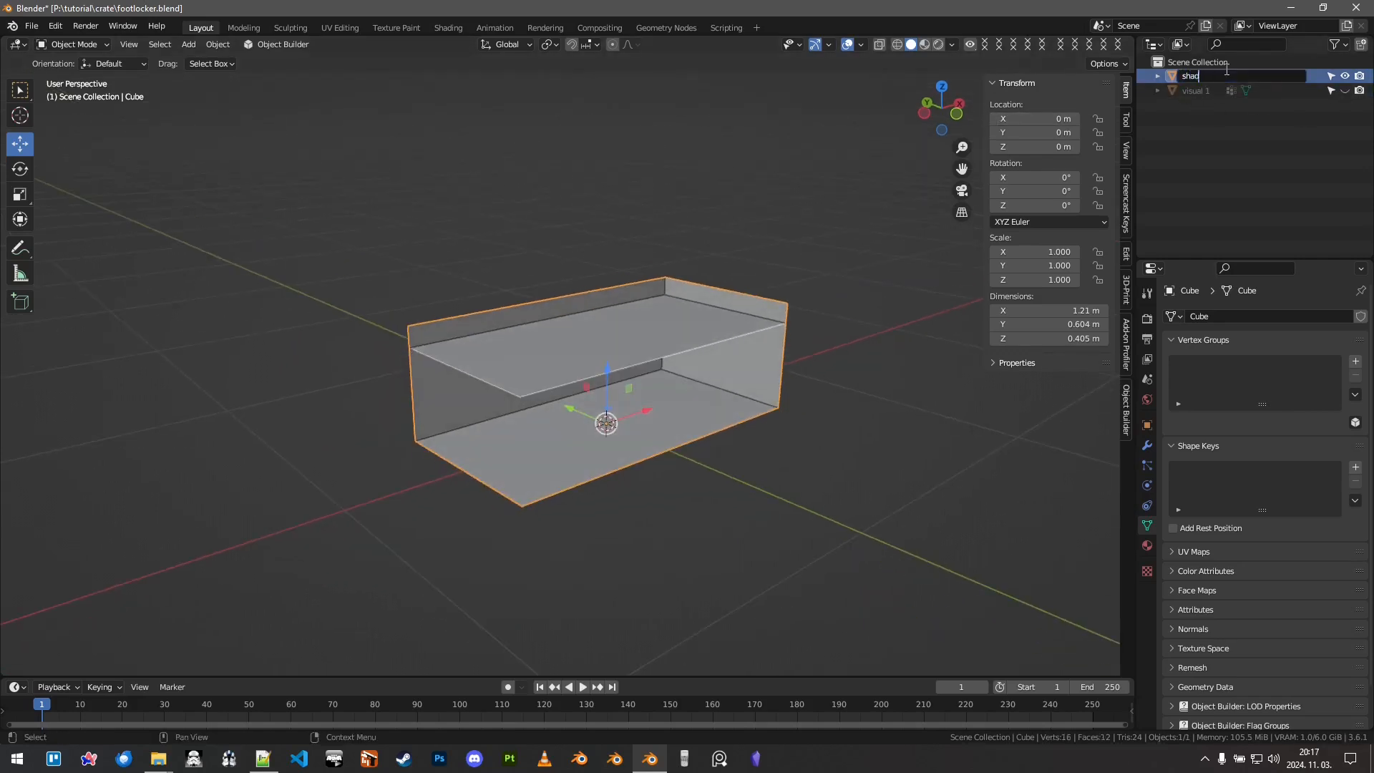
type("ow")
key("Return")
scroll(928, 203, "up", 1)
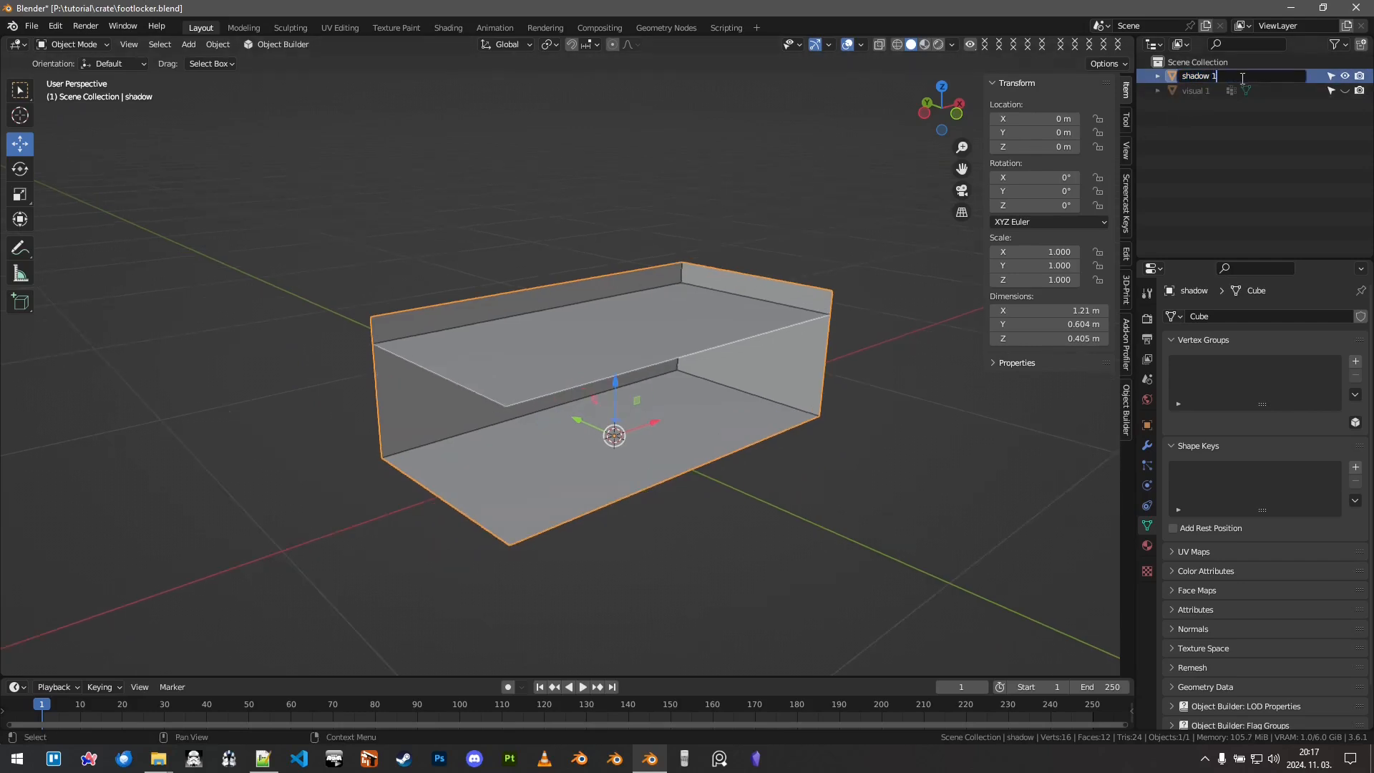
Step: Triangulate all faces of the shadow 1 mesh in Edit Mode
middle_click_drag(599, 327, 583, 383)
key("Tab")
key("alt+a")
key("a")
key("ctrl+t")
key("ctrl+Tab")
key("Escape")
Step: Select the linked lid part of shadow 1 and assign it to a new vertex group named "lid"
left_click(745, 261)
key("ctrl+l")
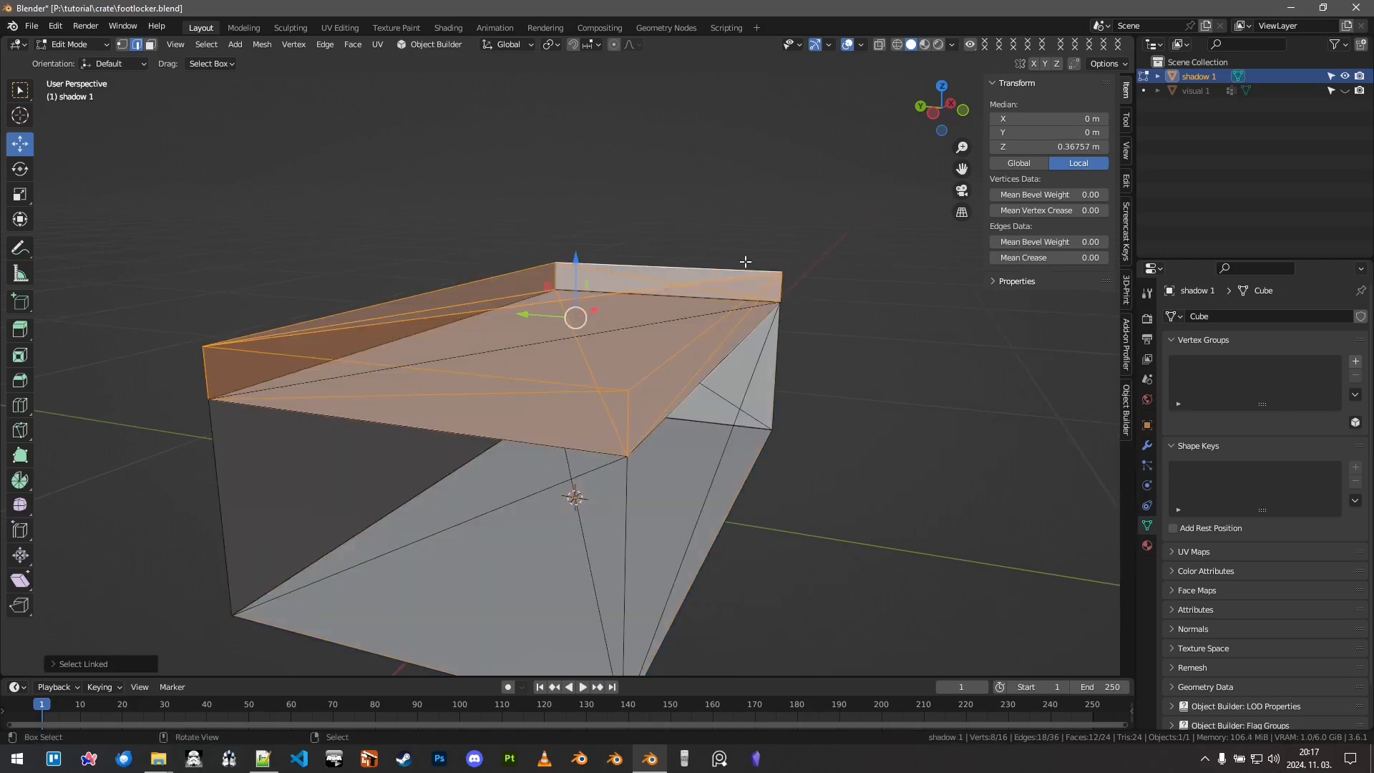
left_click(1355, 360)
double_click(1234, 366)
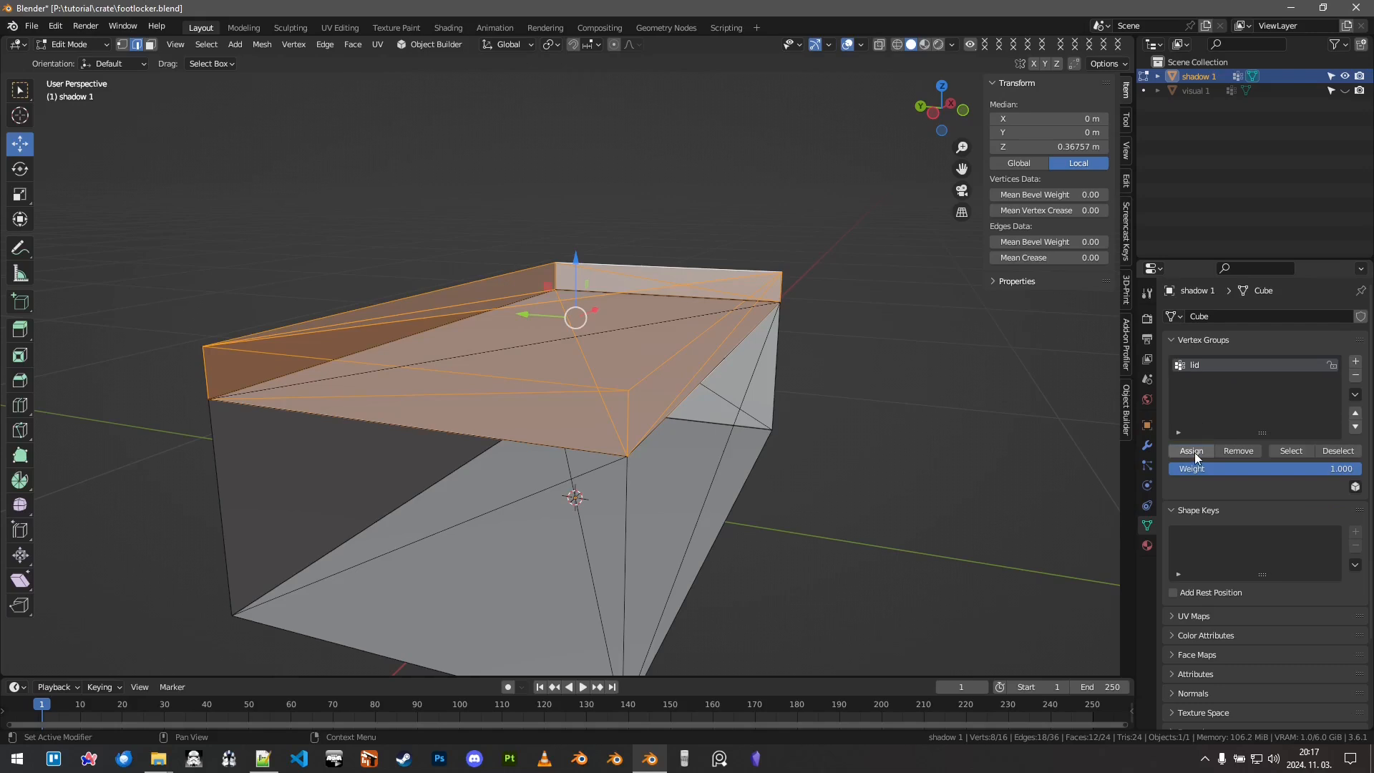
Step: Test-move the selected lid geometry of shadow 1 to check the selection, and cancel the move
scroll(636, 298, "down", 2)
key("g")
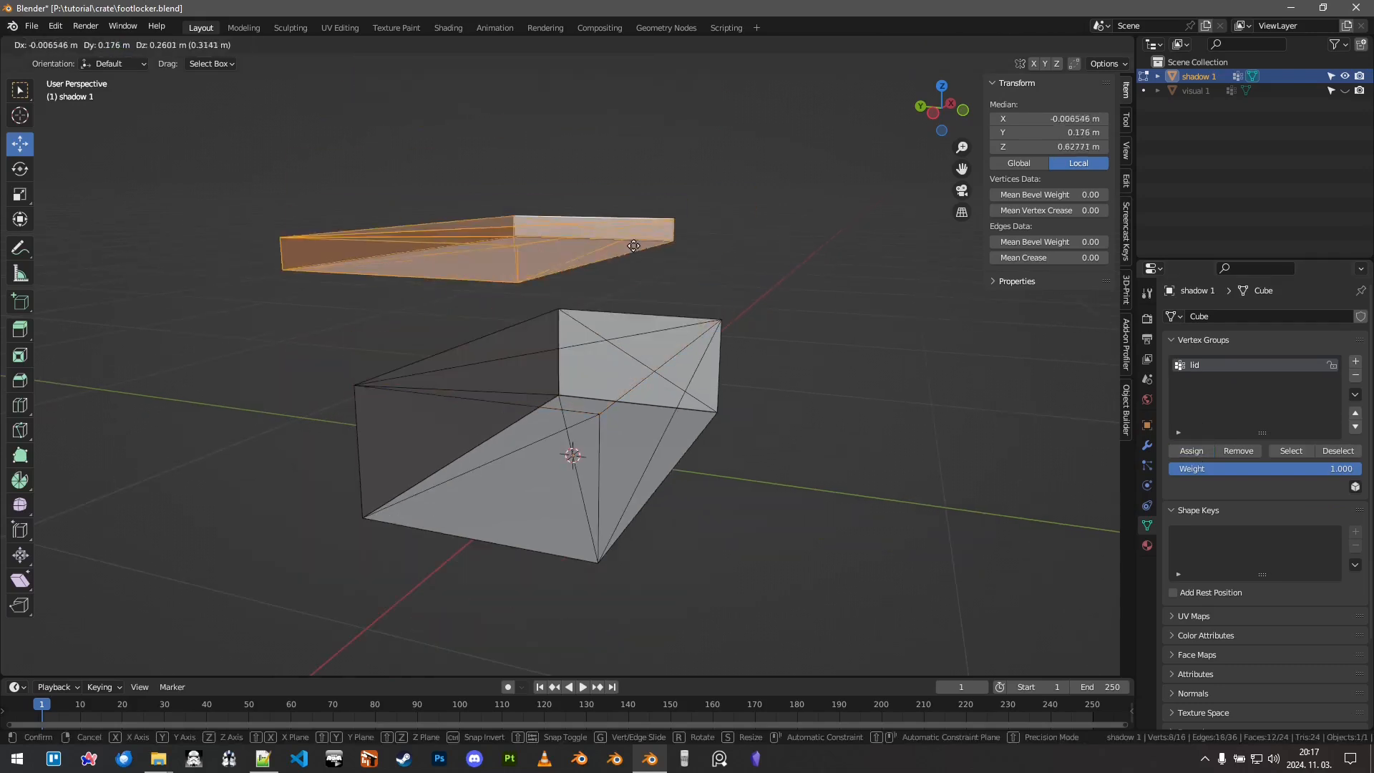
right_click(635, 247)
Step: In Object Mode, hide shadow 1 and show and select visual 1, and save the file
key("Tab")
middle_click_drag(677, 338, 647, 383)
left_click(1345, 75)
left_click(1344, 90)
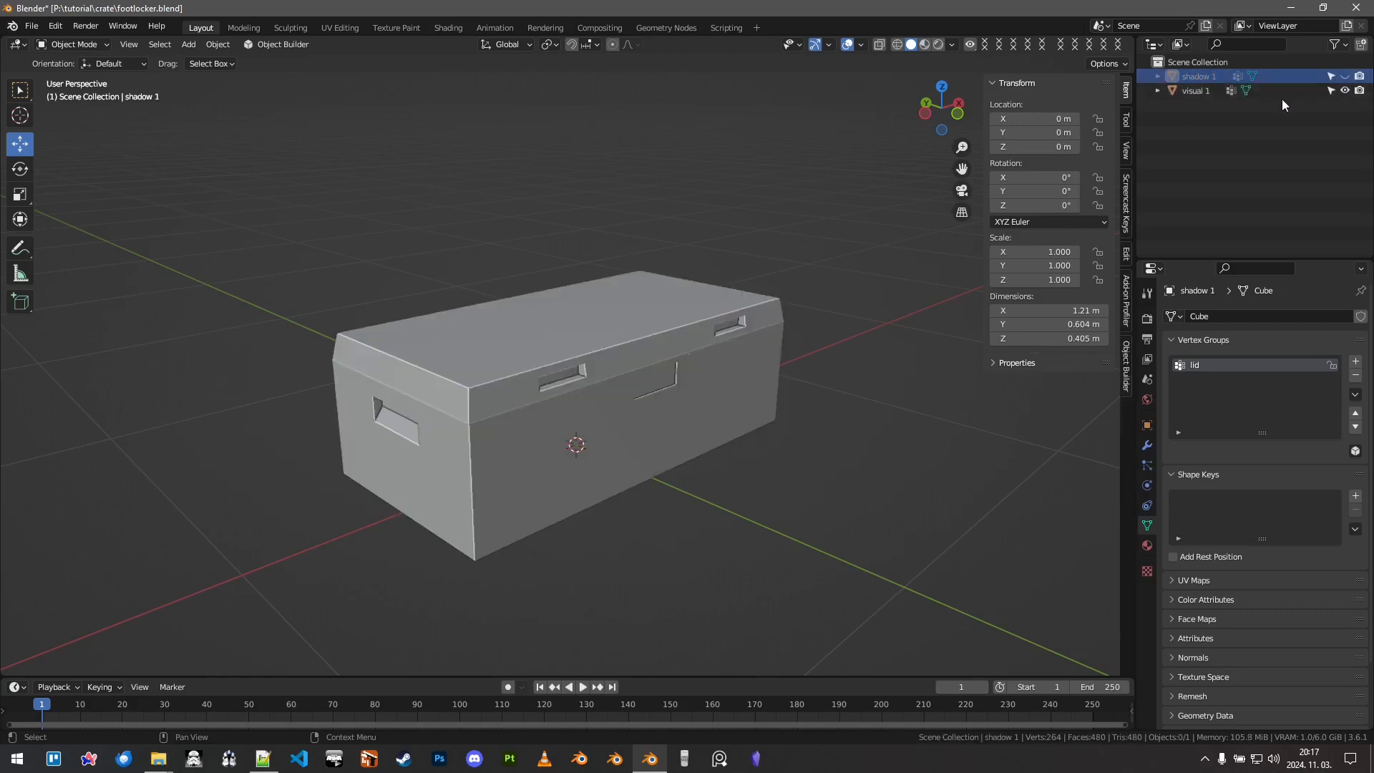
left_click(1209, 90)
middle_click_drag(704, 297, 723, 276)
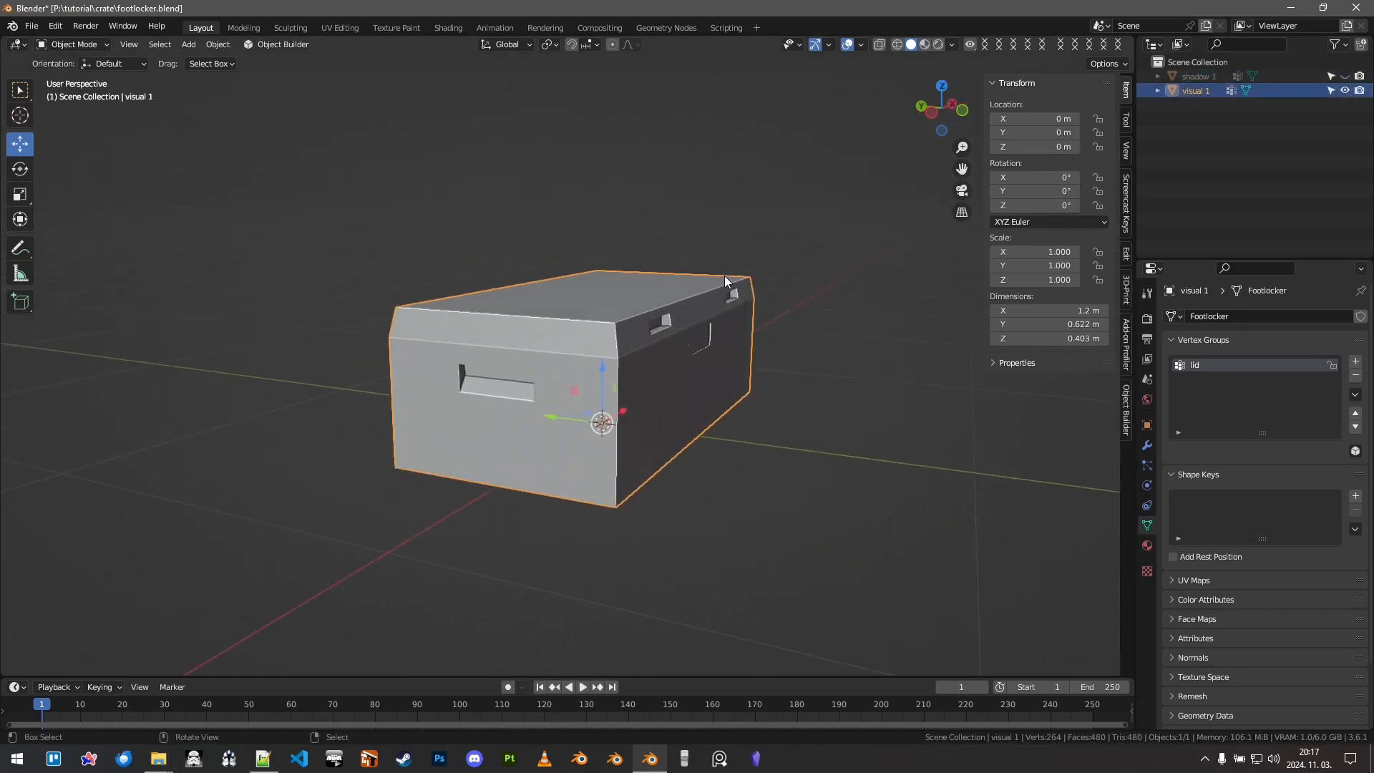
middle_click_drag(724, 368, 641, 392)
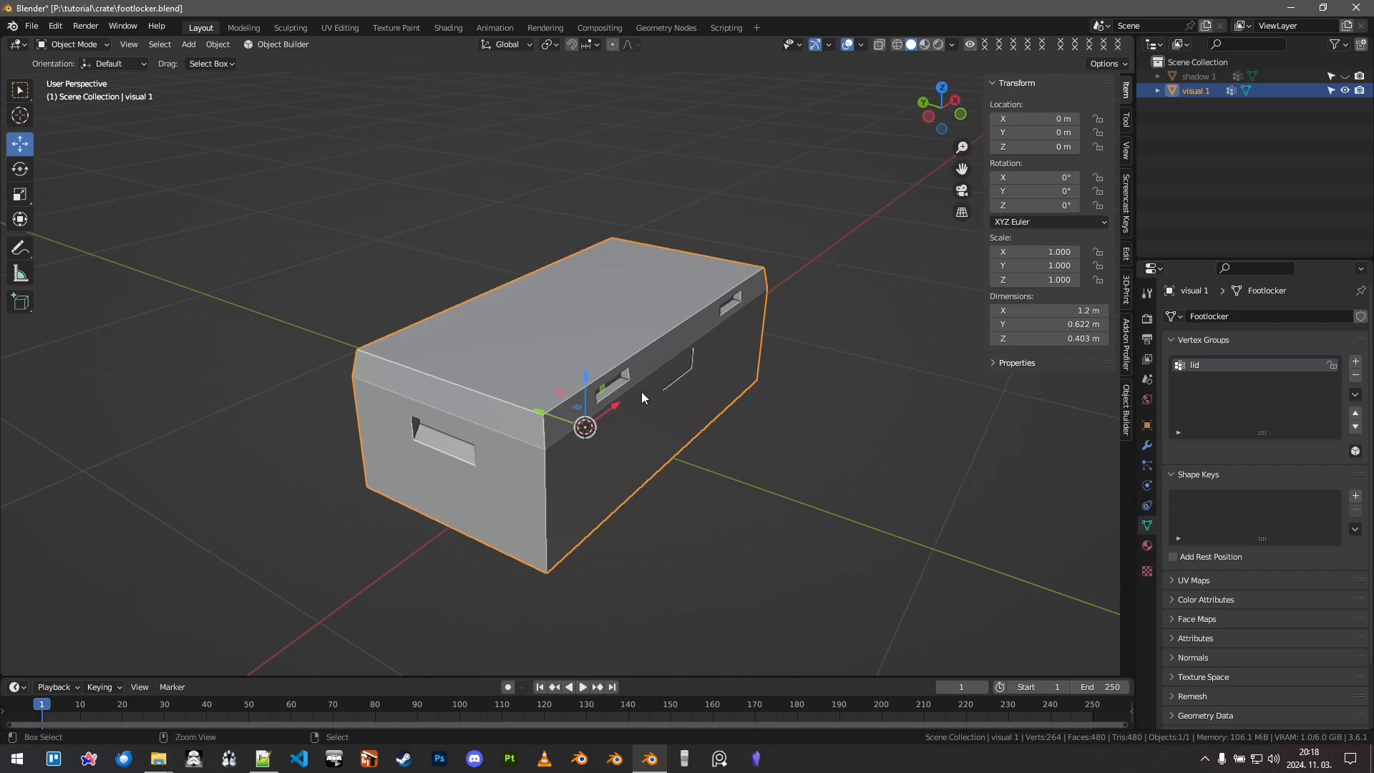
key("ctrl+s")
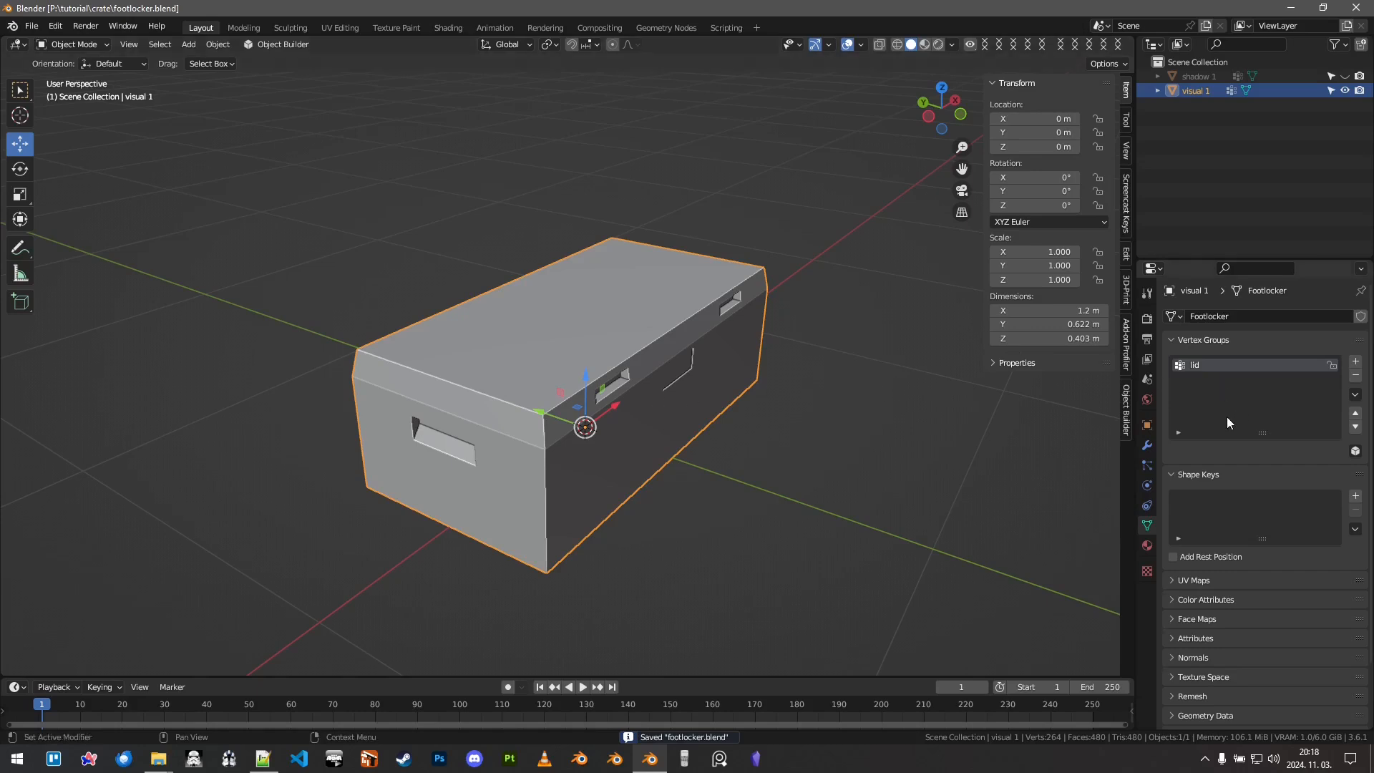
Step: Expand visual 1's Object Builder LOD properties and switch Is P3D LOD off and back on
scroll(1227, 423, "down", 3)
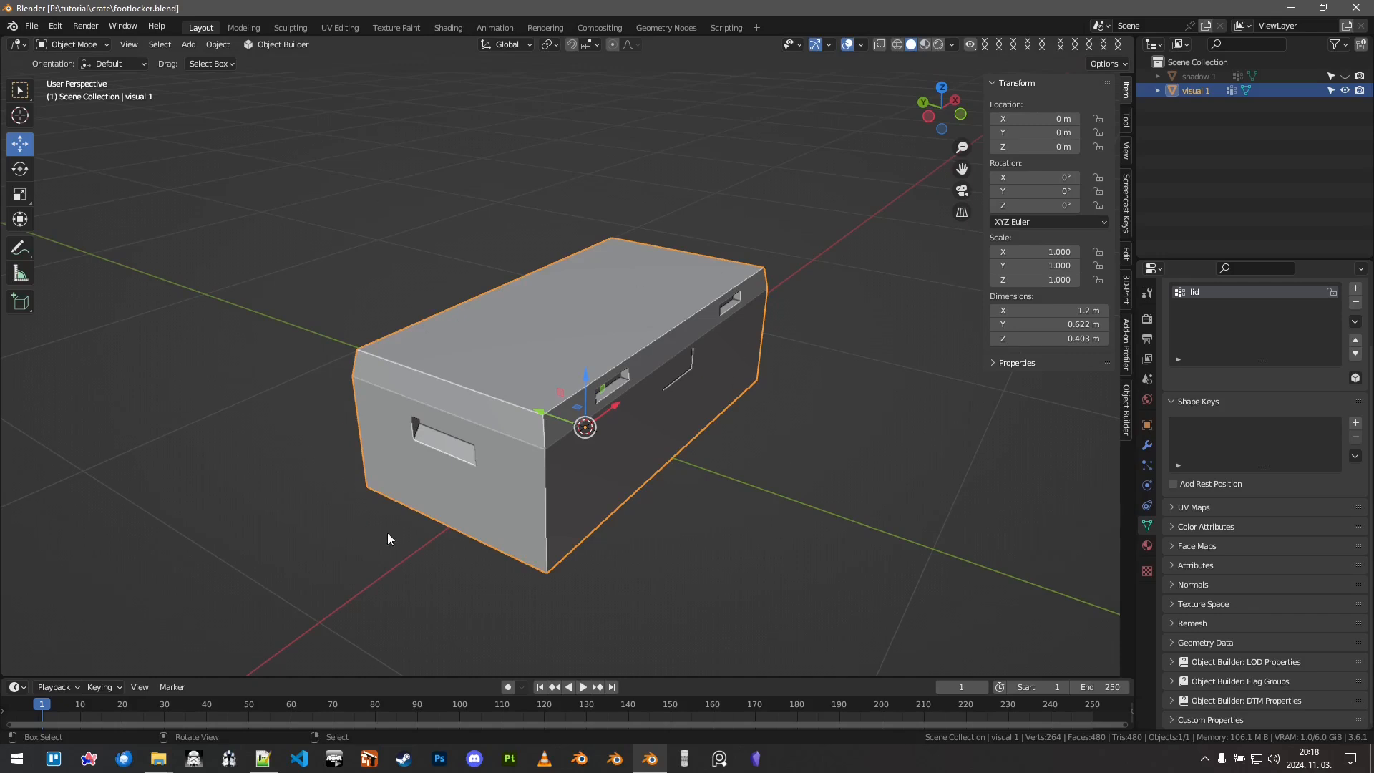
left_click(1249, 663)
scroll(1277, 488, "down", 4)
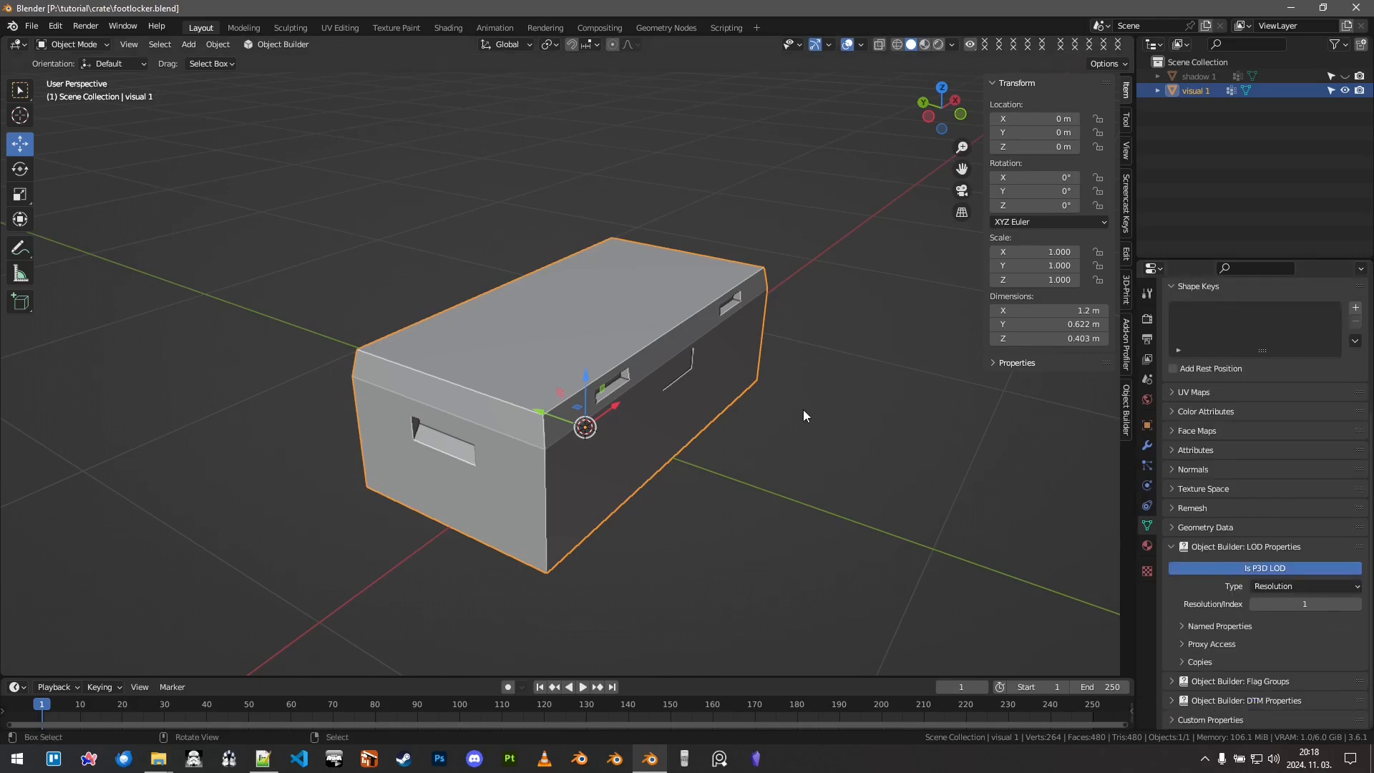
middle_click_drag(803, 409, 812, 399)
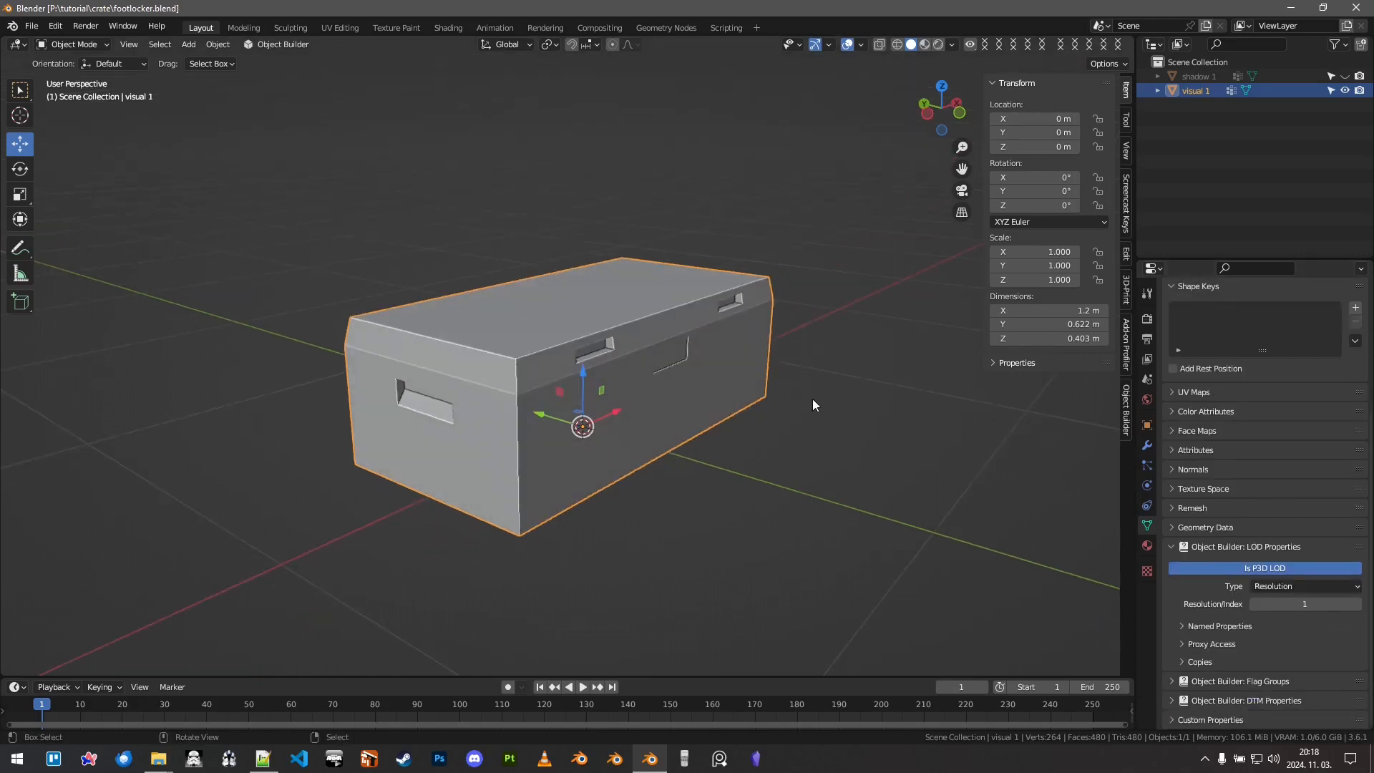
left_click(1233, 569)
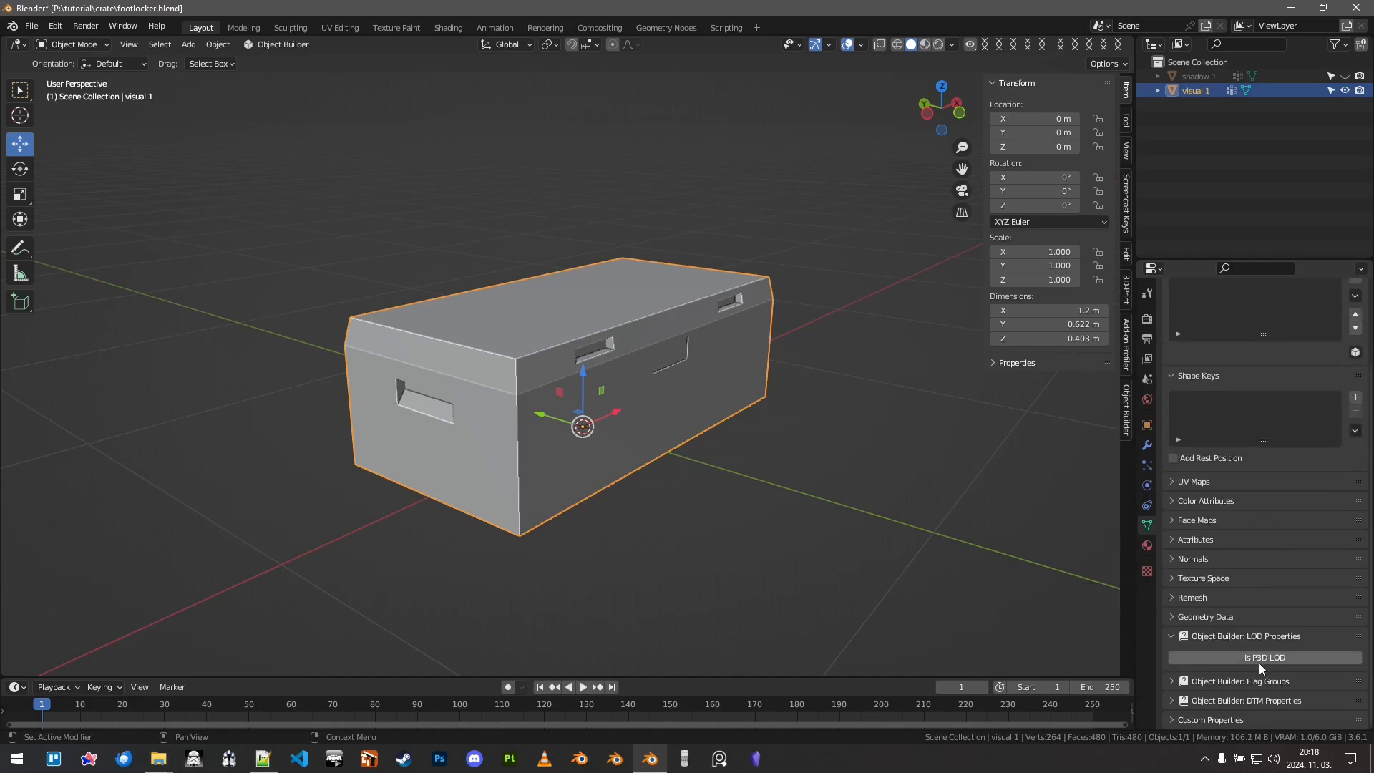
left_click(1257, 659)
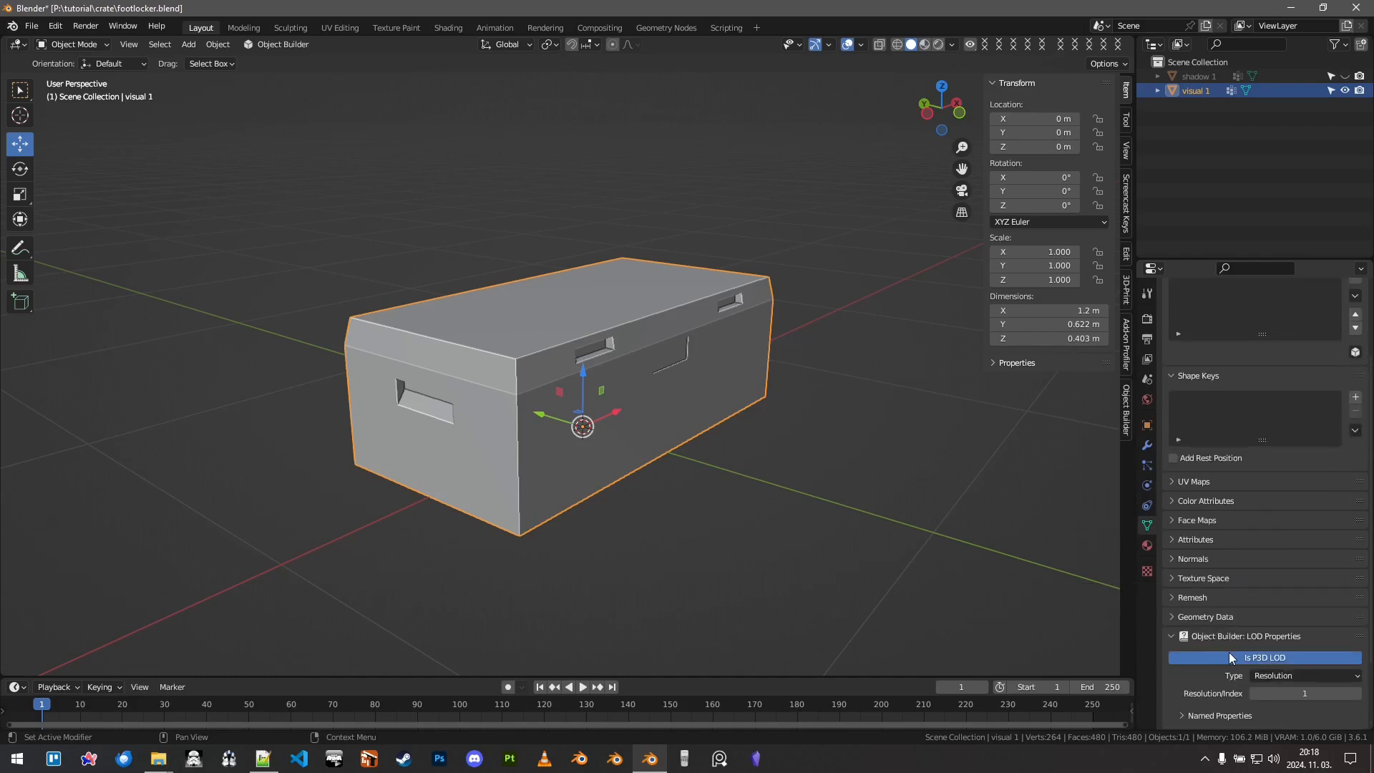
scroll(1227, 656, "down", 3)
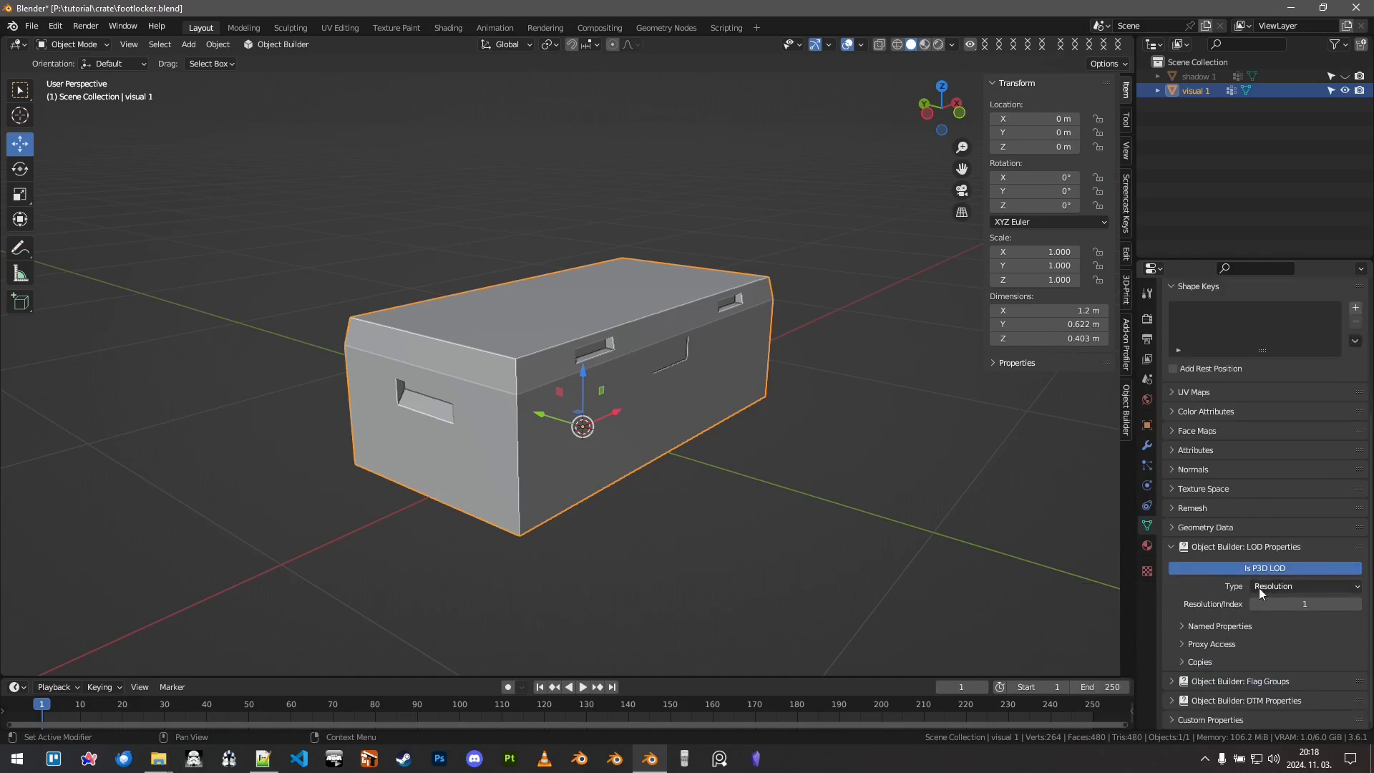
Step: Examine visual 1's LOD type, resolution index and its LODNoShadow named property
left_click(1296, 587)
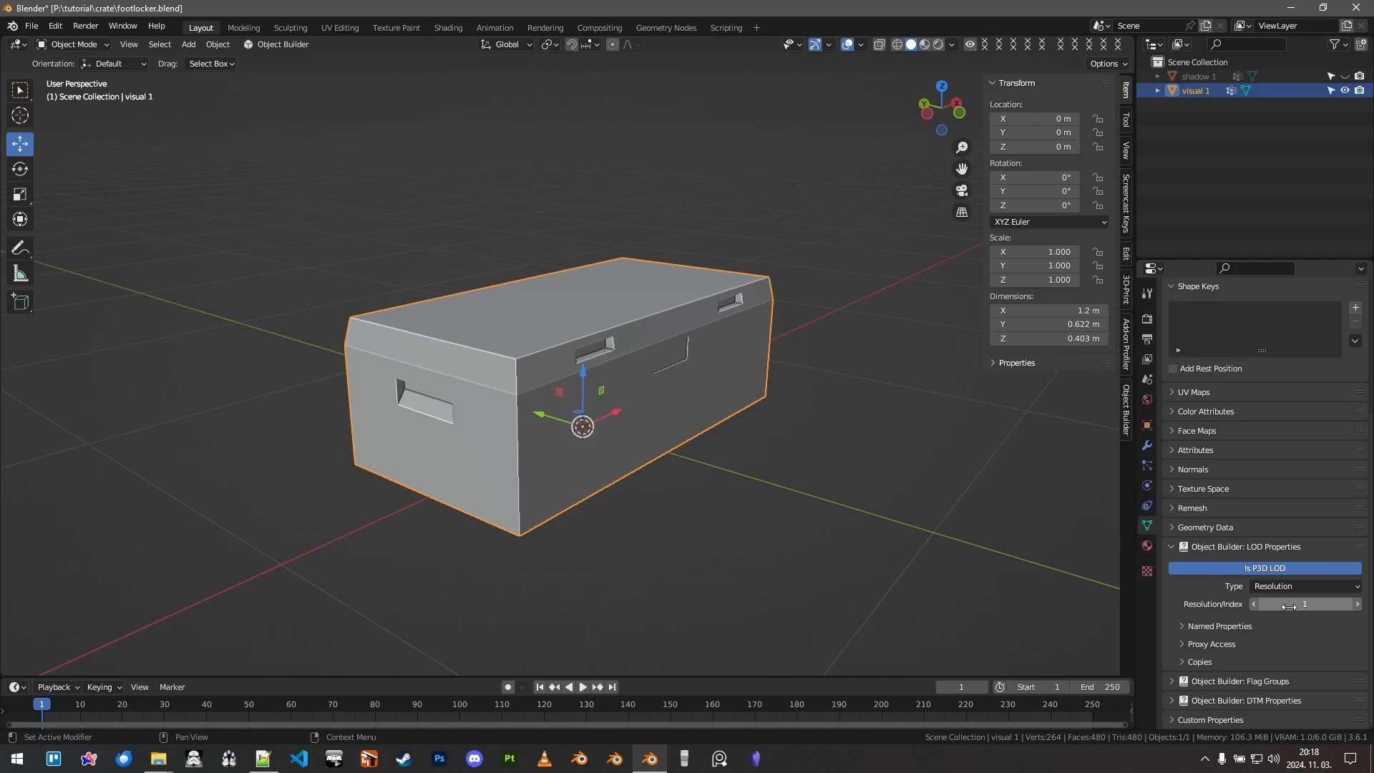
left_click(1219, 626)
scroll(1219, 617, "down", 3)
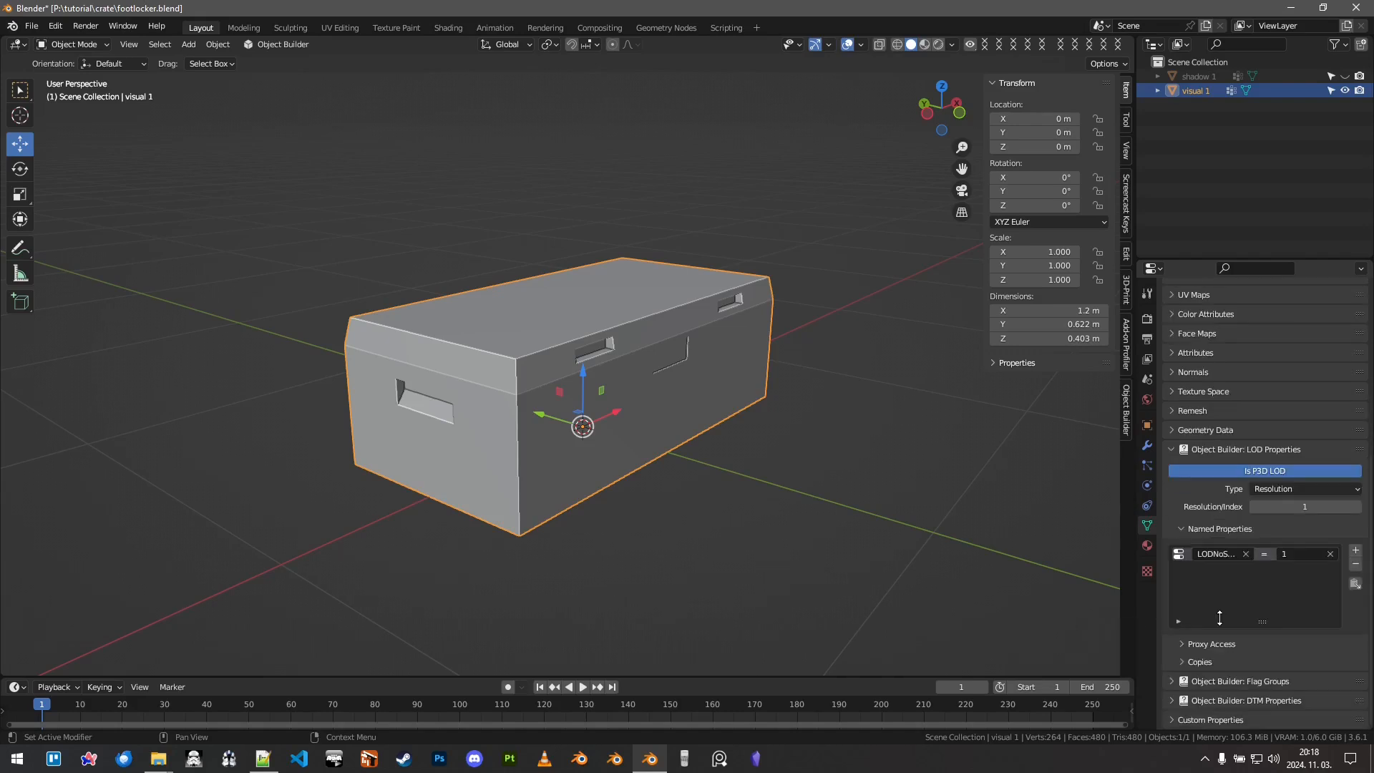
left_click(1214, 554)
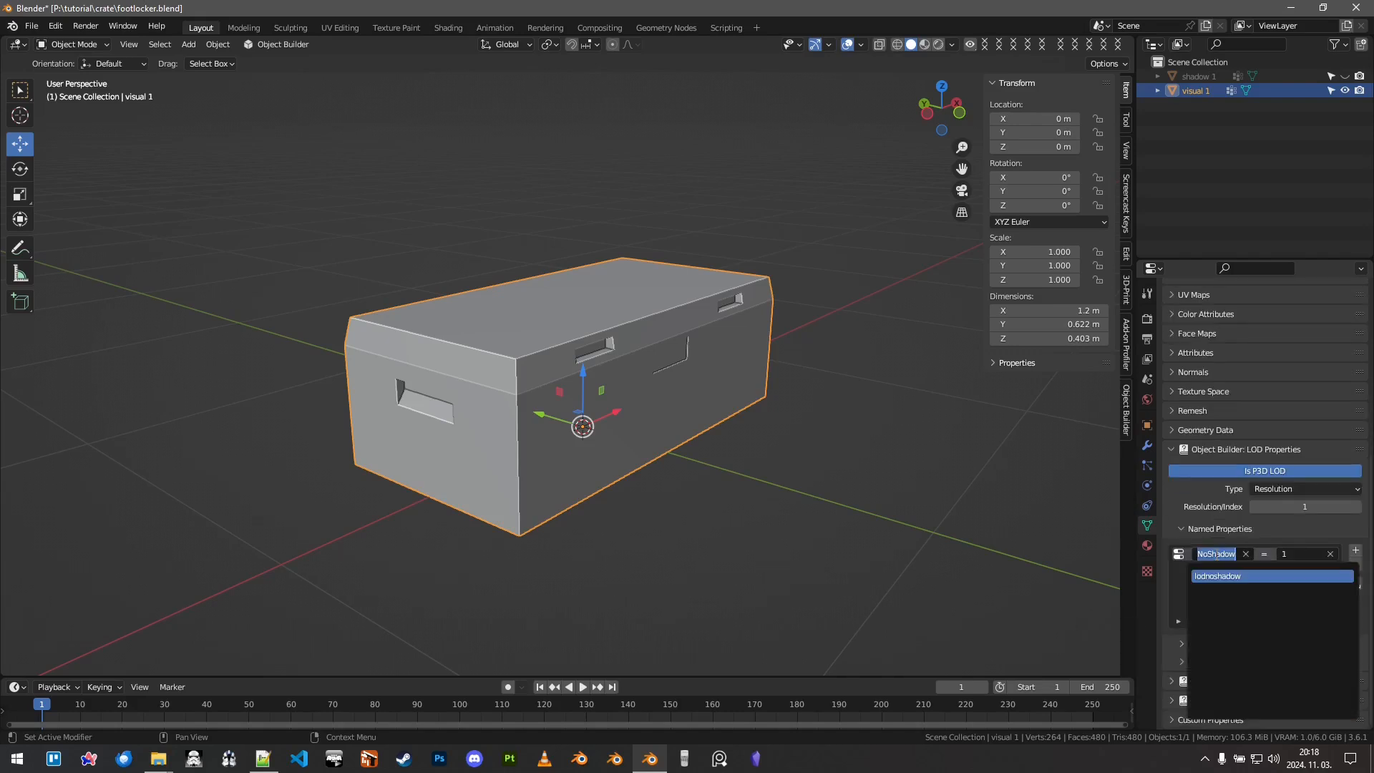
left_click(1177, 580)
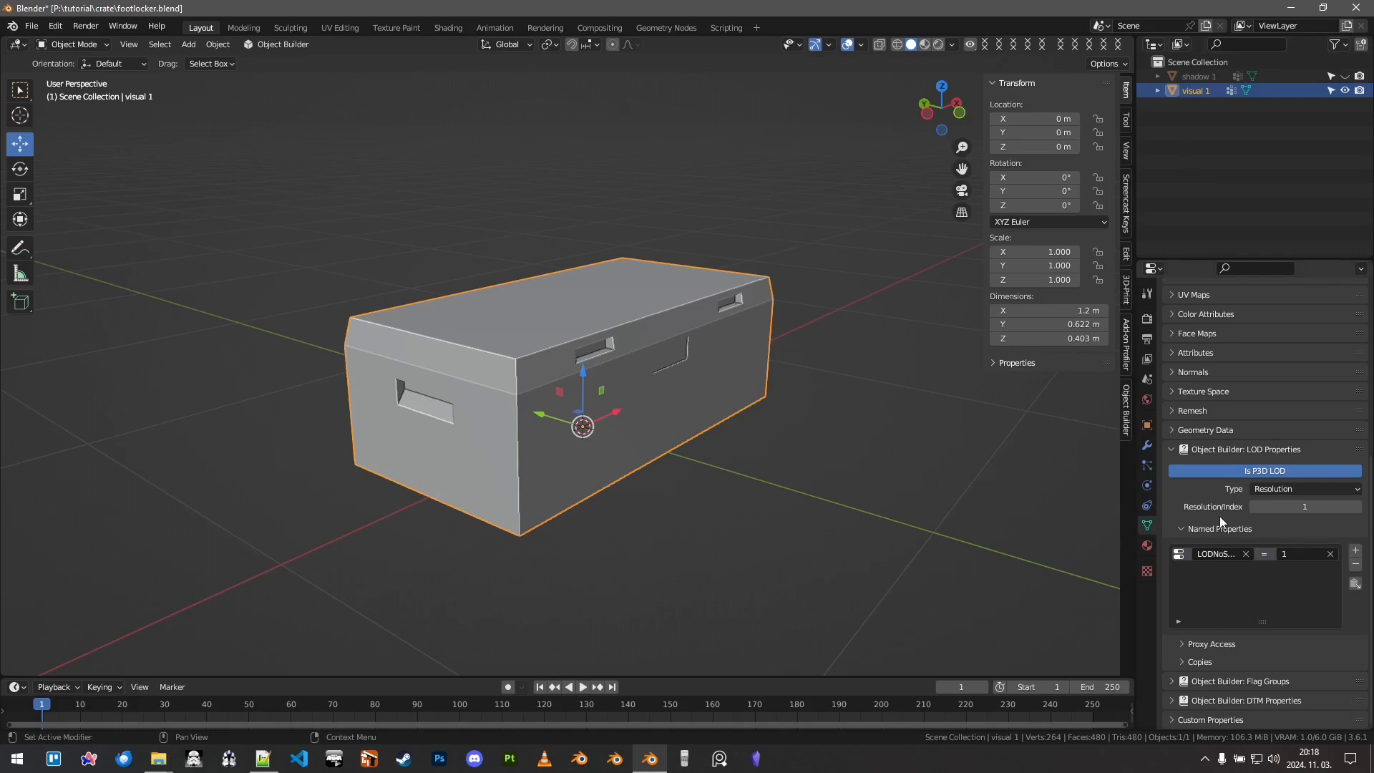
Step: Collapse the LOD properties, hide the visual 1 mesh and show the shadow 1 mesh
left_click(1215, 447)
middle_click_drag(629, 406, 676, 386)
left_click(1345, 90)
left_click(1345, 76)
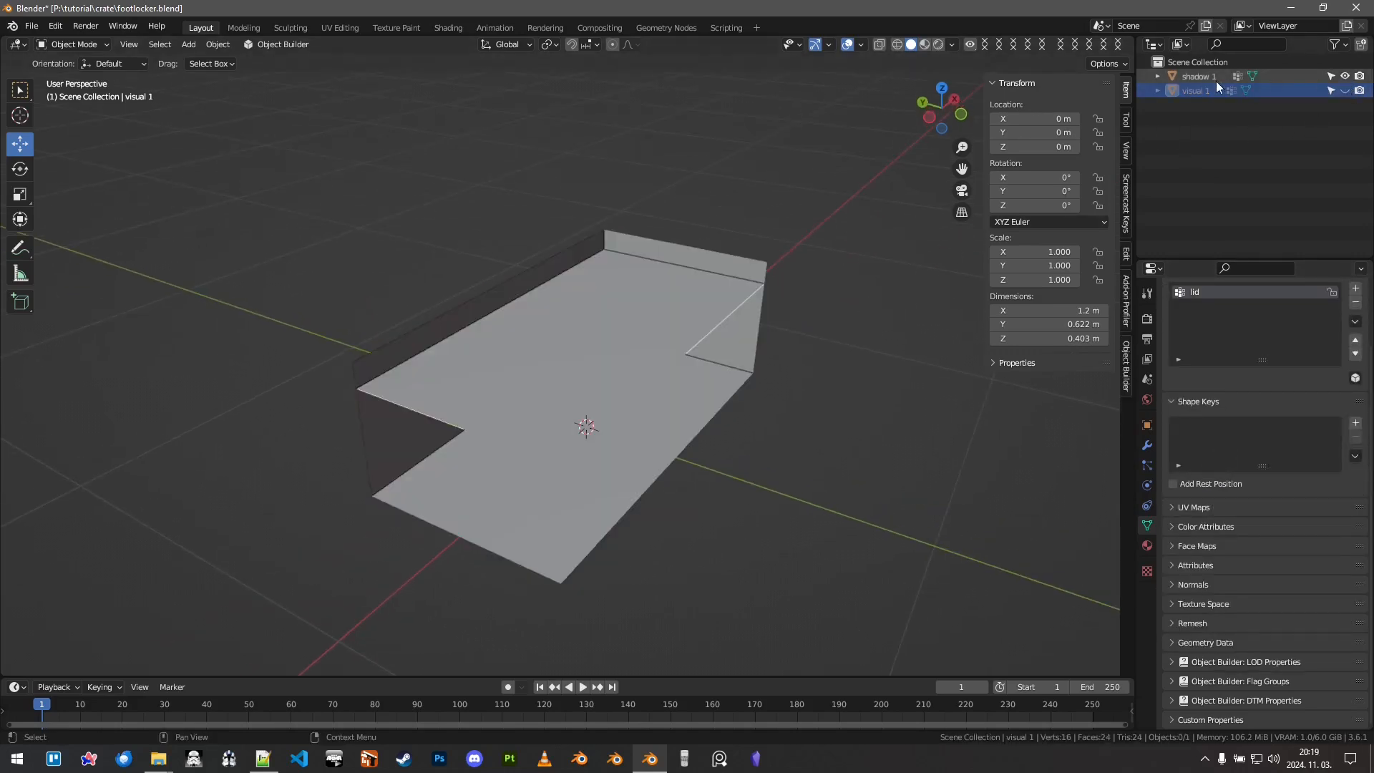
Step: Enable Is P3D LOD on the shadow 1 mesh and set its LOD type to Shadow Volume
left_click(1216, 78)
middle_click_drag(697, 305, 693, 320)
scroll(693, 320, "up", 1)
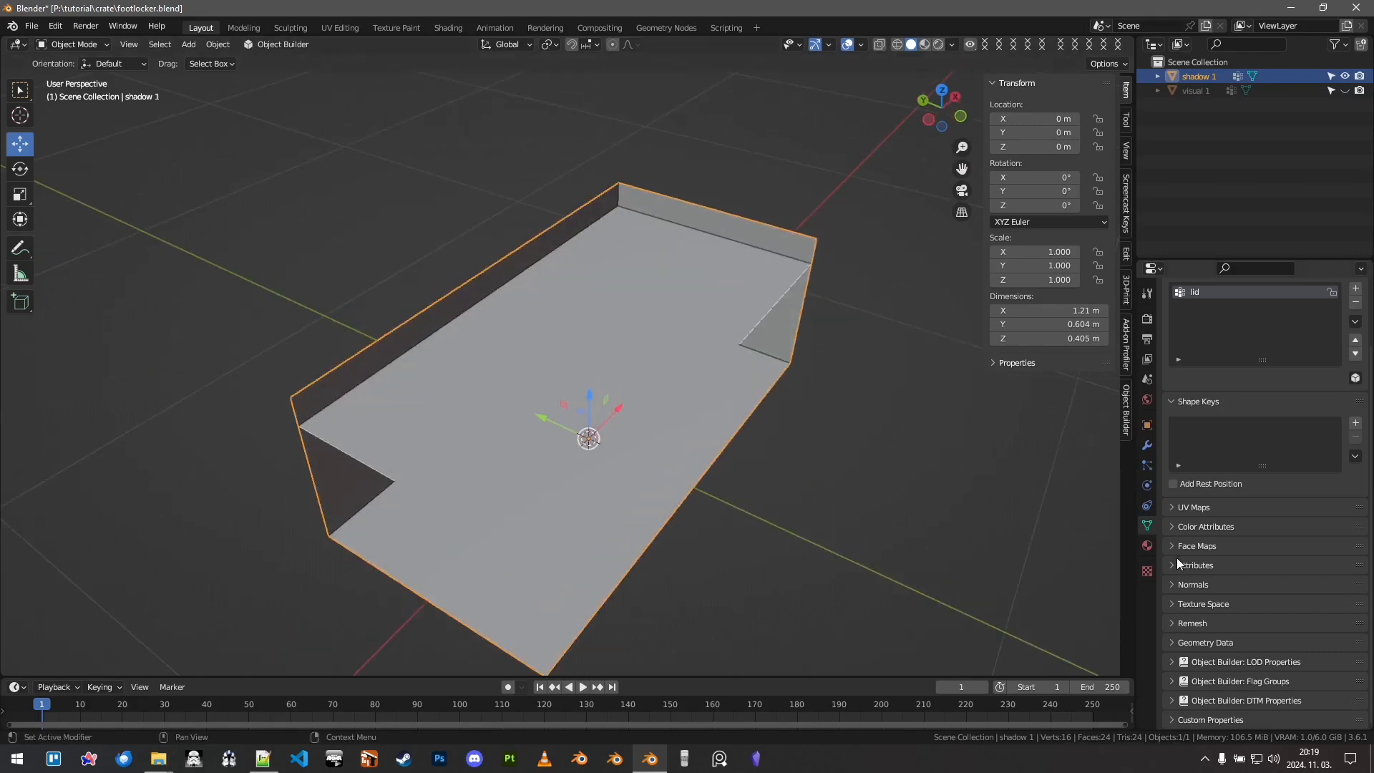
scroll(1274, 654, "down", 1)
left_click(1275, 635)
scroll(1276, 623, "down", 6)
left_click(1274, 504)
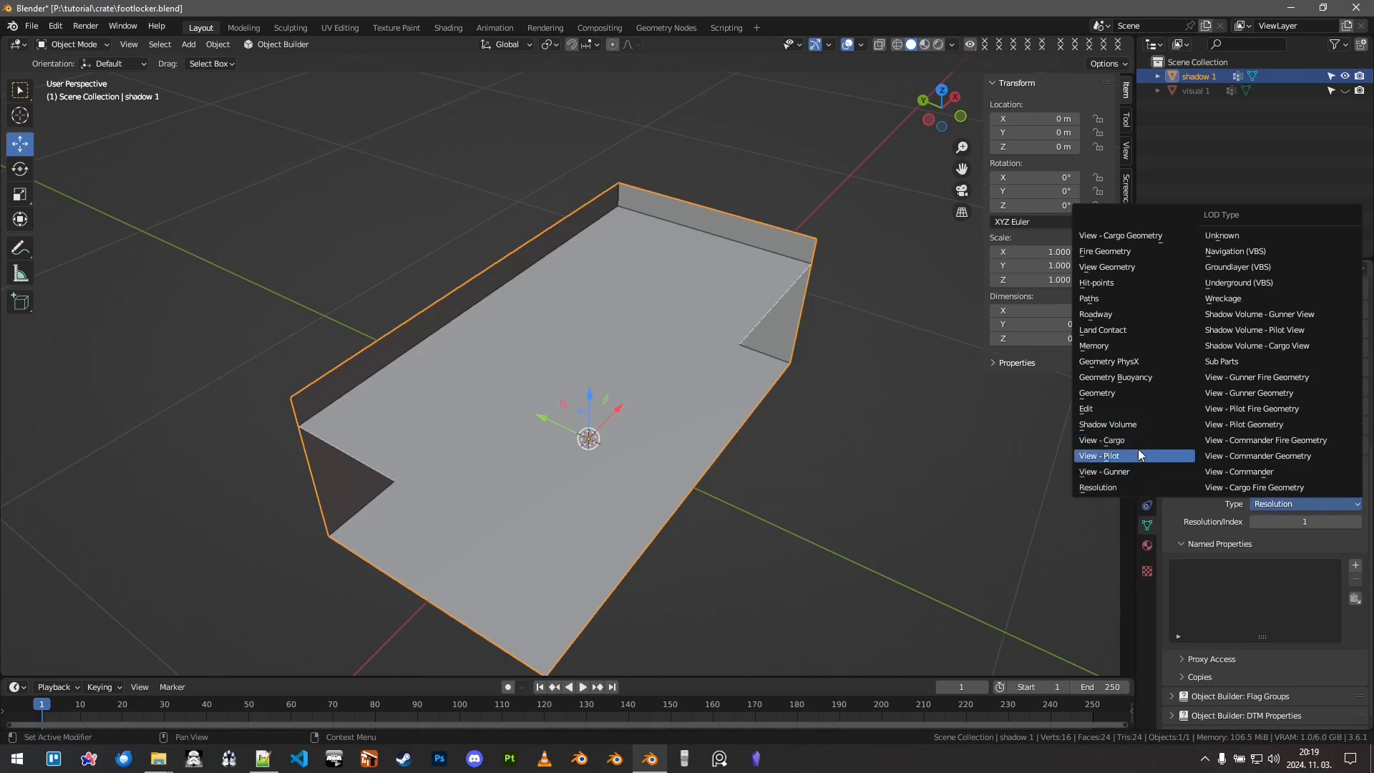
left_click(1106, 426)
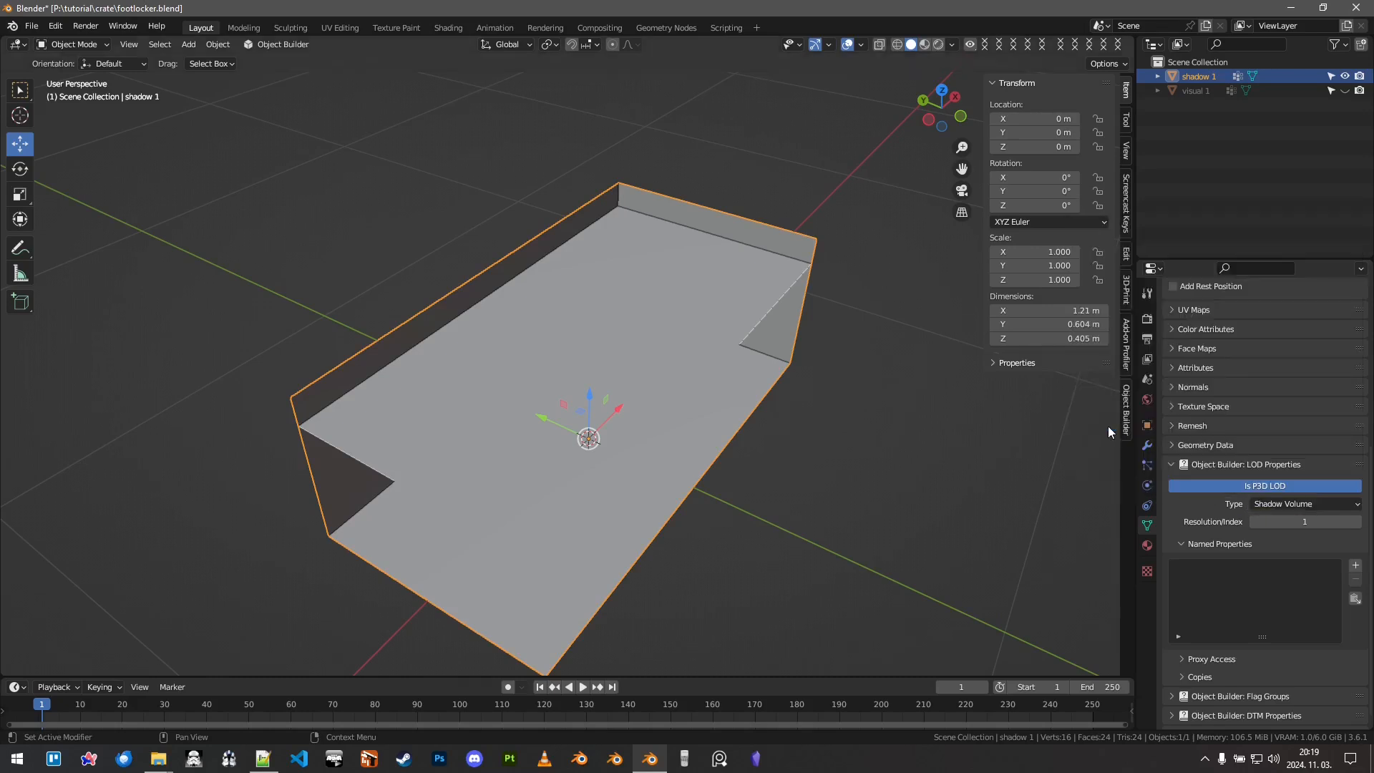
Step: Set shadow 1's Resolution/Index to 0 and save the file
left_click(1311, 519)
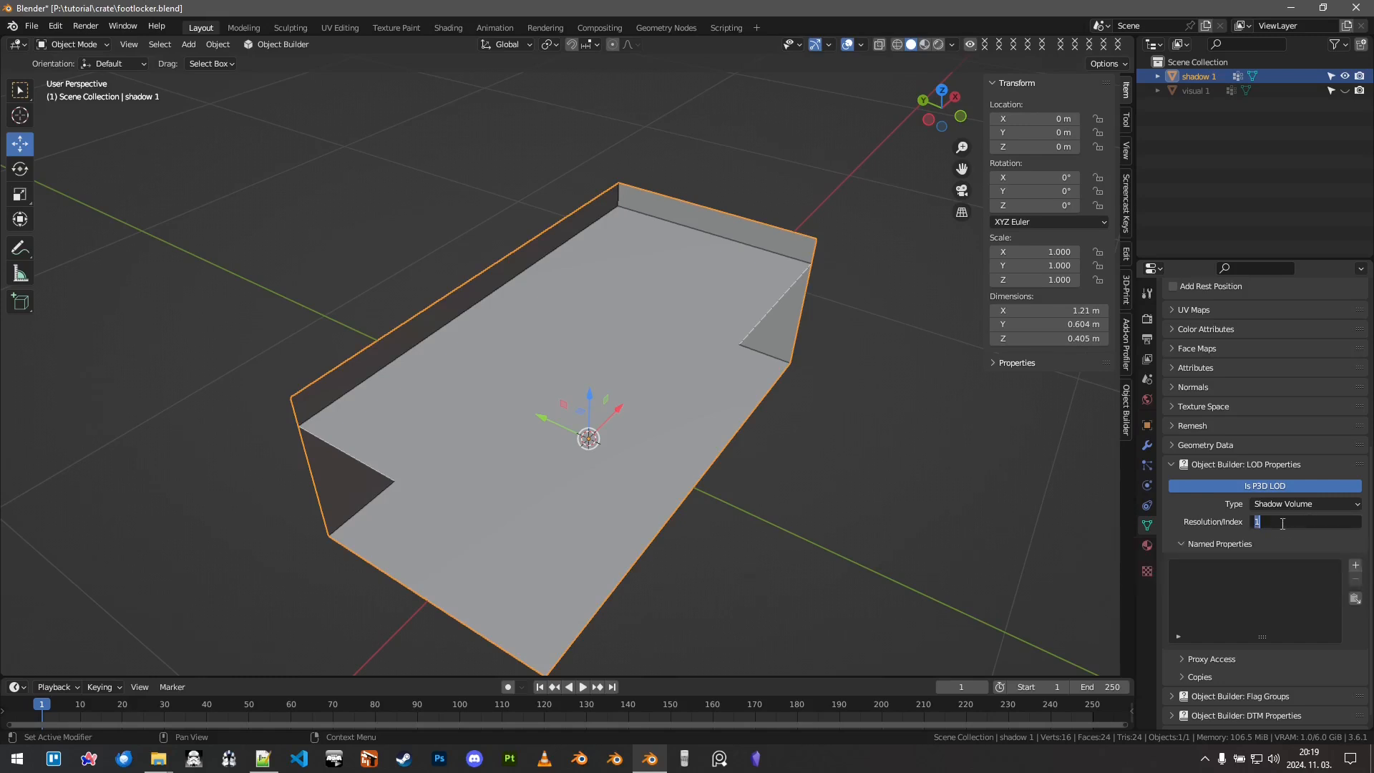
type("0")
key("Return")
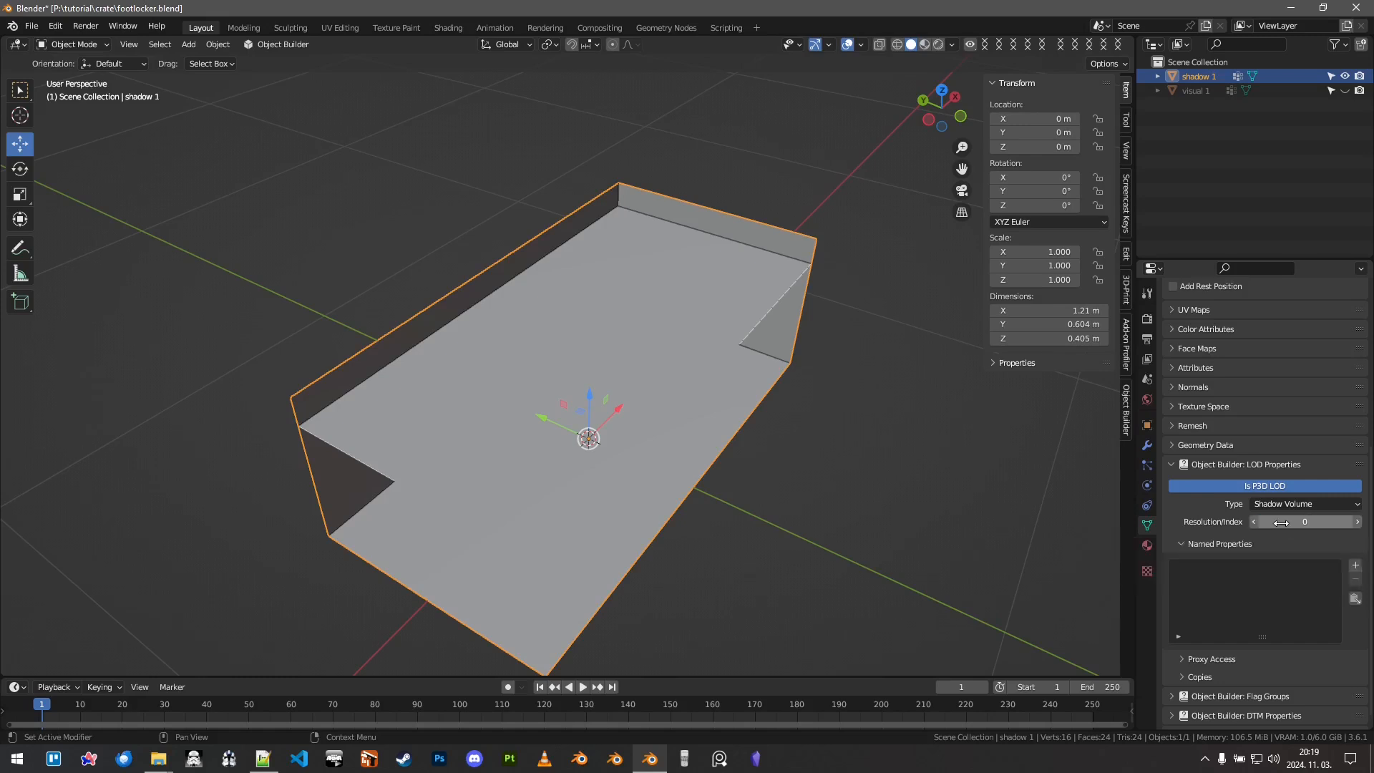
middle_click_drag(792, 332, 689, 407)
key("ctrl+s")
middle_click_drag(765, 351, 852, 285)
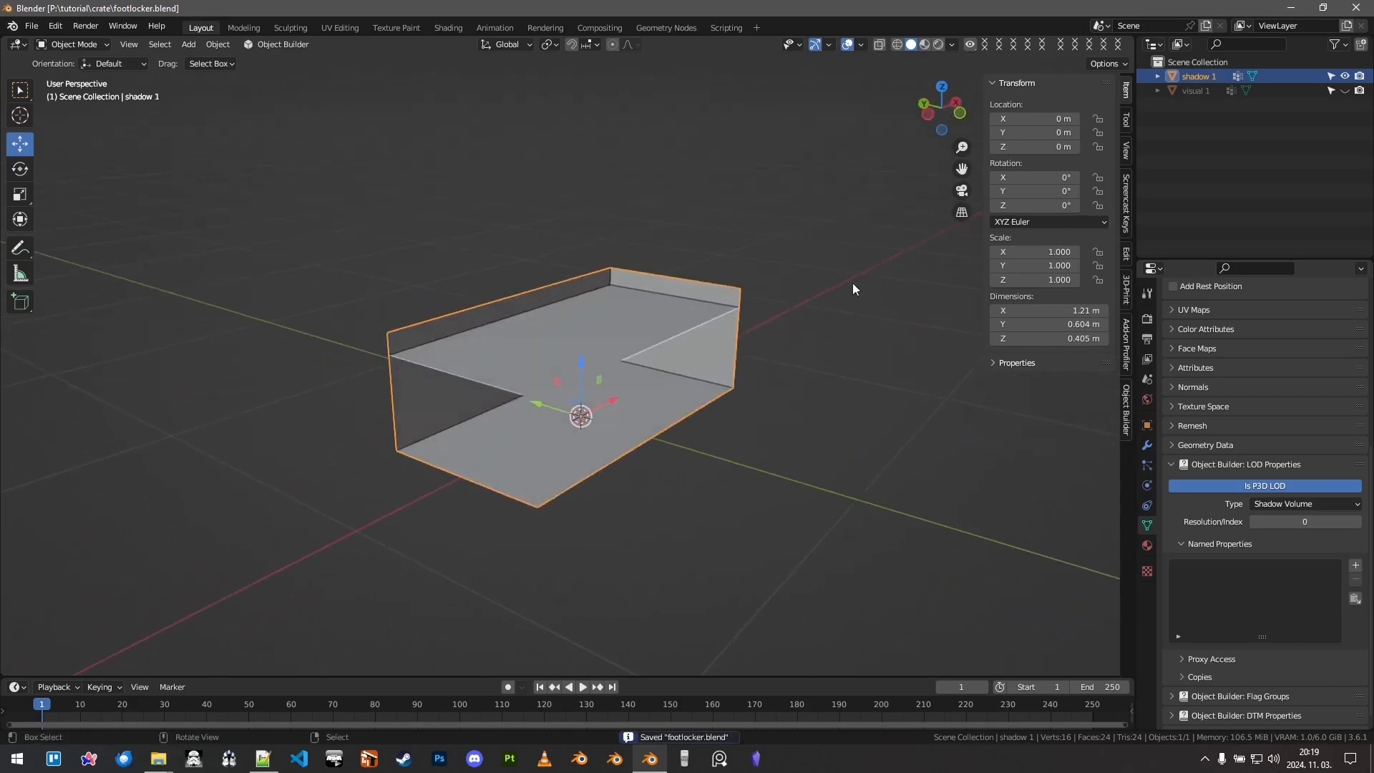
Step: Hide shadow 1, show visual 1 and add a cube mesh to the scene
left_click(1345, 76)
left_click(1344, 90)
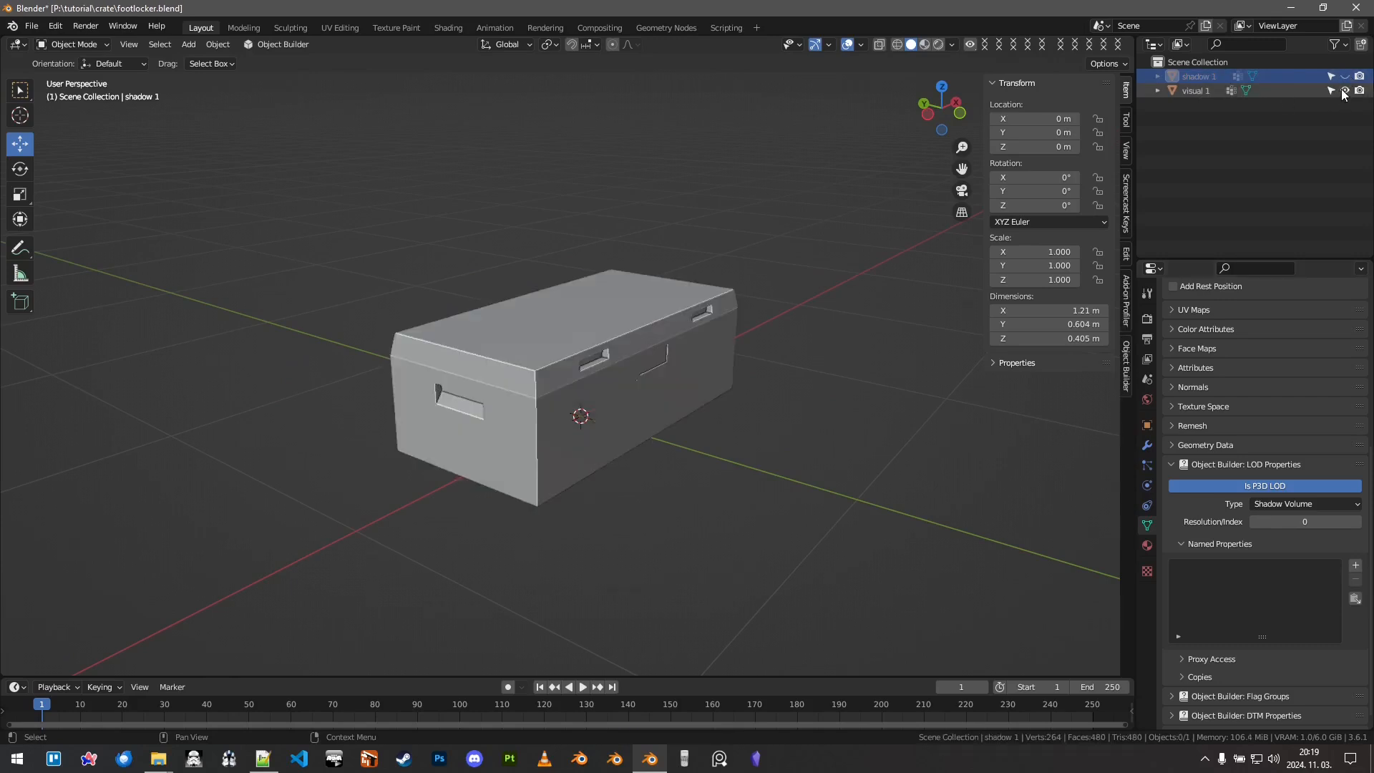
left_click(1199, 93)
middle_click_drag(711, 285, 758, 327)
key("shift+a")
mouse_move(767, 298)
left_click(829, 316)
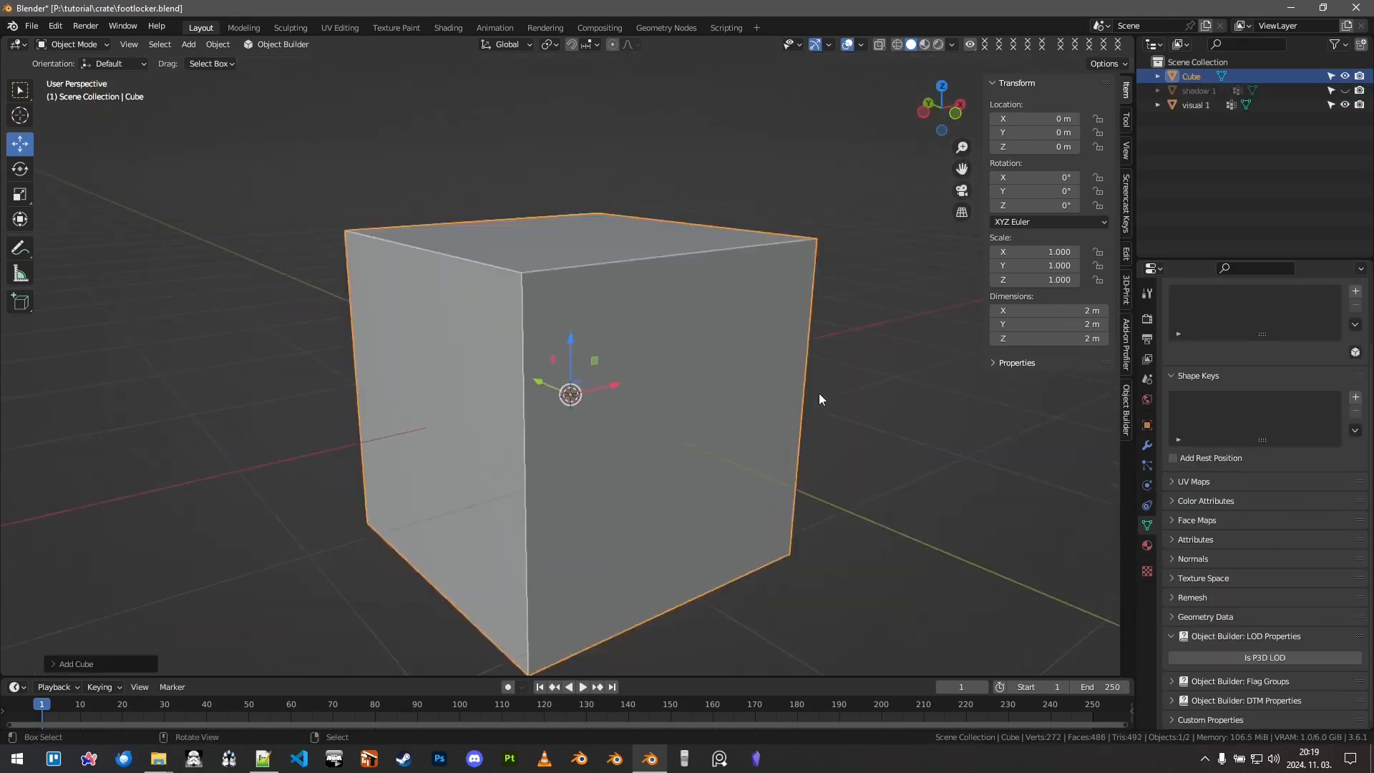
Step: In Edit Mode with a see-through front view, scale the cube along X to roughly match the crate's width
key("KP_1")
key("alt+z")
key("Tab")
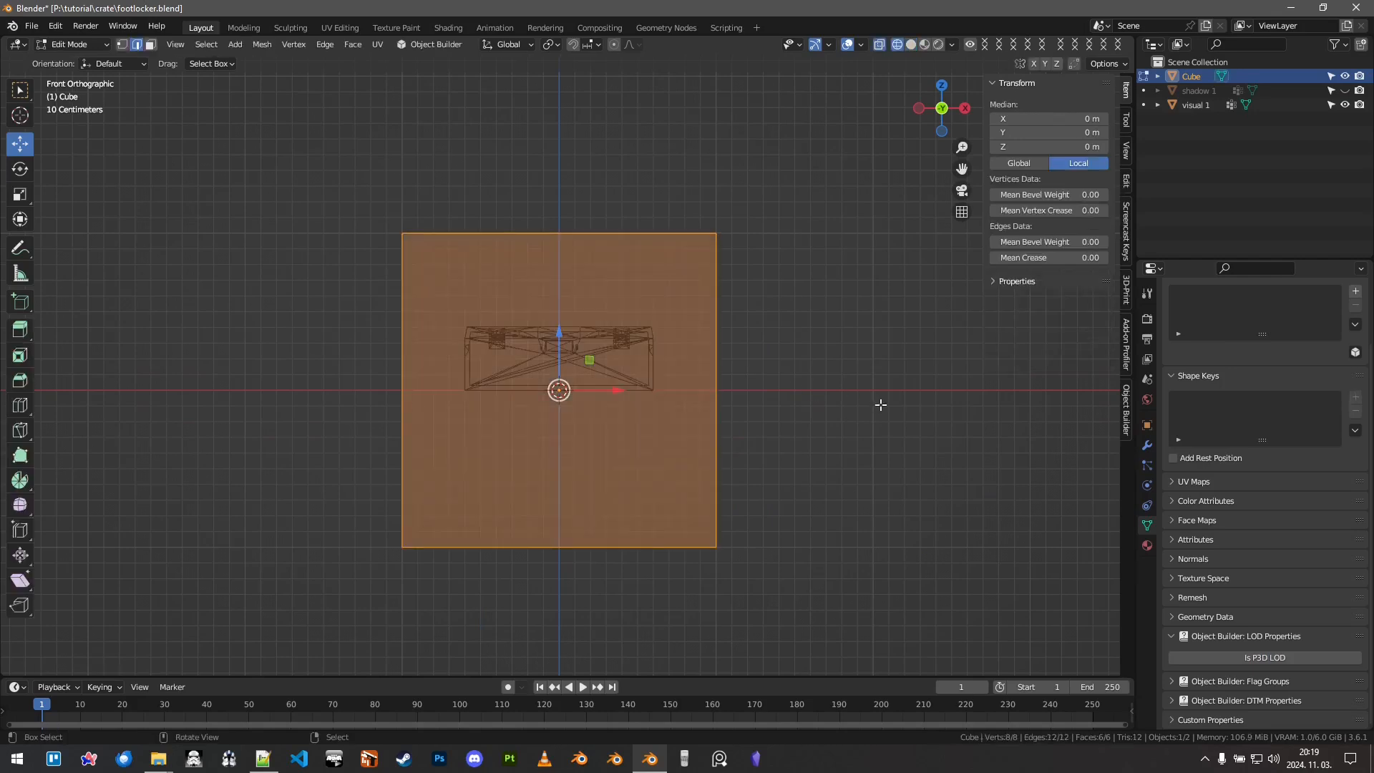
key("s")
key("x")
left_click(760, 392)
Step: Fine-tune the cube's X scale so its sides line up with the crate's outer ends, about 1.2 m wide
scroll(732, 354, "up", 7)
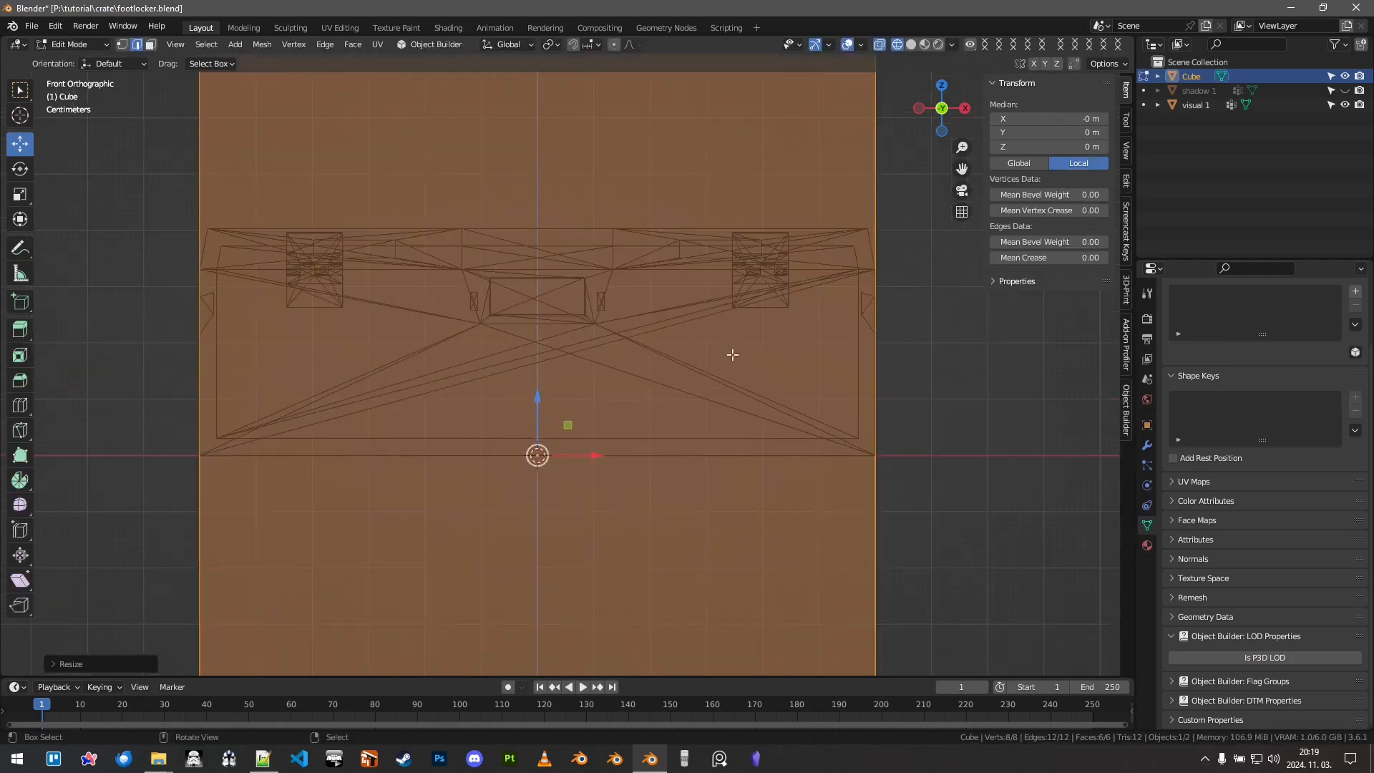
scroll(889, 389, "up", 5)
key("s")
key("Escape")
key("s")
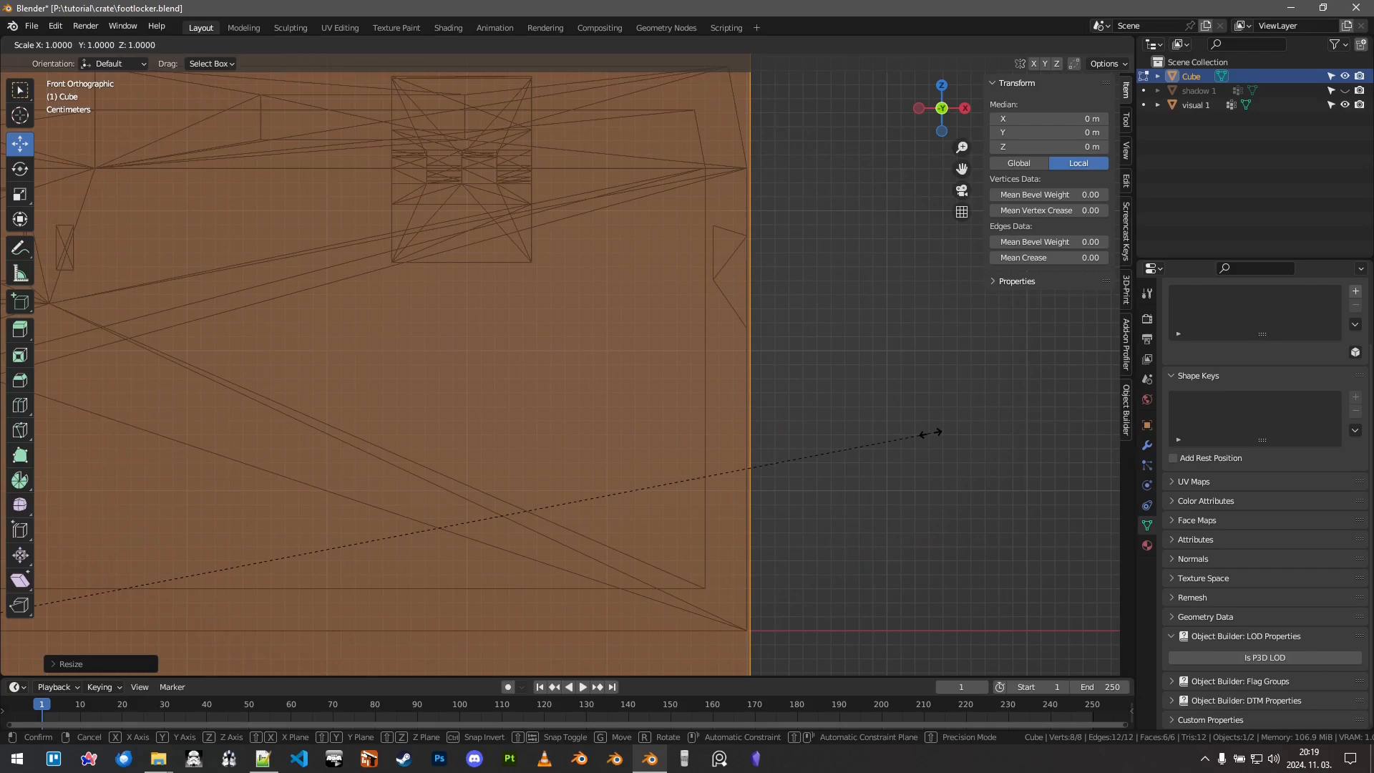
key("x")
left_click(930, 433)
Step: In face select mode, select the cube's bottom face and set its median Z to 0 m
scroll(734, 387, "down", 10)
key("ctrl+Tab")
left_click(698, 406)
left_click(460, 605)
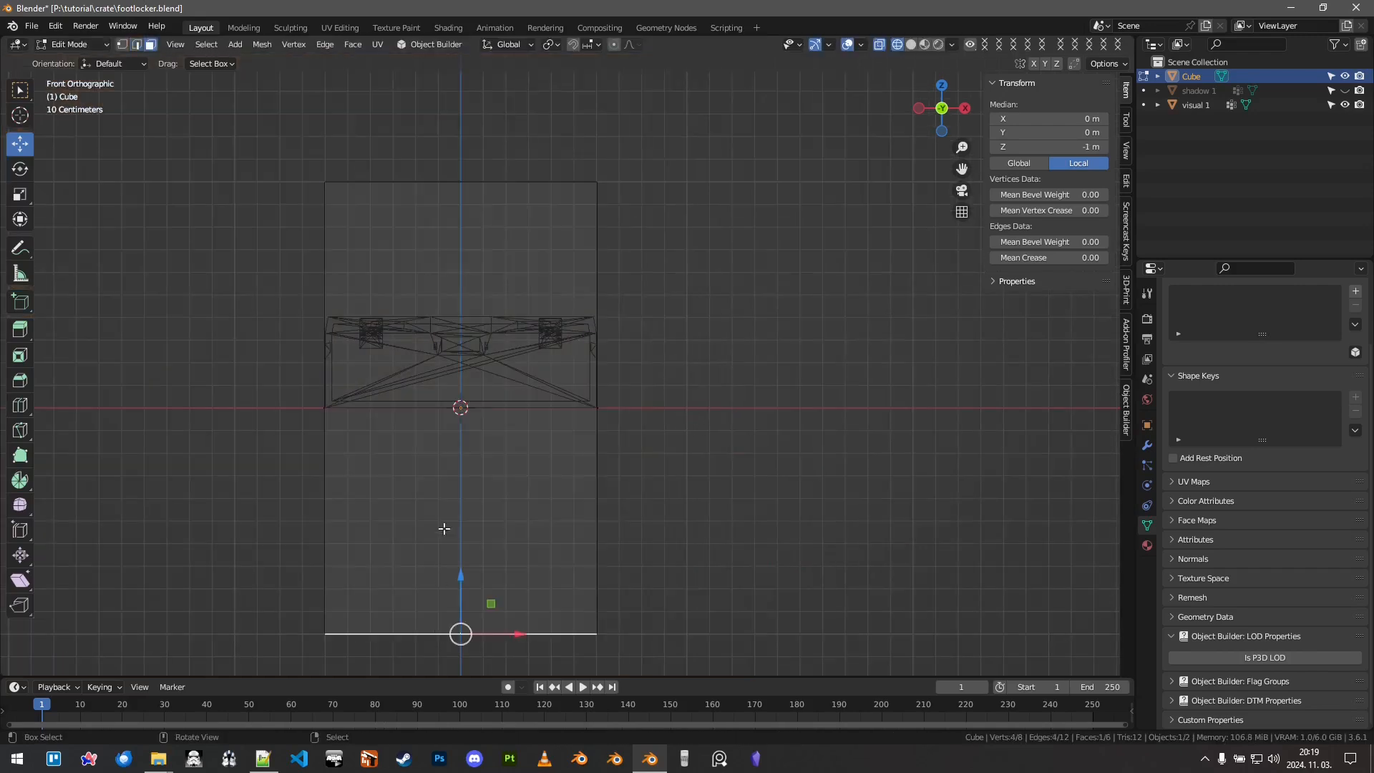
left_click(1037, 141)
type("0")
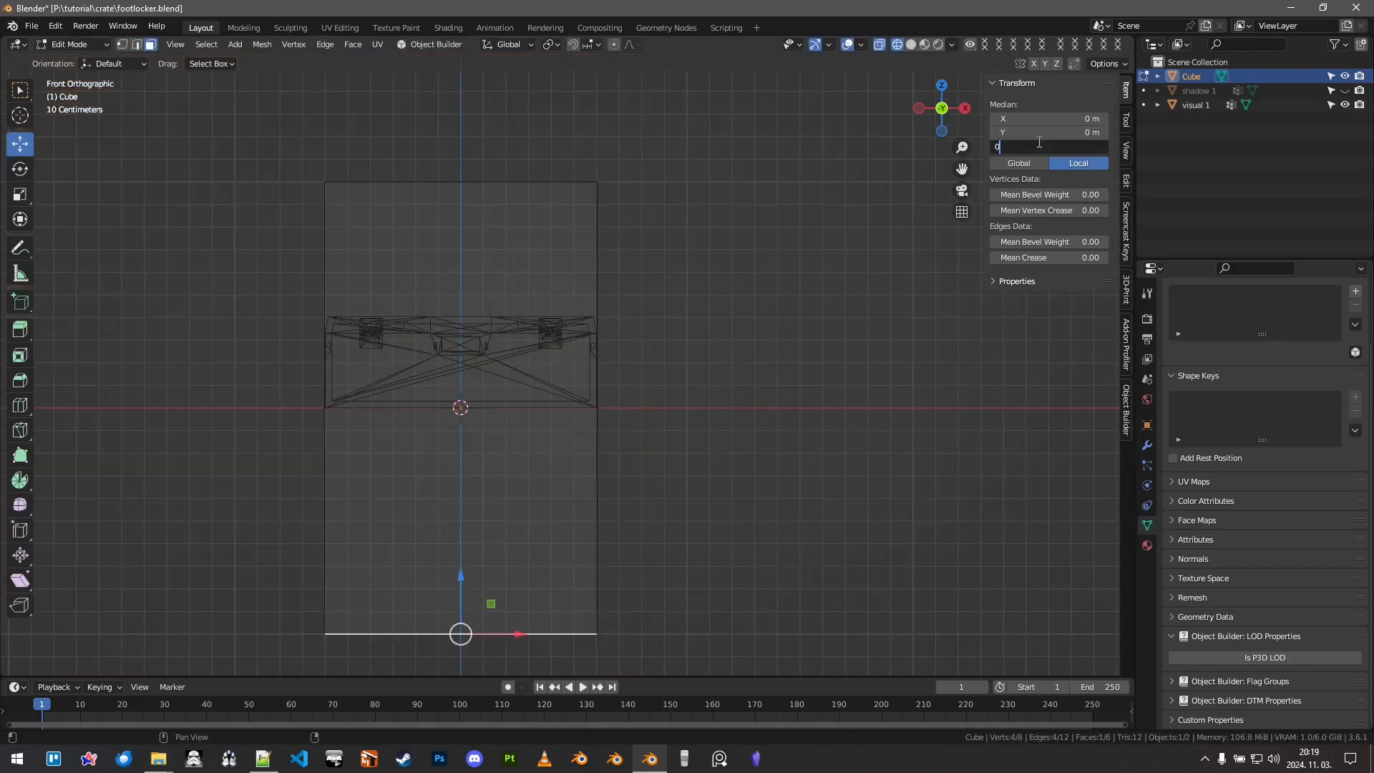
key("Return")
Step: Lower the cube's top face along Z to the top of the crate's lid, at about 0.404 m
left_click(459, 183)
left_click_drag(460, 127, 464, 257)
scroll(559, 288, "up", 8)
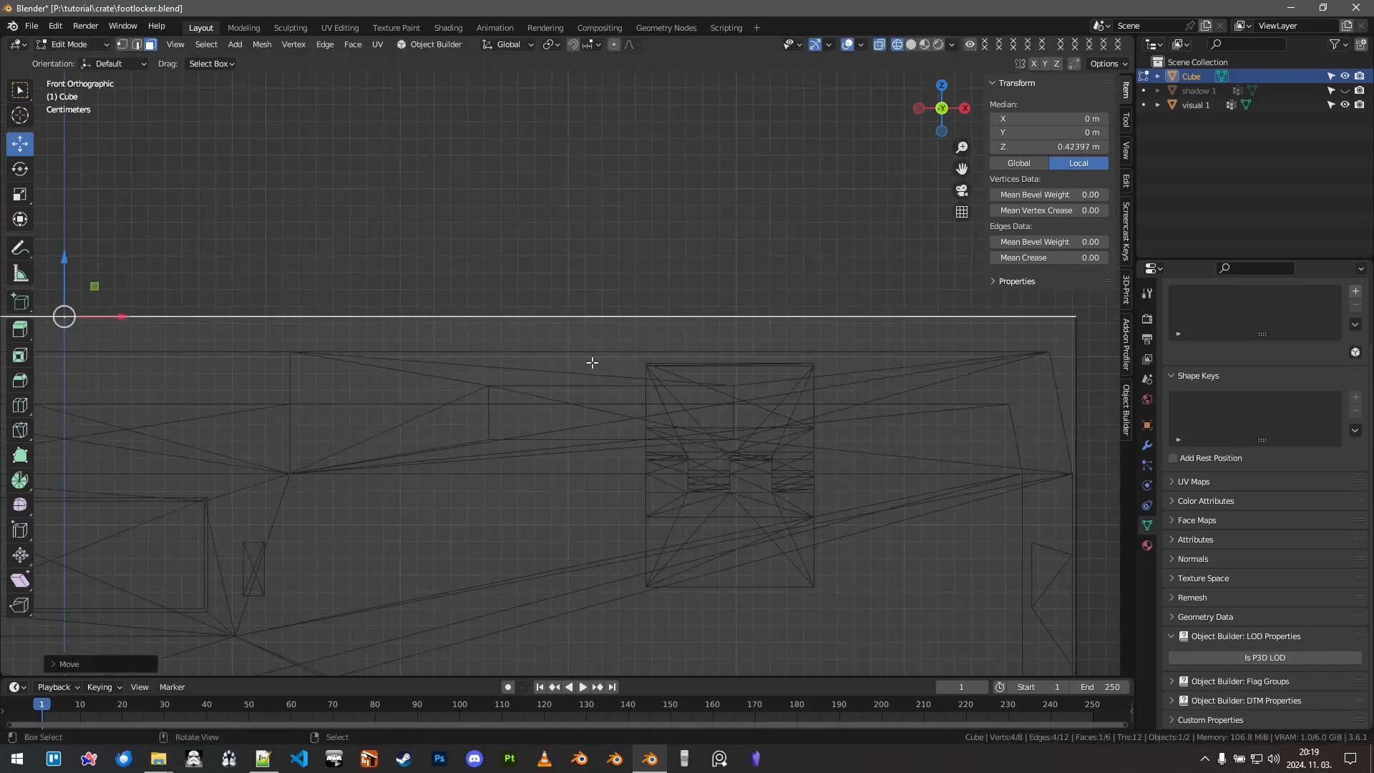
key("g")
key("z")
left_click(598, 401)
Step: Scale the entire box along Y to match the crate body's depth, about 0.6 m, in the side view
middle_click_drag(598, 401, 711, 407)
scroll(624, 363, "down", 2)
key("a")
scroll(710, 406, "up", 3)
key("s")
key("y")
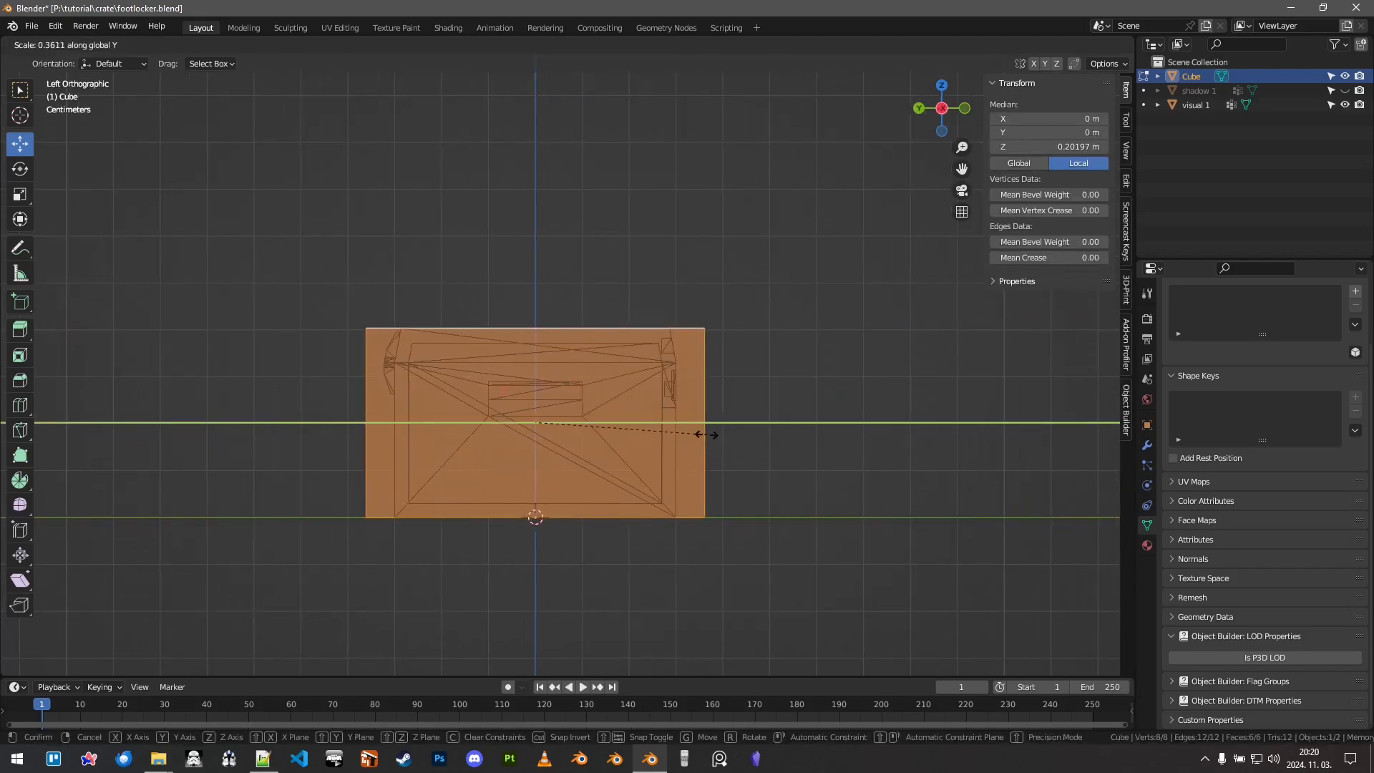
left_click(709, 383)
scroll(715, 379, "up", 5)
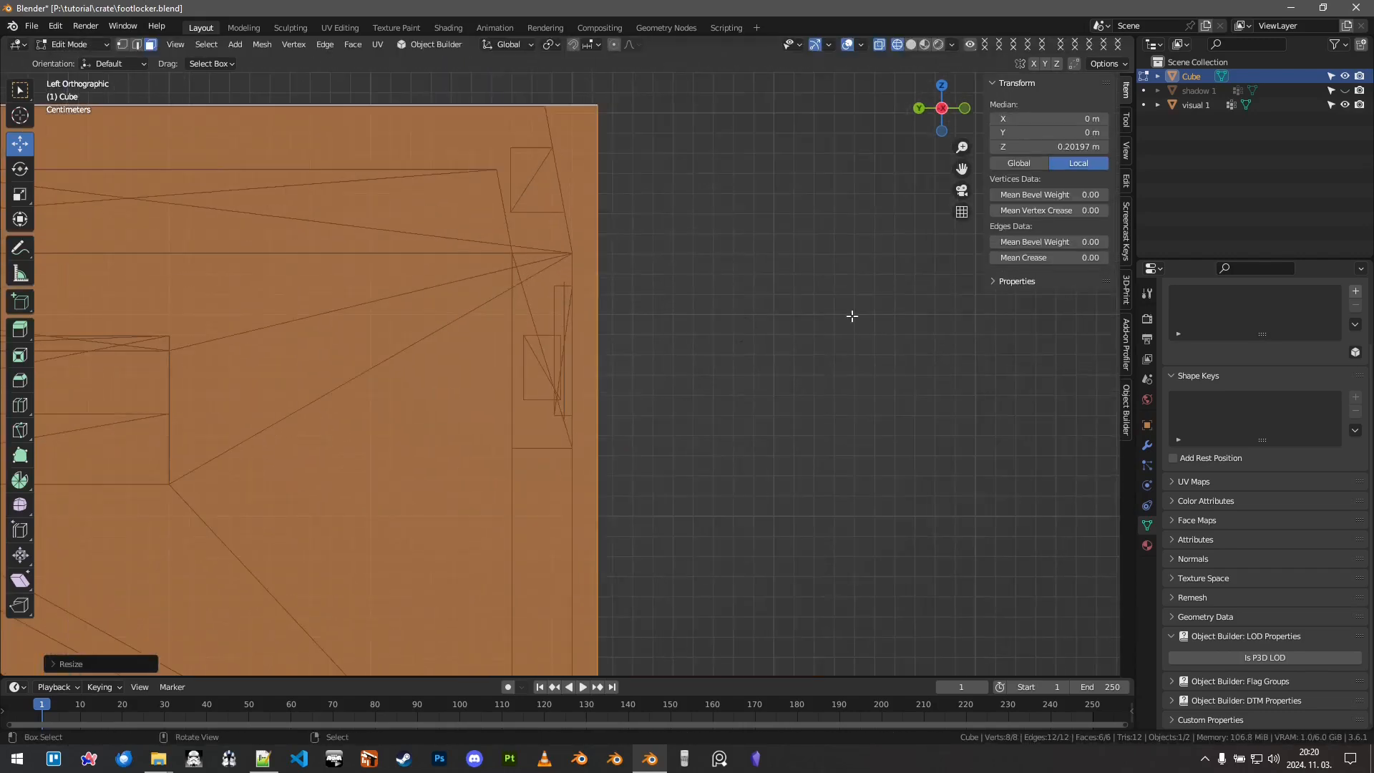
key("s")
key("y")
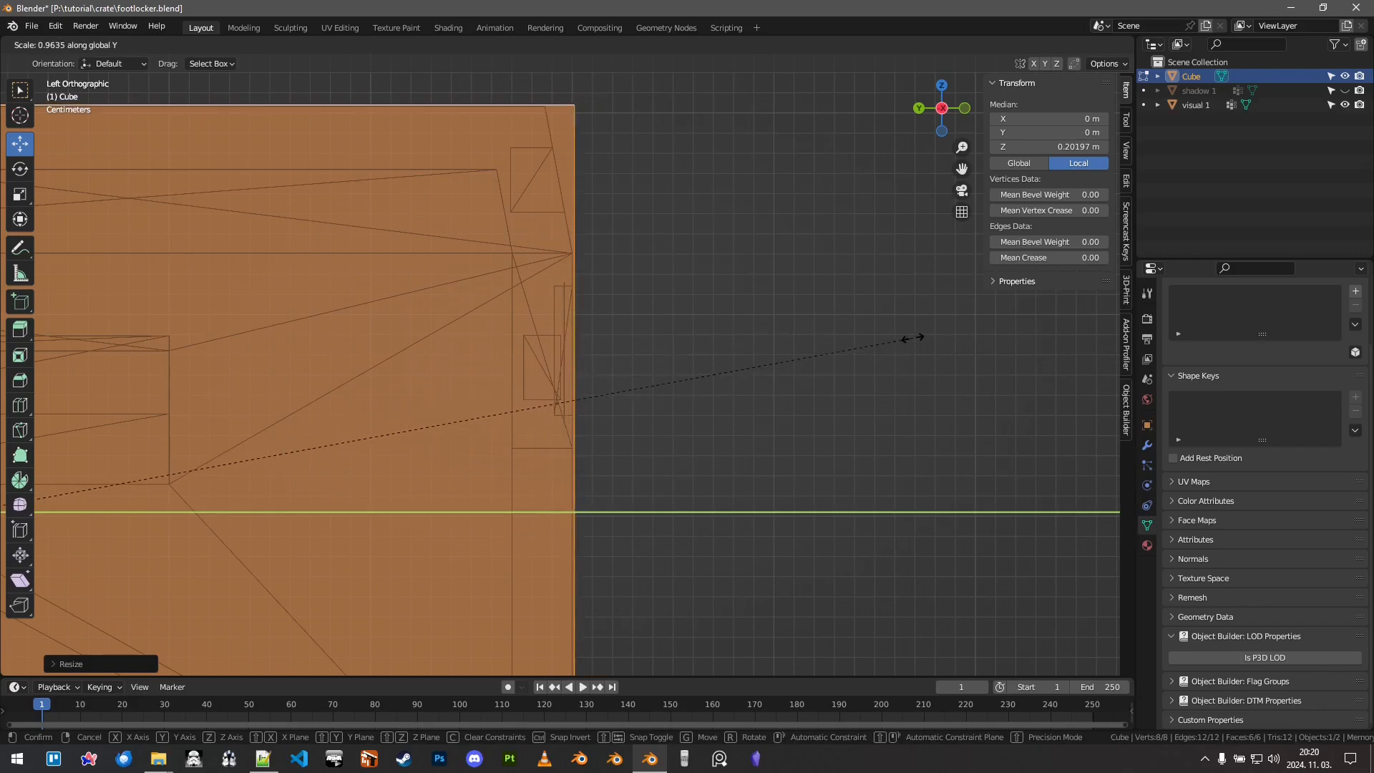
left_click(901, 338)
Step: Add a horizontal loop cut around the box and slide it to the lid seam, at about Z 0.331 m
scroll(586, 294, "down", 10)
mouse_move(648, 326)
middle_mouse_down()
mouse_move(572, 351)
mouse_move(648, 336)
middle_mouse_up()
scroll(650, 337, "up", 6)
middle_click_drag(692, 297, 644, 364, "shift")
key("ctrl+r")
left_click(756, 461)
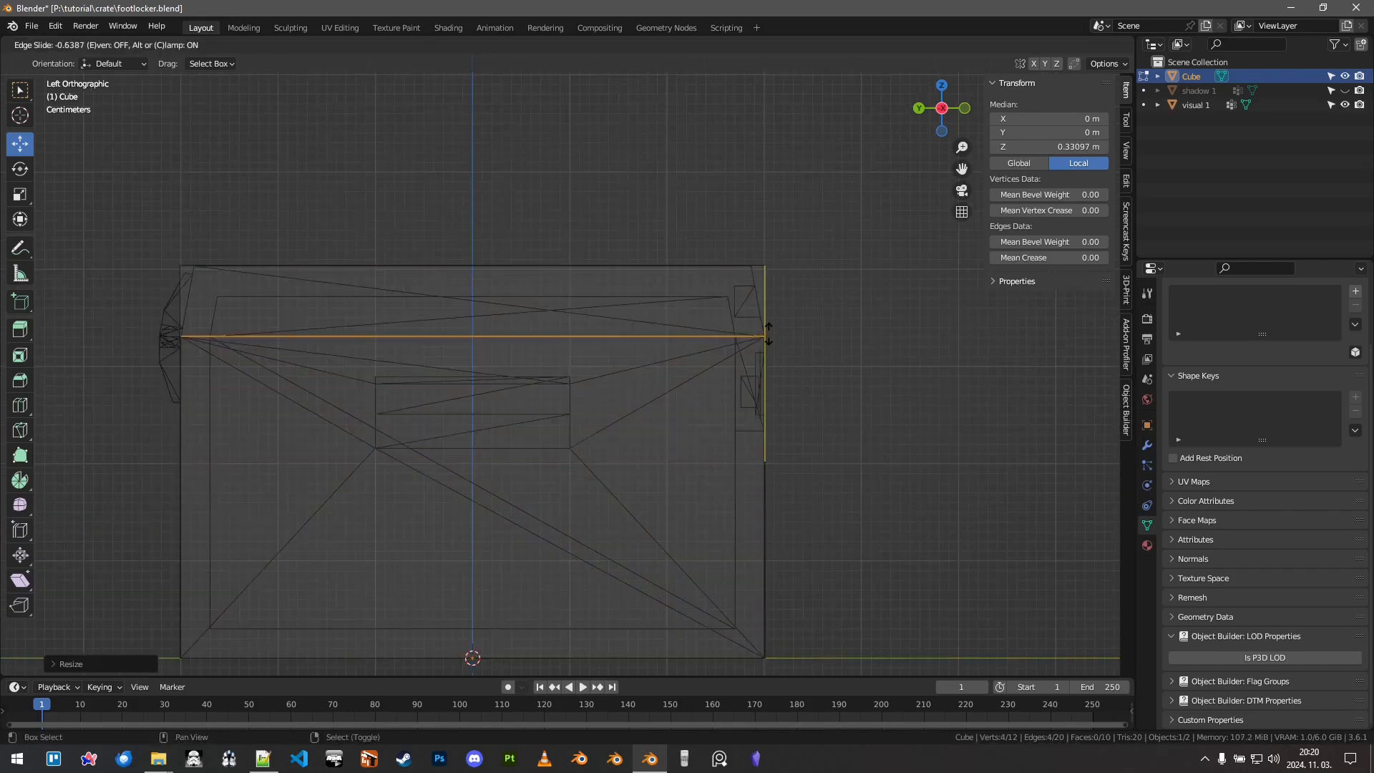
left_click(768, 333)
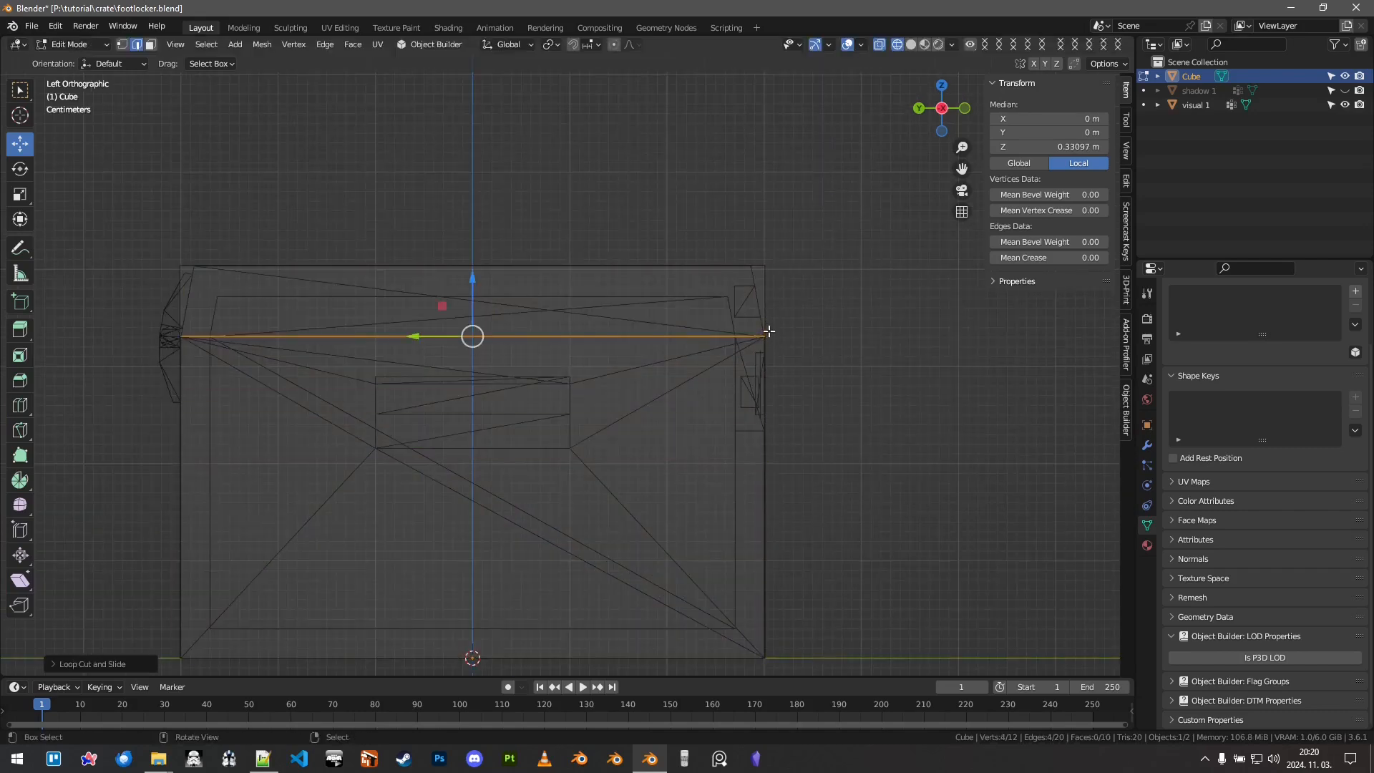
Step: Rip the box apart along the seam loop and fill the open top of the lower body
scroll(714, 318, "down", 4)
middle_click_drag(724, 303, 712, 361)
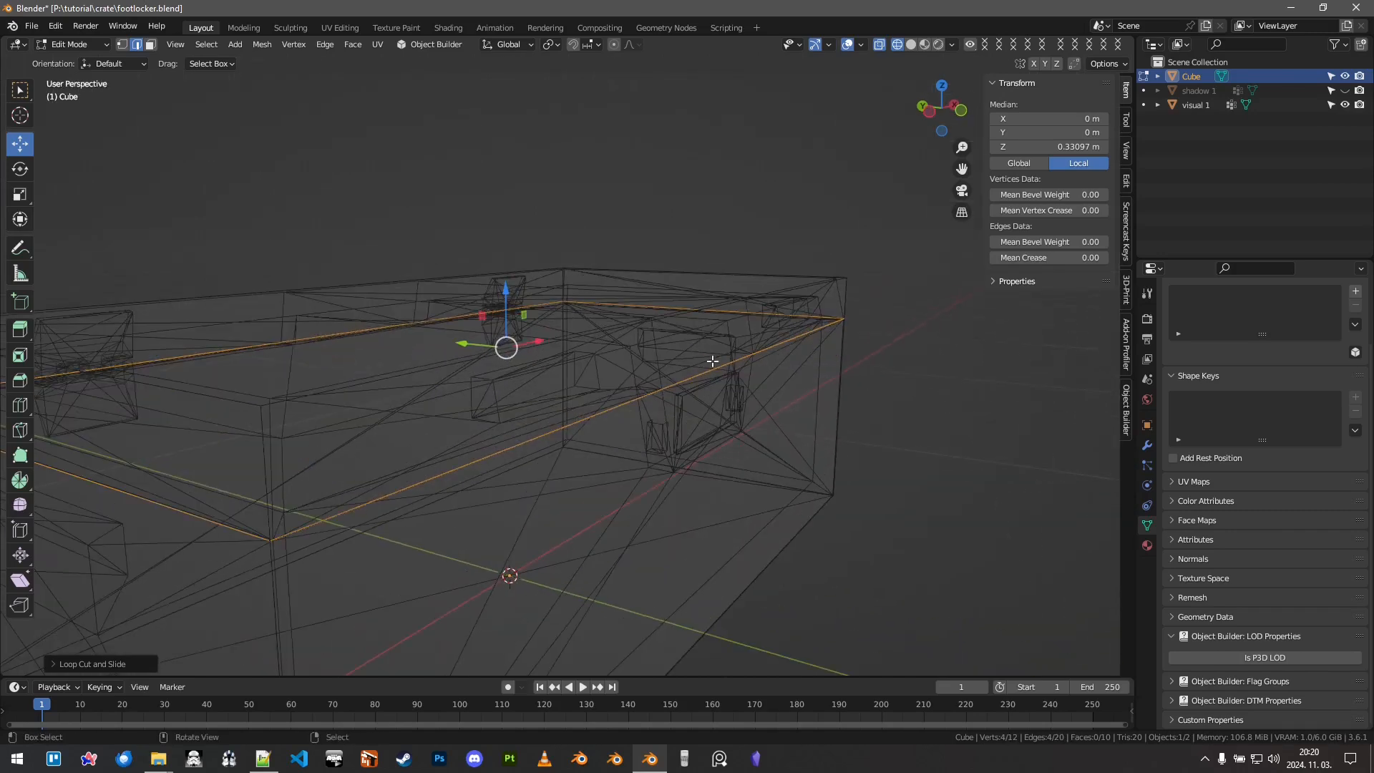
key("v")
key("f")
right_click(838, 526)
Step: Hide the lower body, close the open underside of the lid part and reveal the hidden geometry
key("l")
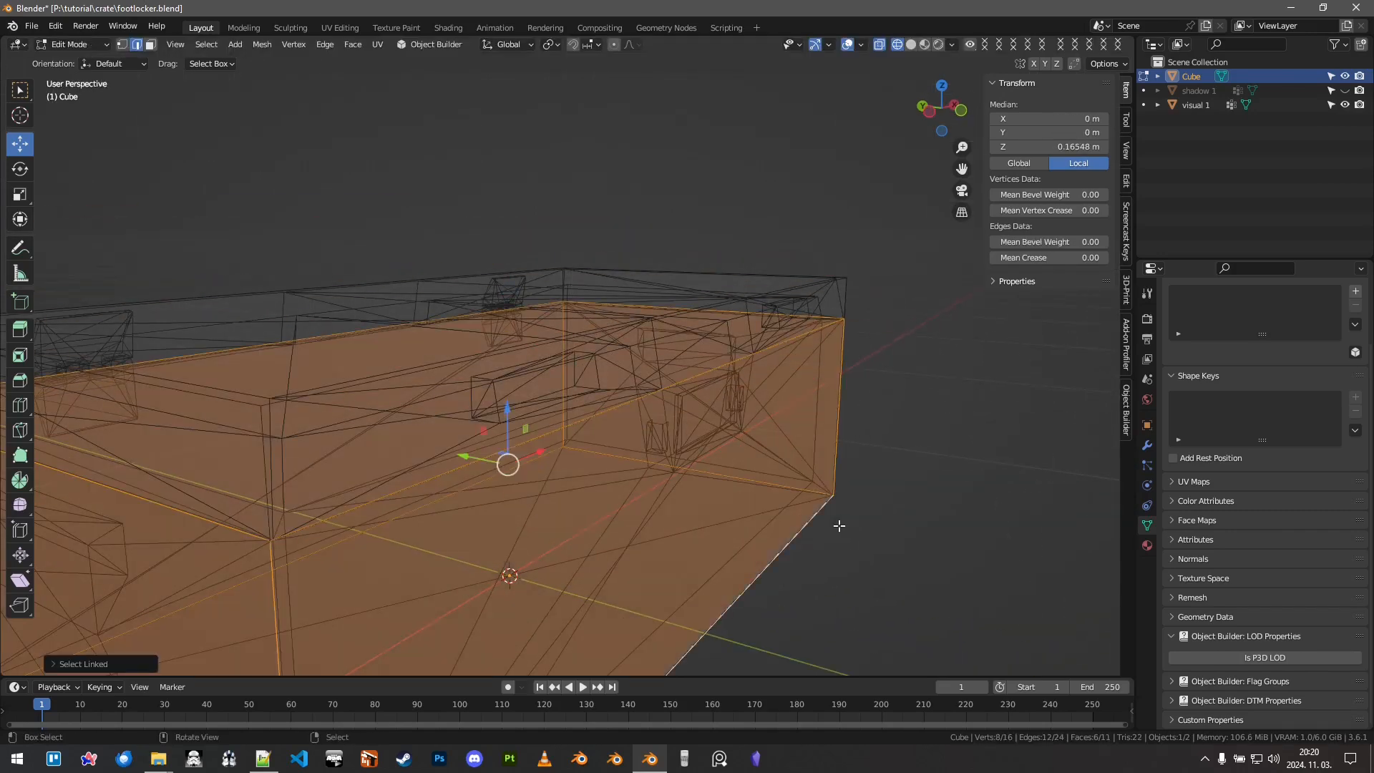
key("h")
right_click(583, 433)
key("alt+h")
Step: Return to solid shading, hide visual 1 and clear the selection on the box mesh
scroll(675, 398, "down", 3)
key("shift+z")
left_click(1345, 105)
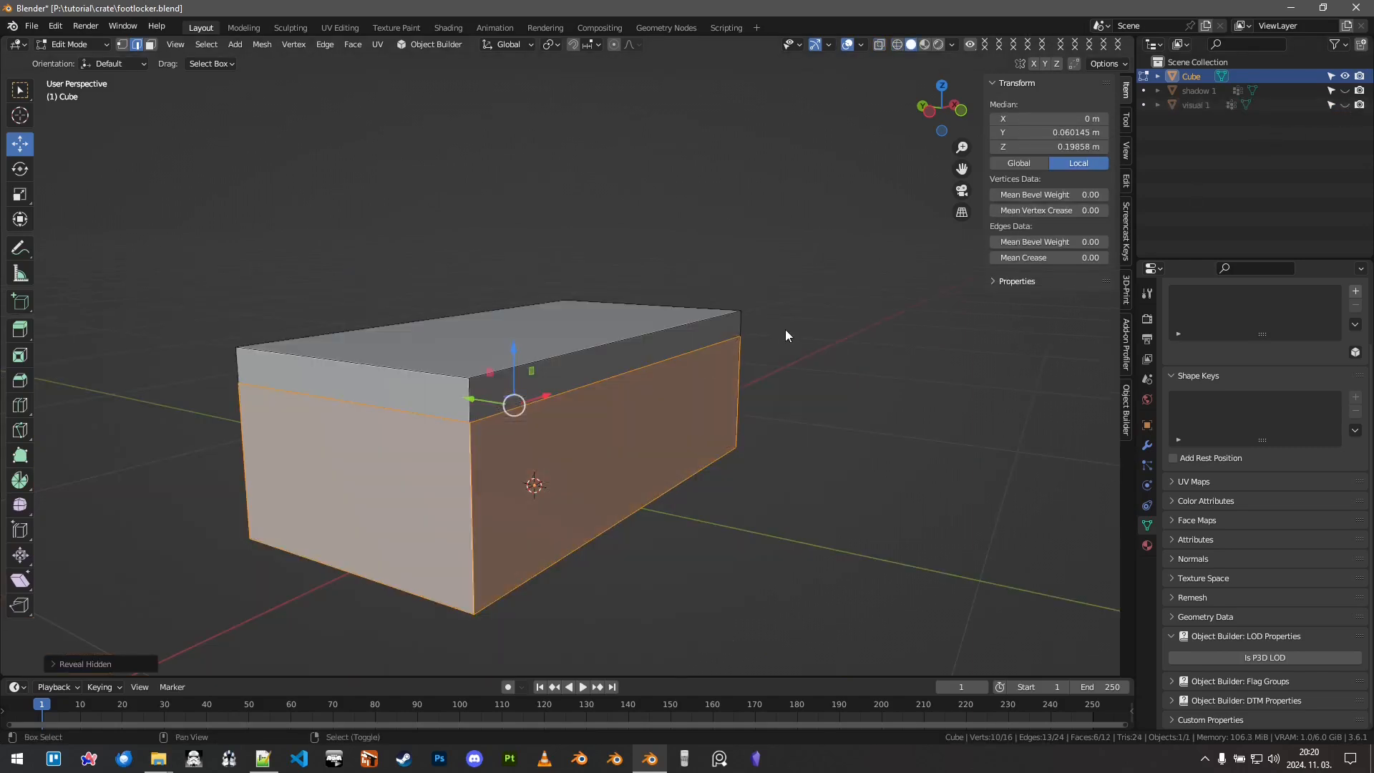
middle_click_drag(525, 337, 565, 317, "shift")
middle_click_drag(565, 317, 631, 324)
scroll(573, 324, "up", 1)
key("a")
key("a")
middle_click_drag(631, 323, 664, 319)
Step: In Object Mode, apply Shade Smooth to the box
key("Tab")
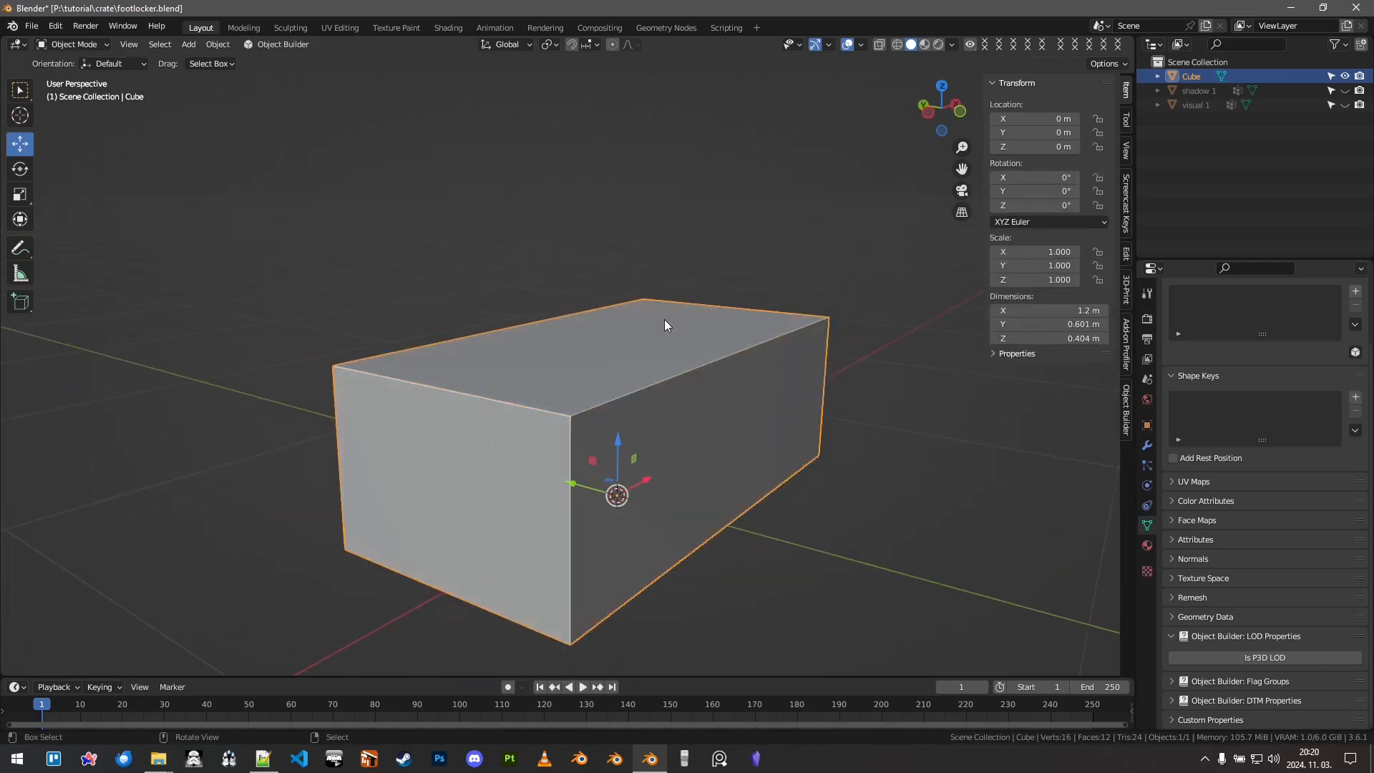
key("F3")
type("smoo")
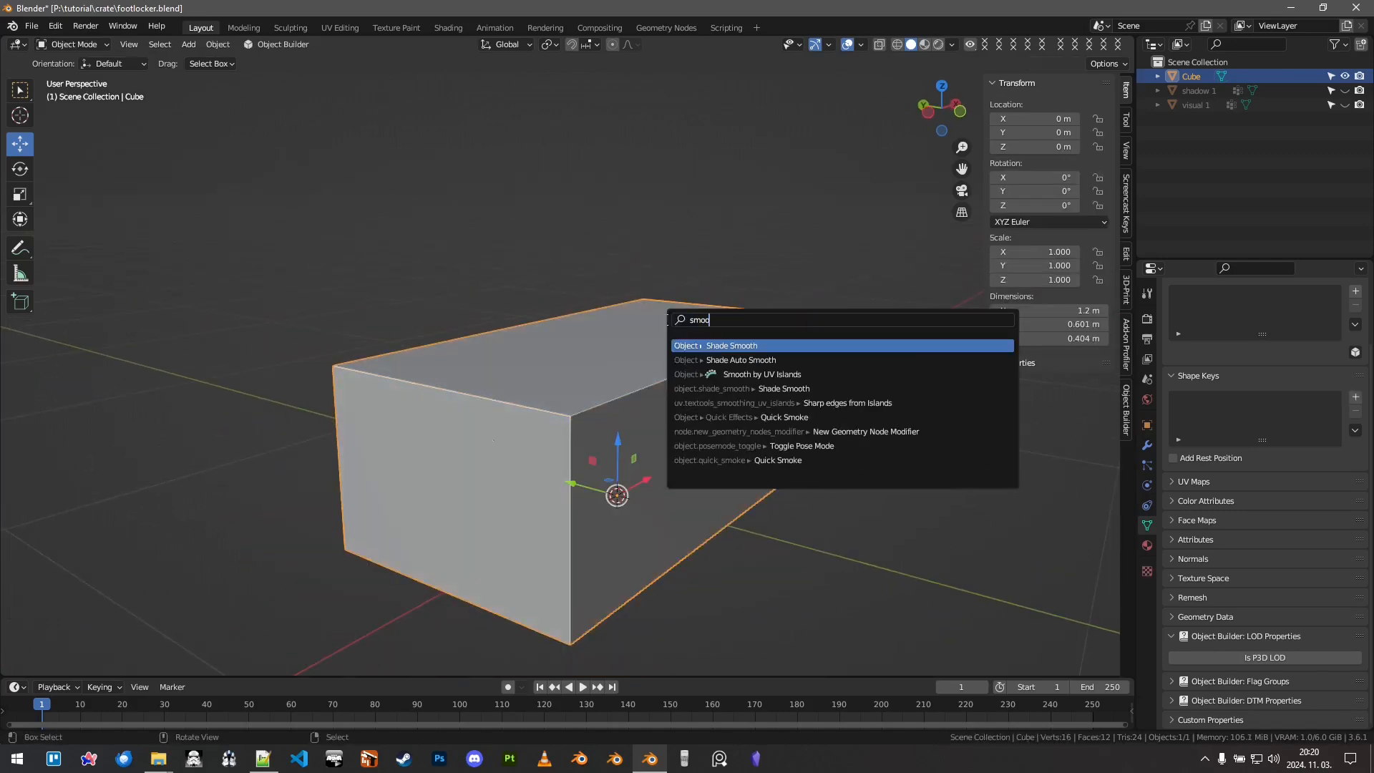
key("Return")
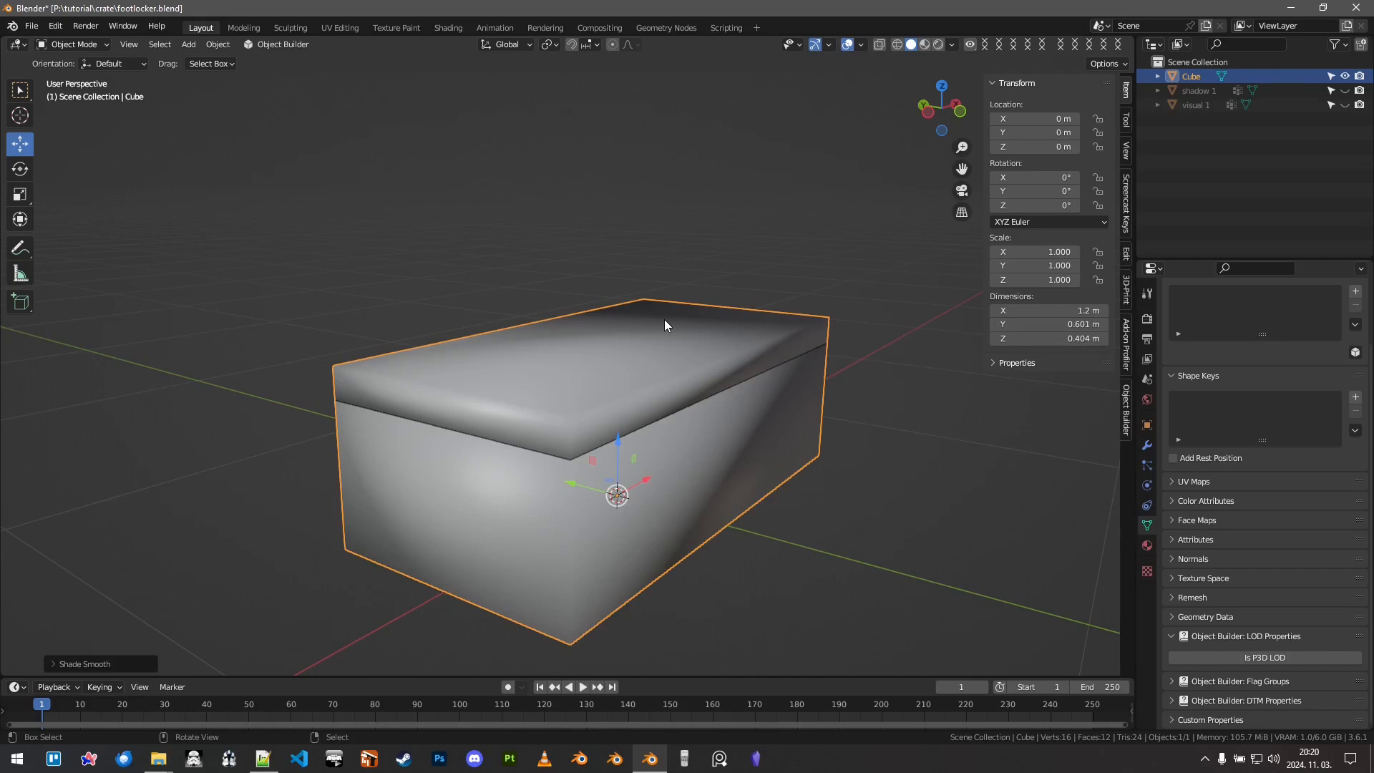
mouse_move(662, 368)
middle_mouse_down()
mouse_move(812, 313)
mouse_move(590, 368)
mouse_move(627, 308)
mouse_move(561, 356)
mouse_move(754, 333)
mouse_move(674, 363)
mouse_move(714, 394)
mouse_move(637, 397)
mouse_move(644, 346)
mouse_move(677, 359)
mouse_move(654, 313)
mouse_move(643, 371)
middle_mouse_up()
Step: Triangulate all faces of the box in Edit Mode and return to Object Mode
key("Tab")
key("a")
key("ctrl+t")
key("Tab")
Step: Enable Is P3D LOD on the box and set its LOD type to Geometry
left_click(1285, 656)
scroll(1229, 573, "down", 5)
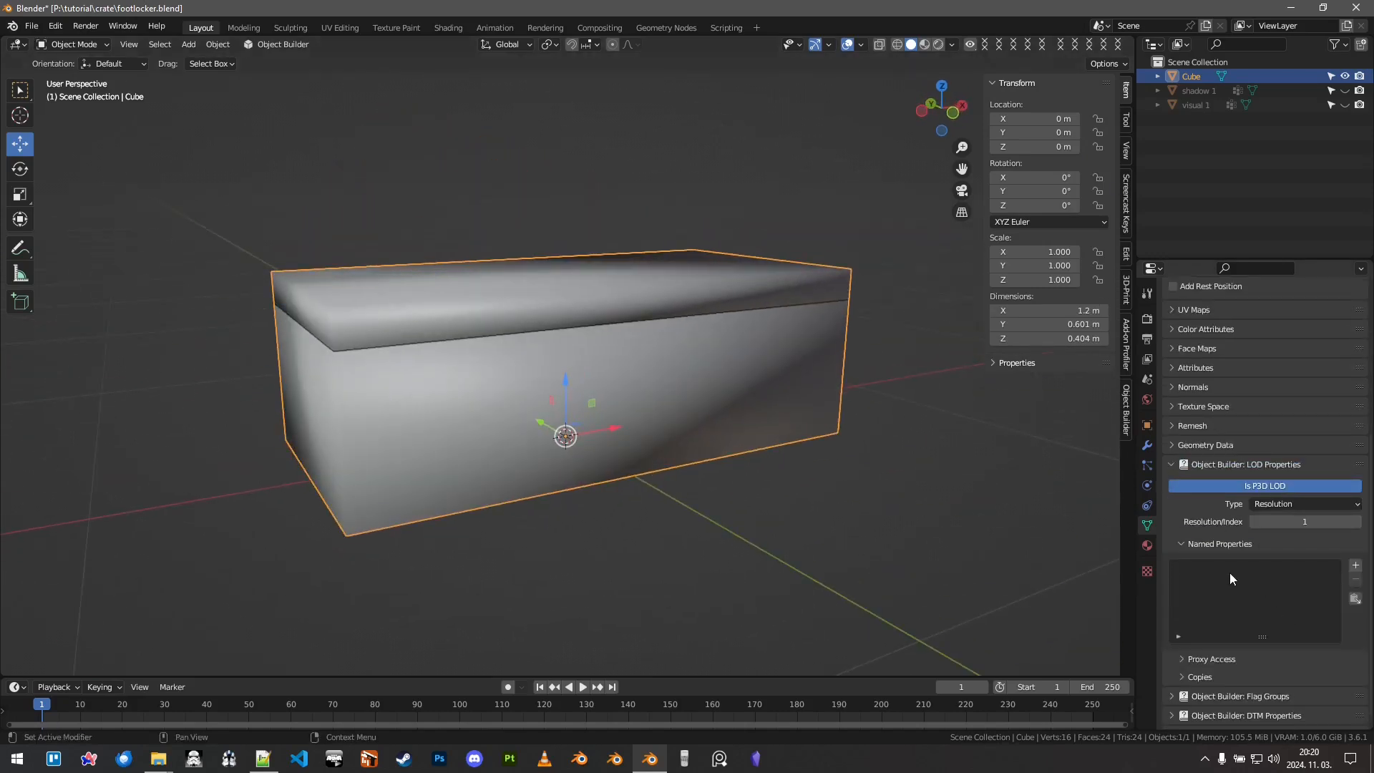
left_click(1294, 504)
left_click(1121, 393)
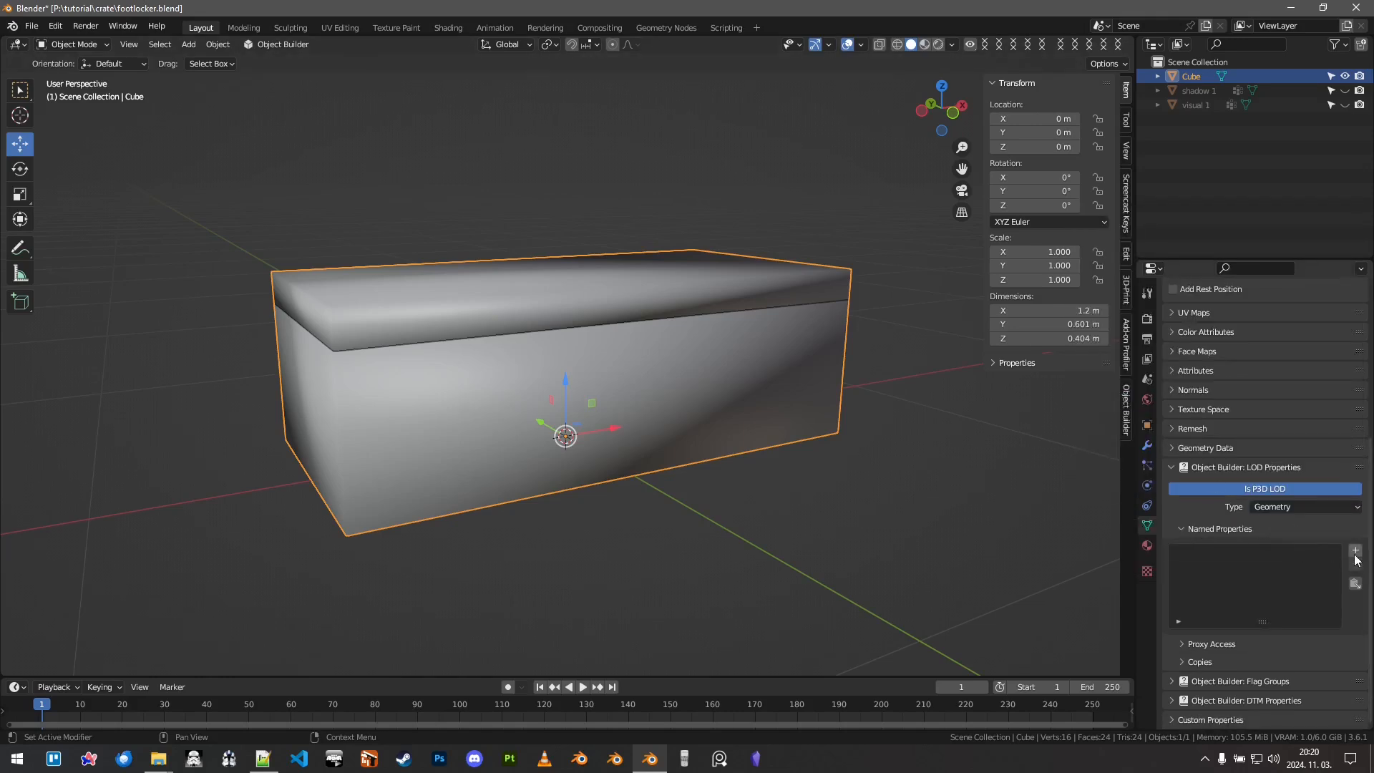
Step: Add the common named property autocenter = 0 to the Geometry LOD
left_click(1355, 584)
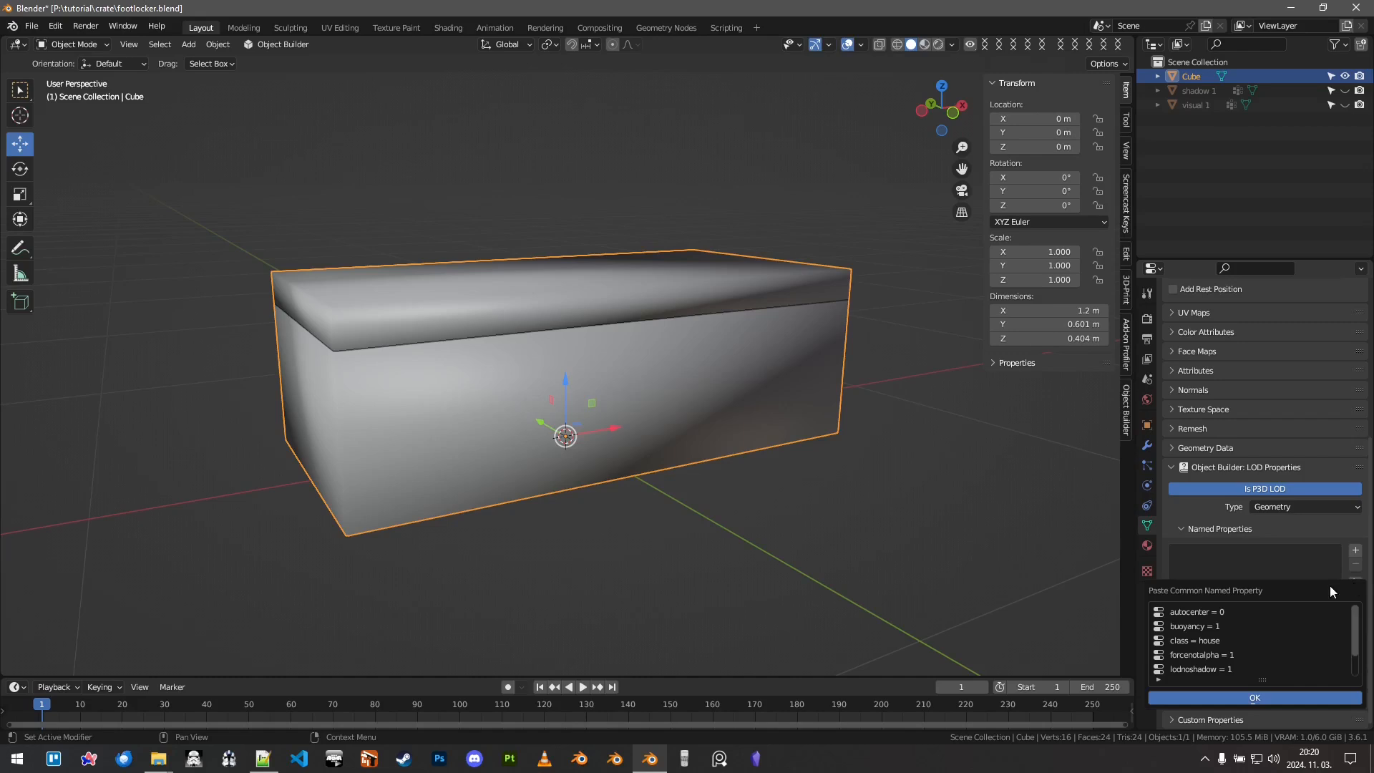
left_click(1247, 699)
middle_click_drag(887, 425, 821, 372)
Step: Rename the Cube object to geometry
double_click(1192, 76)
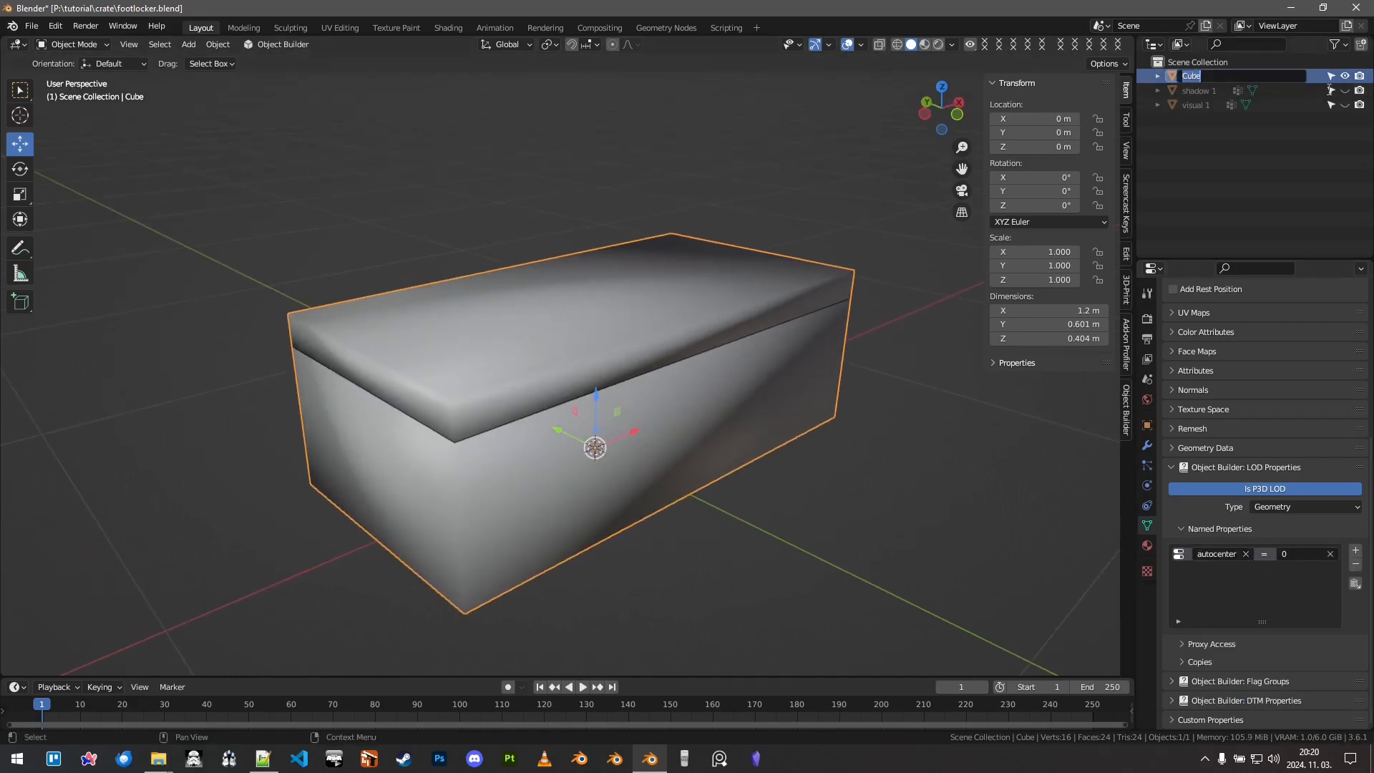
type("geometry")
key("Return")
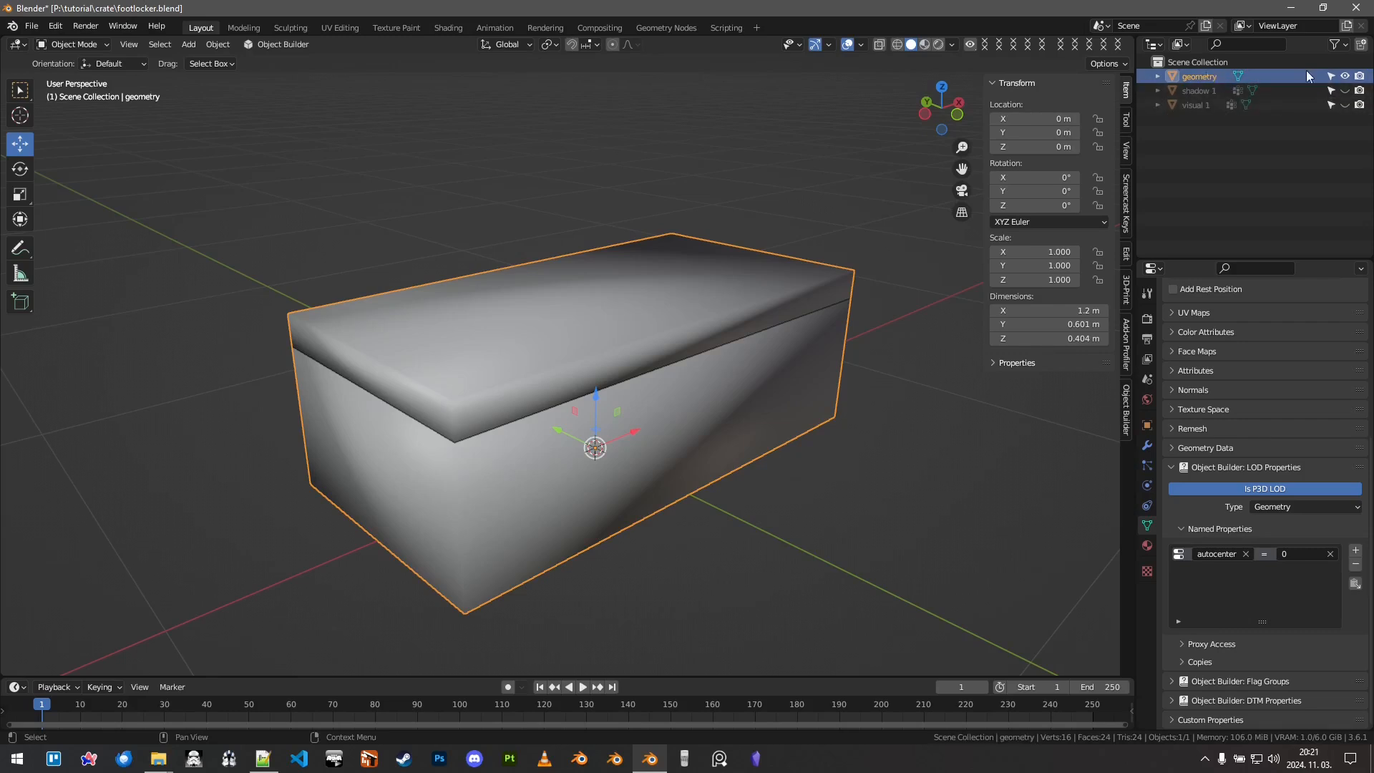
scroll(582, 299, "down", 3)
middle_click_drag(581, 299, 650, 269)
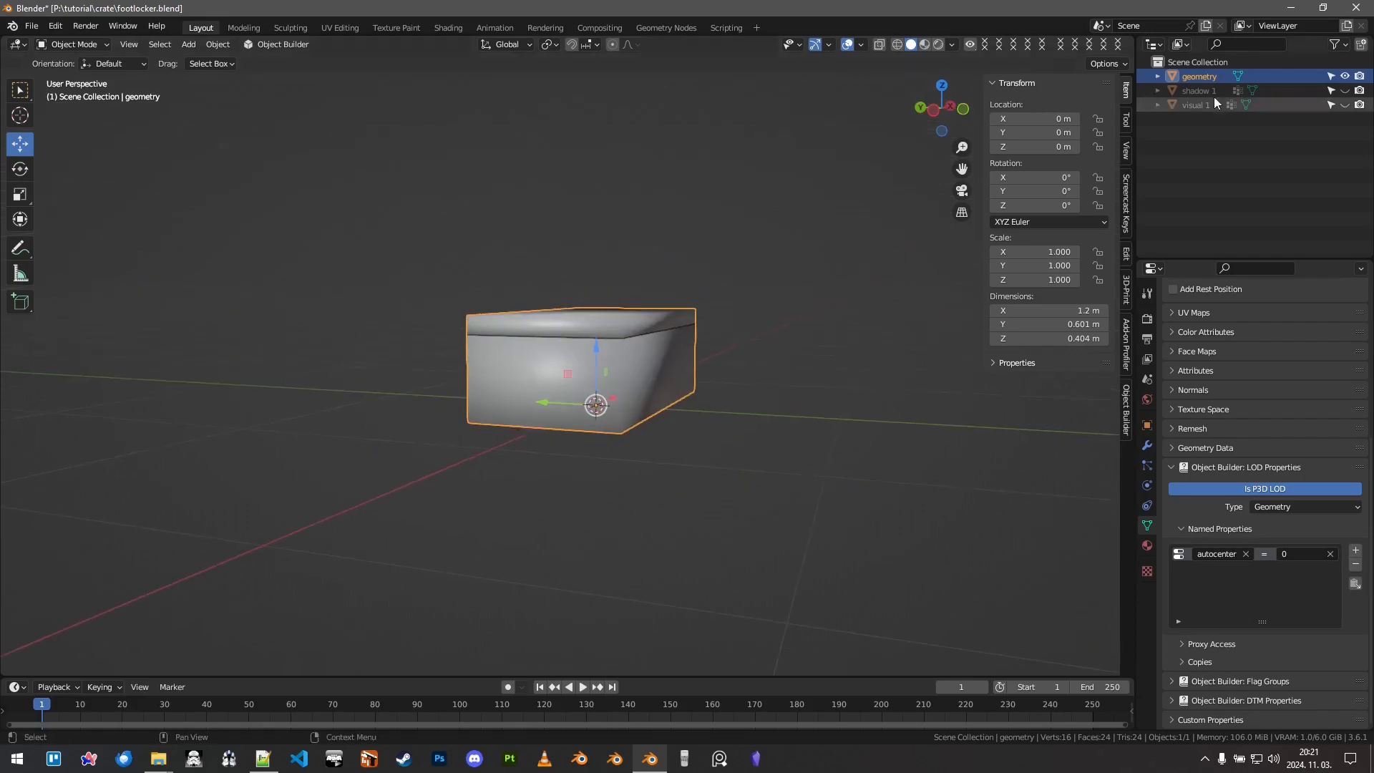
middle_click_drag(780, 276, 735, 303)
scroll(660, 336, "up", 4)
middle_click_drag(685, 348, 713, 394)
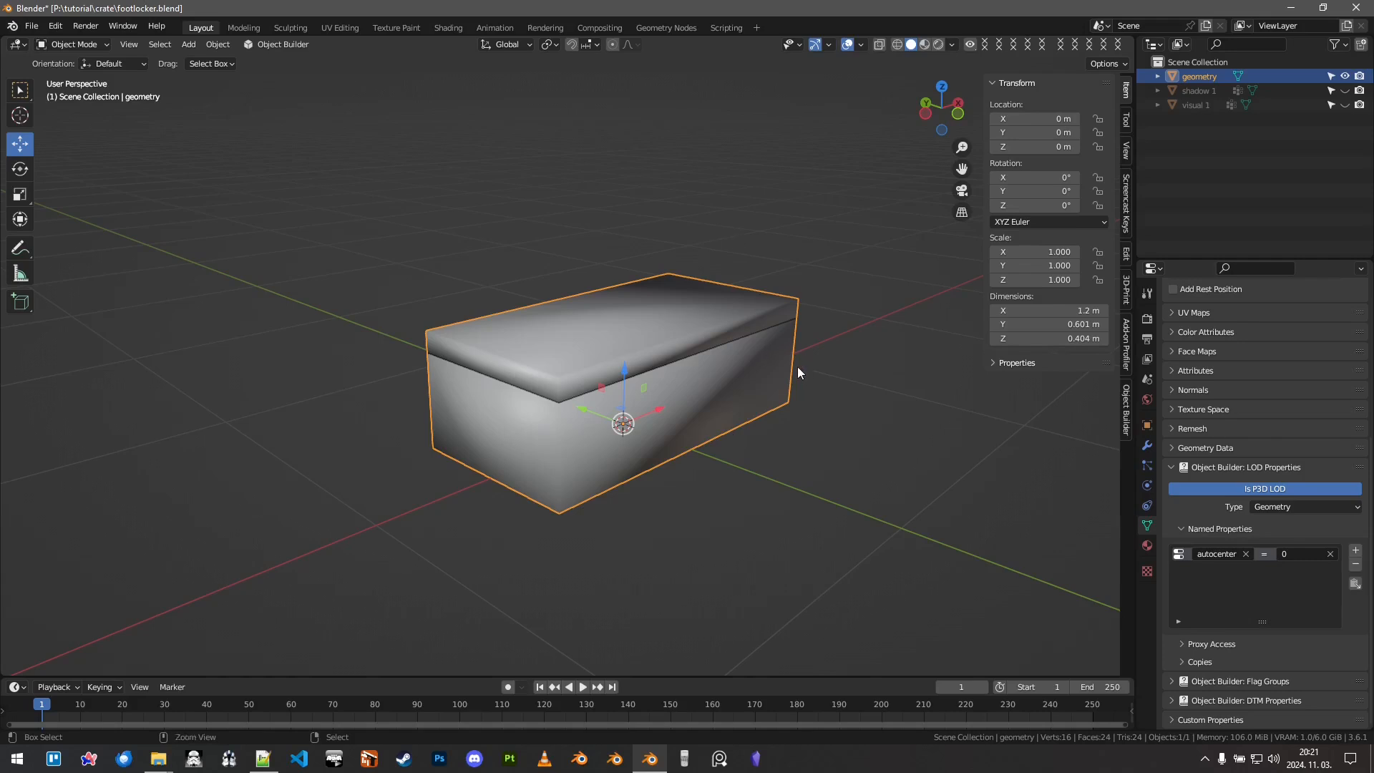
middle_click_drag(795, 370, 697, 346)
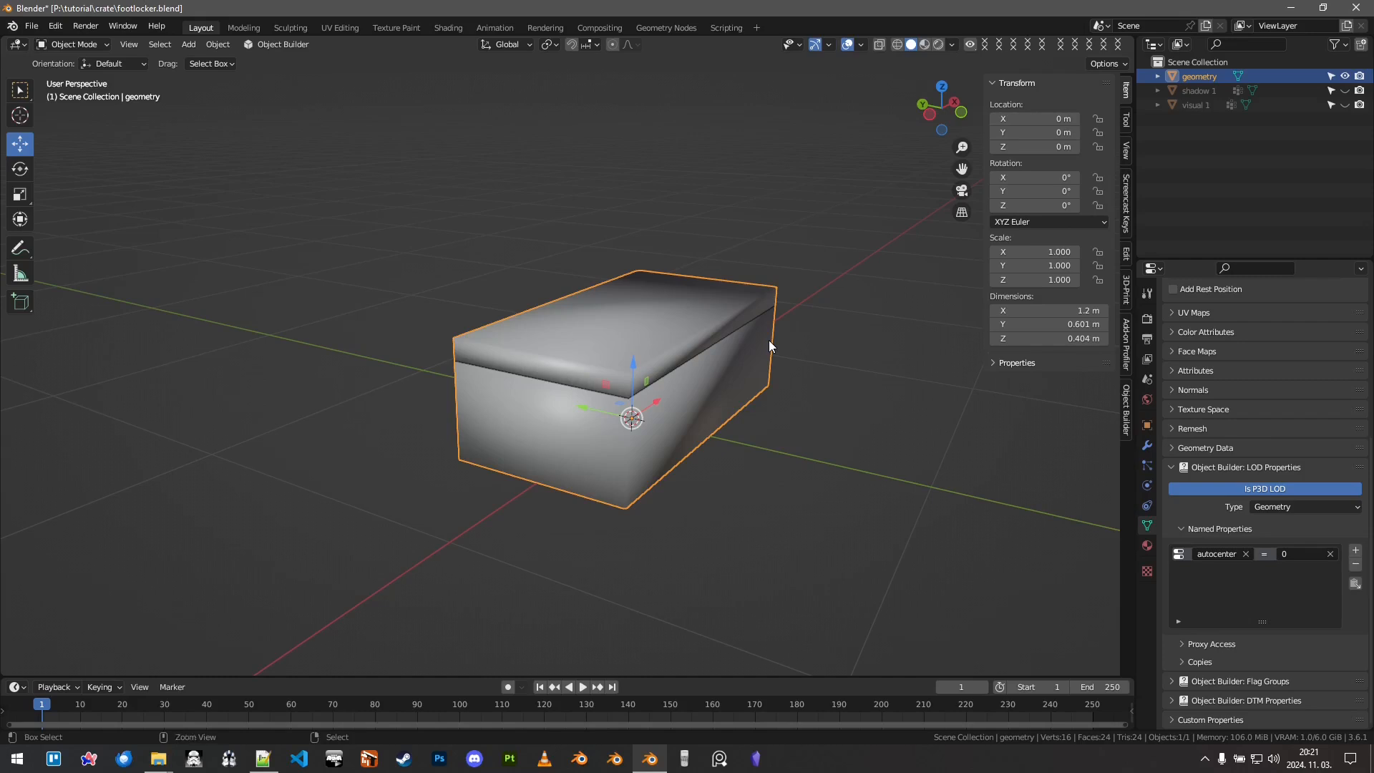
Step: Duplicate the geometry object, hide the original and rename the copy to geometry fire
key("ctrl+c")
key("ctrl+v")
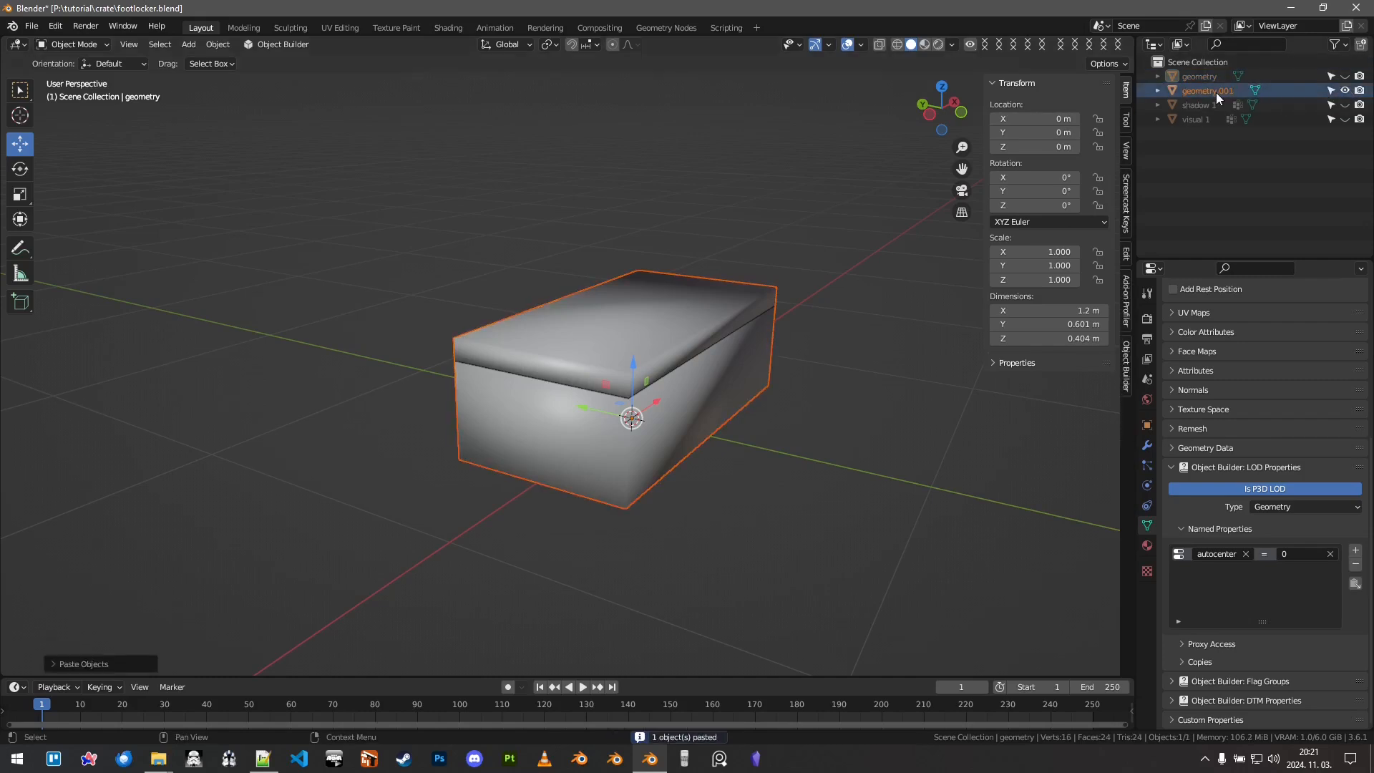
double_click(1216, 92)
left_click(1255, 89)
type("fire")
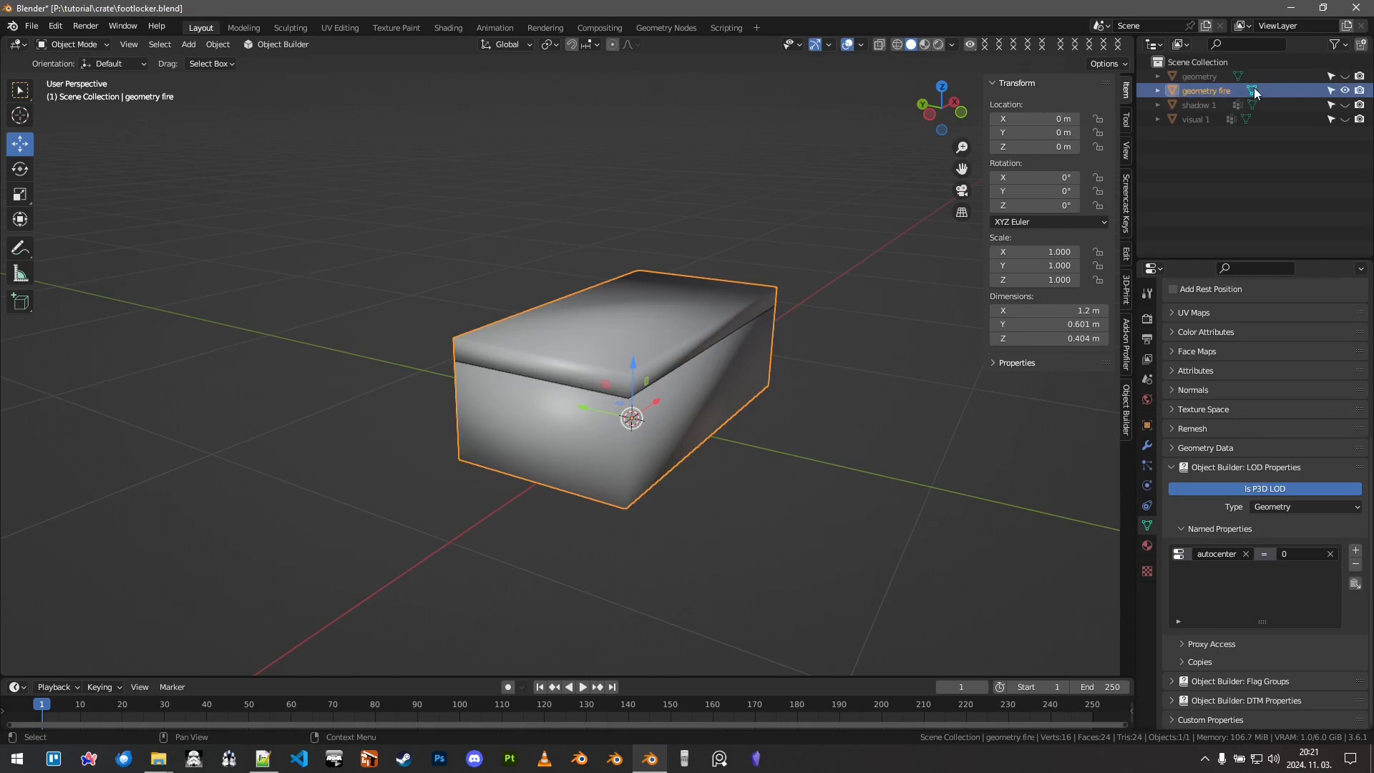
Step: Remove the autocenter named property from the geometry fire object and set its LOD type to Fire Geometry
key("Return")
scroll(786, 375, "up", 3)
middle_click_drag(785, 375, 723, 392)
left_click(1355, 564)
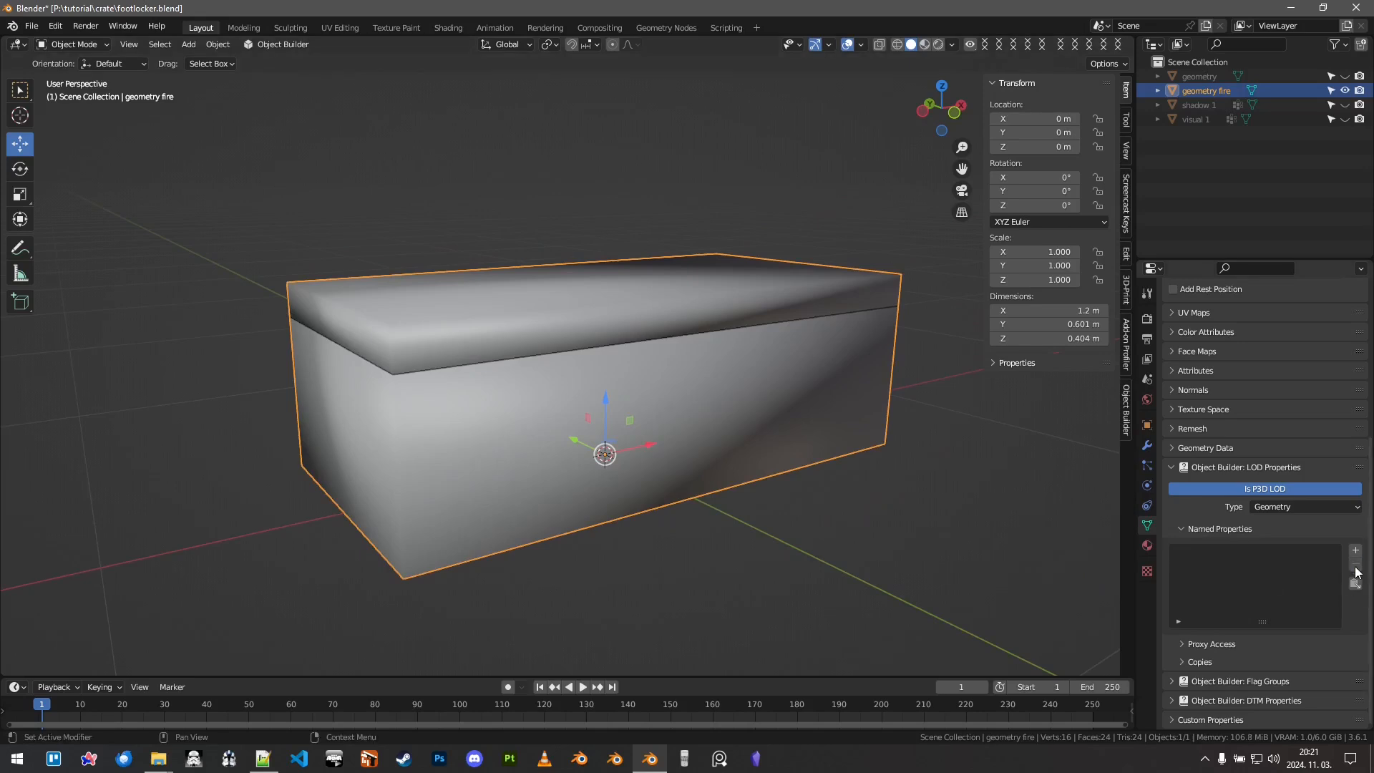
middle_click_drag(542, 366, 608, 386)
left_click(1295, 506)
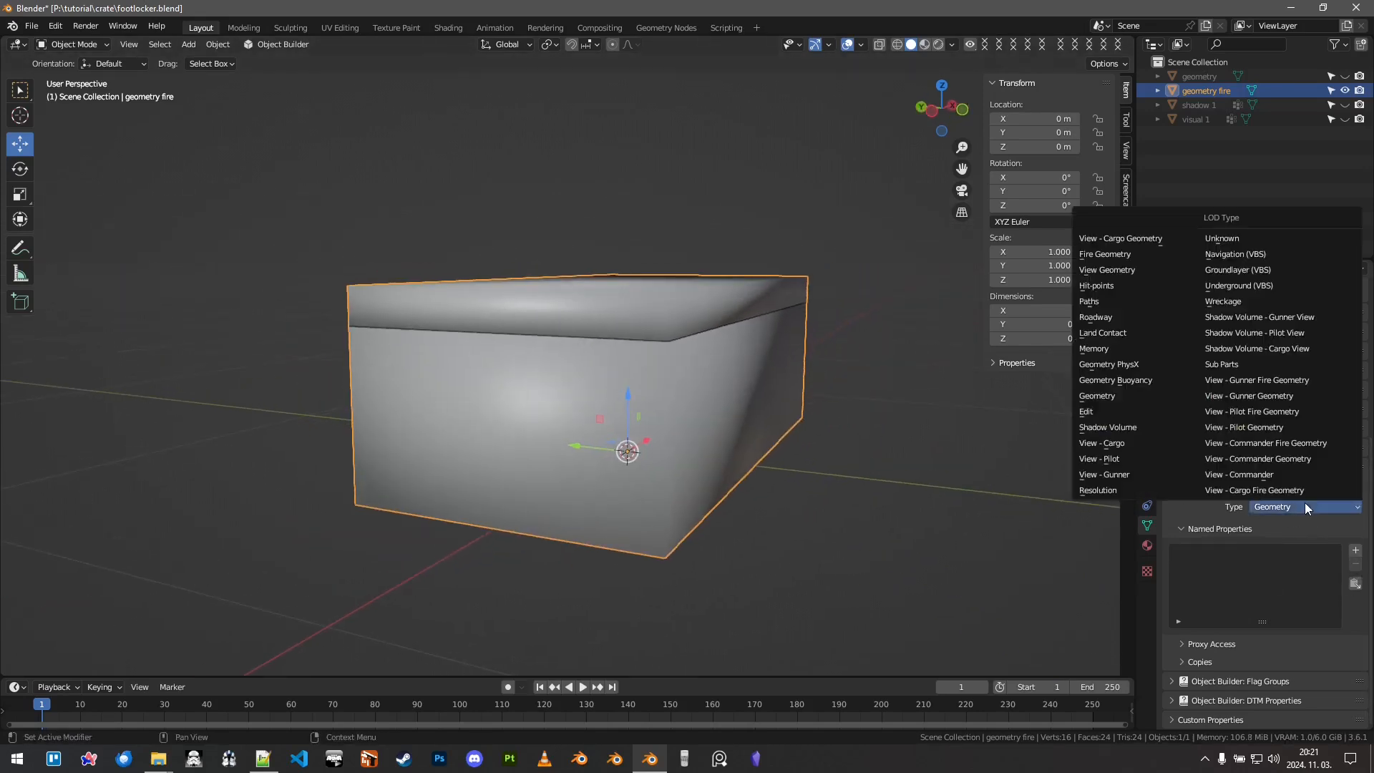
left_click(1154, 252)
Step: Create a new material on the geometry fire object and name it RVMAT PEN metal
left_click(1146, 545)
middle_click_drag(723, 393, 721, 347)
key("Tab")
key("Tab")
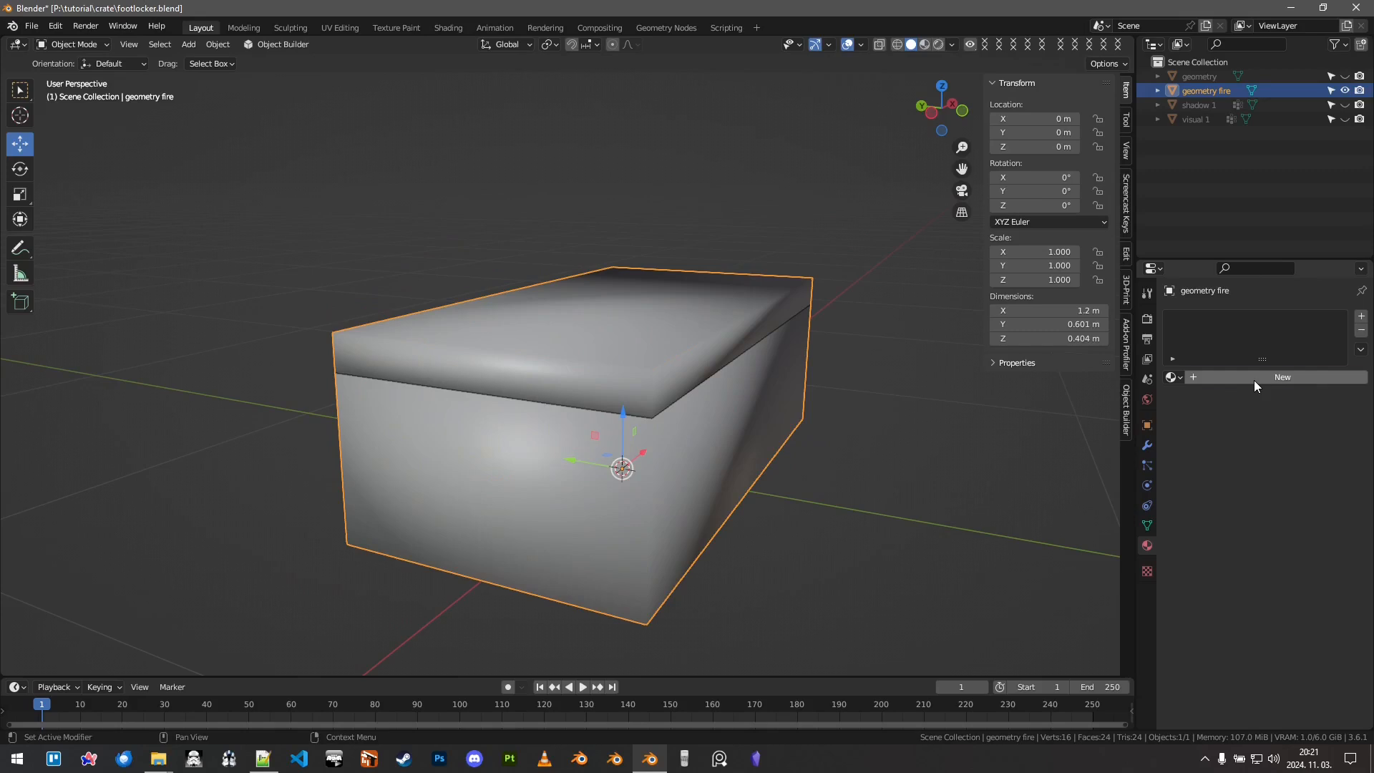
left_click(1255, 379)
double_click(1228, 316)
type("RVMAT PEN_metal")
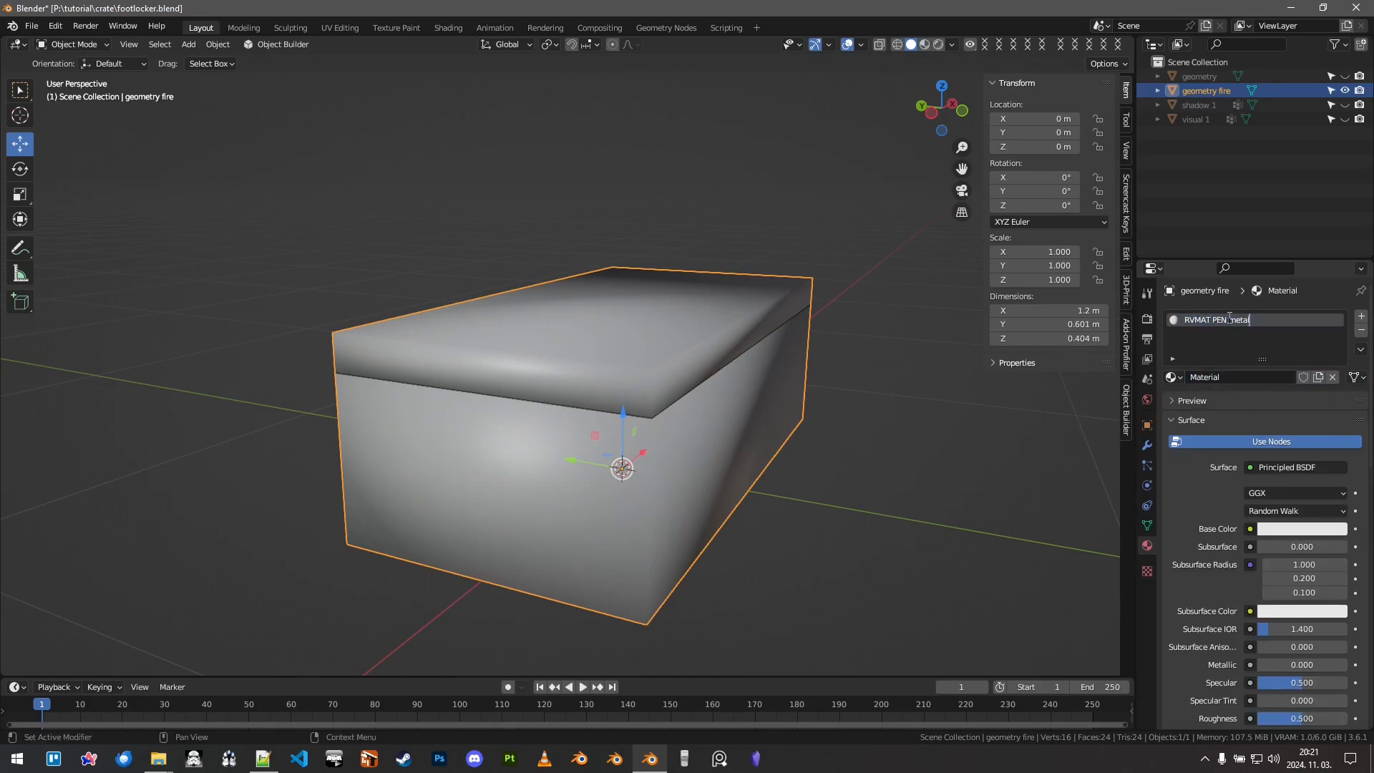
key("Return")
Step: Collapse the material's surface settings and bring up its Object Builder material properties
left_click(1192, 419)
scroll(1199, 543, "down", 4)
scroll(1206, 501, "up", 2)
left_click(1196, 459)
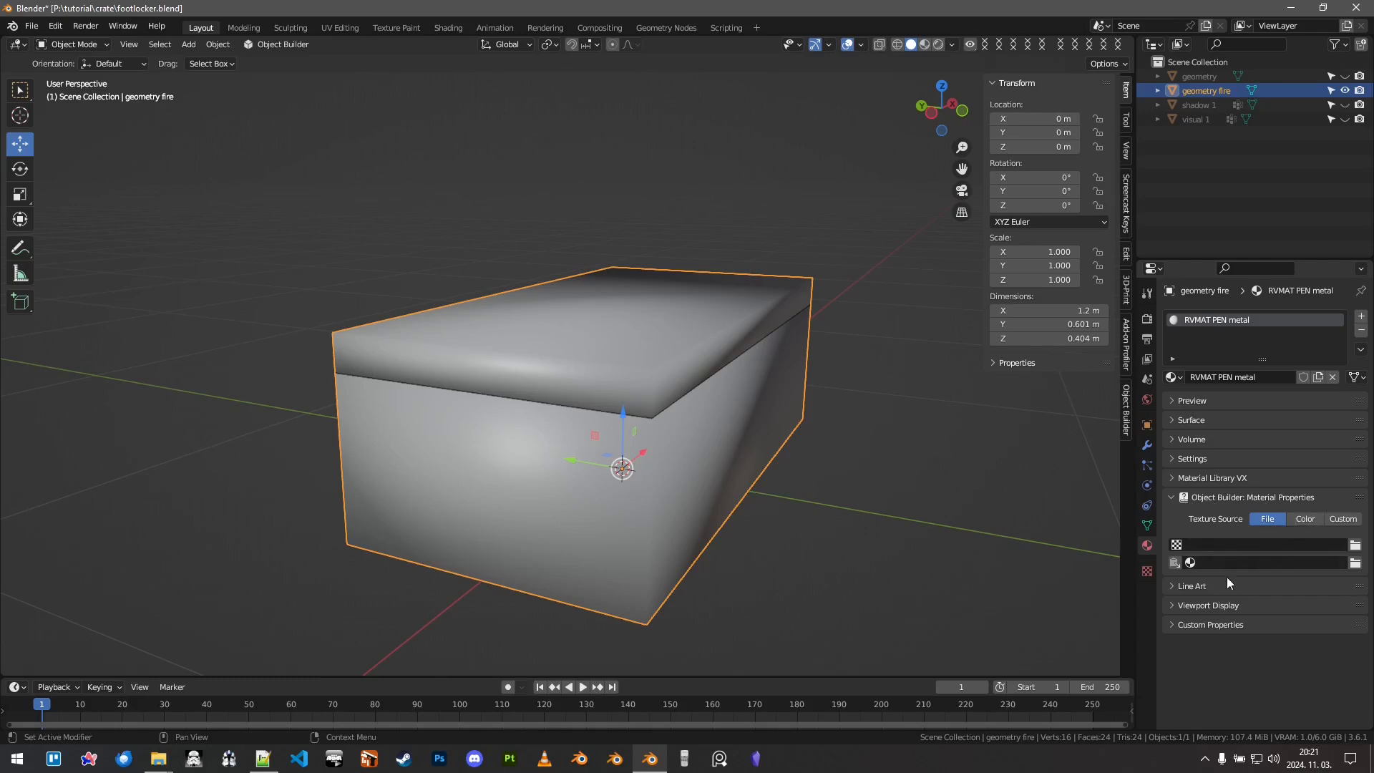
left_click(1174, 562)
left_click(1132, 619)
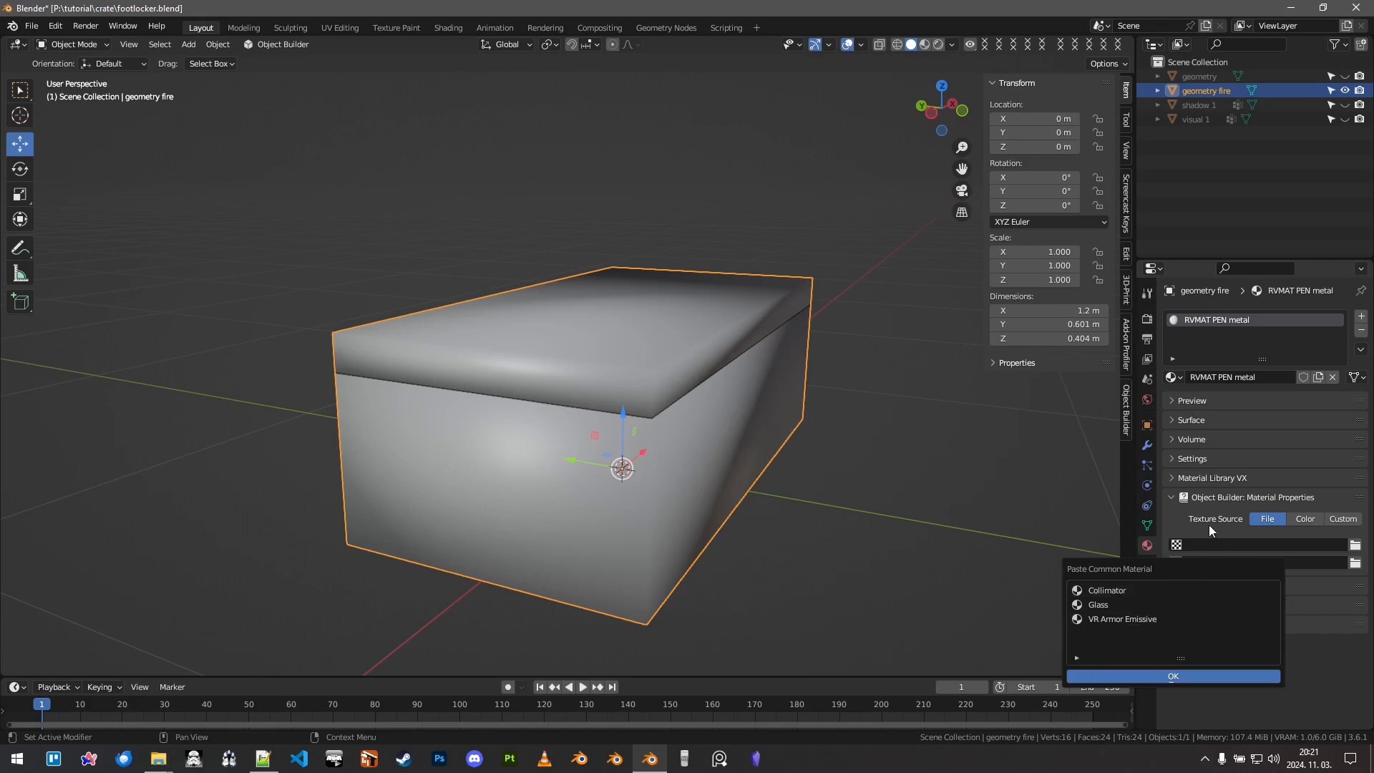
left_click(1236, 564)
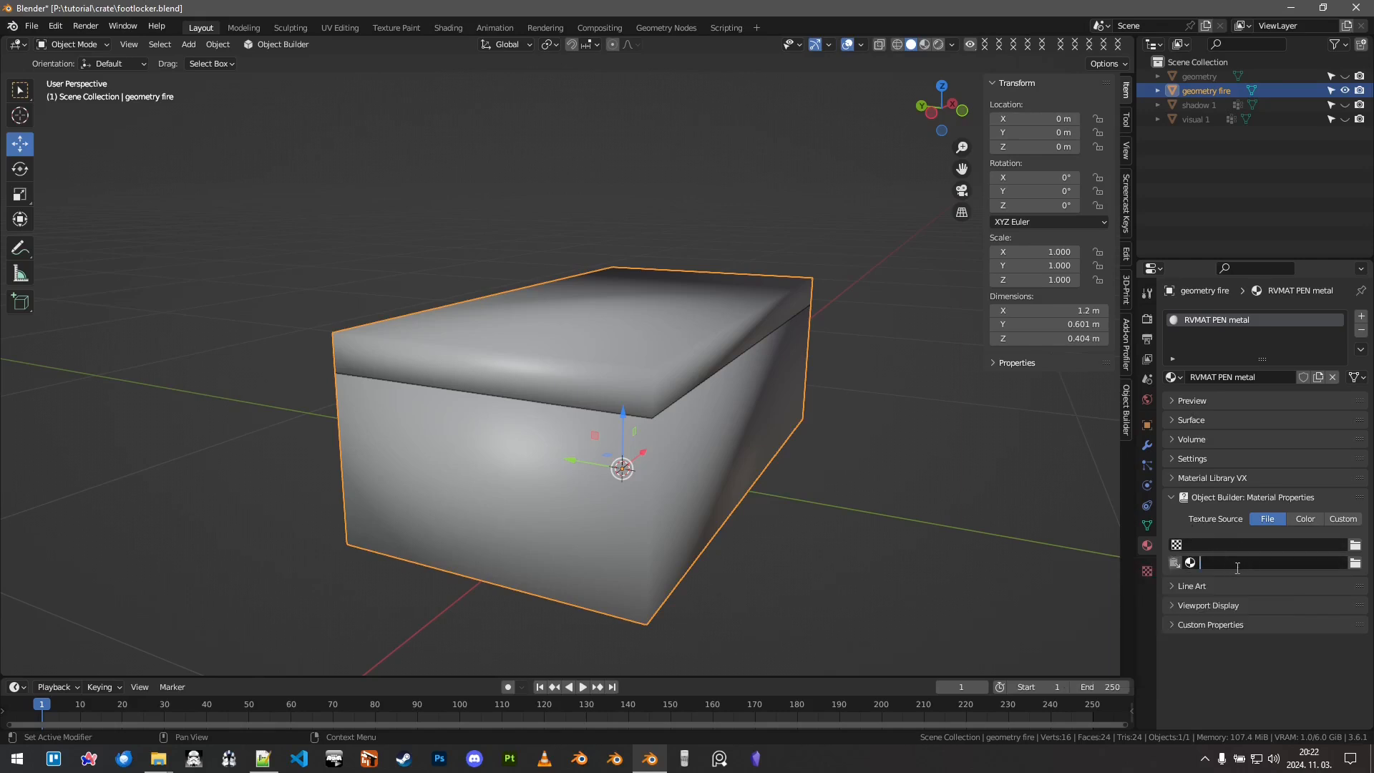
Step: Paste the common Plastic material of type Penetration into the material's RVMAT path
left_click(1174, 562)
left_click(1080, 657)
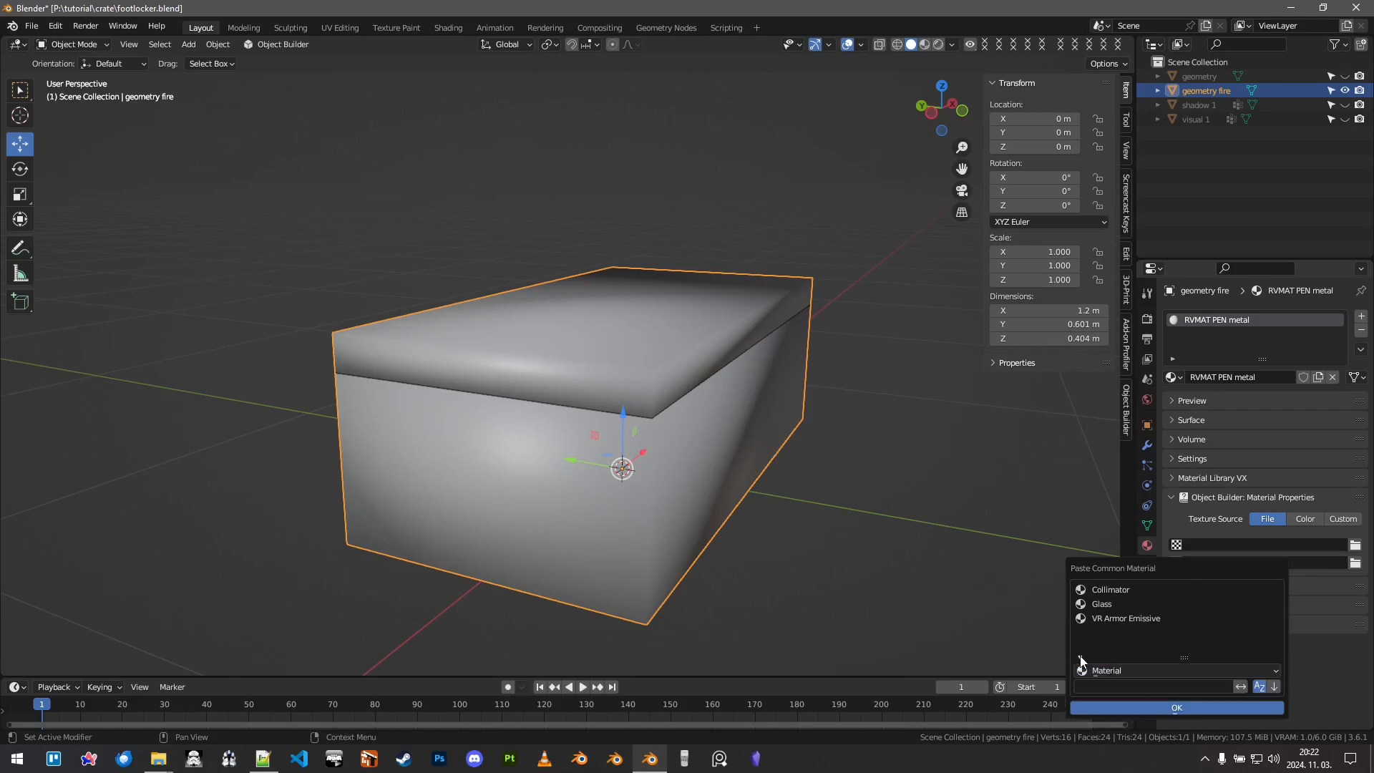
left_click(1141, 673)
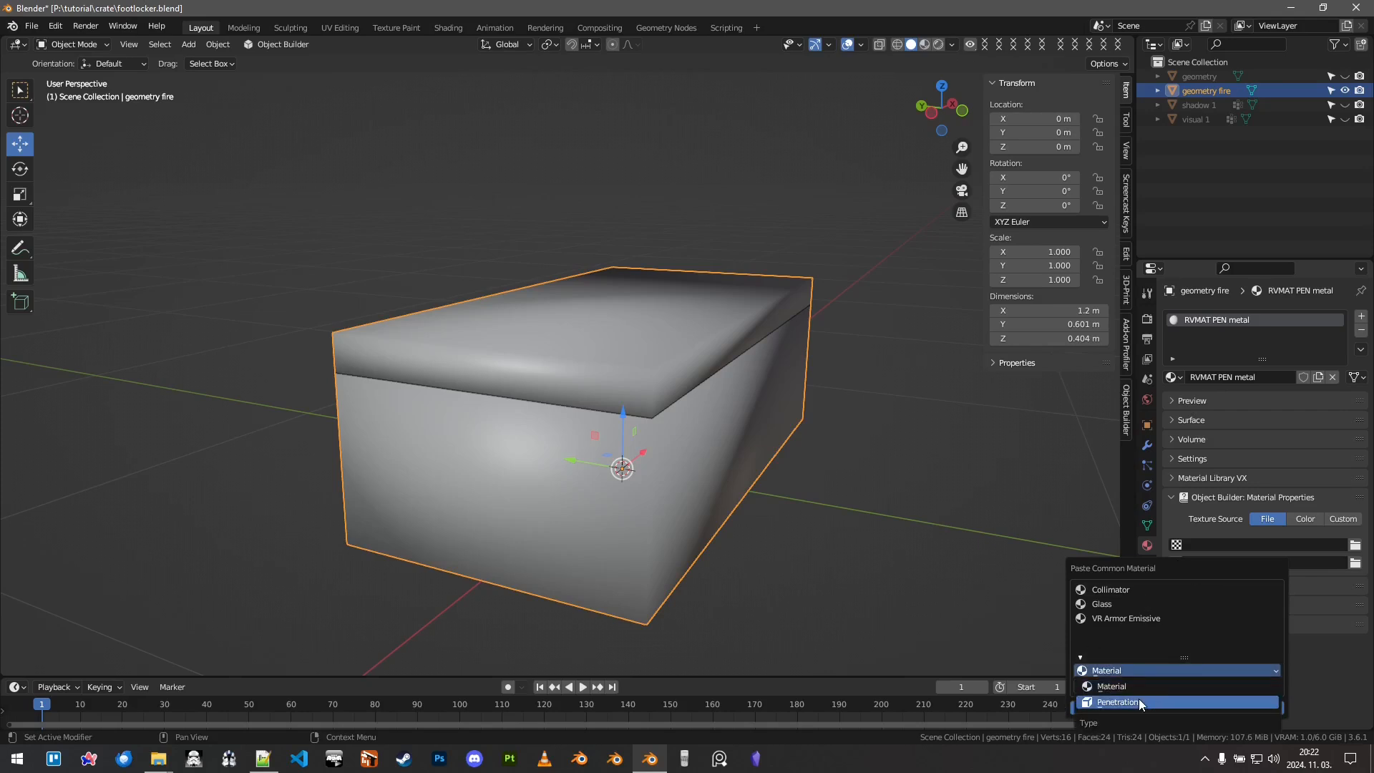
left_click(1142, 707)
scroll(1165, 625, "down", 4)
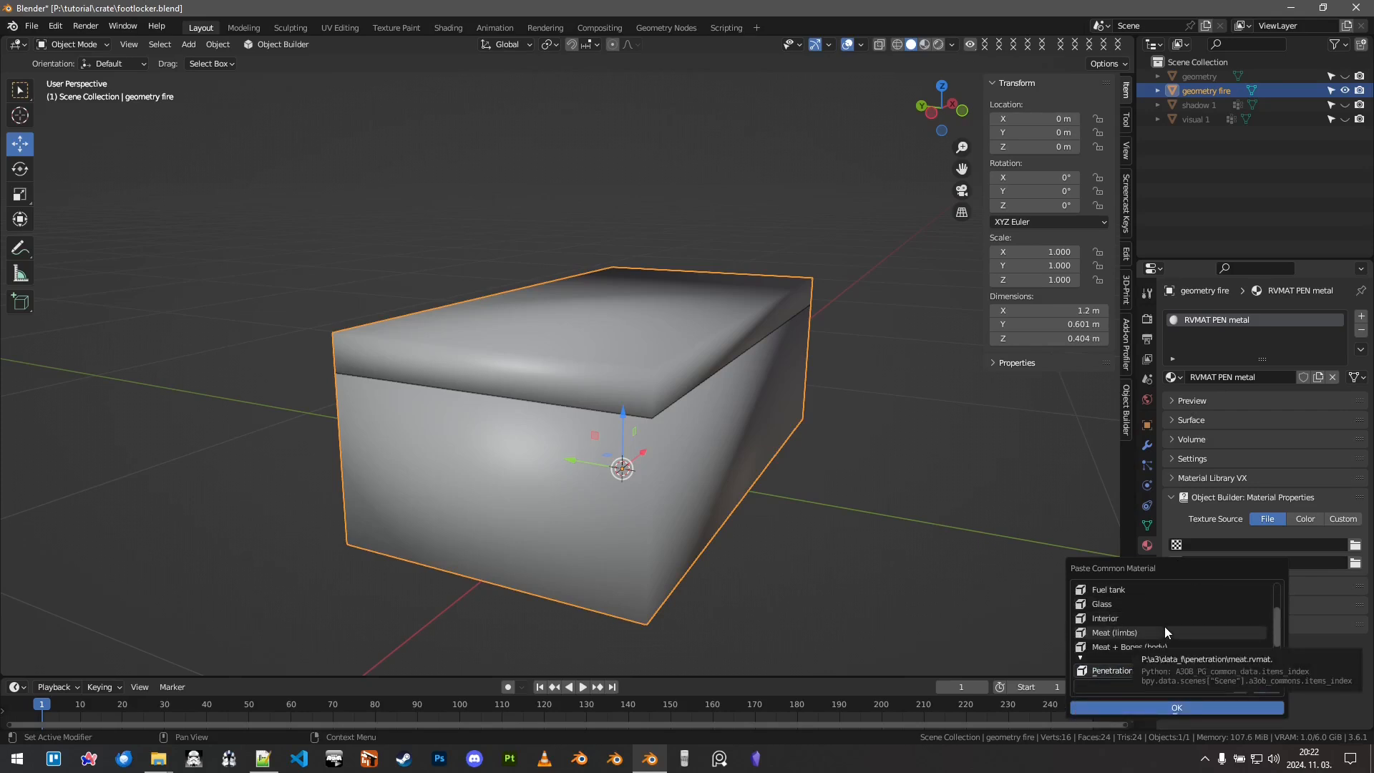
scroll(1141, 647, "up", 3)
scroll(1153, 619, "down", 3)
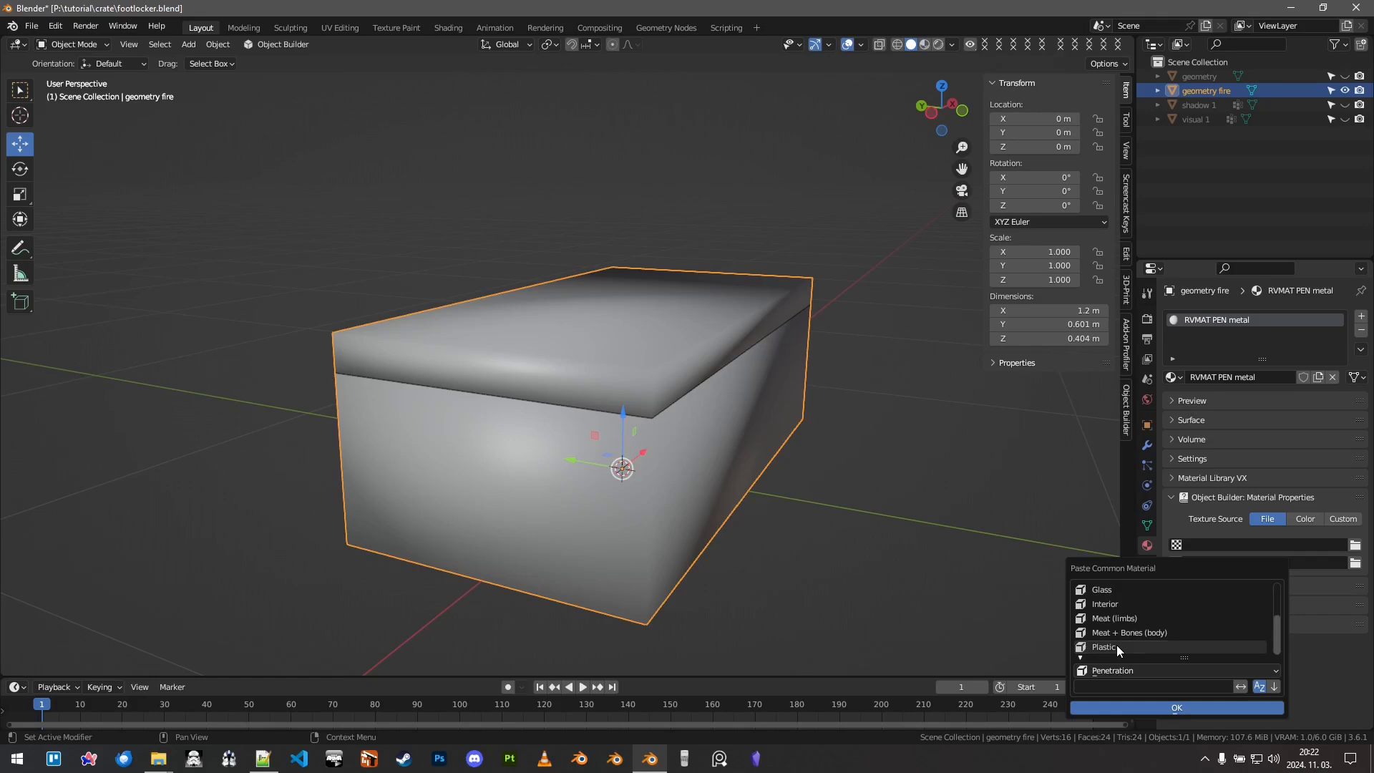
left_click(1116, 645)
left_click(1170, 708)
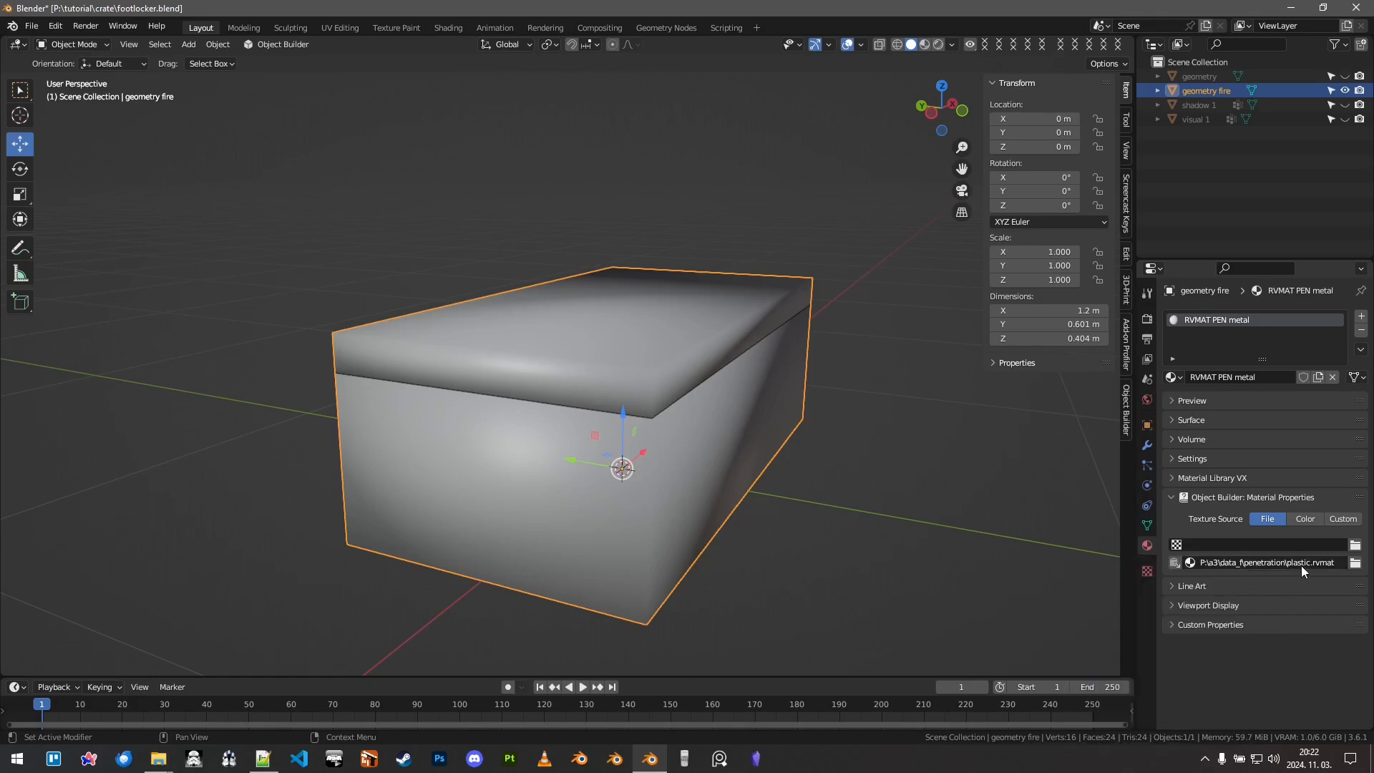
Step: Set the material's RVMAT file to metal_plate.rvmat from the P:\a3\data_f\penetration folder and save the file
left_click(1355, 564)
scroll(638, 328, "down", 15)
scroll(624, 360, "down", 20)
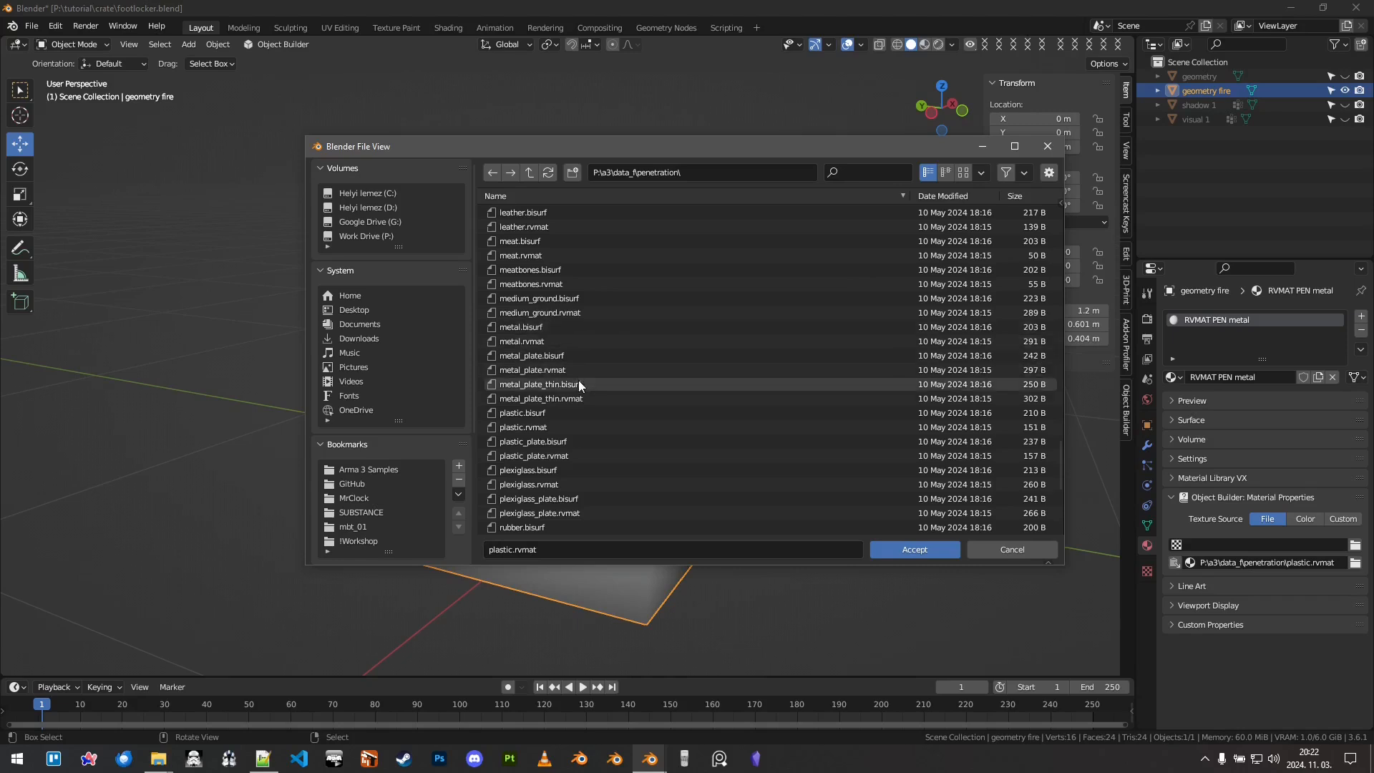
left_click(544, 371)
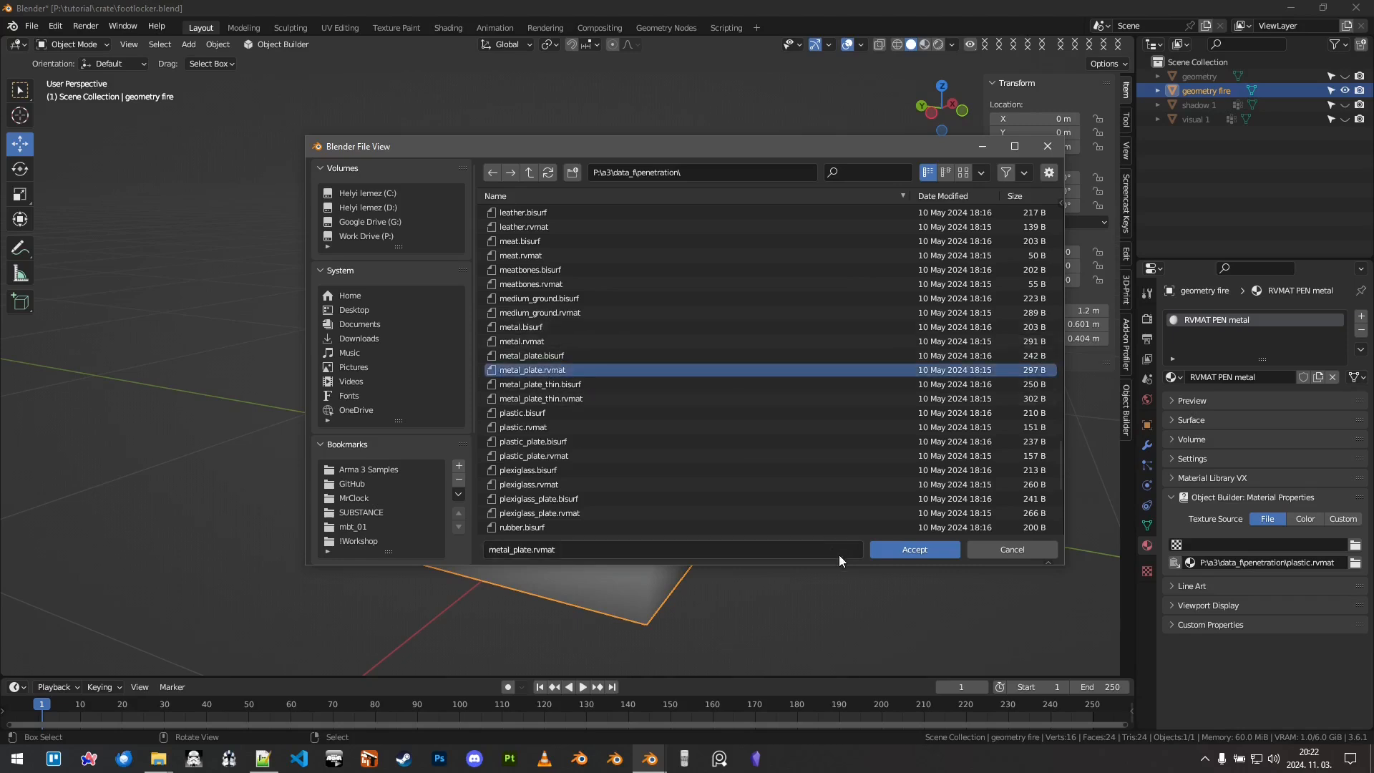
left_click(912, 549)
scroll(689, 335, "down", 4)
middle_click_drag(690, 334, 739, 340)
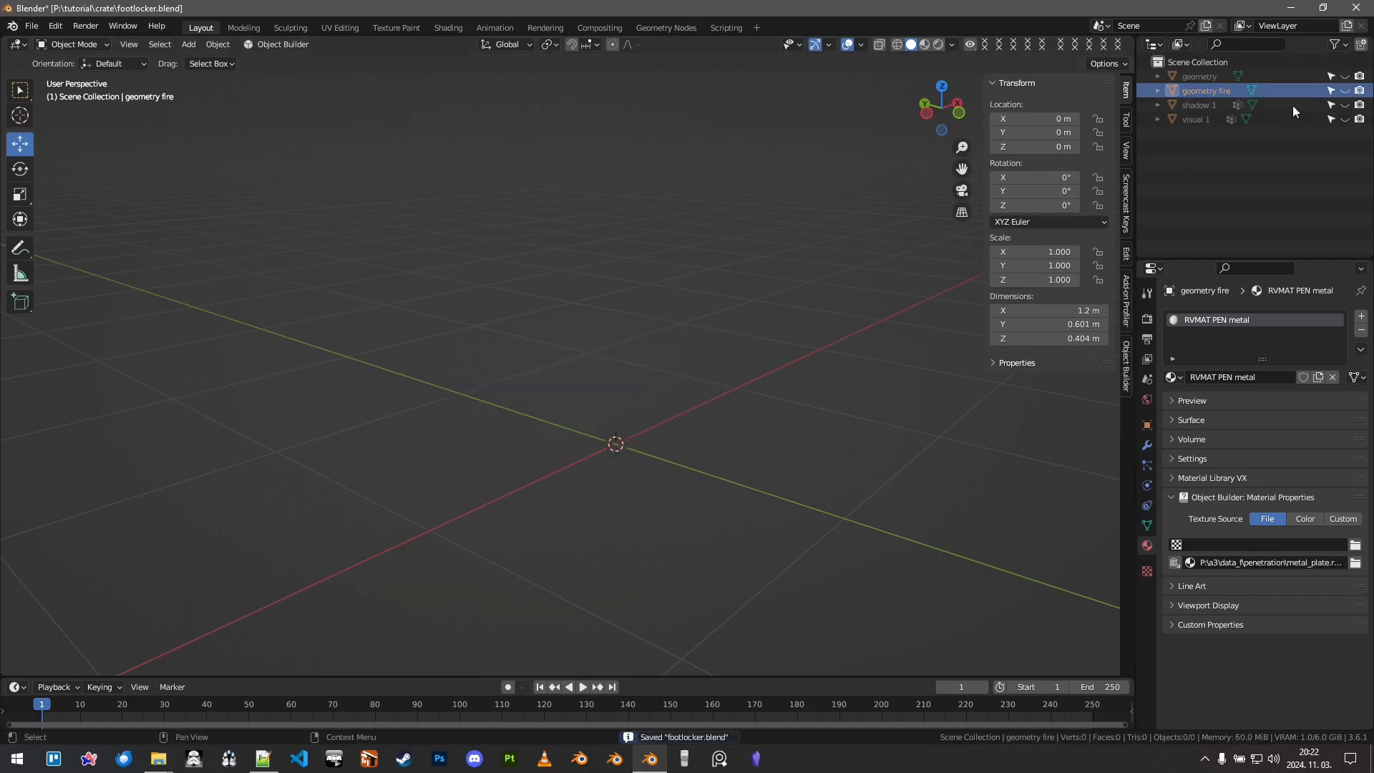
Step: Hide the geometry fire object and show the visual 1 object
left_click(1344, 90)
middle_click_drag(709, 350, 680, 386)
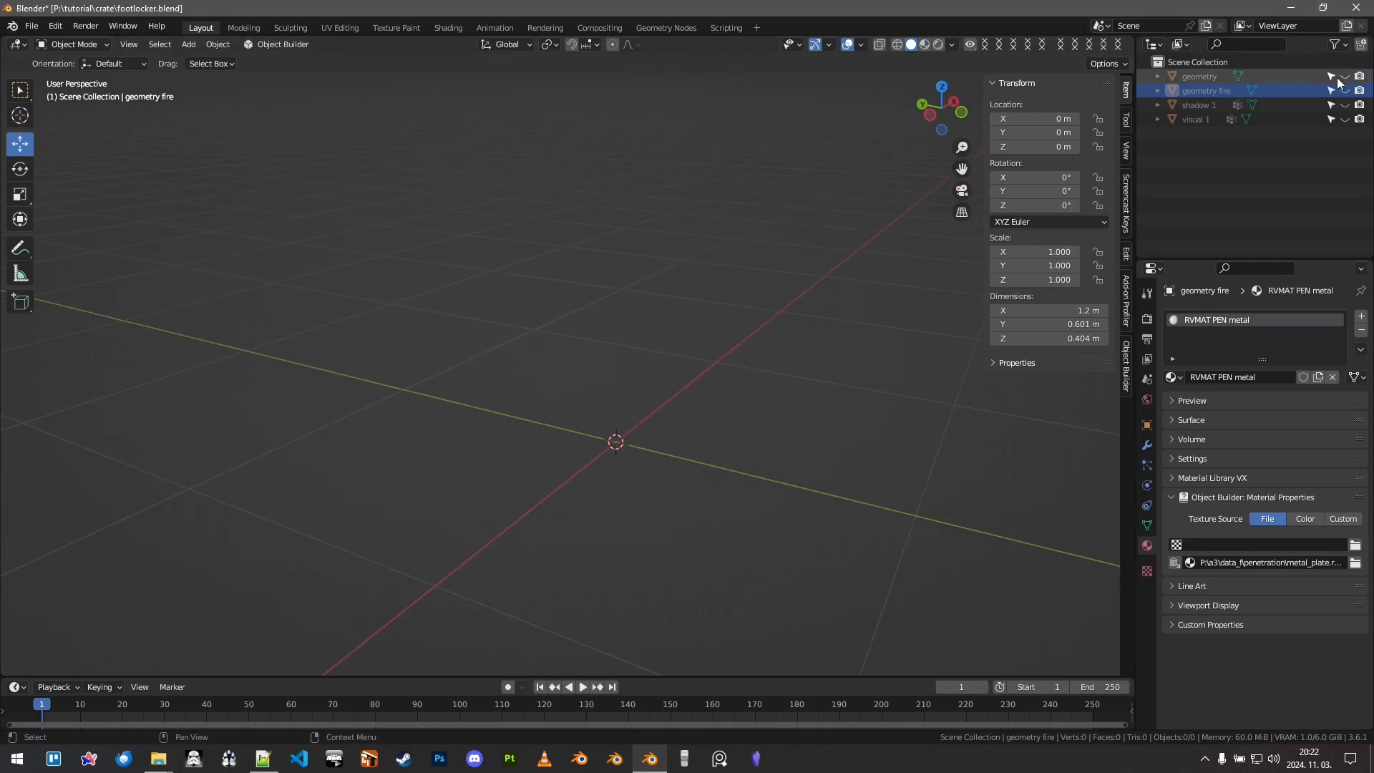
left_click(1345, 120)
Step: Add a plane mesh and raise it to the crate's top at a Z location of about 0.405 m
scroll(716, 343, "down", 3)
middle_click_drag(676, 364, 609, 379)
scroll(728, 326, "up", 5)
key("shift+a")
mouse_move(728, 322)
left_click(796, 324)
key("KP_5")
scroll(641, 367, "up", 4)
scroll(587, 390, "down", 1, "alt")
left_click_drag(547, 405, 582, 257)
scroll(555, 297, "up", 6)
scroll(675, 280, "down", 4)
Step: In a wireframe top view, scale the plane to the crate's outline, about 0.302 in Y and 0.603 in X
mouse_move(675, 280)
middle_mouse_down()
mouse_move(737, 401)
mouse_move(747, 467)
middle_mouse_up()
key("shift+z")
key("s")
key("y")
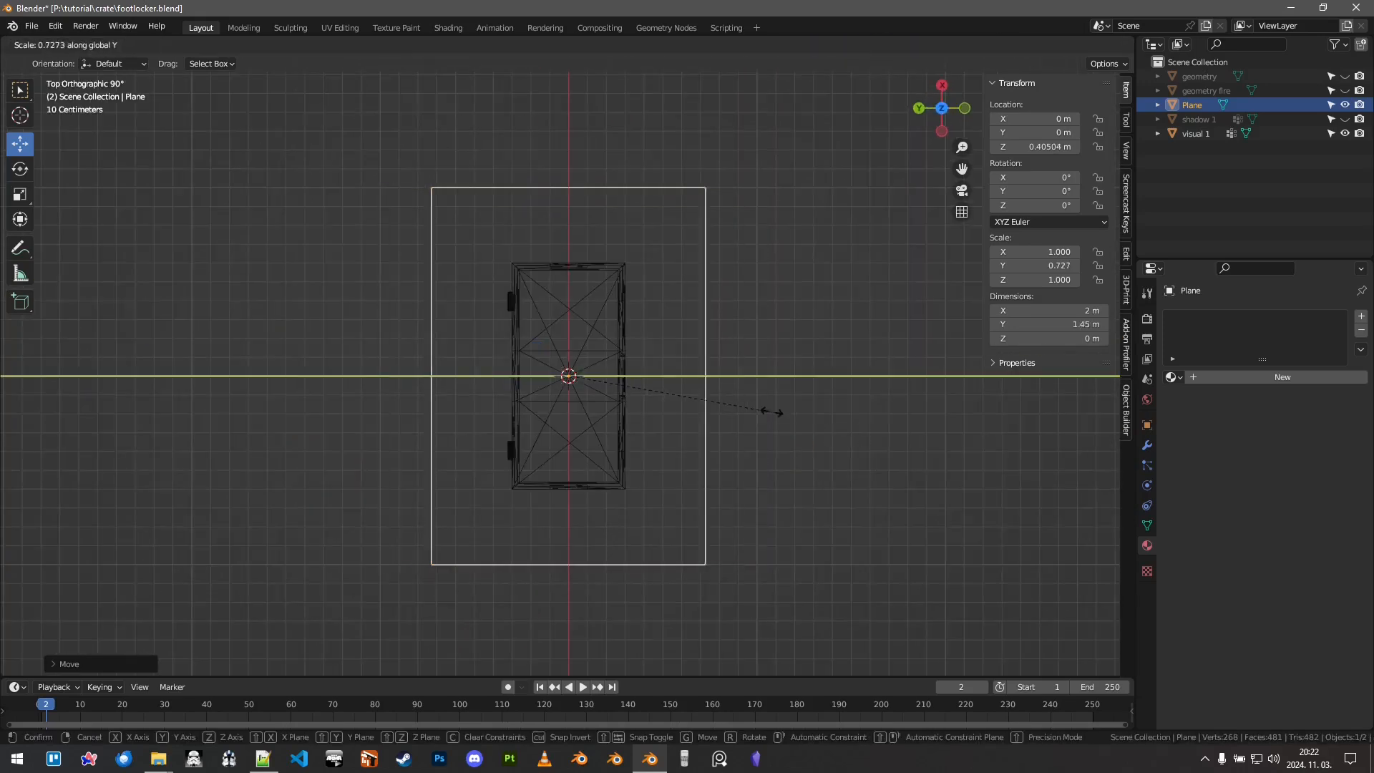
left_click(610, 398)
scroll(655, 264, "up", 8)
key("s")
key("x")
key("y")
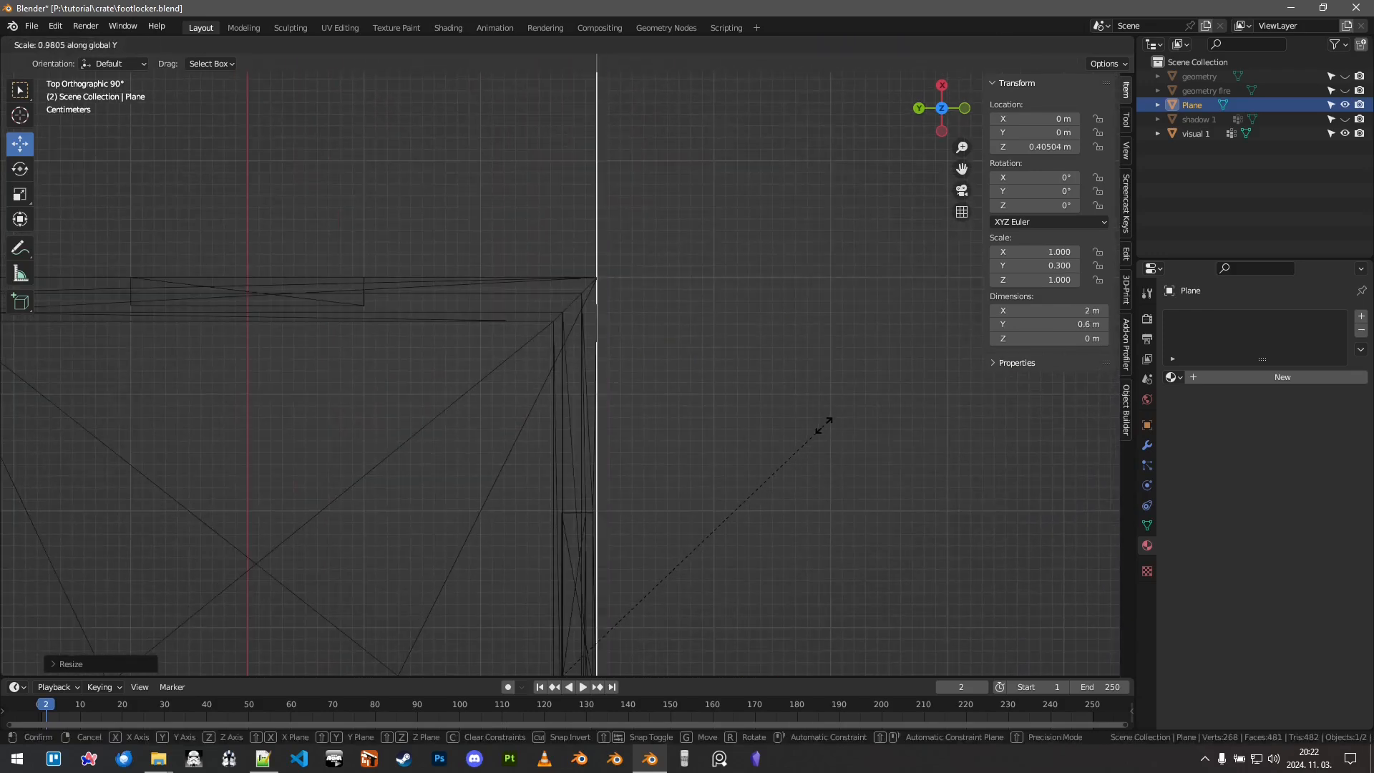
left_click(824, 433)
key("s")
key("x")
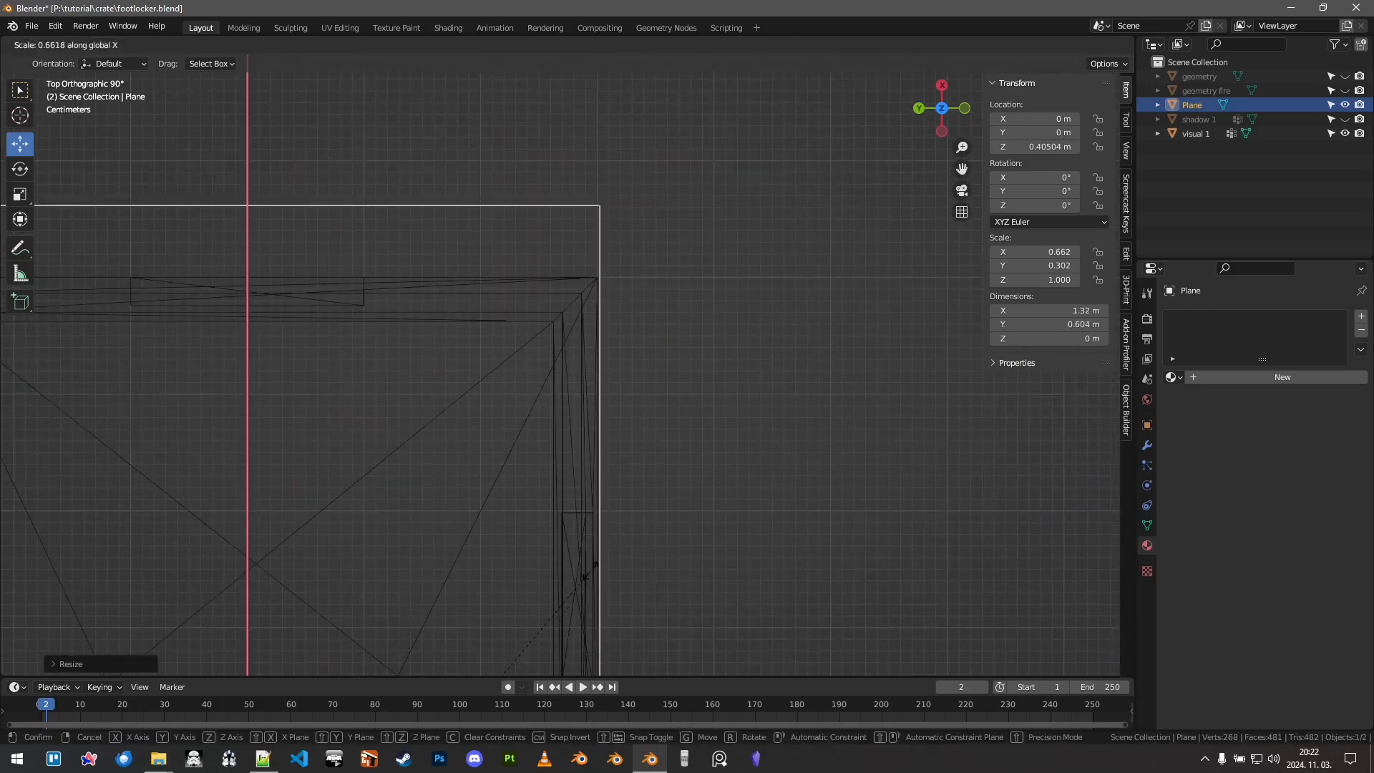
left_click(593, 577)
Step: Extrude the plane downward in Edit Mode and set the new face's global Z to 0 m
middle_click_drag(593, 577, 637, 337)
key("Tab")
scroll(625, 371, "down", 6)
scroll(639, 334, "up", 3)
scroll(639, 334, "up", 1)
key("e")
left_click(635, 438)
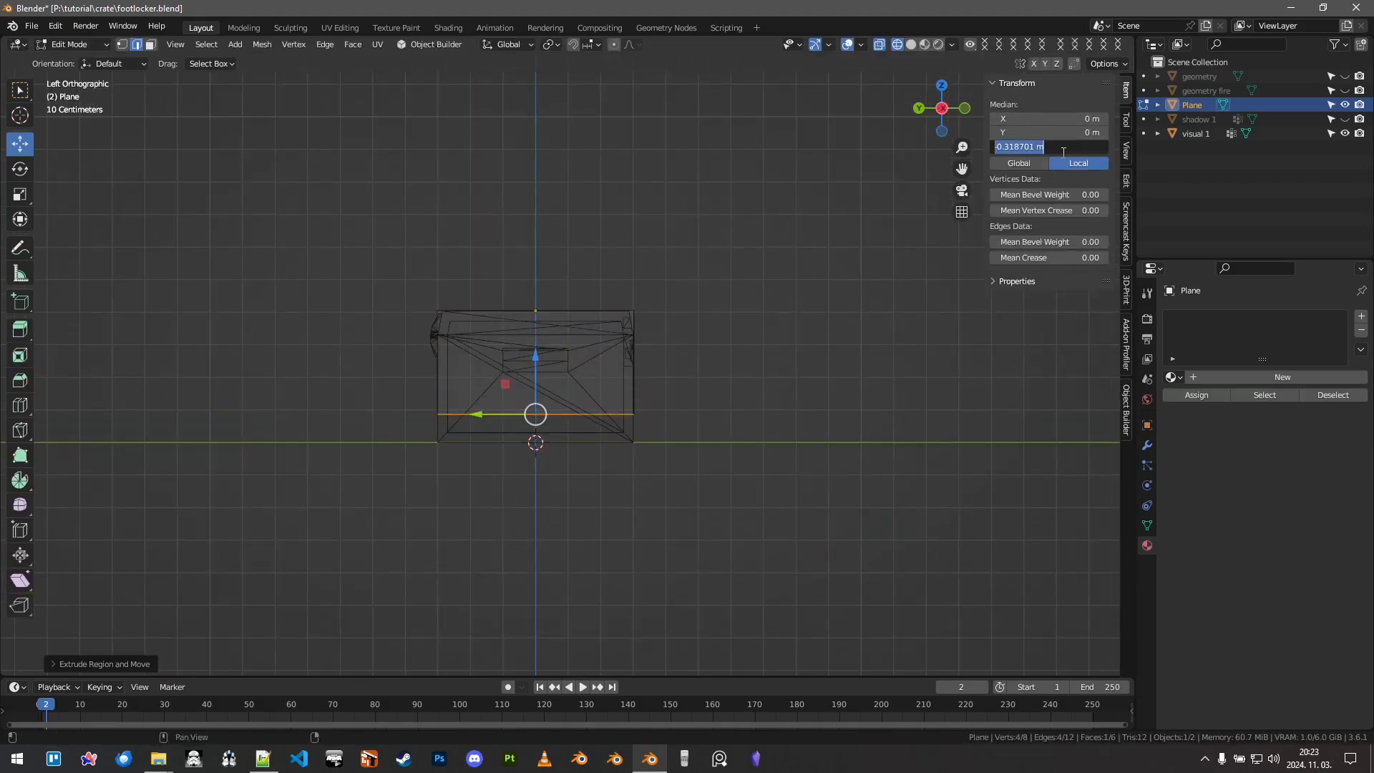
type("0")
key("Return")
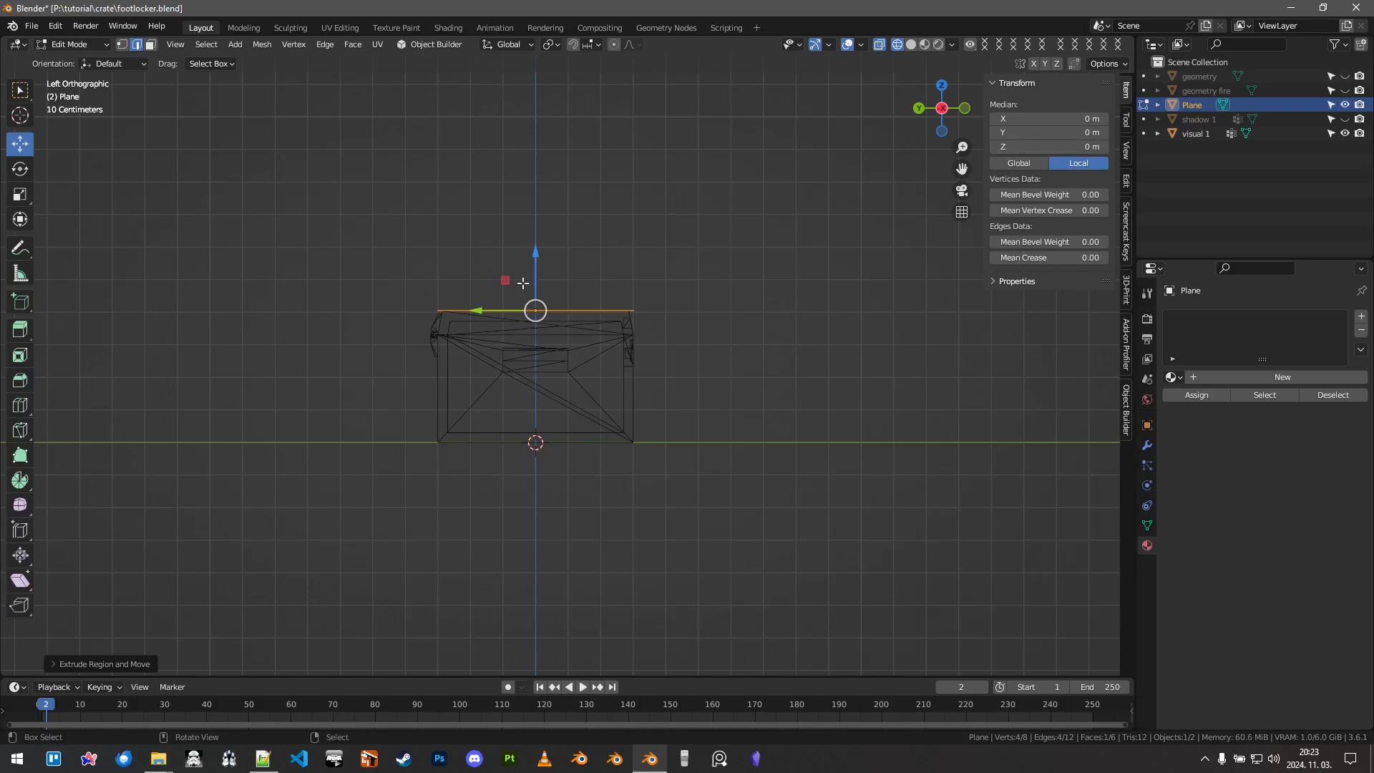
type("0")
key("Return")
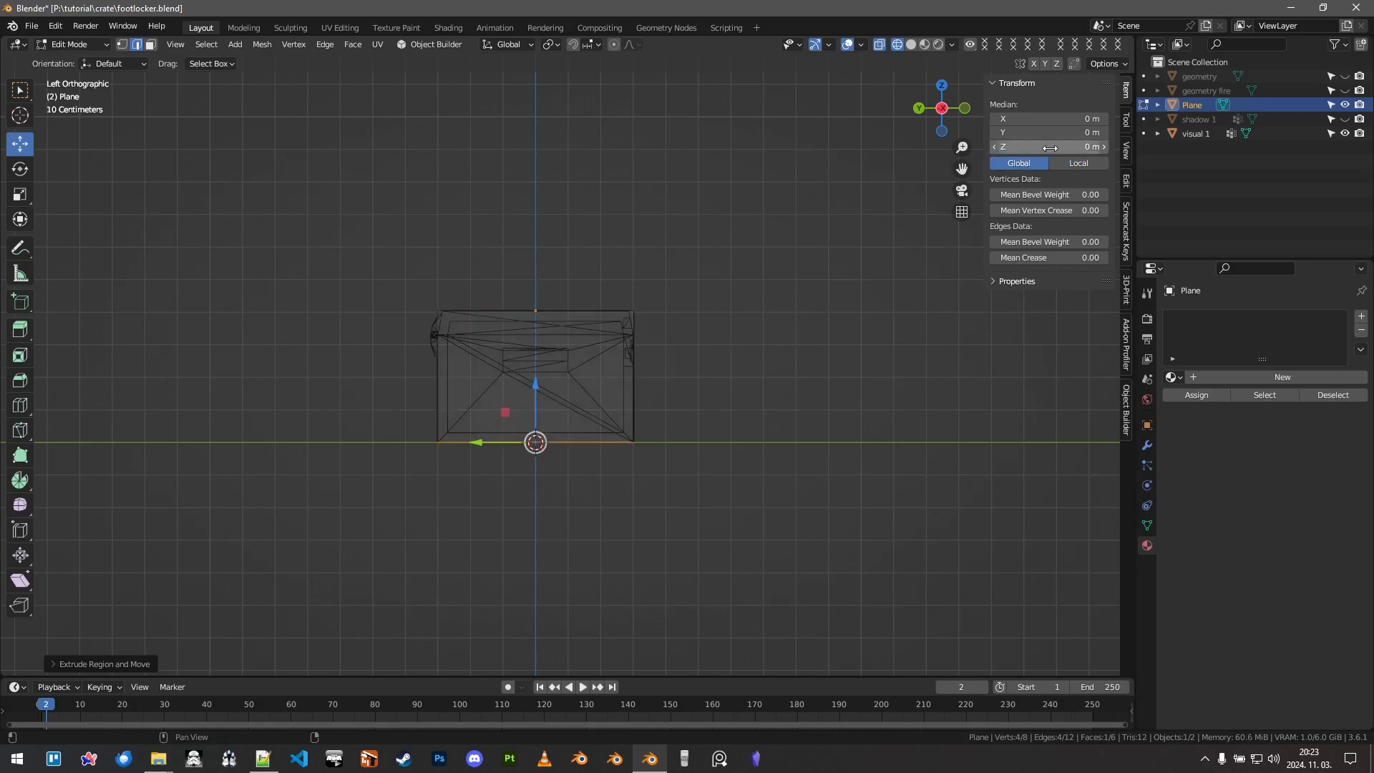
Step: Scale the bottom face outward around the crate to about 1.73 m in Y and 2.44 m in X
scroll(639, 427, "down", 3)
middle_click_drag(672, 372, 672, 497)
key("s")
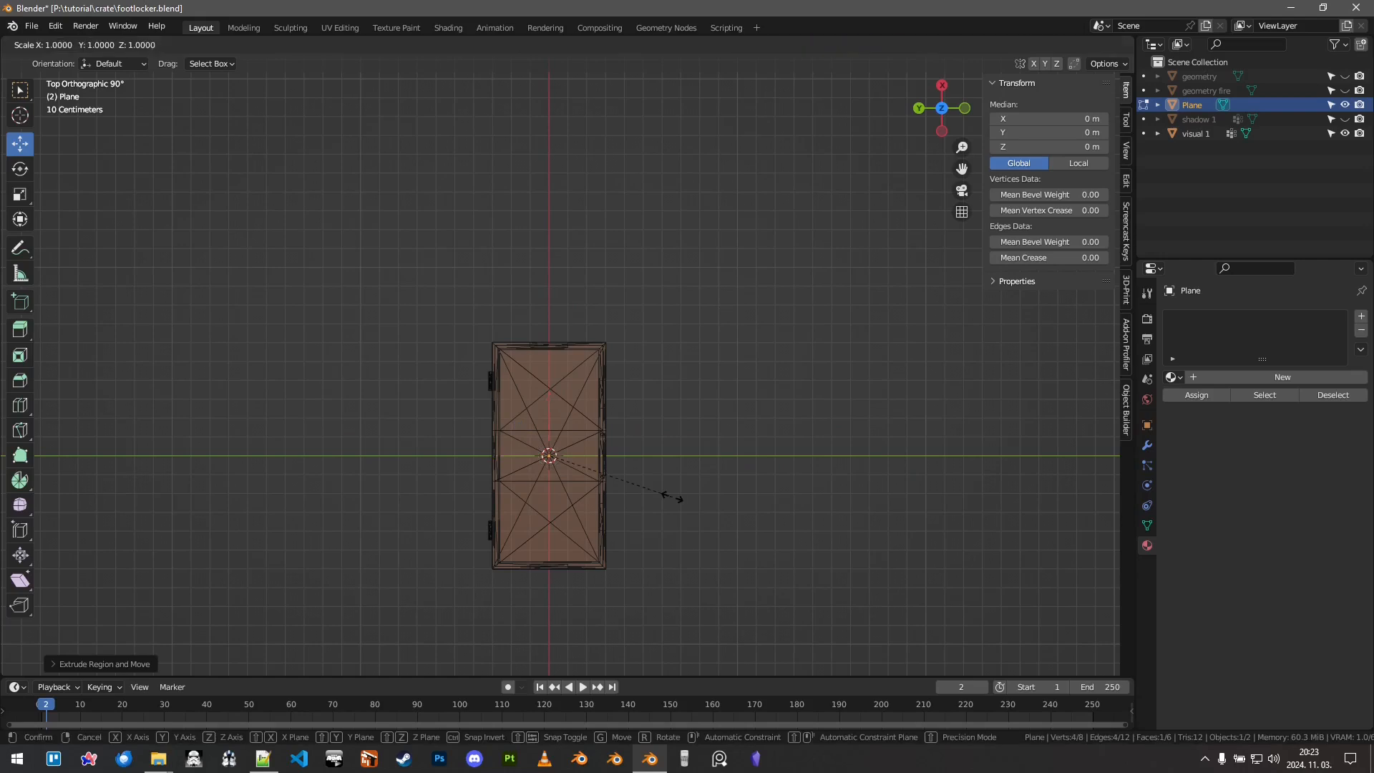
key("y")
left_click(823, 502)
key("s")
key("x")
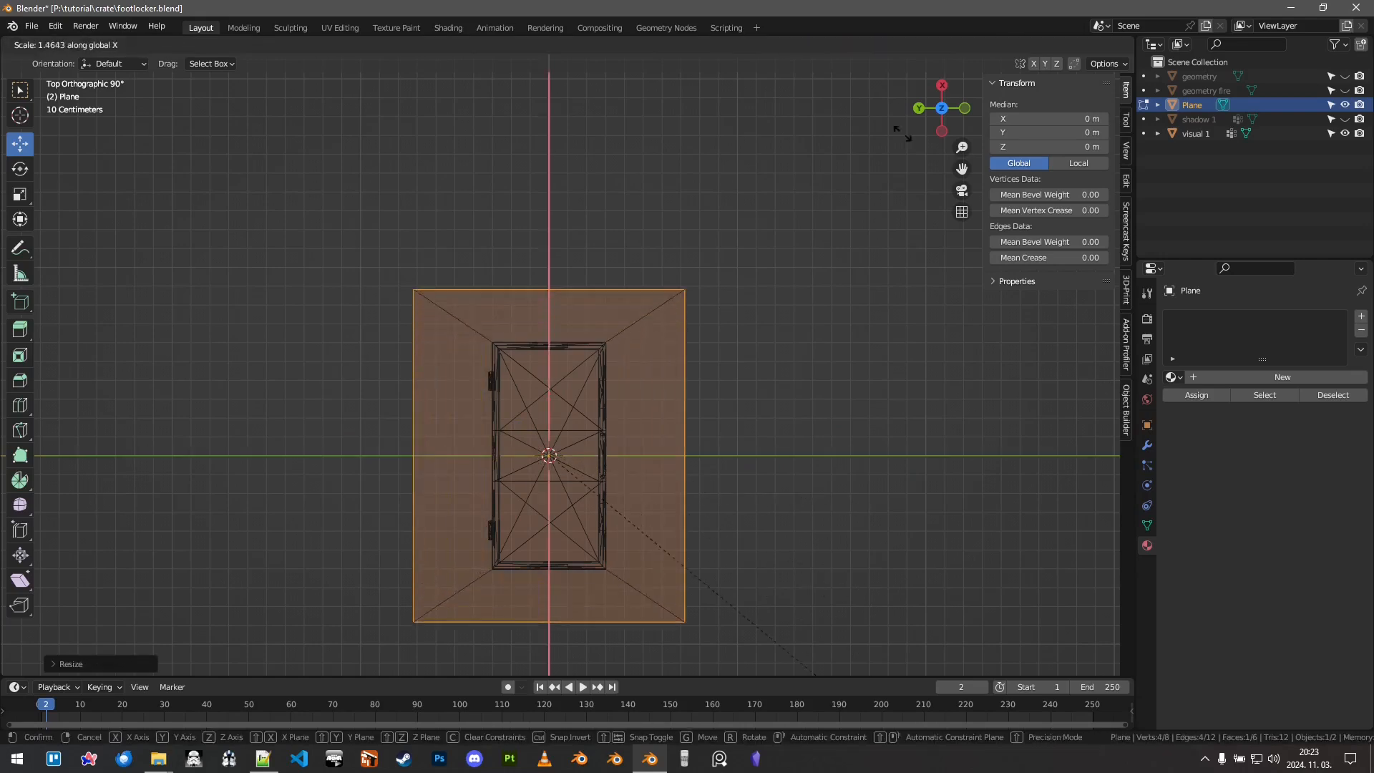
left_click(951, 254)
Step: Move the widened bottom face down along Z to about 0.09 m below the ground
middle_click_drag(500, 160, 649, 320)
scroll(649, 320, "down", 3)
key("g")
key("z")
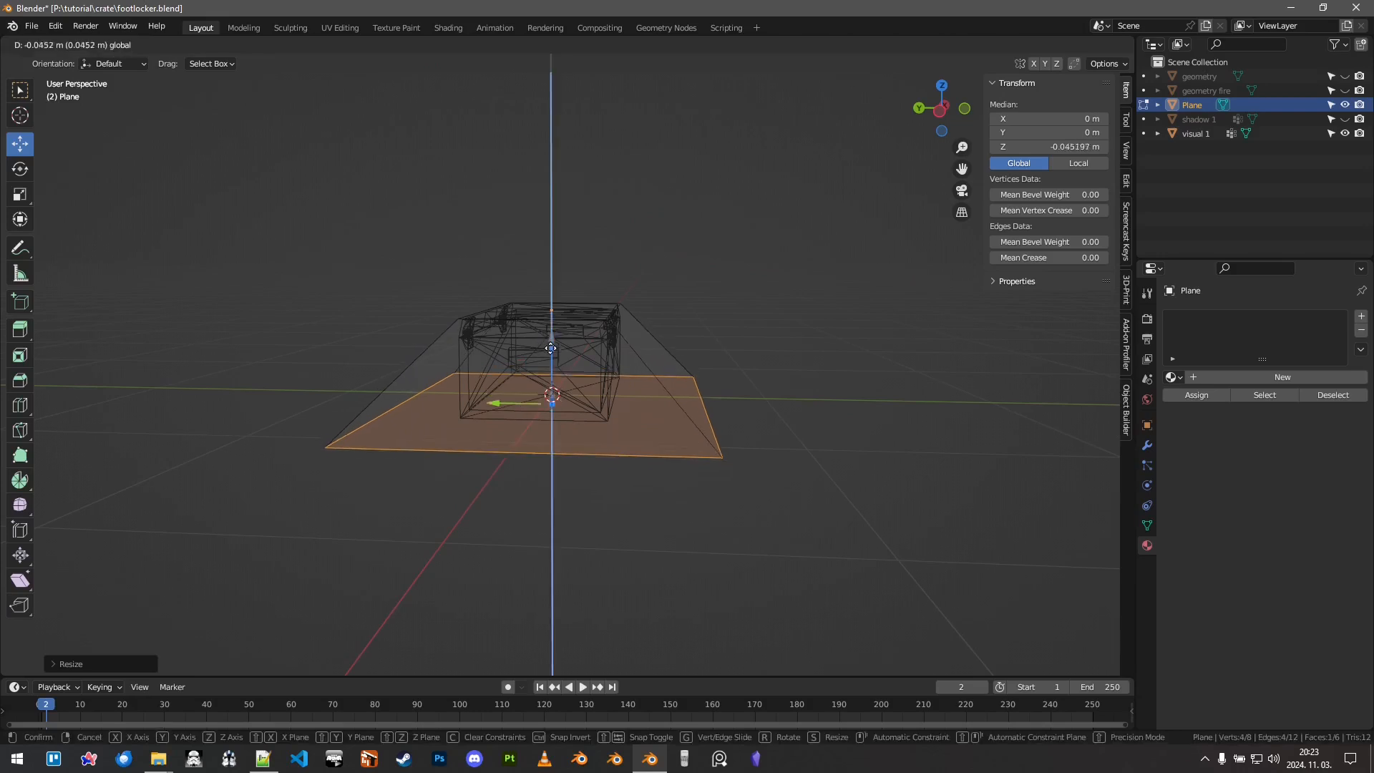
left_click(743, 416)
key("y")
left_click(771, 428)
Step: Delete the bottom face of the extruded shape, leaving its underside open
key("x")
middle_click_drag(796, 410, 671, 366)
key("x")
left_click(662, 419)
Step: Select the whole mesh, recalculate its normals and apply Shade Smooth to the object
key("Tab")
key("Tab")
key("a")
key("a")
key("a")
key("ctrl+n")
key("Tab")
key("space")
key("Return")
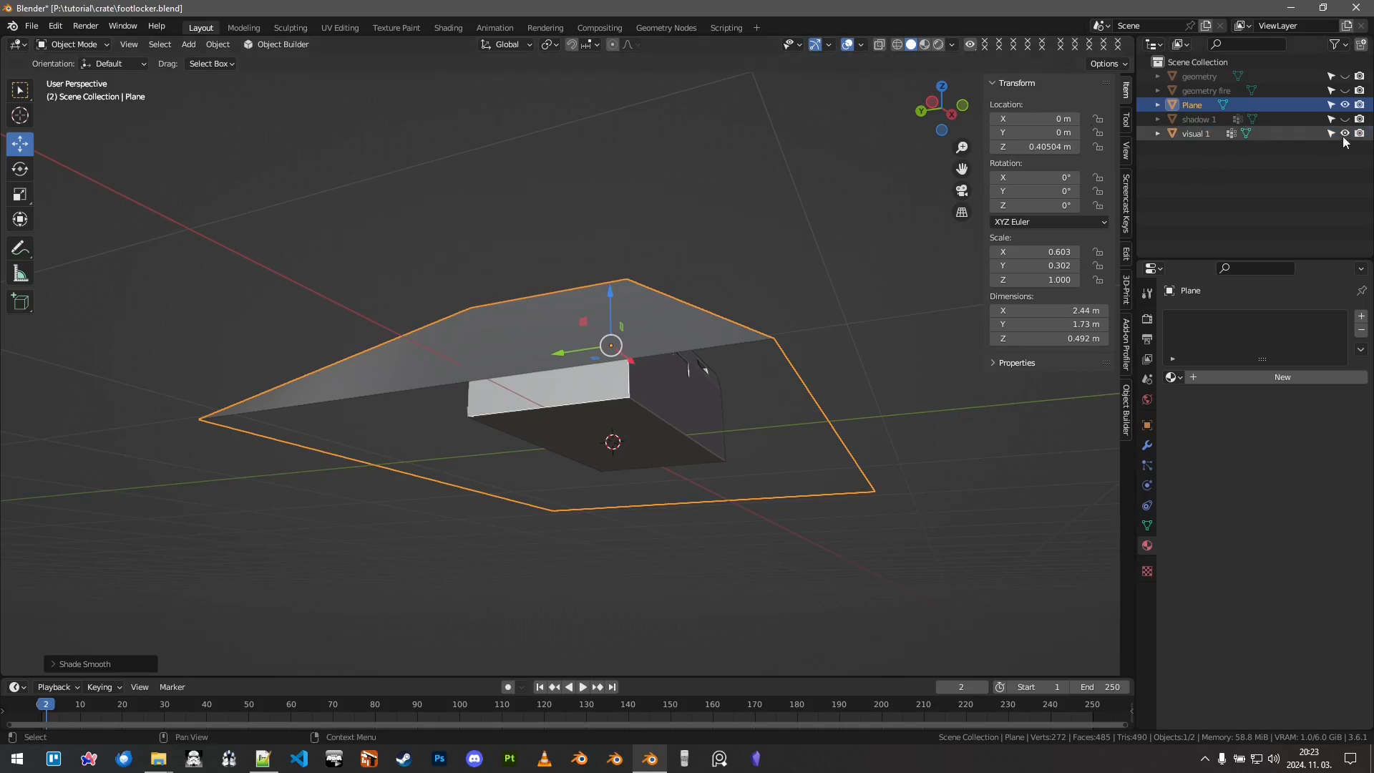
Step: Rename the plane to reoadway and enable Is P3D LOD on it with the LOD type Roadway
double_click(1194, 105)
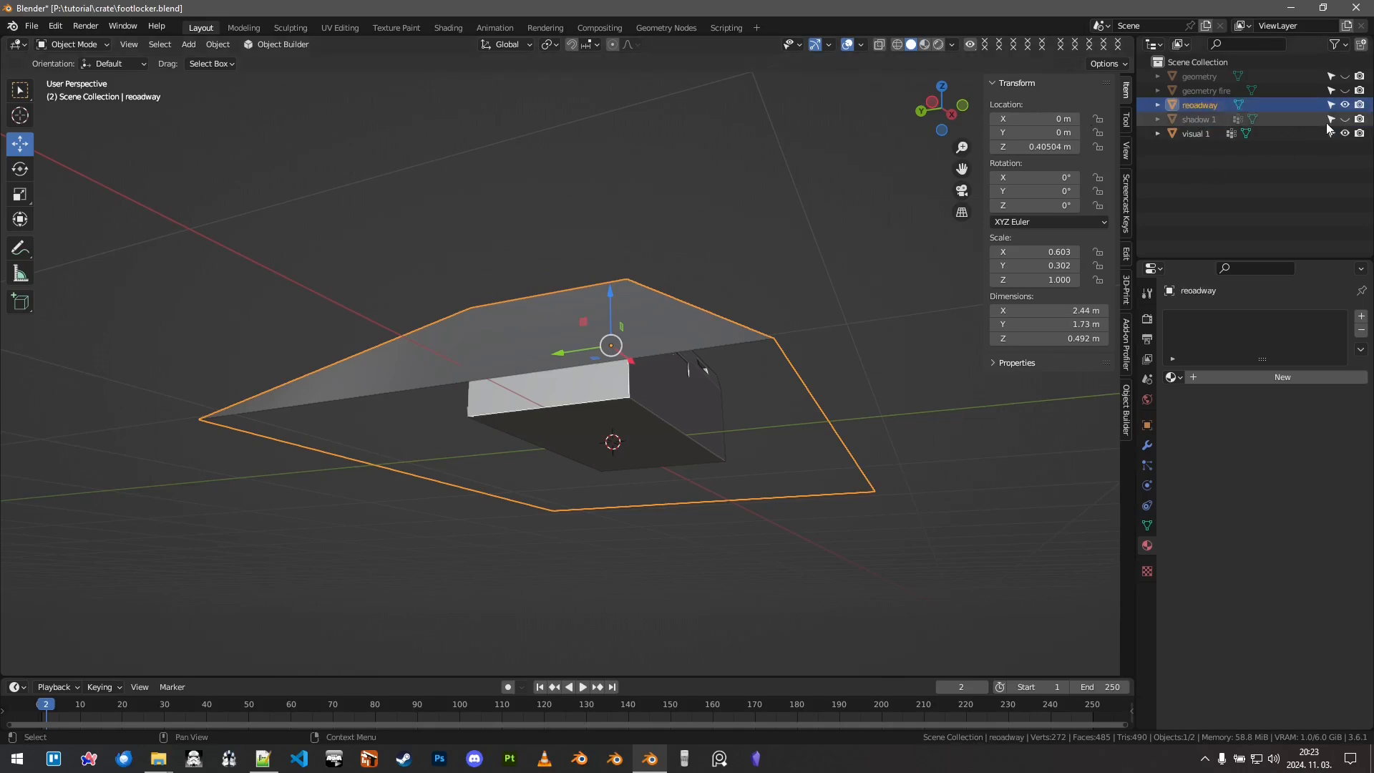
left_click(1146, 525)
scroll(1247, 554, "down", 3)
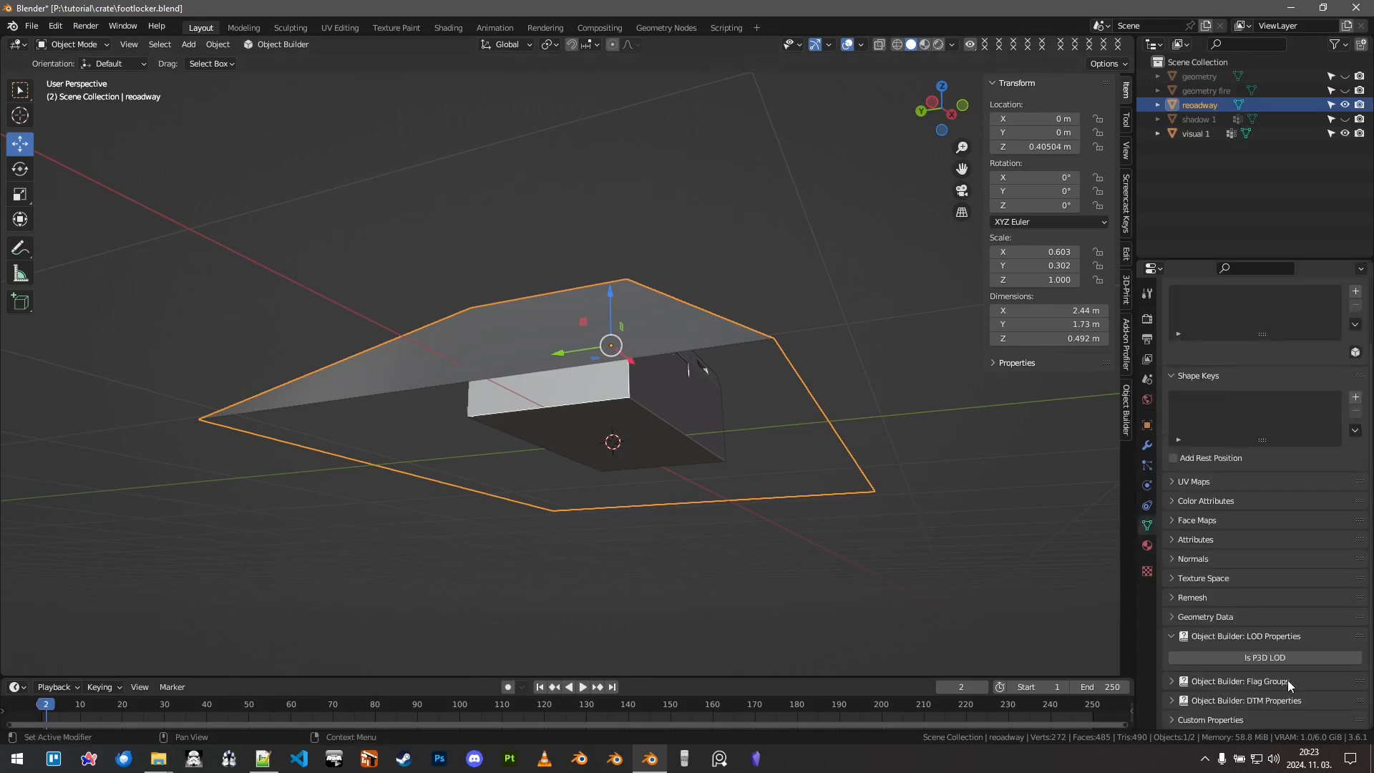
left_click(1279, 655)
left_click(1292, 676)
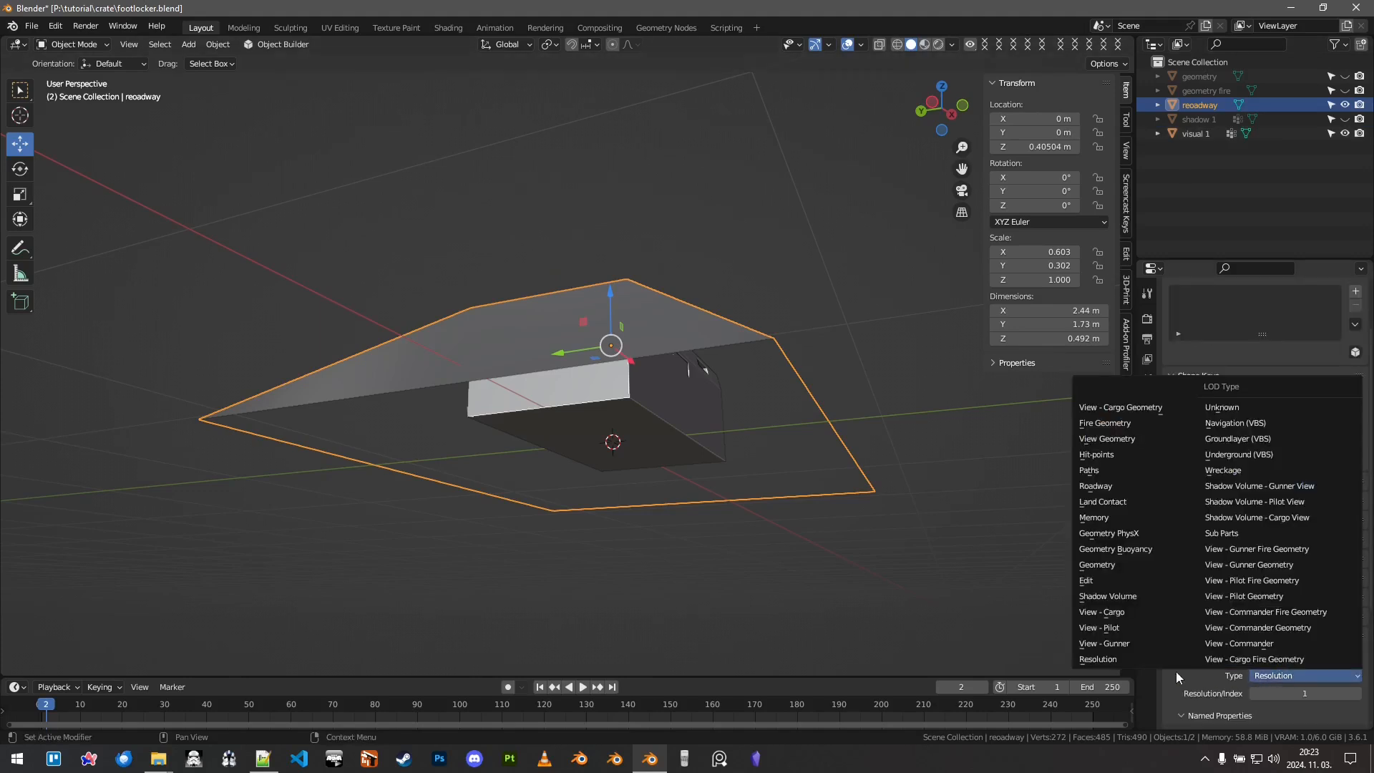
left_click(1114, 485)
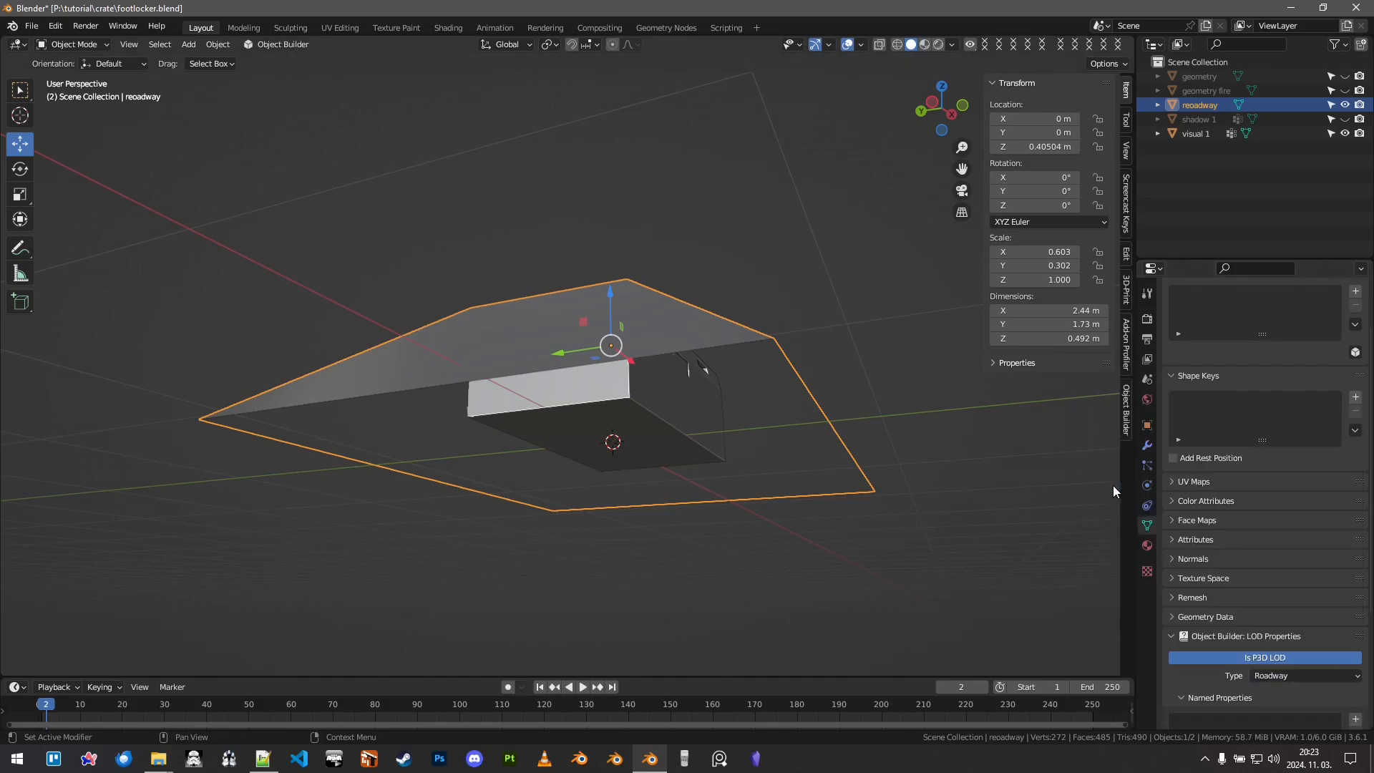
scroll(1283, 595, "down", 3)
Step: Hide the reoadway object and add a 2 m cube mesh at the world origin
middle_click_drag(740, 355, 718, 436)
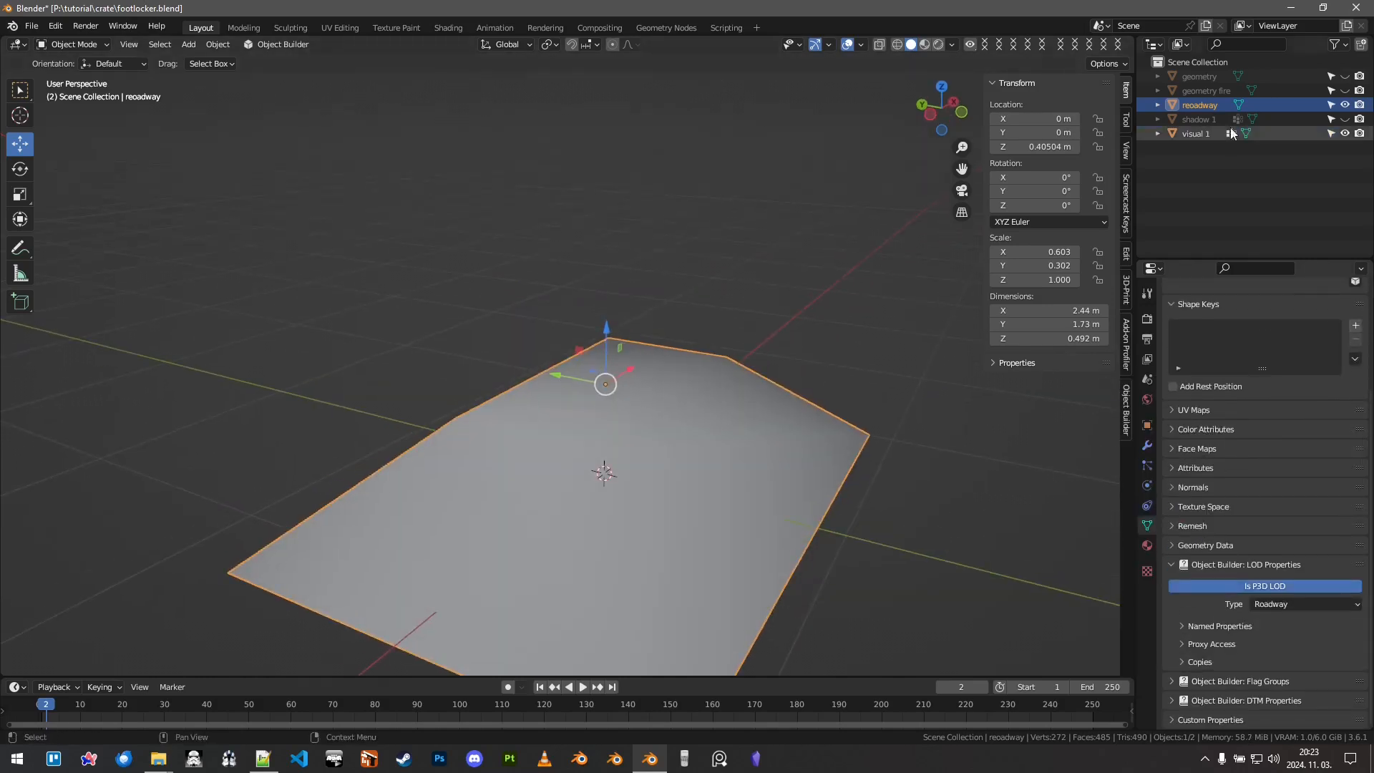
left_click(1344, 106)
middle_click_drag(690, 370, 613, 385)
scroll(576, 425, "up", 3)
scroll(577, 426, "down", 3)
key("shift+s")
scroll(728, 374, "up", 3)
key("shift+a")
mouse_move(616, 383)
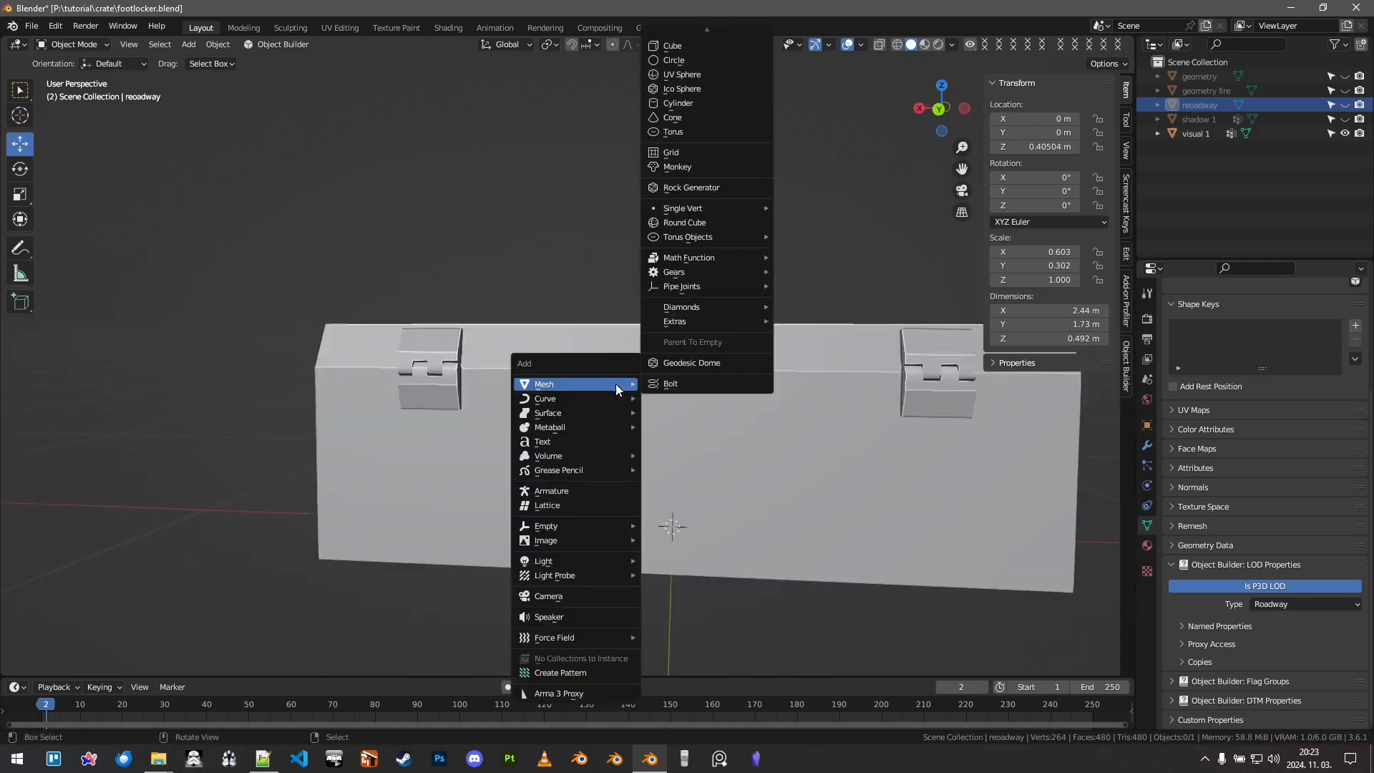
left_click(701, 47)
scroll(727, 335, "down", 5)
middle_click_drag(727, 335, 692, 380)
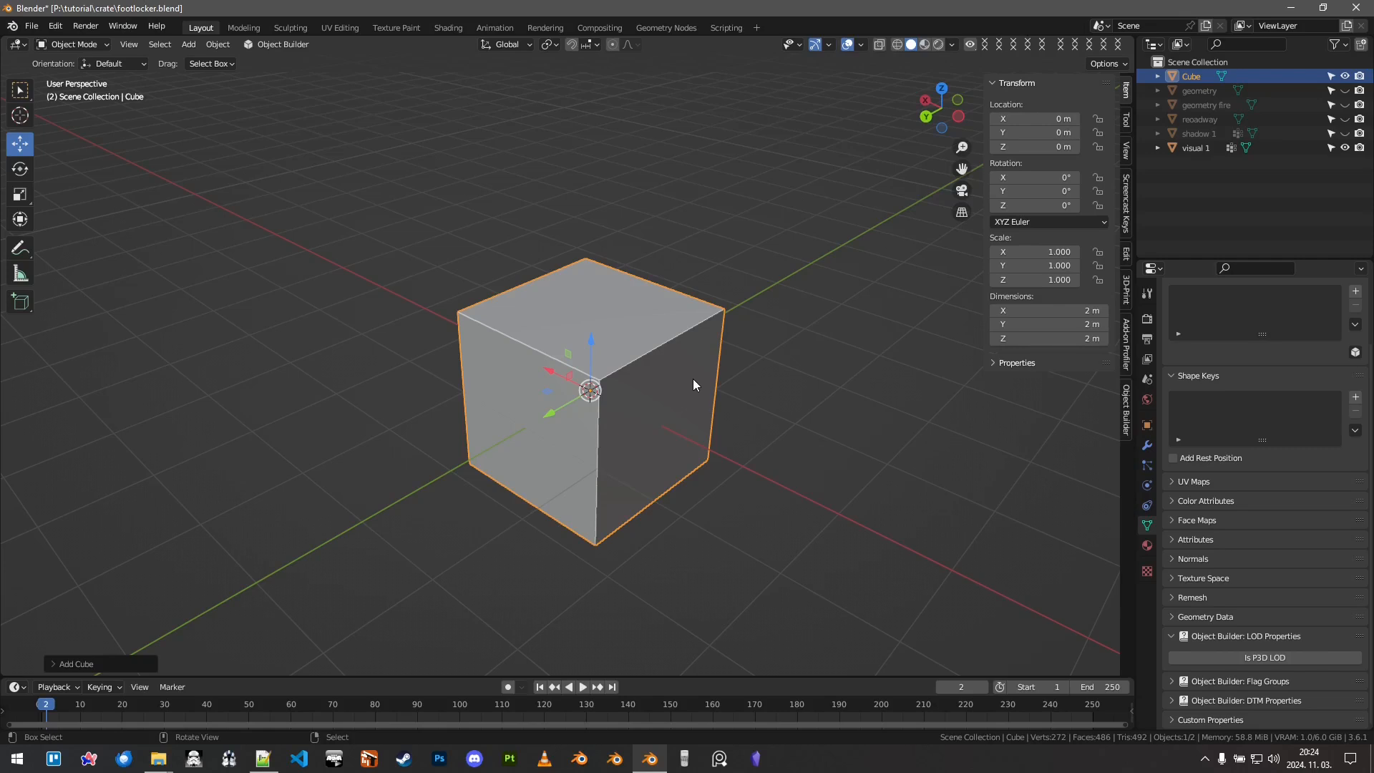
middle_click_drag(683, 379, 741, 351, "alt")
Step: Merge all of the cube's vertices into a single vertex in Edit Mode
key("Tab")
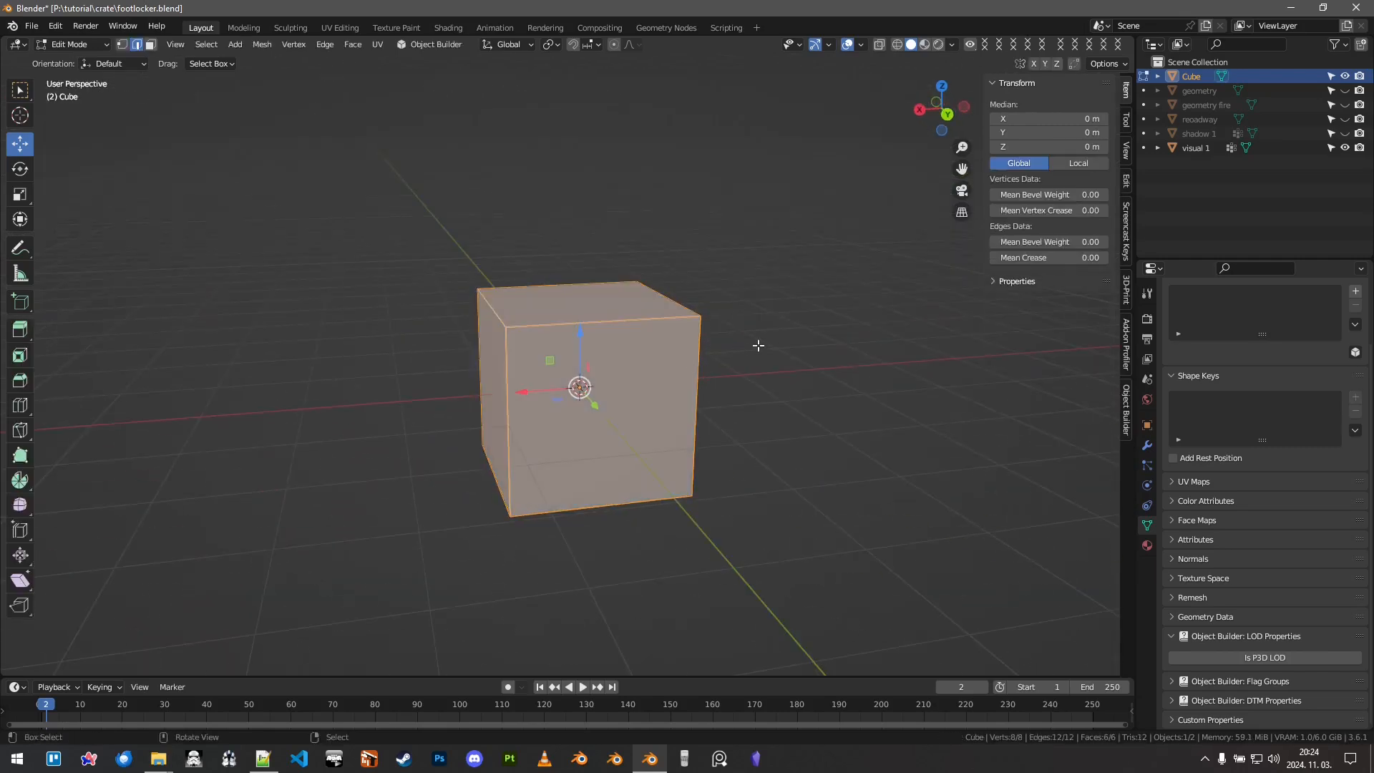
key("m")
left_click(756, 346)
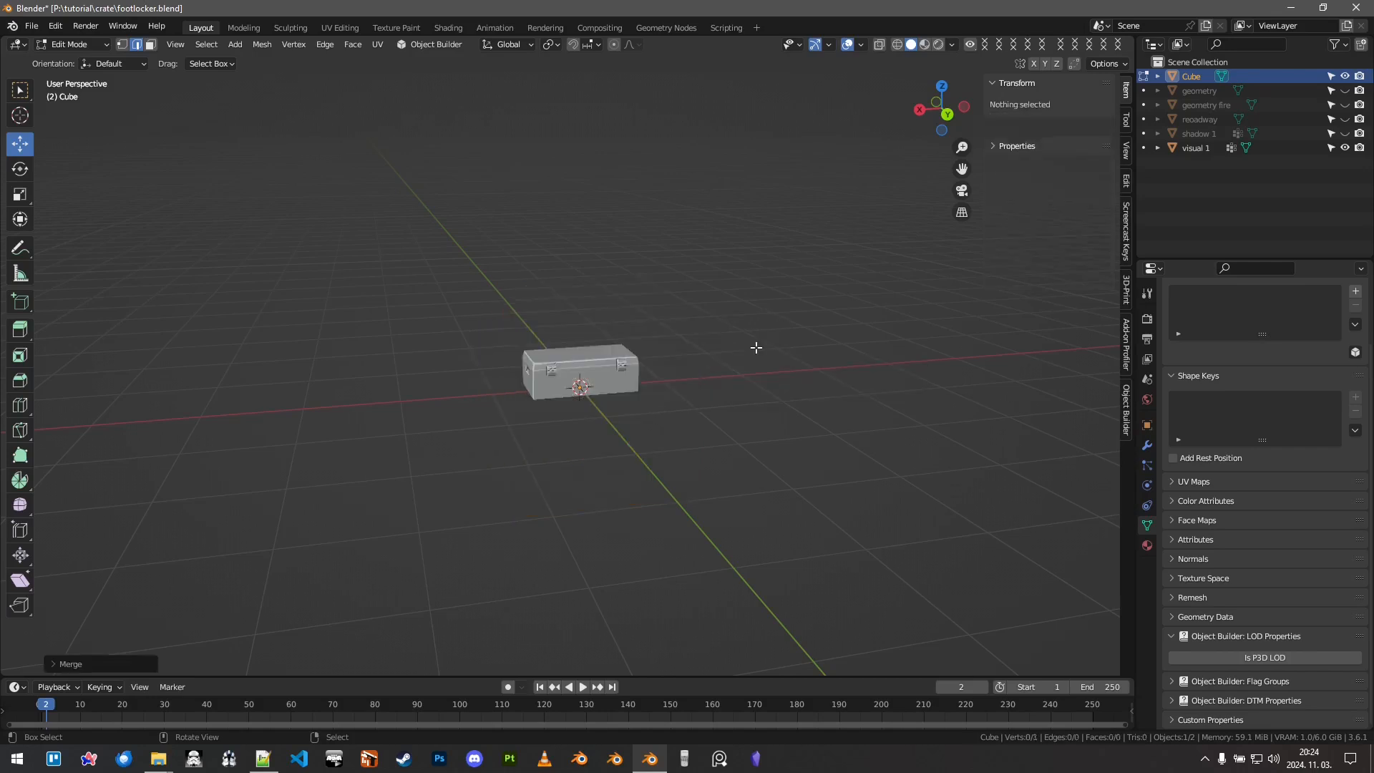
Step: Select the Cube's single vertex and move it in the side view onto the rear lid hinge
key("ctrl+Tab")
left_click(675, 282)
scroll(690, 336, "up", 5)
key("a")
key("a")
middle_click_drag(681, 428, 602, 394)
key("a")
scroll(602, 393, "up", 8)
key("g")
left_click(288, 206)
middle_click_drag(289, 206, 498, 333)
key("g")
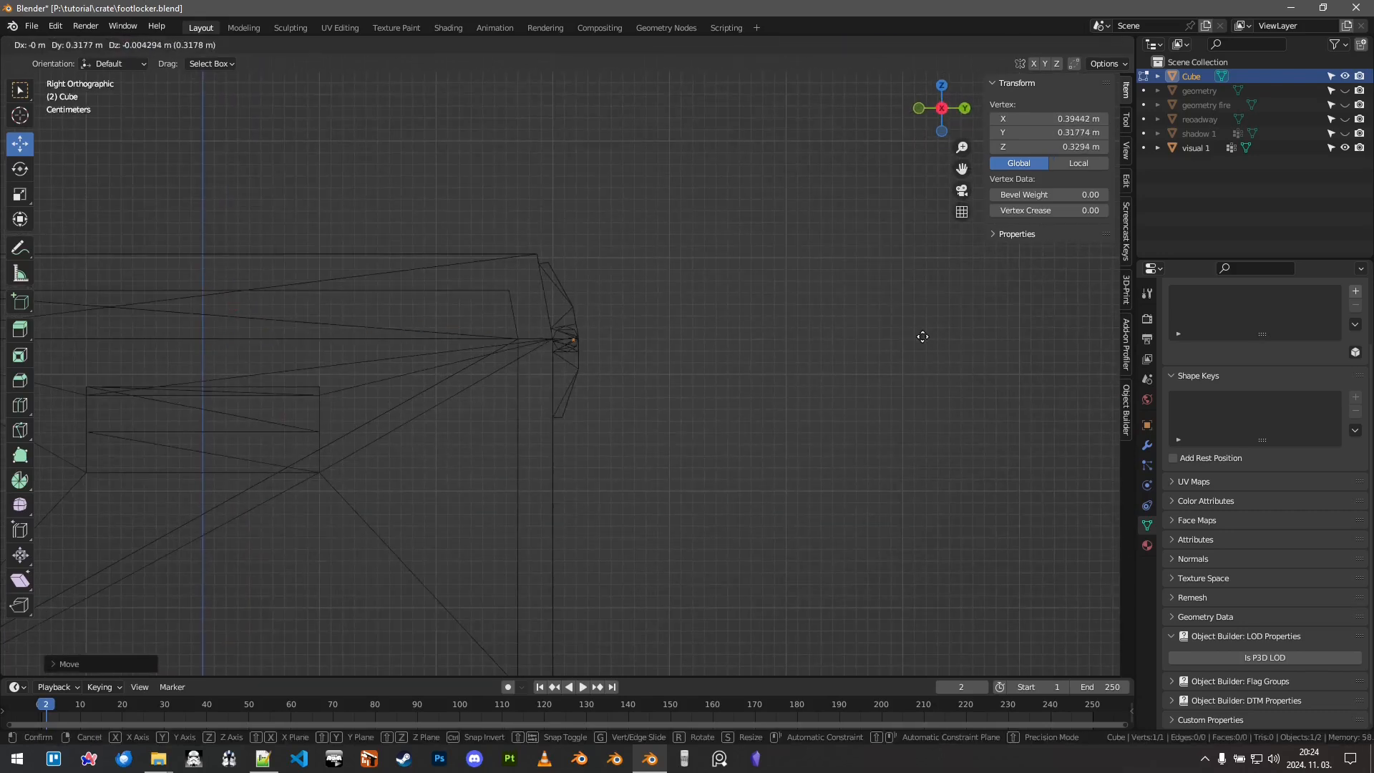
left_click(919, 337)
Step: Switch from the Cube to the visual 1 object and open it in Edit Mode with solid shading
scroll(705, 322, "up", 10)
middle_click_drag(650, 279, 692, 386, "shift")
scroll(691, 386, "down", 2)
mouse_move(638, 350)
middle_mouse_down()
mouse_move(671, 367)
mouse_move(560, 426)
middle_mouse_up()
key("Tab")
left_click(473, 414)
key("shift+z")
key("Tab")
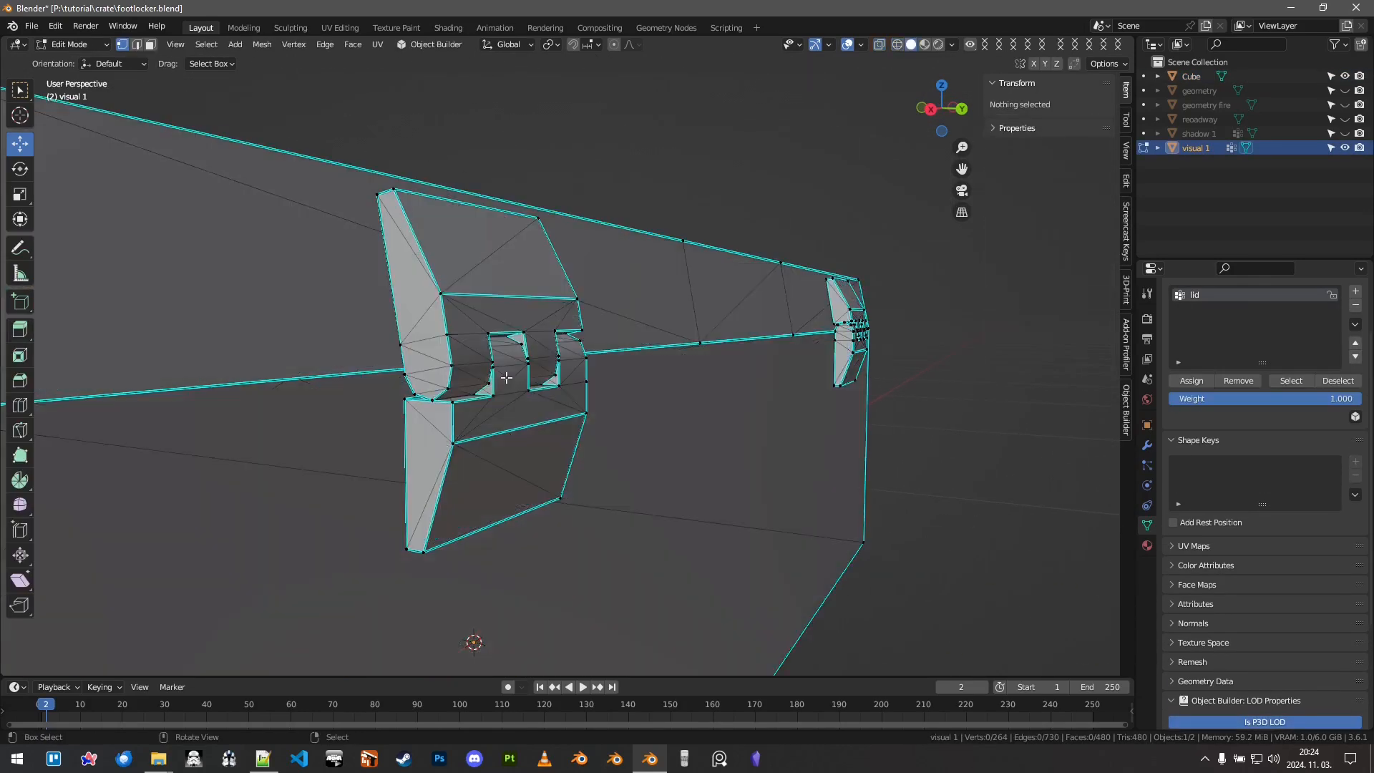
Step: Select two opposite vertices on the end of the hinge barrel and snap the 3D cursor to their midpoint
scroll(506, 377, "up", 4)
scroll(505, 390, "down", 2)
middle_click_drag(506, 393, 351, 390)
scroll(554, 384, "up", 6)
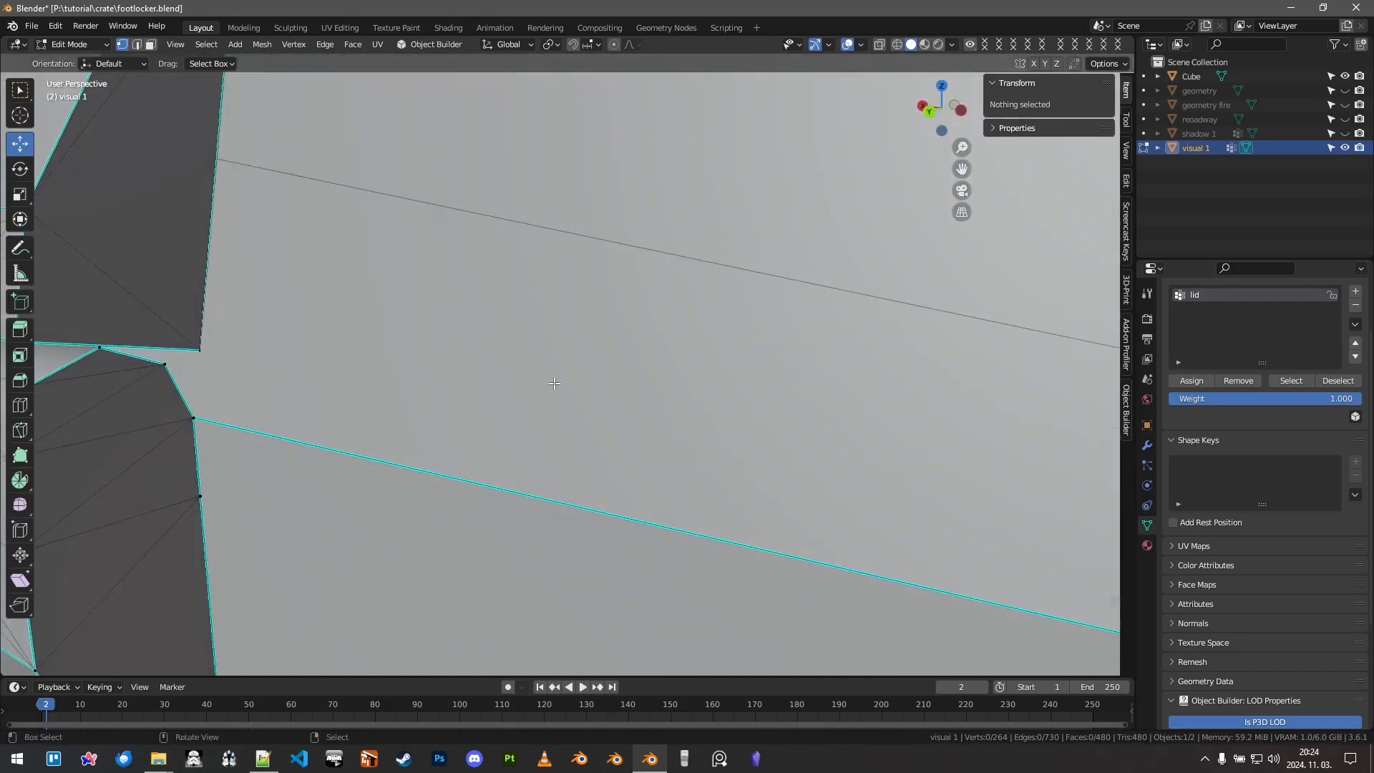
scroll(554, 384, "down", 2)
middle_click_drag(554, 383, 647, 318, "shift")
right_click(414, 335)
right_click(328, 349, "shift")
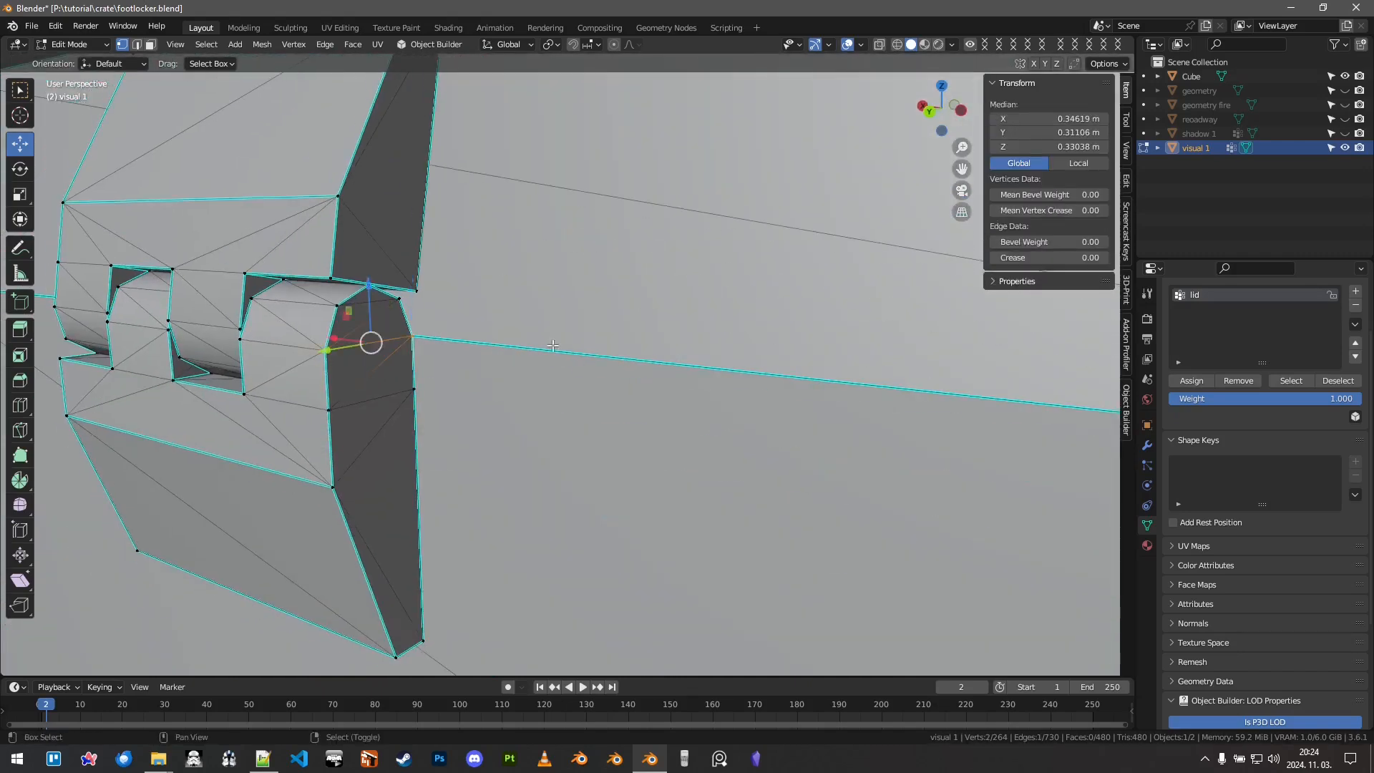
key("shift+s")
left_click(555, 407)
key("Tab")
Step: Edit the Cube mesh in wireframe and snap its vertex to the 3D cursor with Keep Offset
scroll(575, 425, "down", 7)
mouse_move(630, 424)
middle_mouse_down()
mouse_move(769, 426)
mouse_move(619, 432)
middle_mouse_up()
middle_click_drag(619, 431, 709, 429)
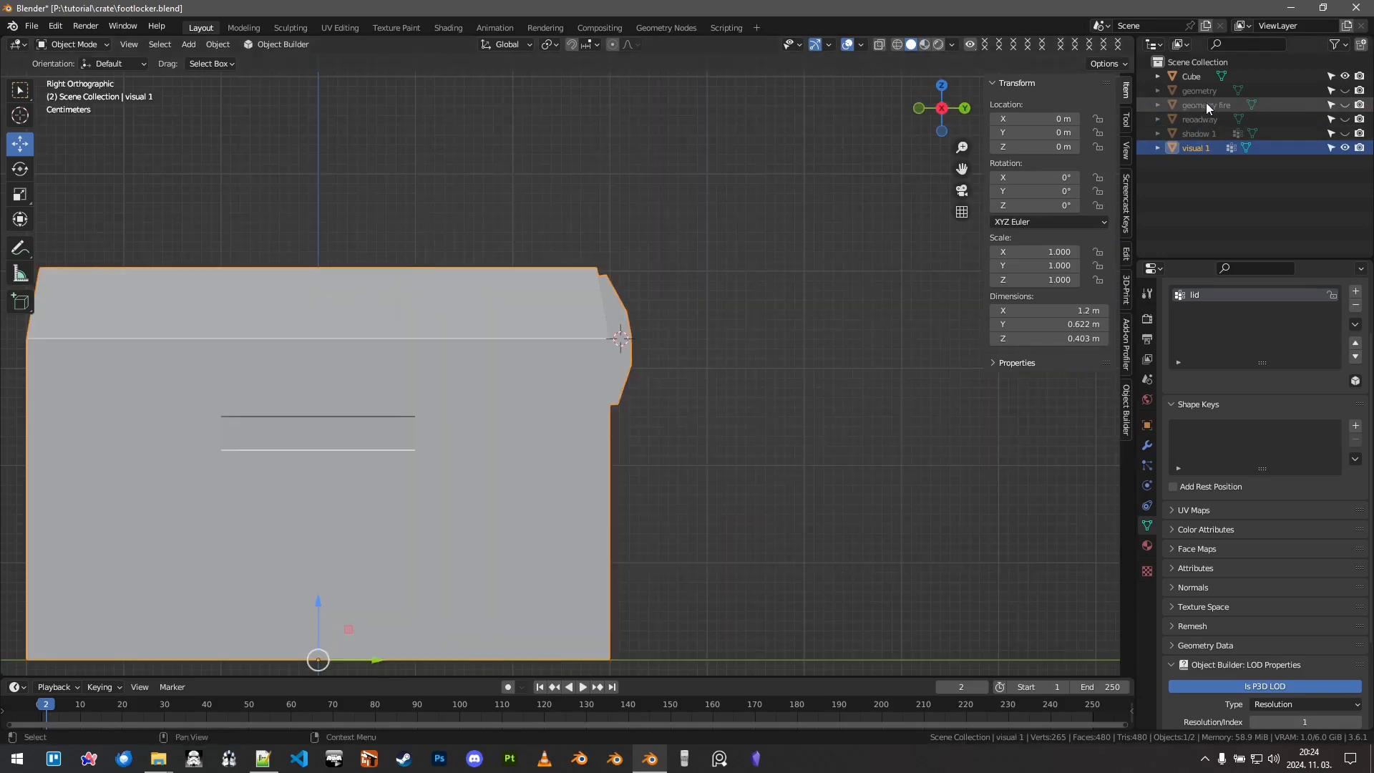
left_click(1189, 76)
key("Tab")
key("shift+z")
key("shift+s")
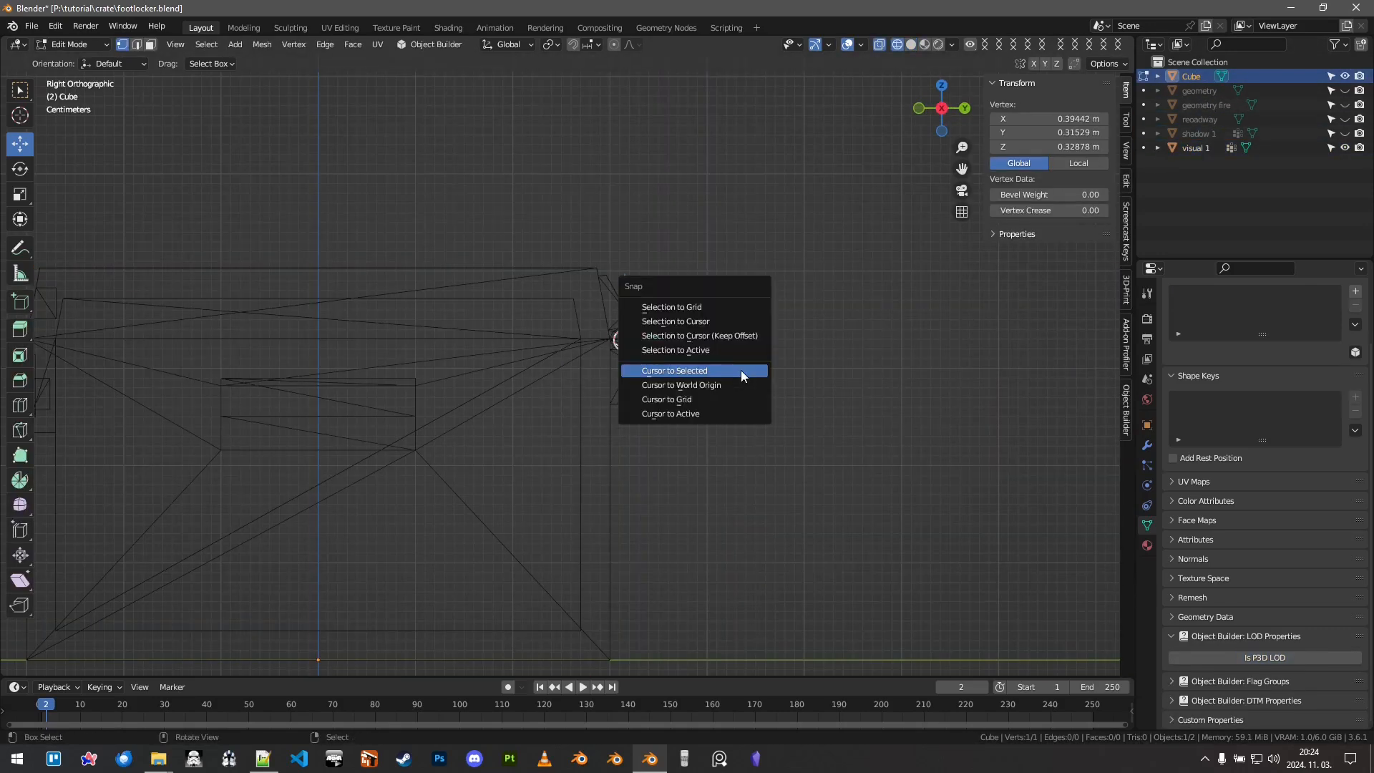
left_click(750, 335)
Step: Move the vertex along the X axis across the hinge to about 0.399 m
scroll(850, 360, "up", 3)
middle_click_drag(850, 360, 501, 408)
key("g")
key("x")
left_click_drag(488, 409, 478, 410)
scroll(570, 386, "down", 3)
middle_click_drag(679, 398, 792, 365, "shift")
scroll(572, 384, "down", 2)
Step: Return to Object Mode and add a Mirror modifier on the X axis to the Cube
key("Tab")
left_click(1145, 445)
left_click(1200, 317)
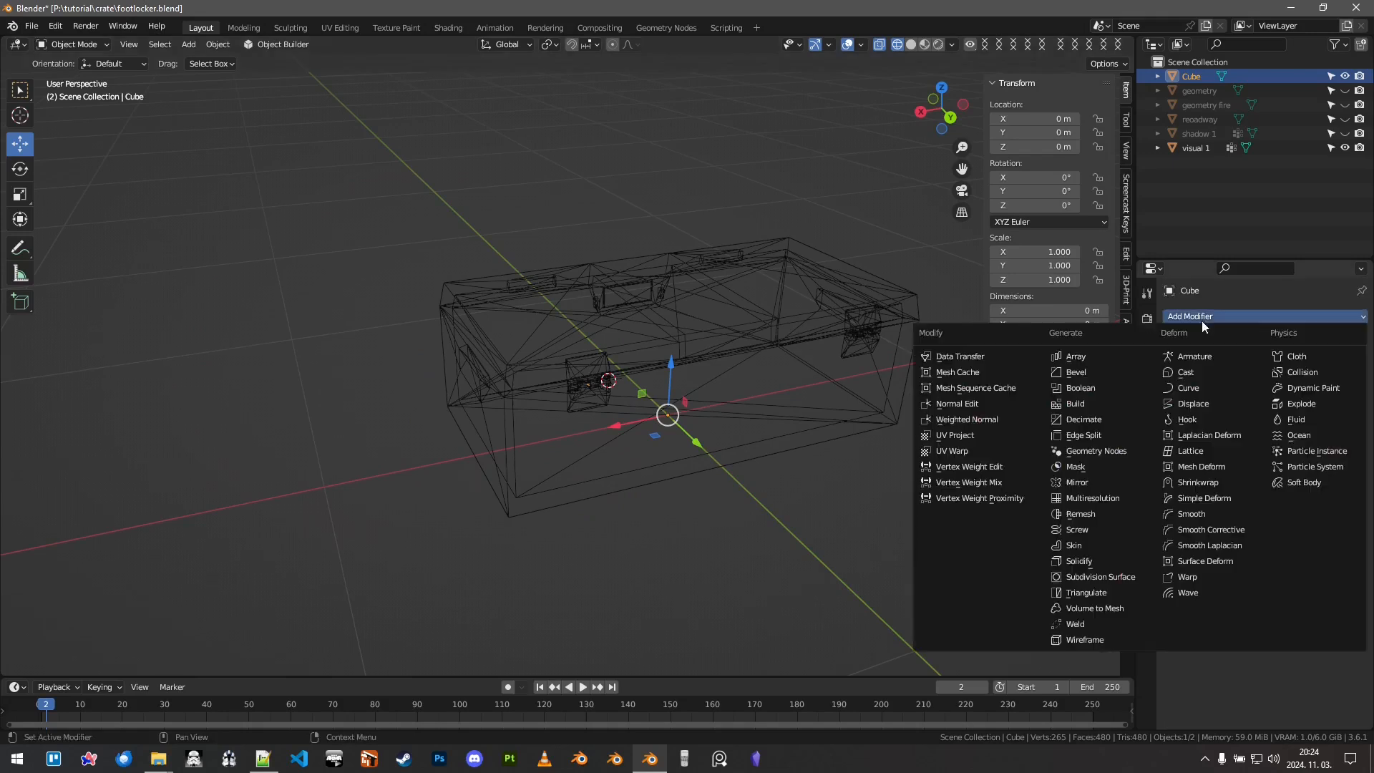
left_click(1102, 481)
middle_click_drag(785, 443, 624, 434)
Step: Add a vertex group named lid_axis to the Cube and assign the hinge vertex to it
left_click(1147, 526)
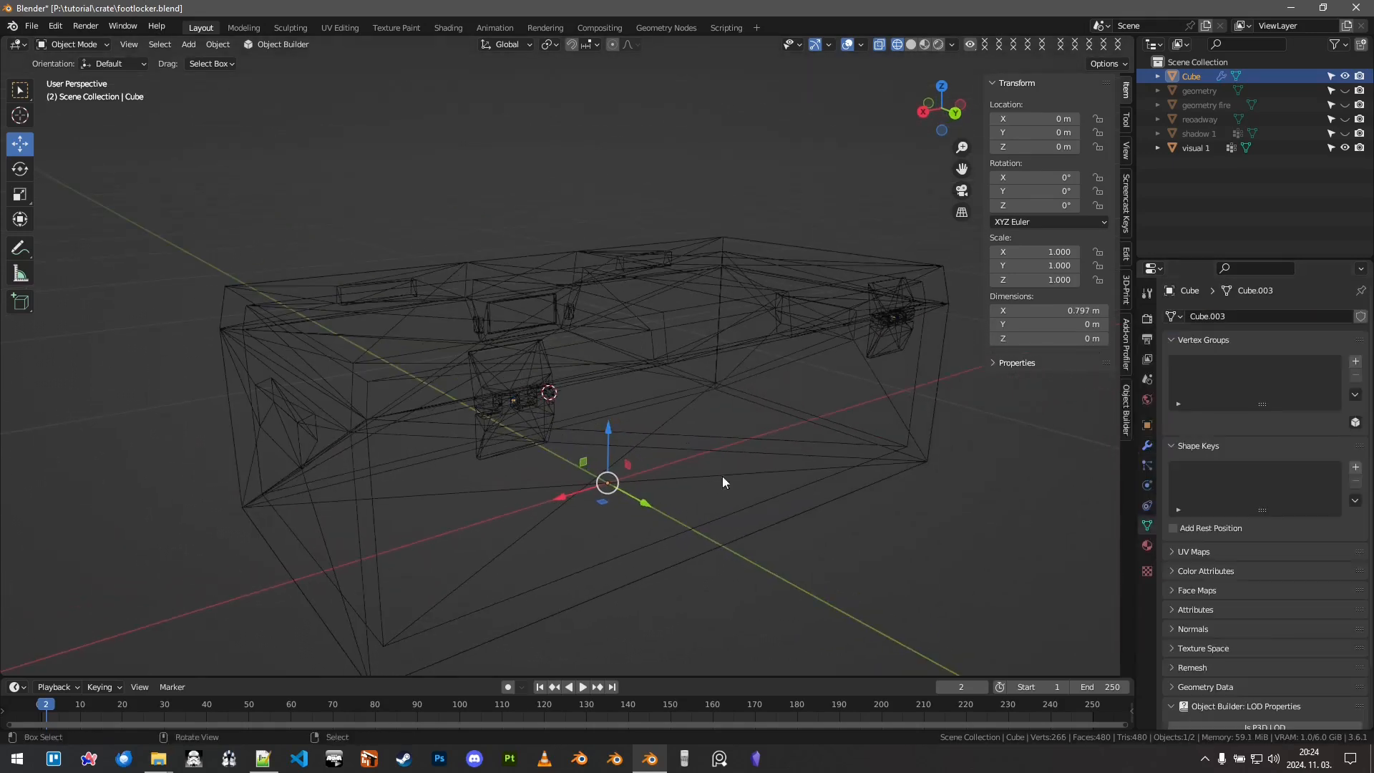
scroll(639, 423, "down", 2)
key("Tab")
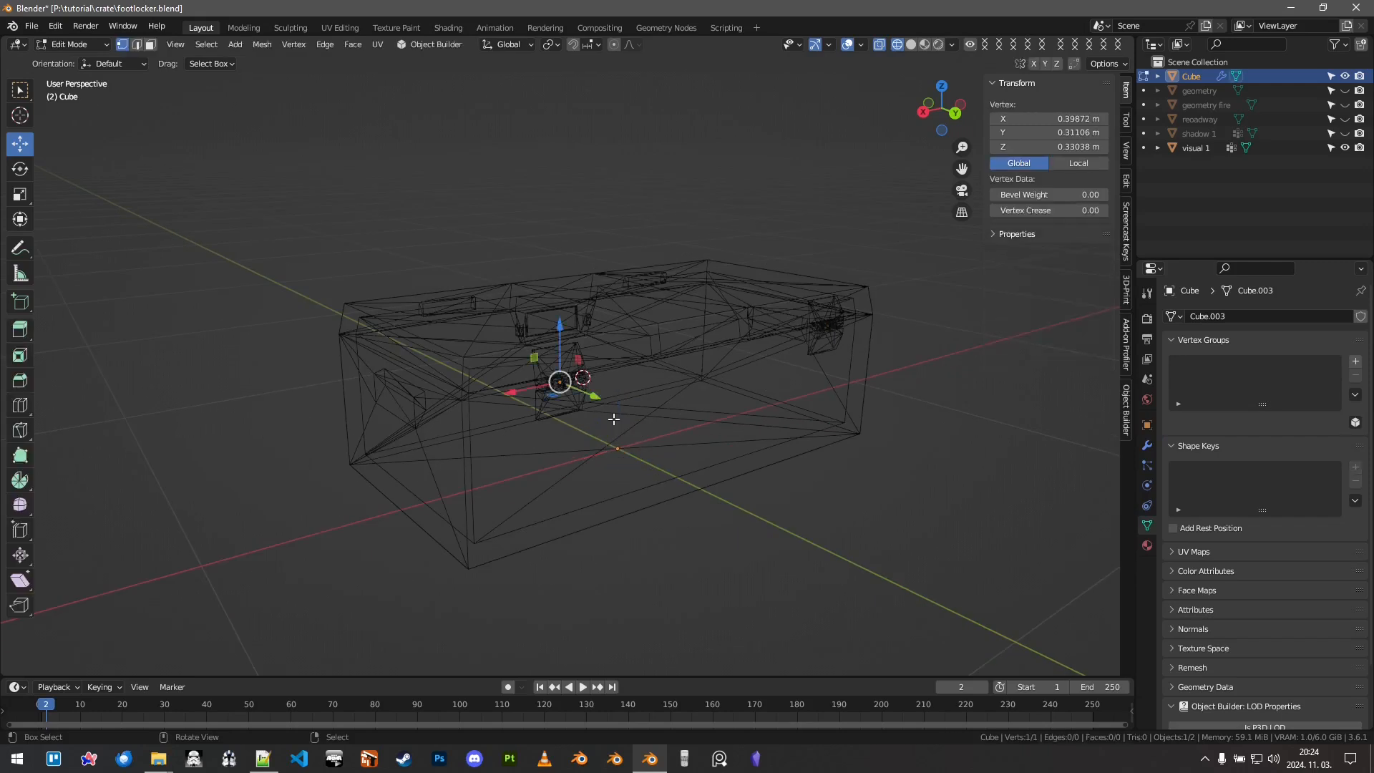
left_click(1354, 362)
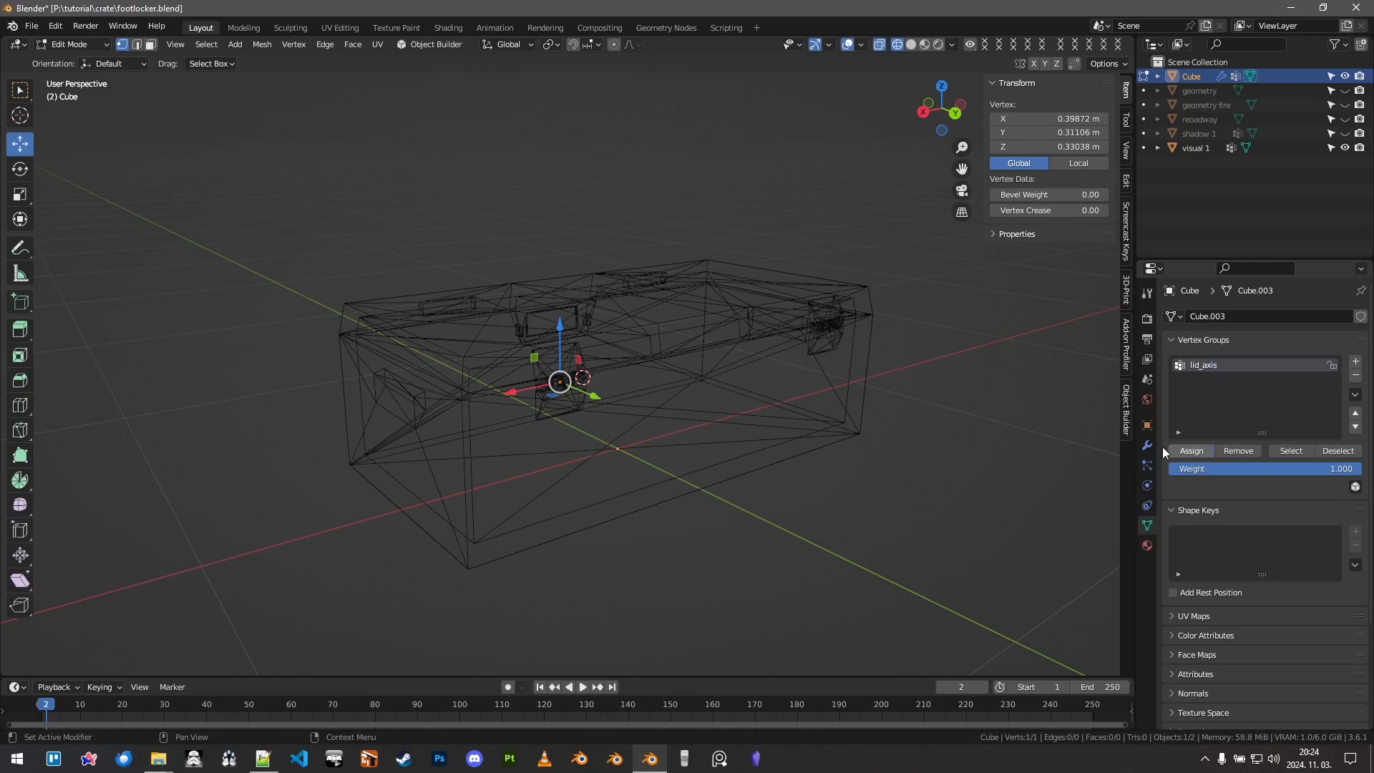
scroll(723, 362, "up", 3)
middle_click_drag(723, 363, 694, 357)
key("Tab")
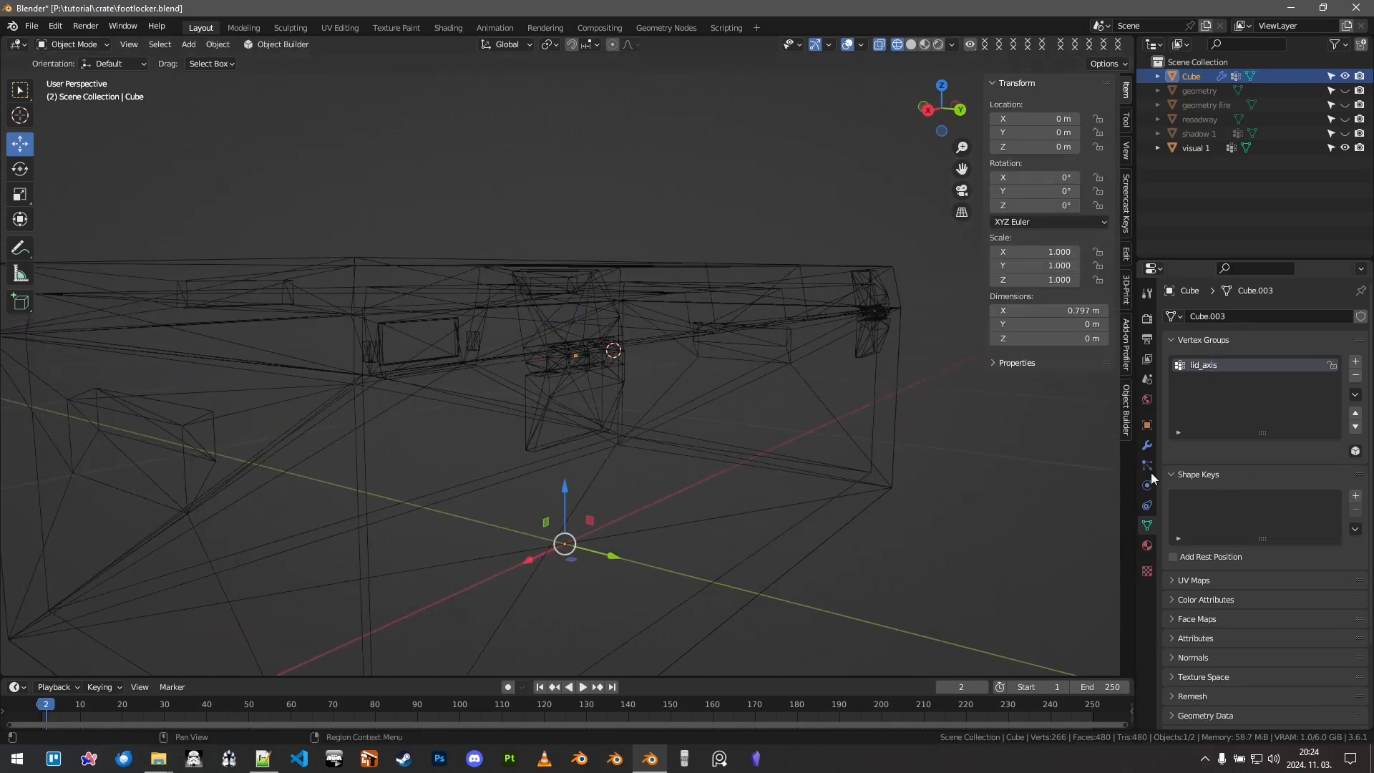
Step: Apply the Mirror modifier on the Cube so both hinge vertices become real geometry
left_click(1147, 446)
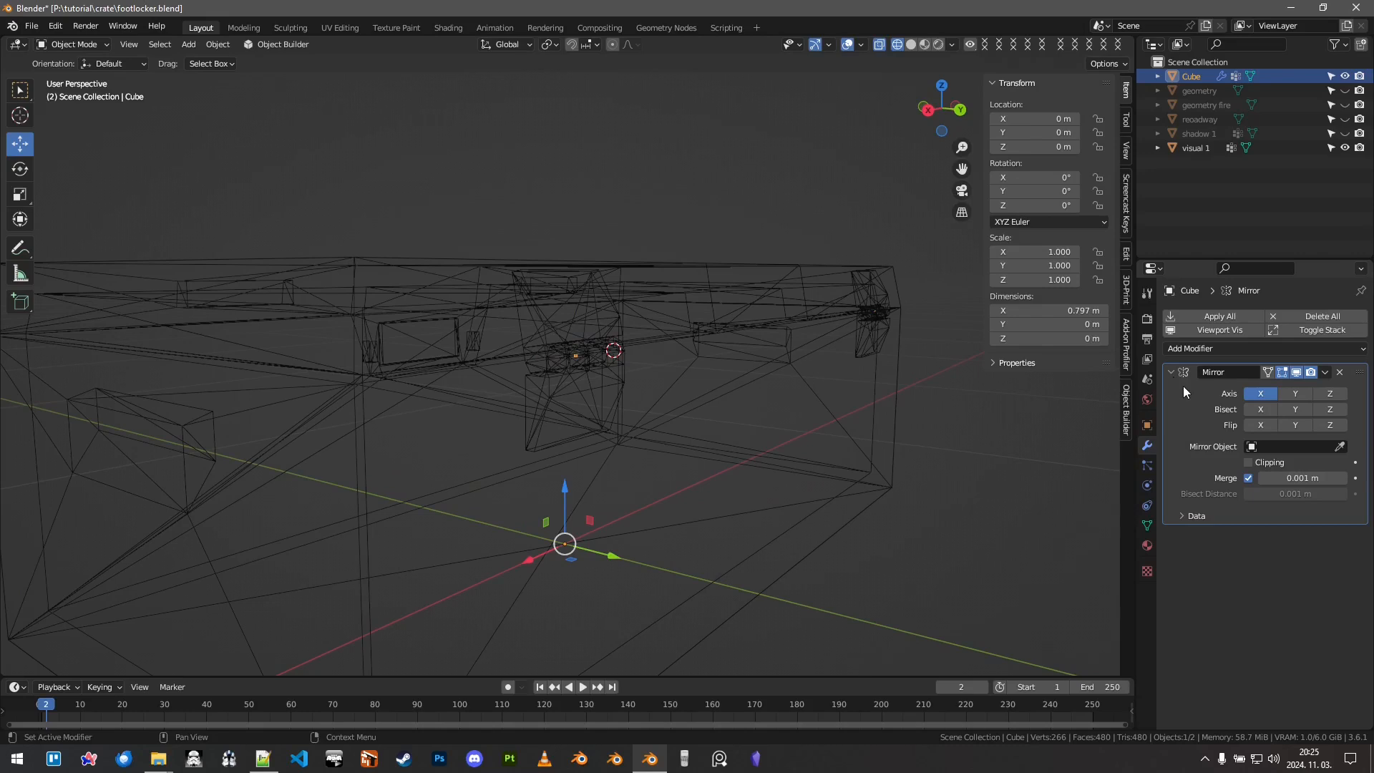
key("ctrl+a")
key("Tab")
scroll(692, 399, "down", 3)
middle_click_drag(693, 399, 748, 325)
scroll(659, 370, "down", 2)
Step: Add another cube inside the Cube's mesh in Edit Mode
key("Tab")
key("shift+s")
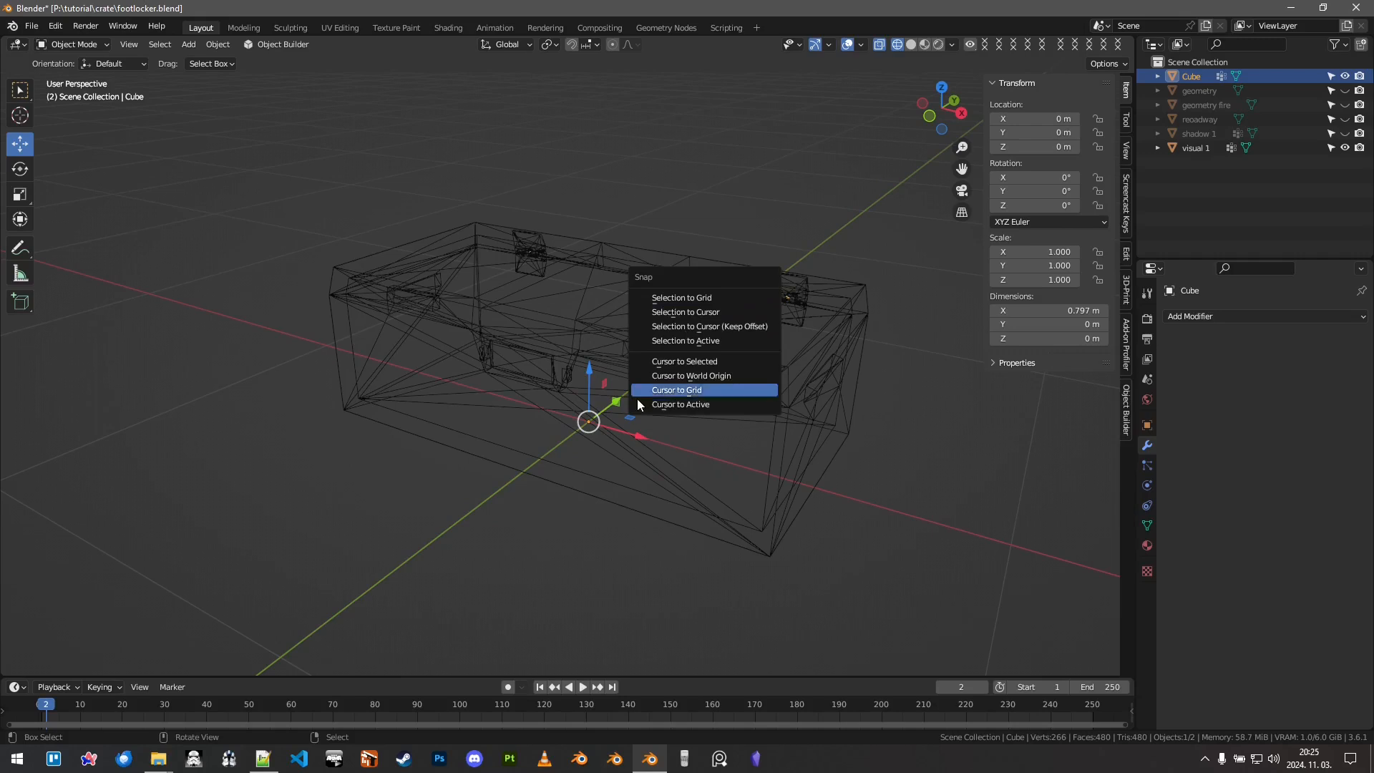
key("a")
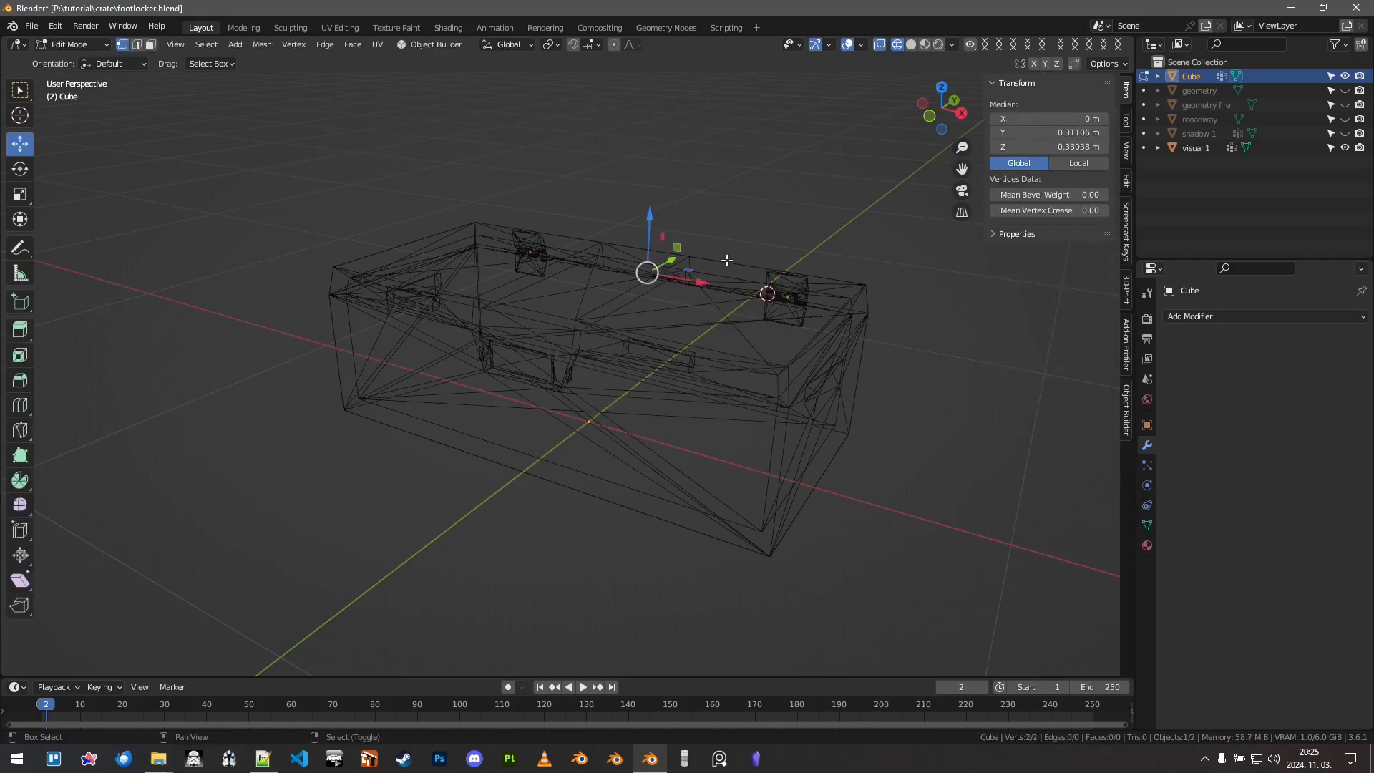
key("shift+a")
left_click(746, 275)
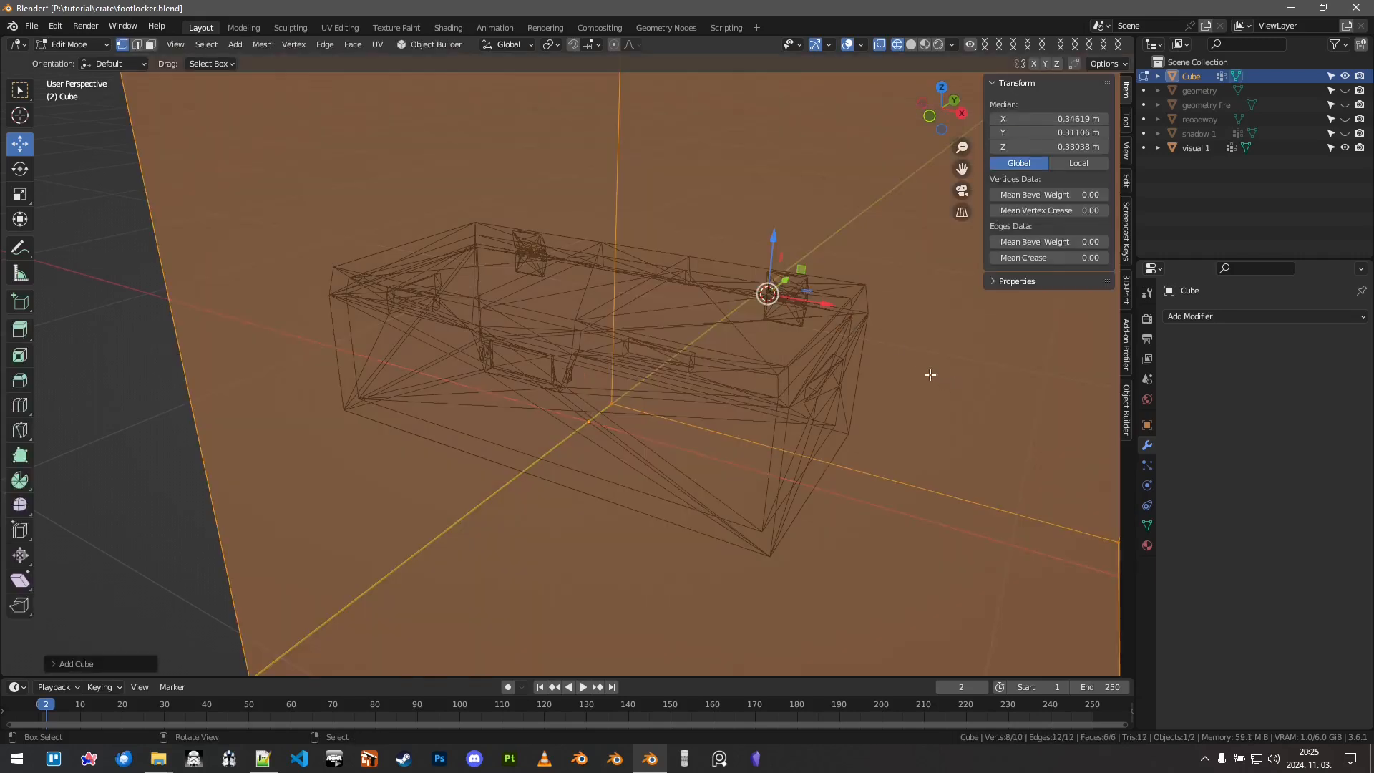
key("m")
left_click(912, 390)
middle_click_drag(913, 386, 753, 347)
key("ctrl+z")
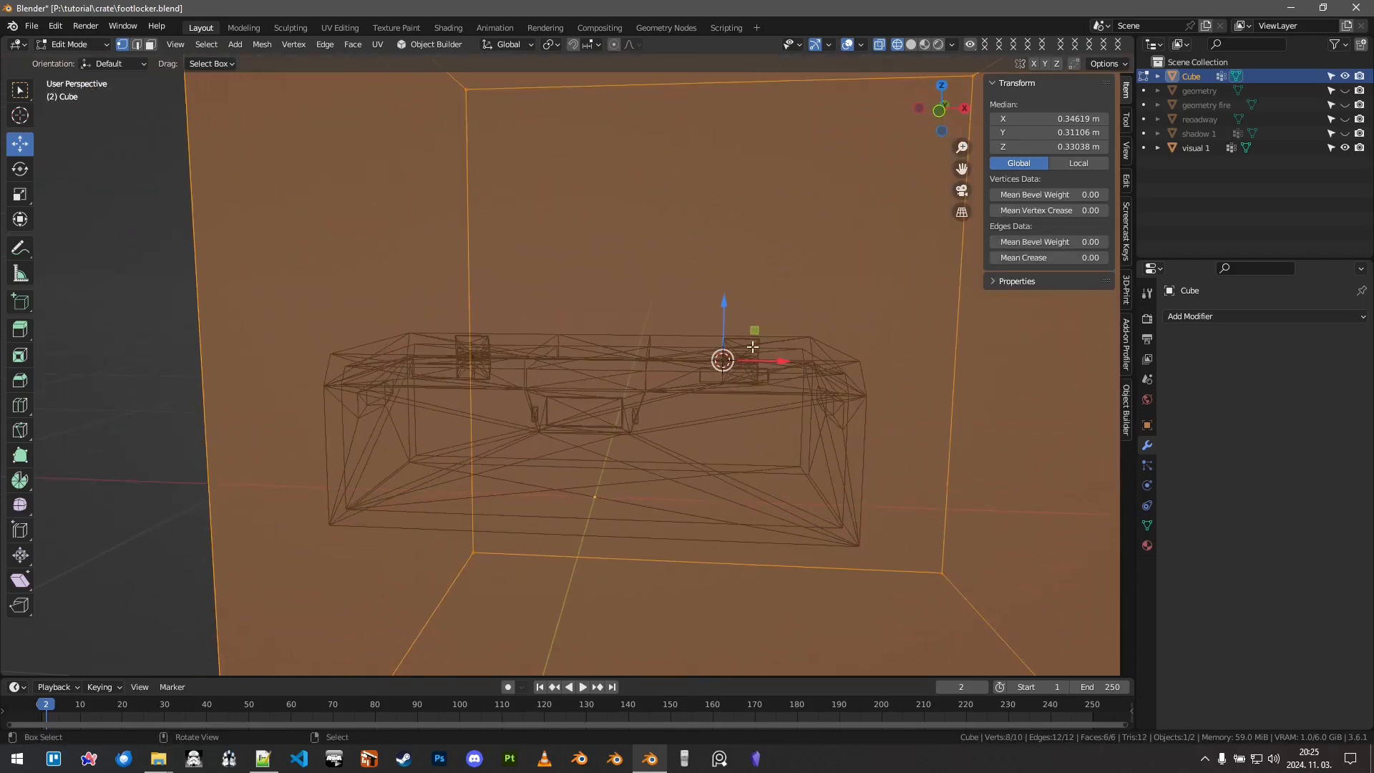
Step: Snap the 3D cursor to the world origin
key("shift+s")
left_click(750, 352)
key("shift+a")
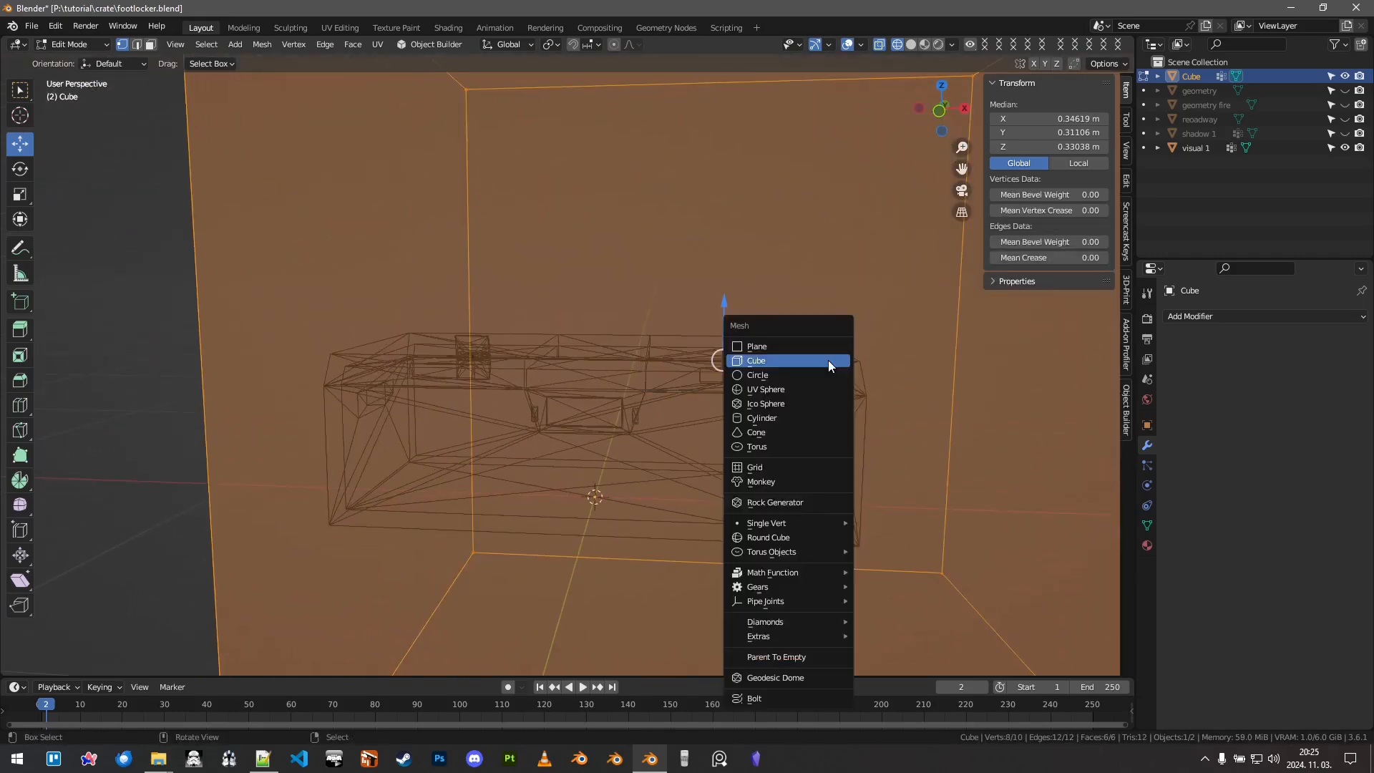
Step: Select the added cube's linked geometry and merge all its vertices at the 3D cursor
scroll(315, 206, "down", 6)
left_click(484, 200)
key("l")
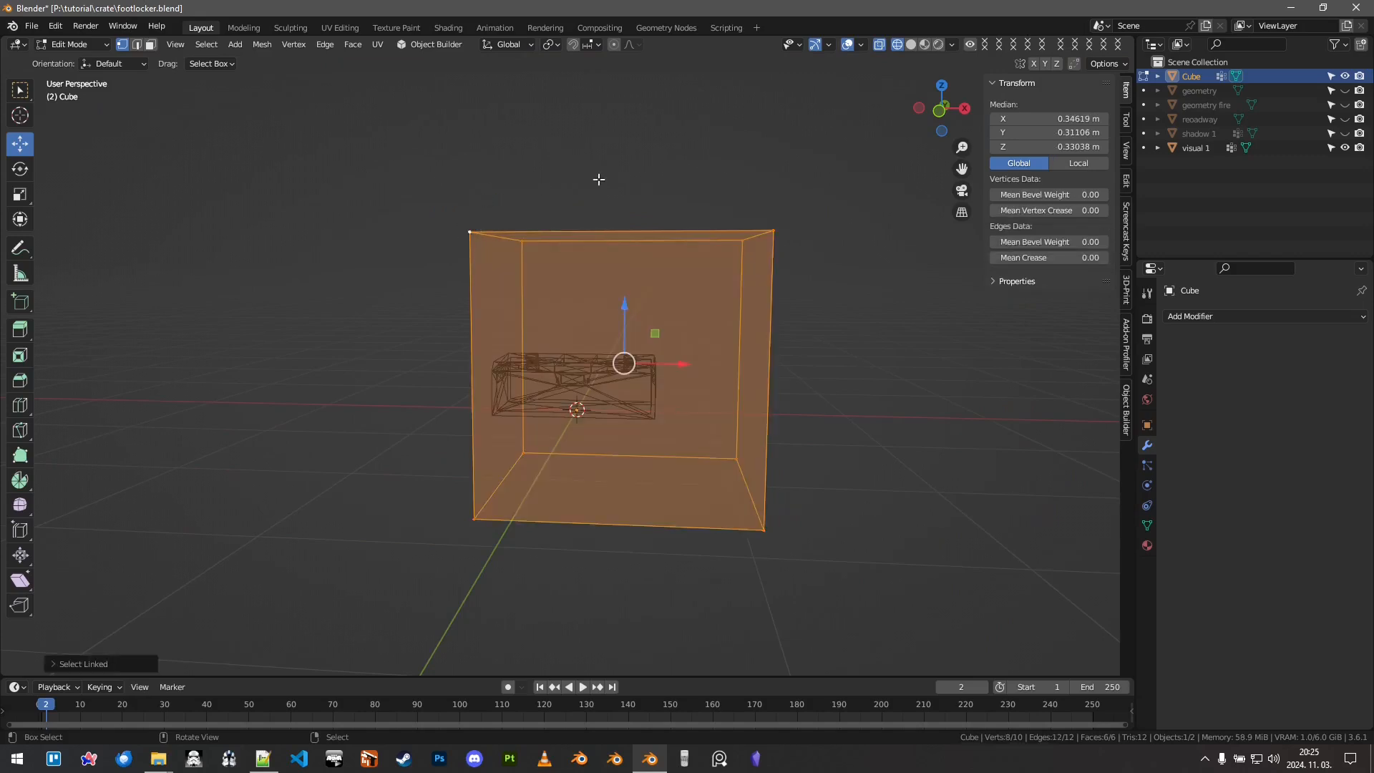
key("shift+s")
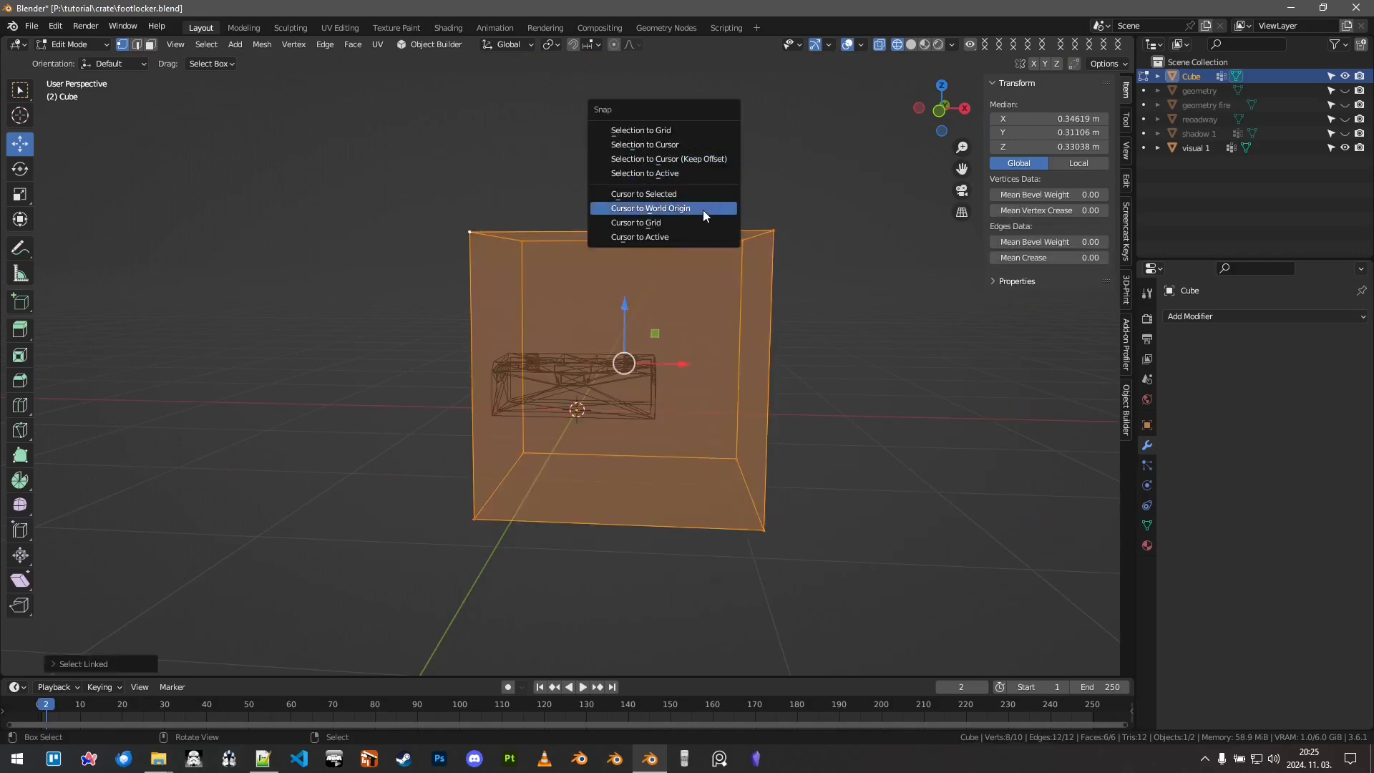
key("shift+a")
key("Escape")
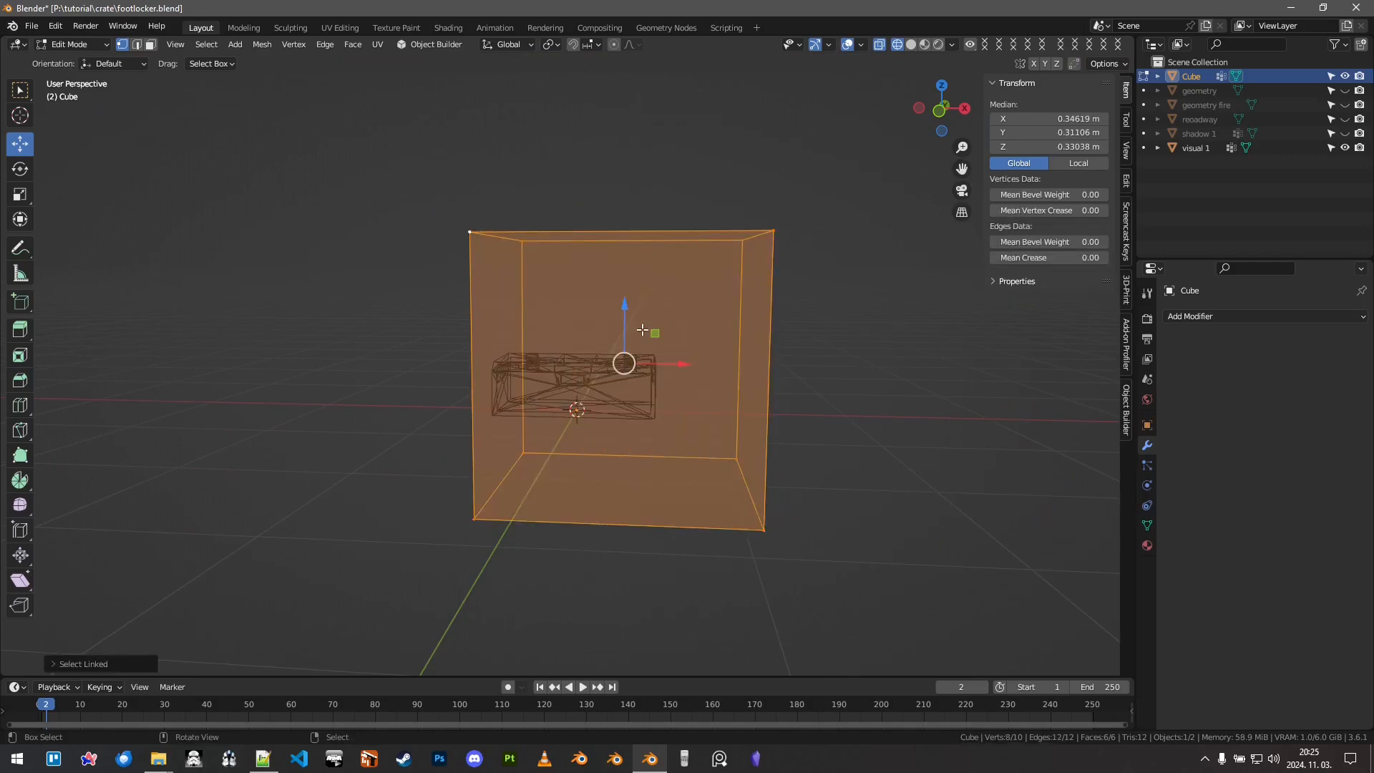
key("m")
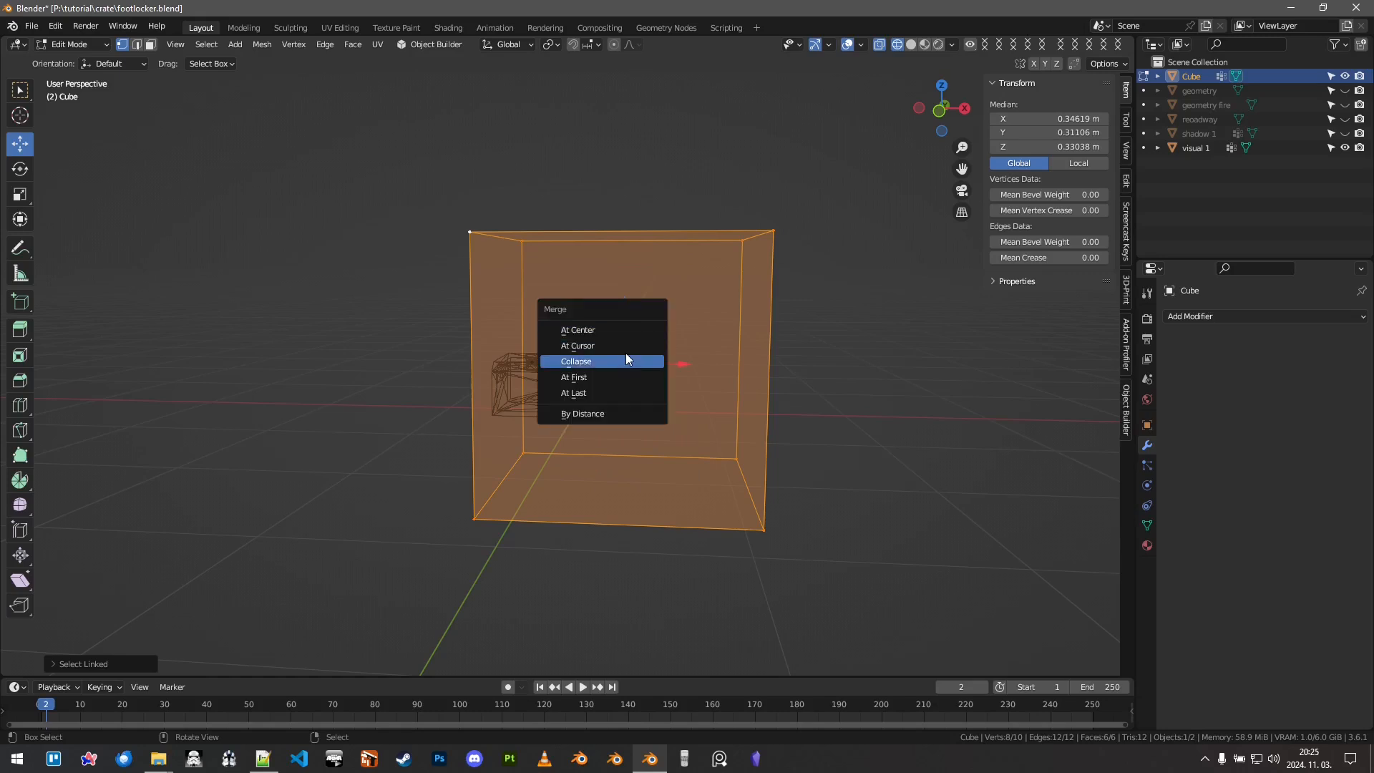
left_click(607, 345)
Step: Move the merged vertex in the side view to the crate's front latch, at about Y -0.287 m and Z 0.28 m
scroll(644, 393, "up", 5)
middle_click_drag(658, 410, 539, 375)
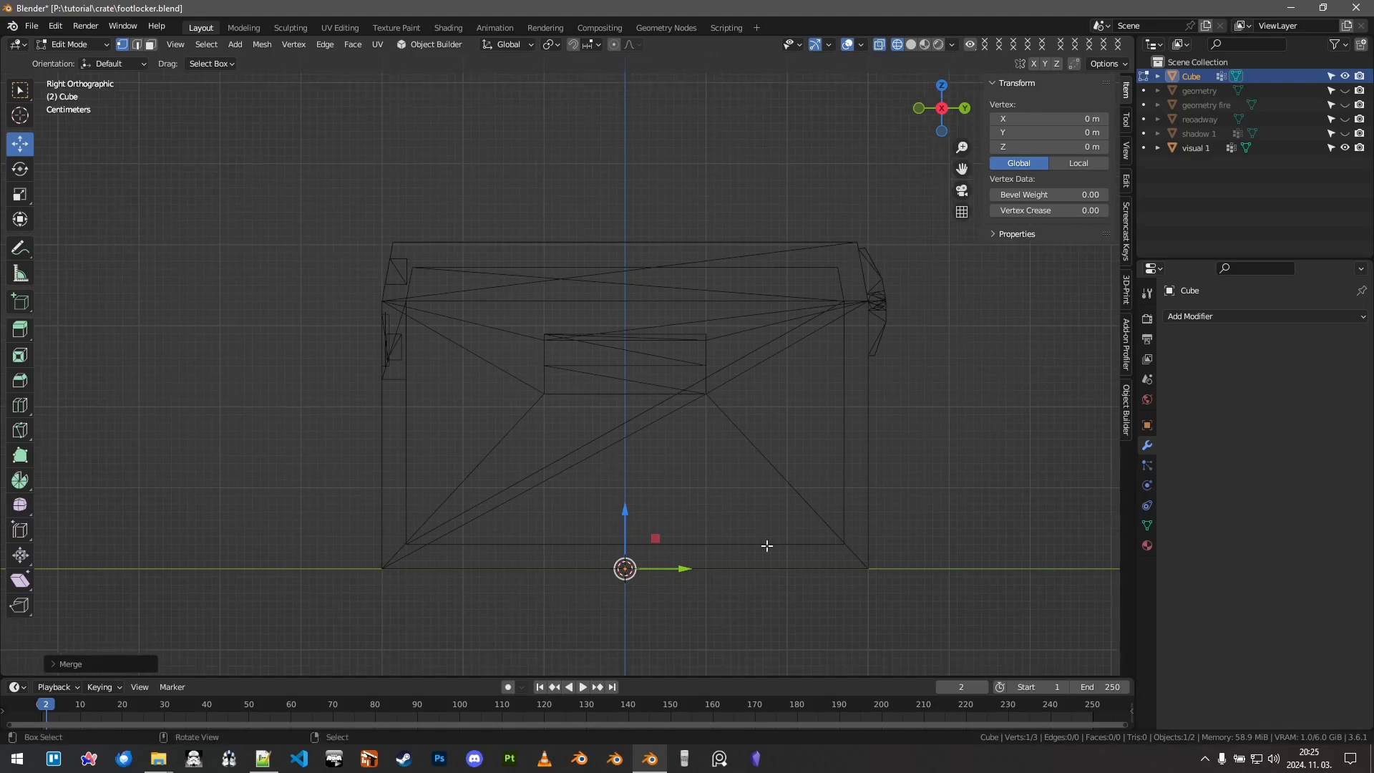
key("g")
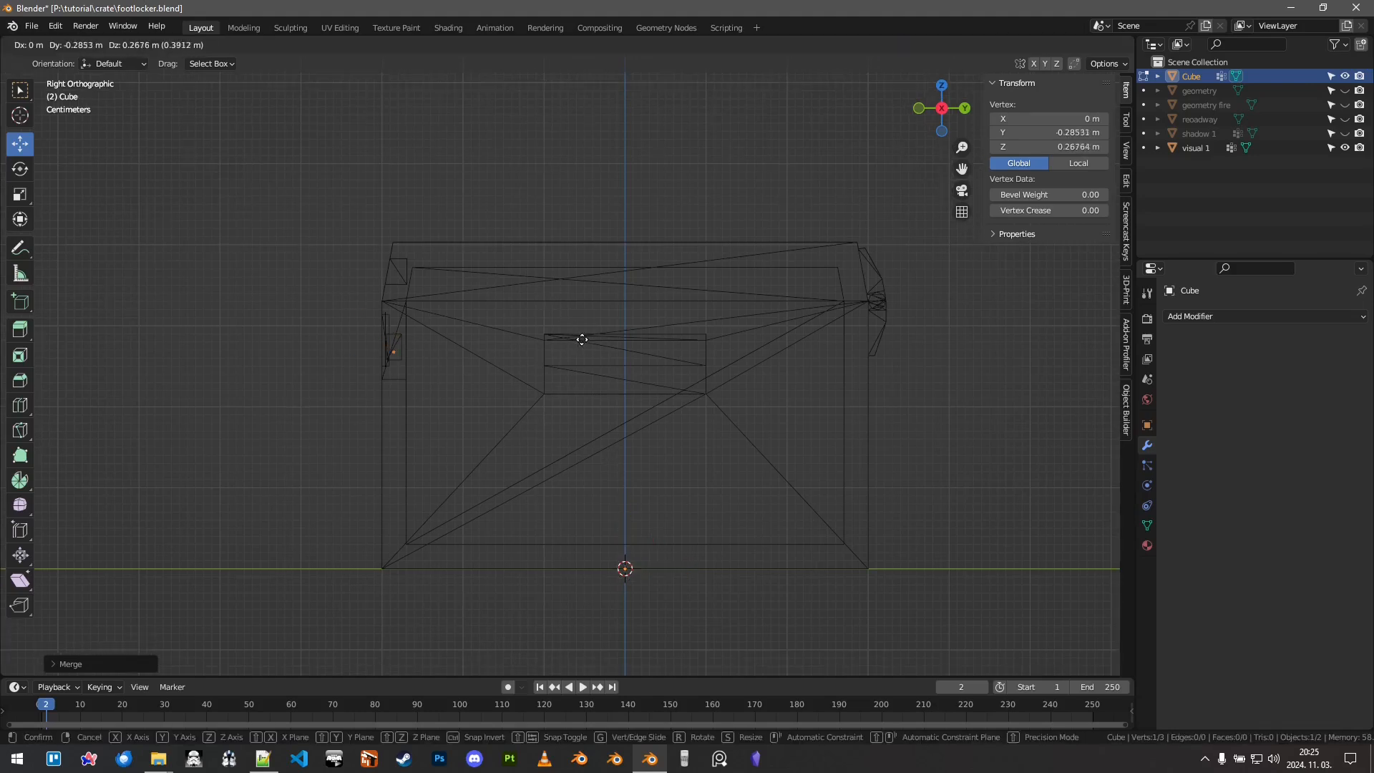
left_click(582, 339)
middle_click_drag(515, 355, 658, 407)
key("shift+z")
key("shift+z")
key("Tab")
middle_click_drag(654, 411, 642, 427)
key("Tab")
key("Tab")
middle_click_drag(741, 450, 729, 445)
Step: Select the front latch vertex and assign it to a new vertex group named inventory
key("Tab")
left_click(725, 431)
key("a")
left_click(627, 399)
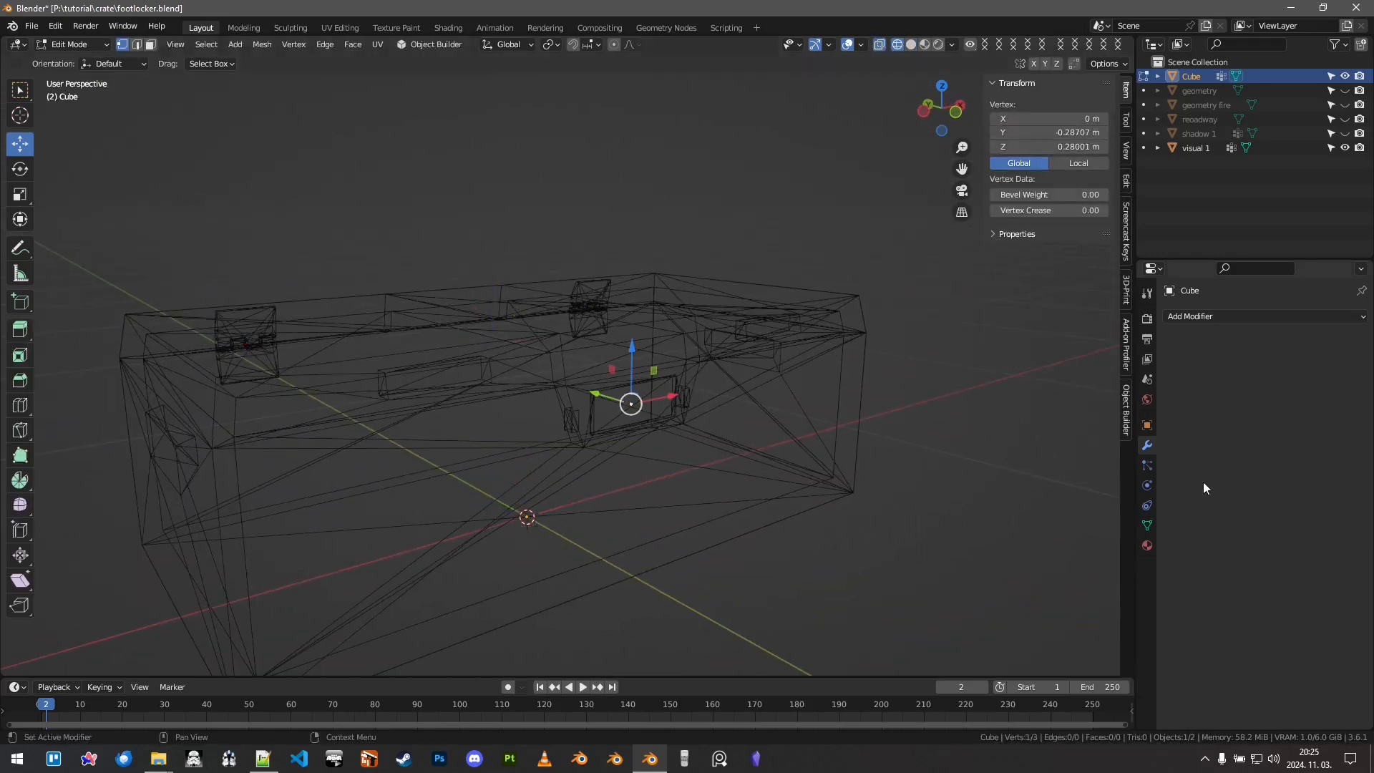
left_click(1147, 525)
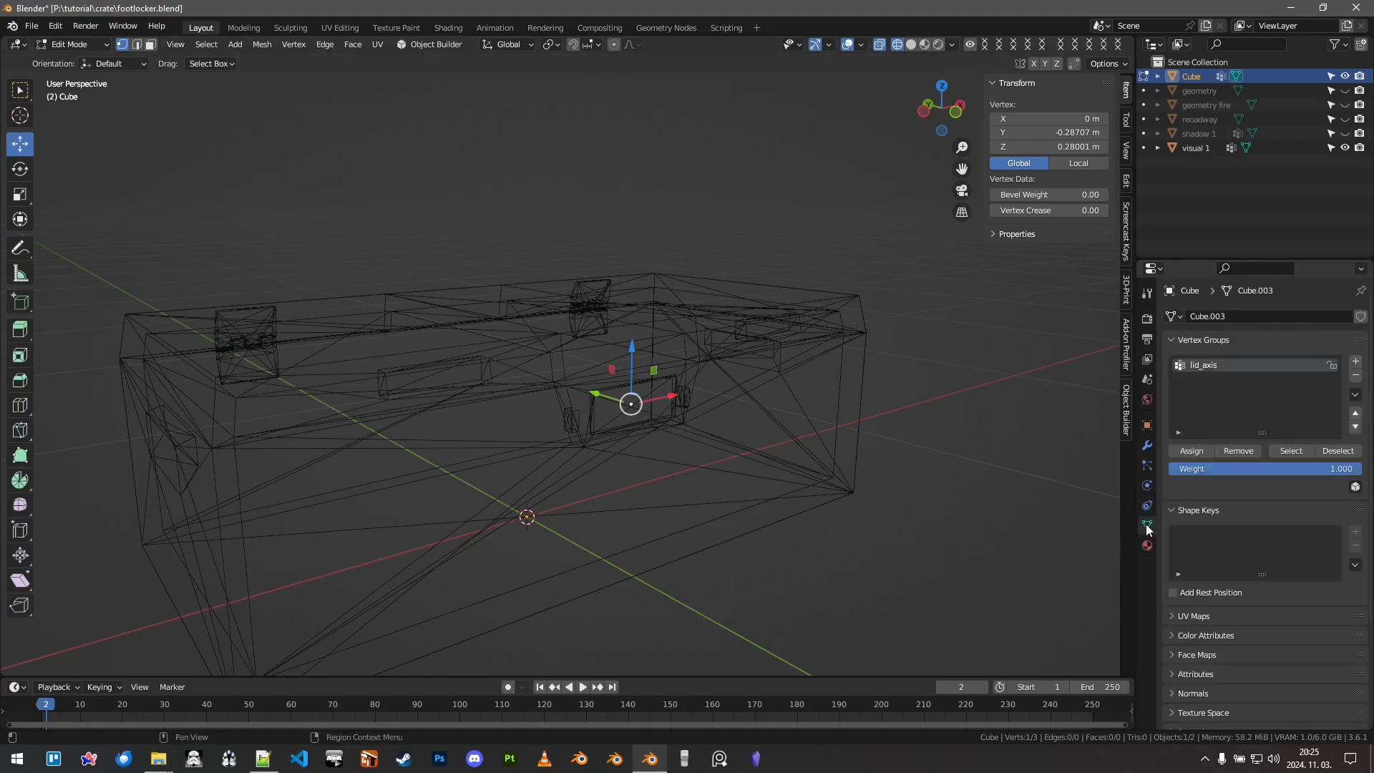
left_click(1355, 361)
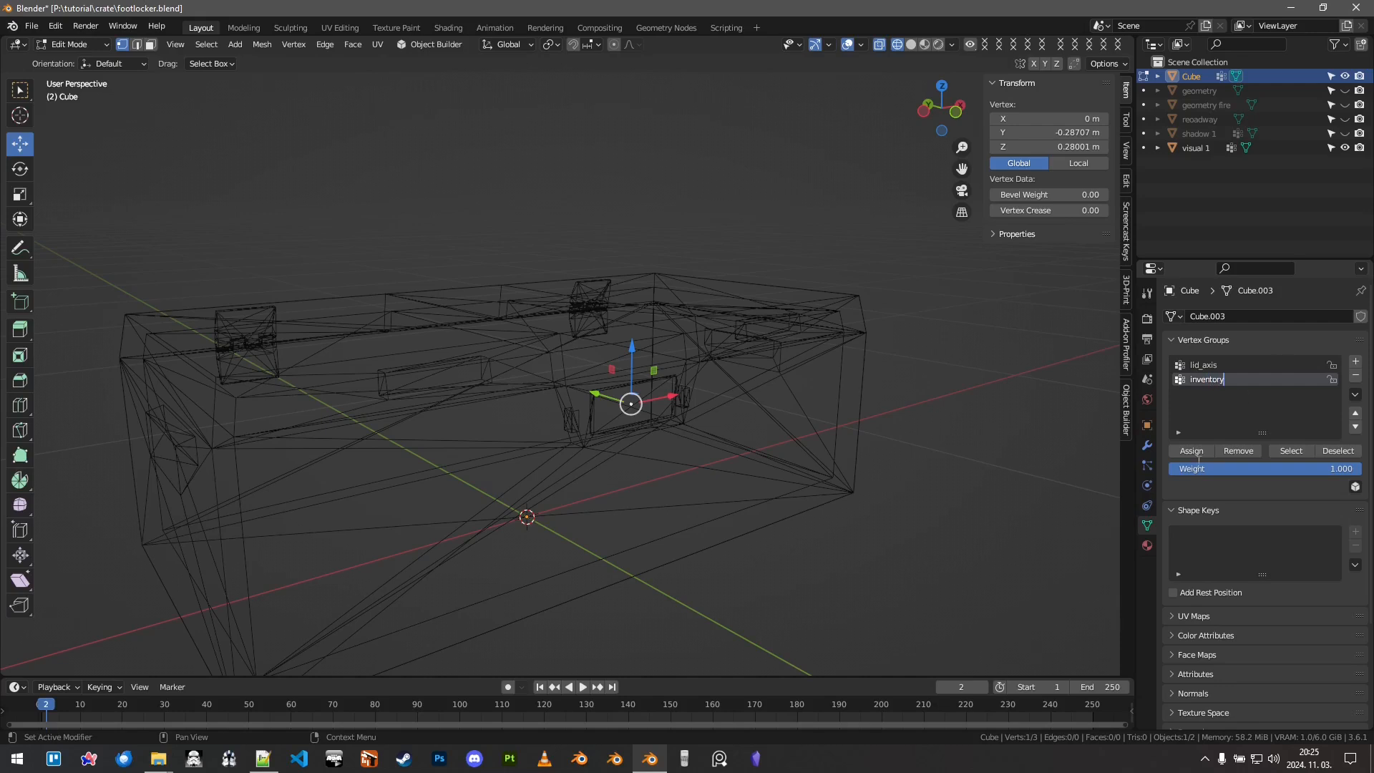
left_click(1192, 451)
key("Tab")
scroll(650, 389, "down", 3)
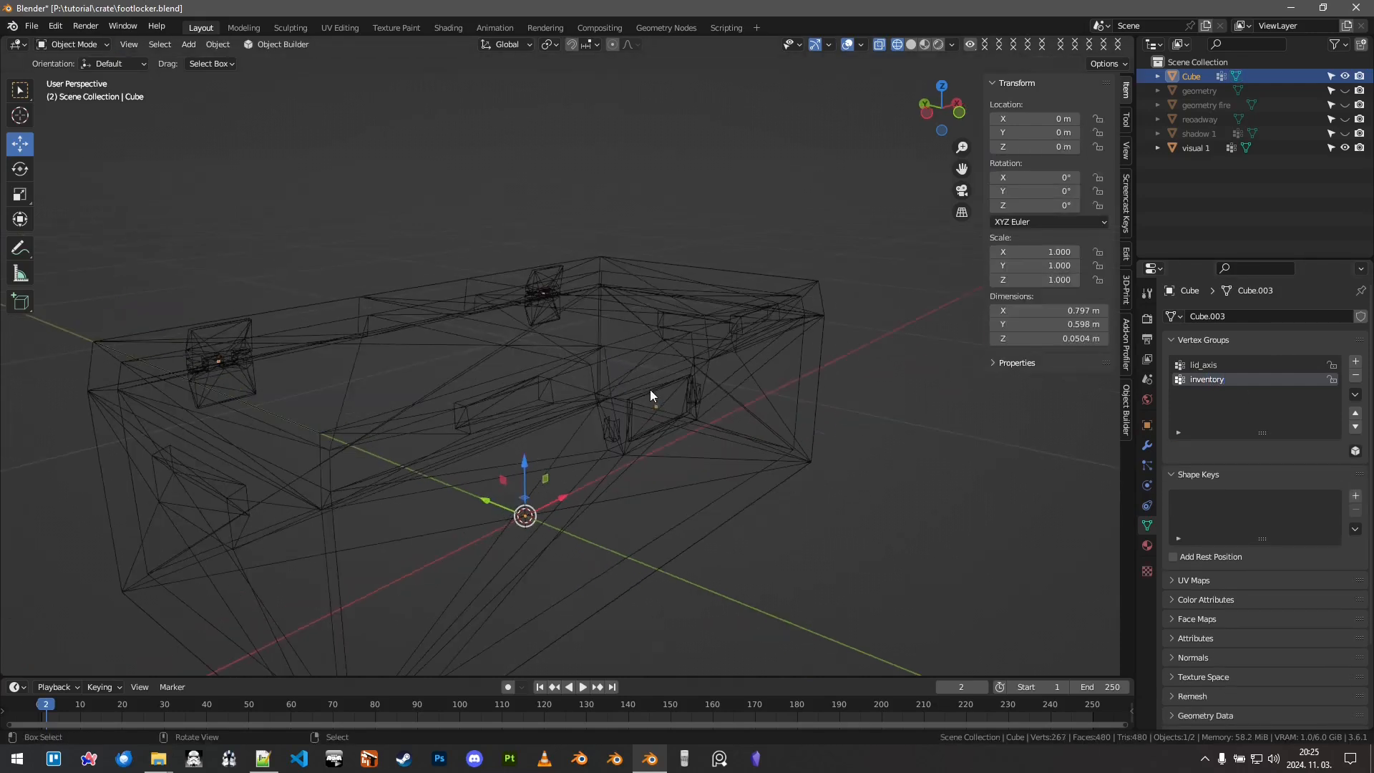
middle_click_drag(625, 398, 894, 472)
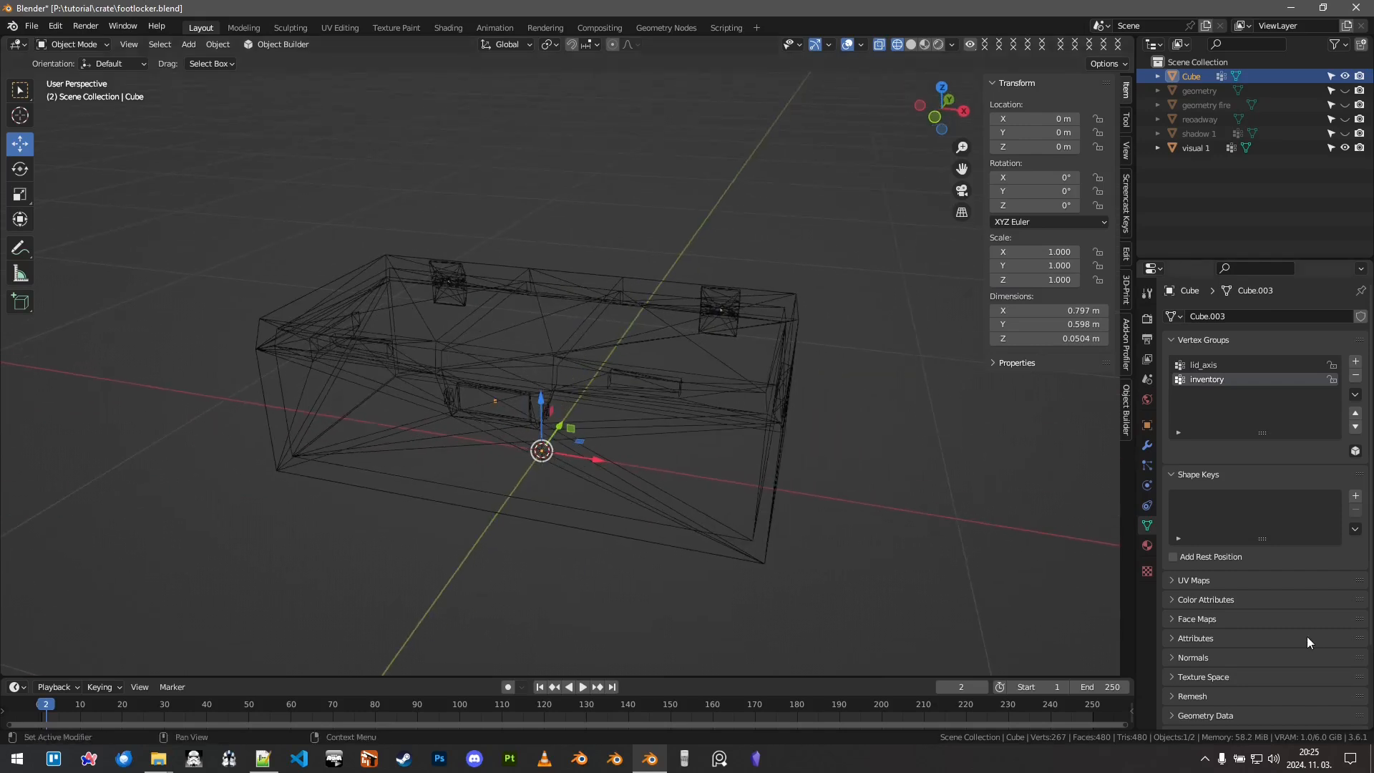
Step: Rename the Cube to memory and enable Is P3D LOD on it with the LOD type Memory
double_click(1190, 76)
type("memory")
key("Return")
scroll(1220, 530, "down", 4)
left_click(1277, 657)
scroll(1286, 662, "down", 3)
left_click(1284, 591)
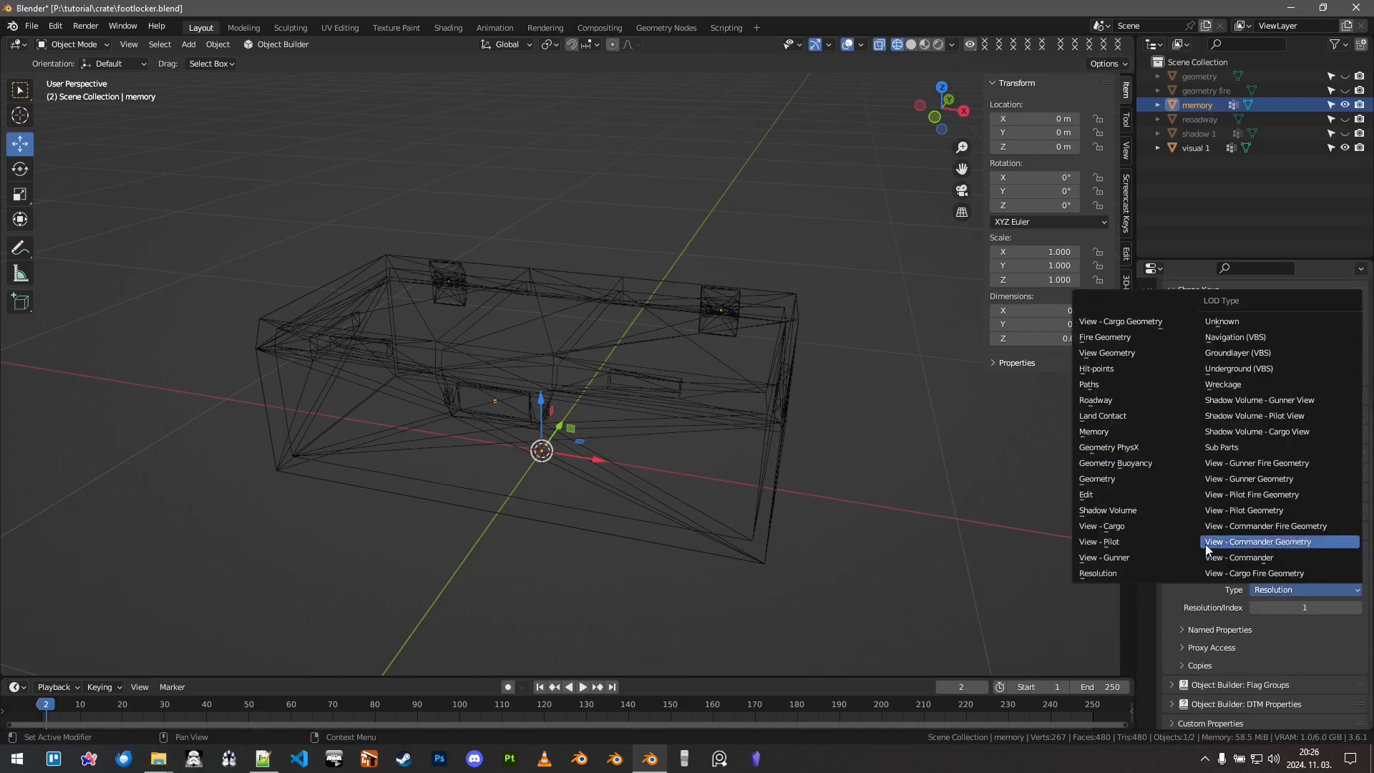
left_click(1121, 431)
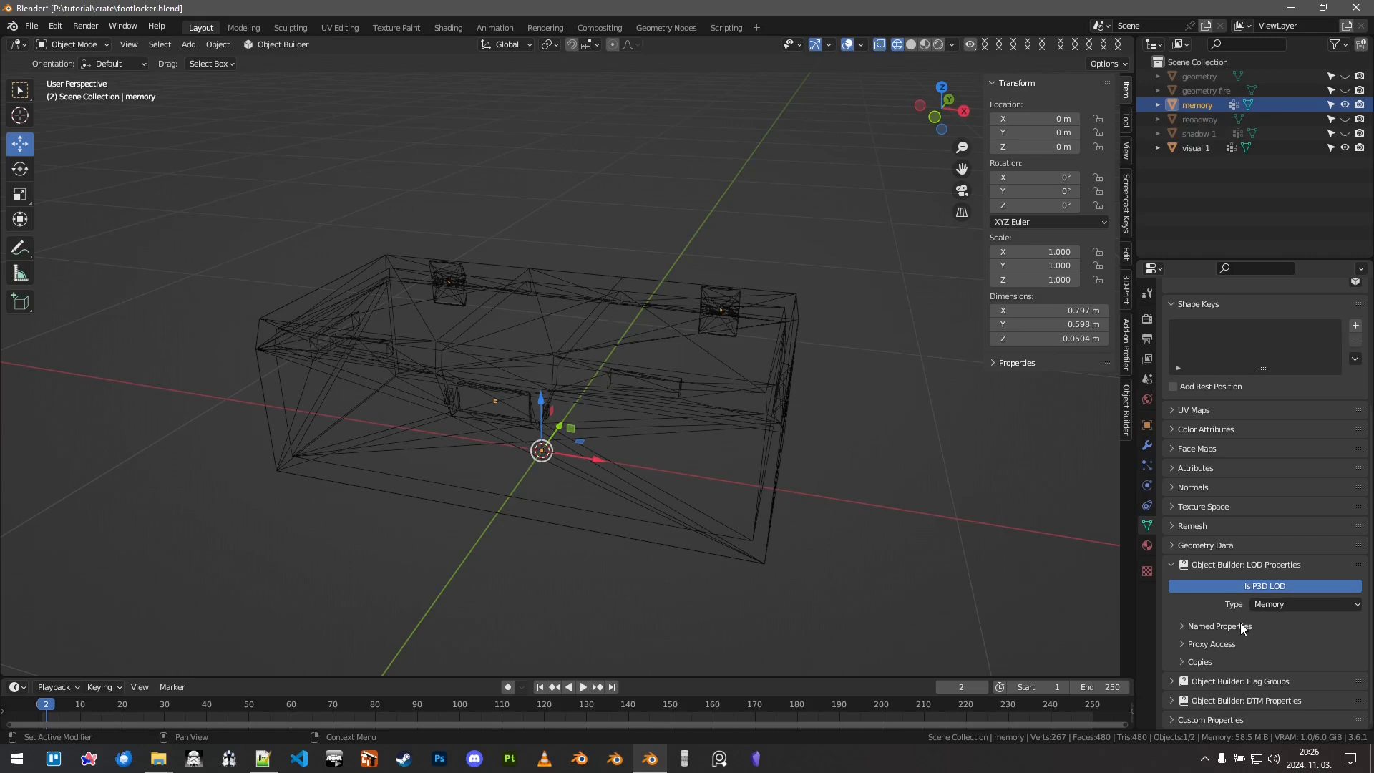
middle_click_drag(616, 390, 813, 360)
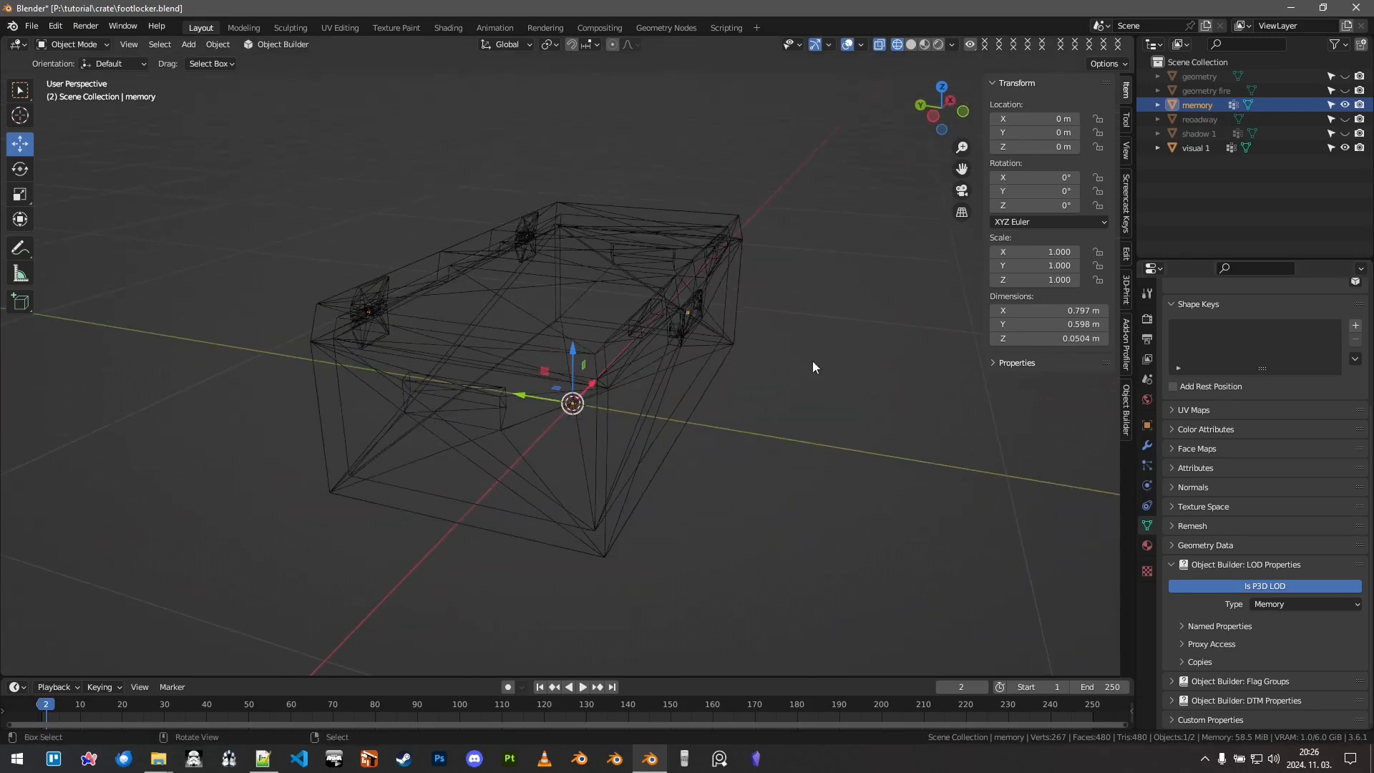
middle_click_drag(707, 361, 787, 344)
Step: Hide the memory object and save the file
left_click(1345, 104)
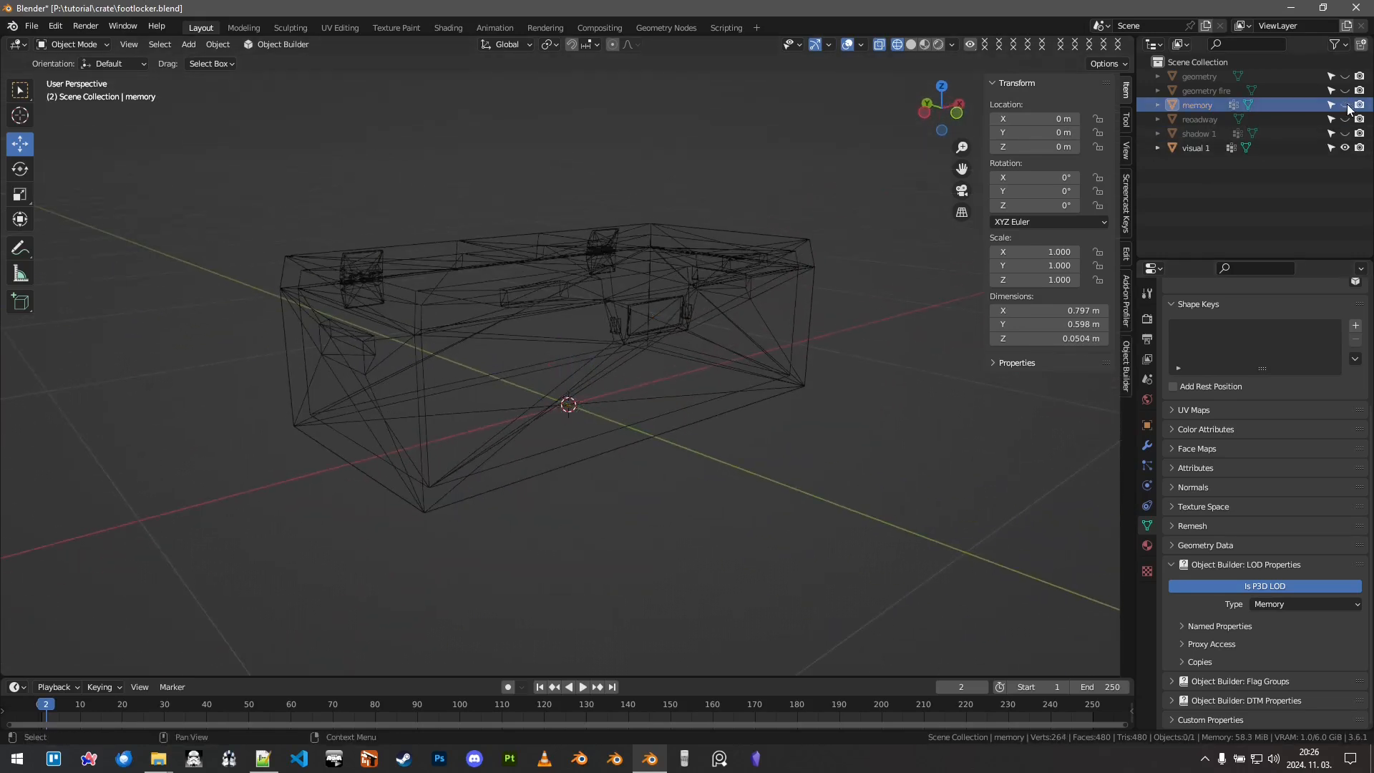
key("ctrl+s")
middle_click_drag(671, 297, 587, 337)
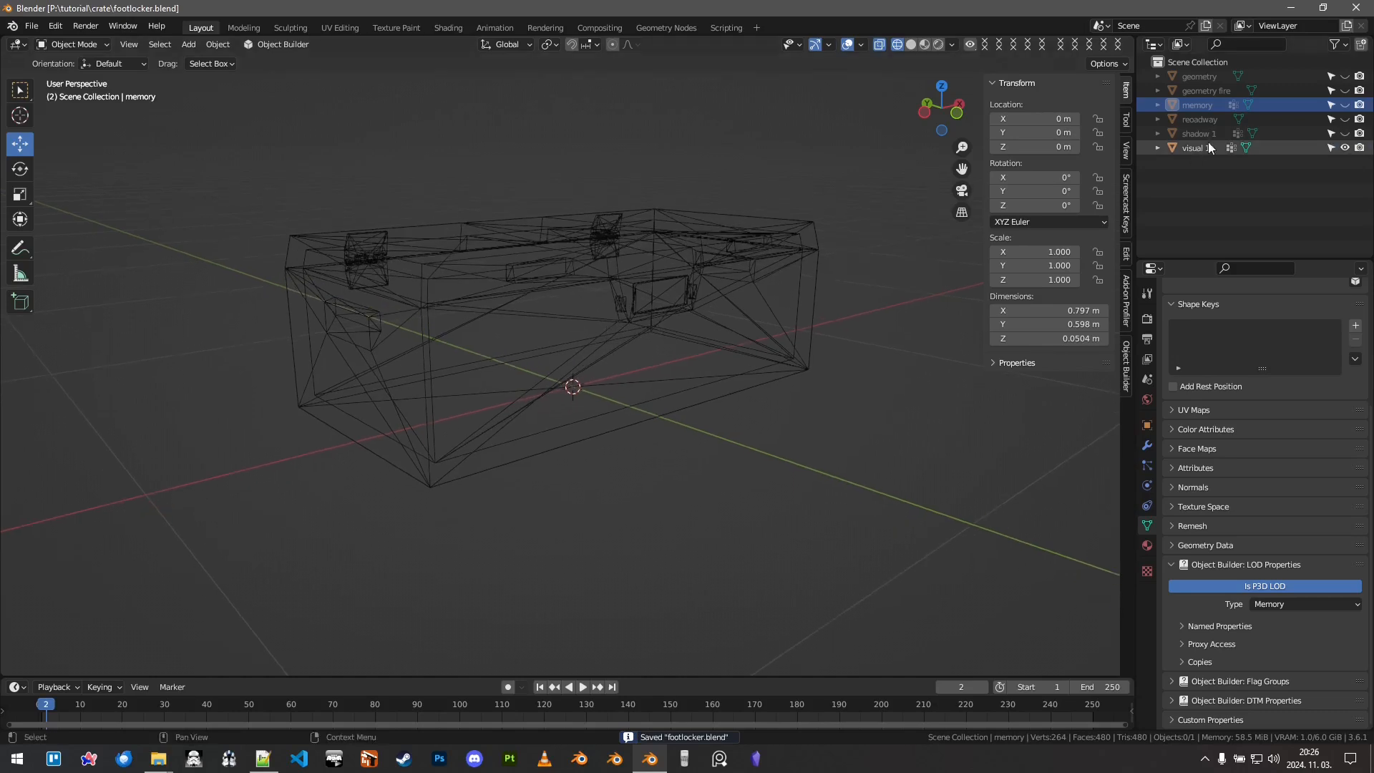
Step: Select the visual 1 object, display it in solid shading and open its material properties
left_click(1194, 147)
scroll(650, 375, "up", 5)
key("shift+z")
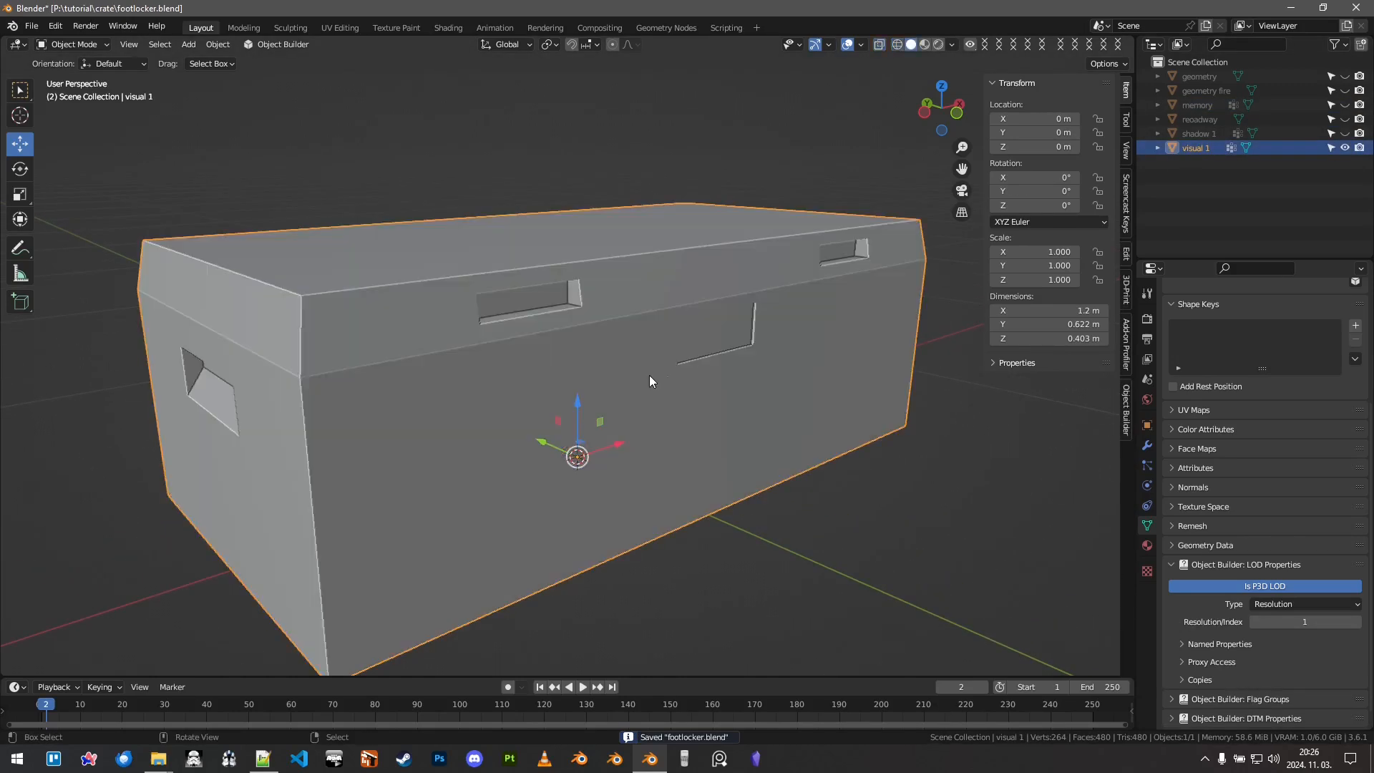
middle_click_drag(628, 398, 920, 443)
left_click(1147, 546)
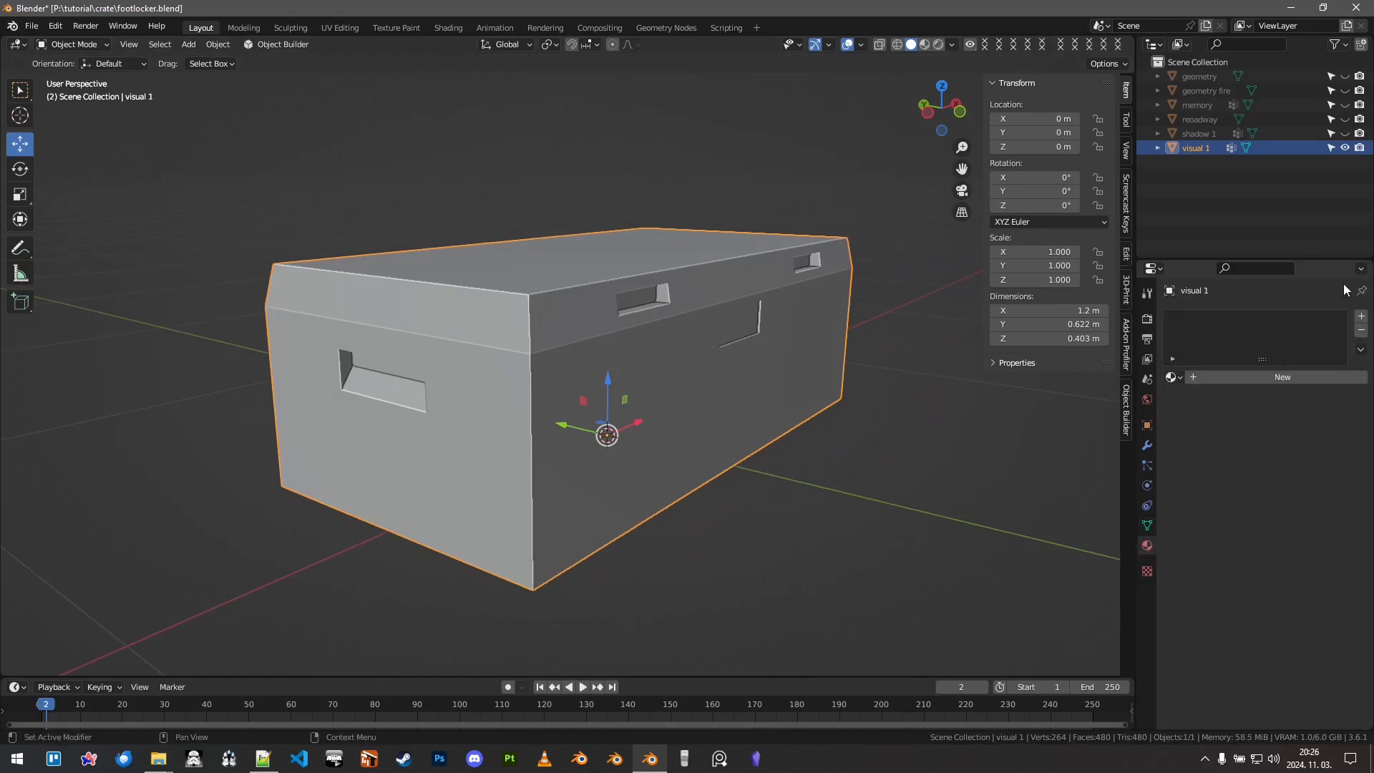
mouse_move(594, 354)
middle_mouse_down()
mouse_move(578, 401)
mouse_move(647, 441)
mouse_move(612, 462)
mouse_move(633, 448)
mouse_move(659, 454)
mouse_move(641, 464)
mouse_move(695, 468)
mouse_move(543, 433)
mouse_move(548, 448)
mouse_move(408, 458)
mouse_move(527, 439)
mouse_move(848, 443)
mouse_move(714, 480)
mouse_move(546, 444)
middle_mouse_up()
key("shift+z")
key("shift+z")
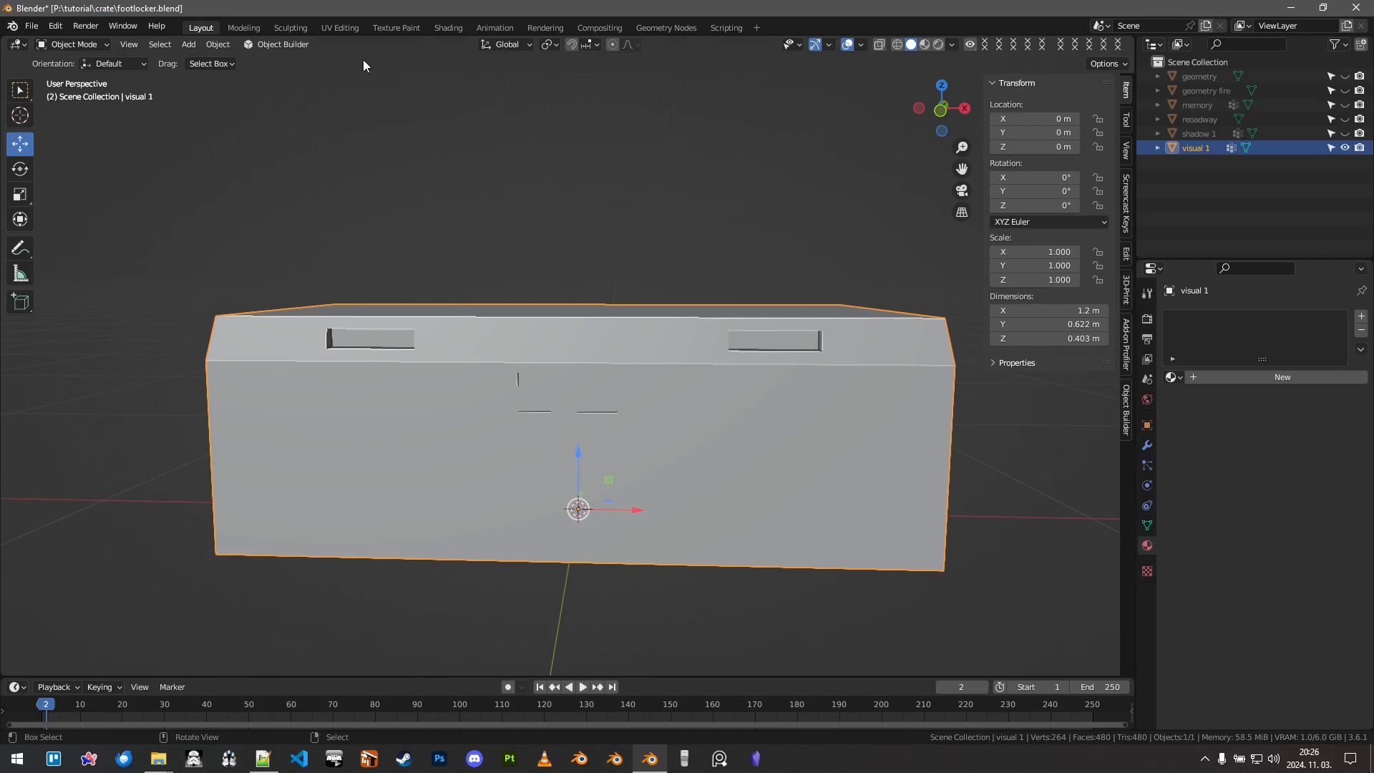
Step: Examine the UV layout of the whole visual 1 mesh in UV Editing, and return to the Layout workspace
left_click(341, 32)
scroll(873, 404, "up", 3)
middle_click_drag(873, 405, 925, 413)
scroll(900, 405, "down", 3)
scroll(901, 406, "up", 2)
key("a")
scroll(382, 420, "up", 2)
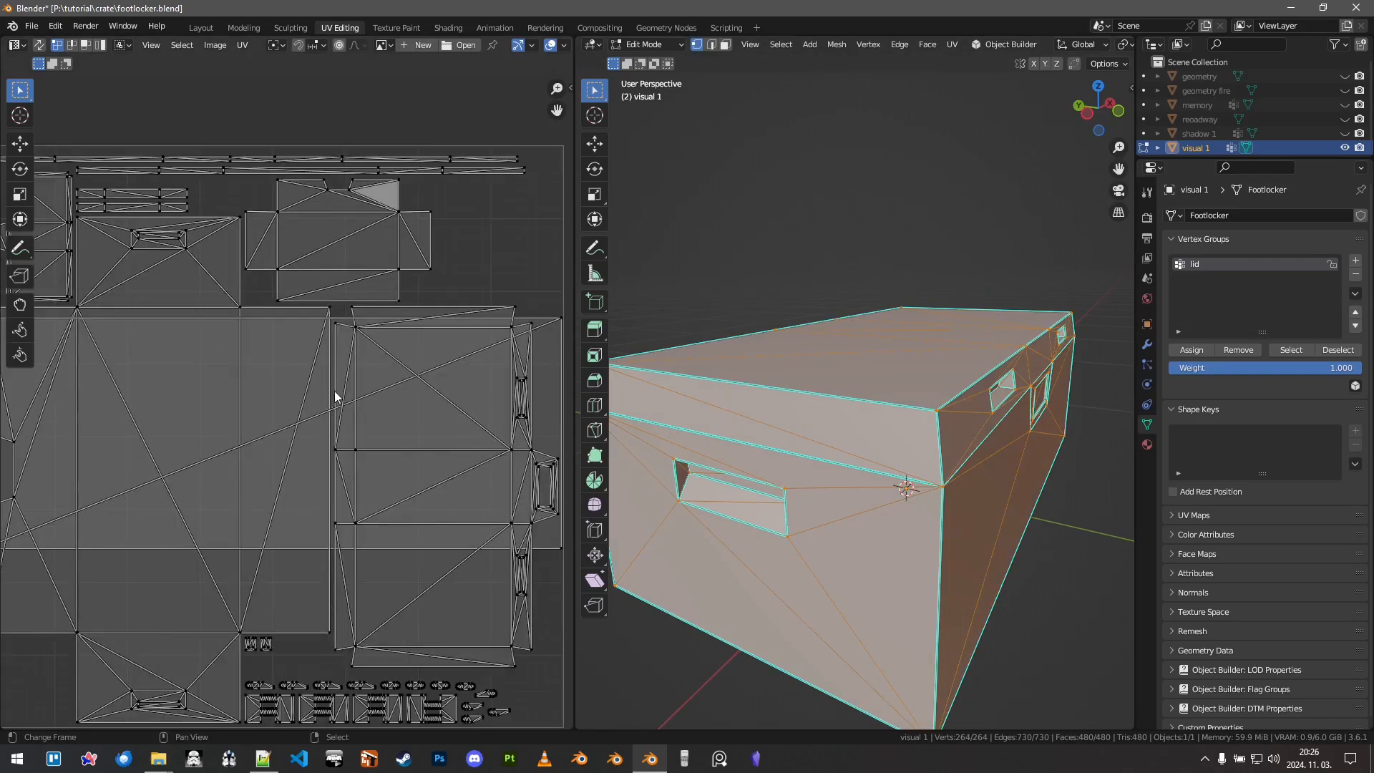
scroll(408, 394, "down", 3)
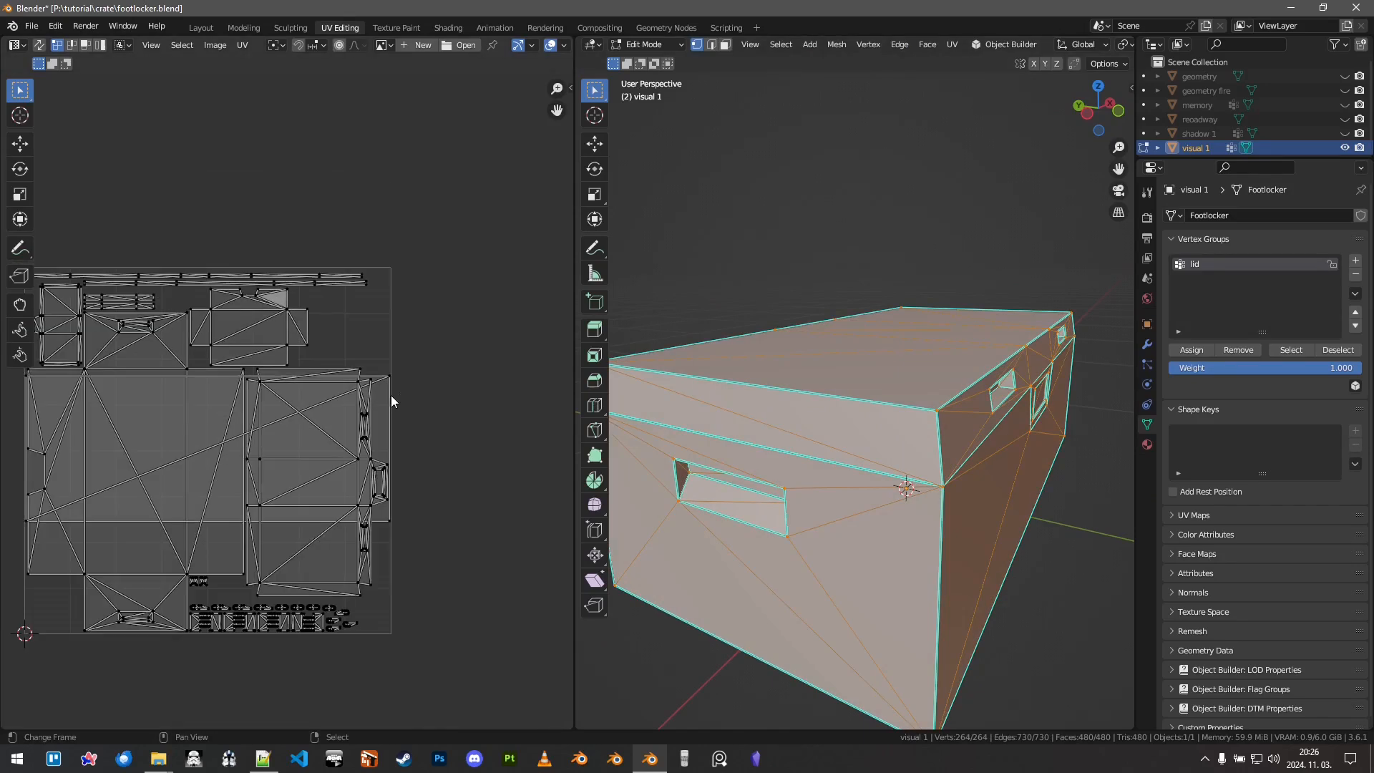
scroll(272, 386, "up", 4)
scroll(227, 363, "down", 3)
middle_click_drag(264, 383, 265, 428, "shift")
mouse_move(958, 409)
middle_mouse_down()
mouse_move(874, 356)
mouse_move(952, 404)
middle_mouse_up()
scroll(469, 418, "up", 1)
scroll(287, 401, "up", 2)
middle_click_drag(287, 402, 191, 420)
middle_click_drag(966, 428, 862, 460)
scroll(907, 447, "up", 4)
scroll(863, 460, "down", 5)
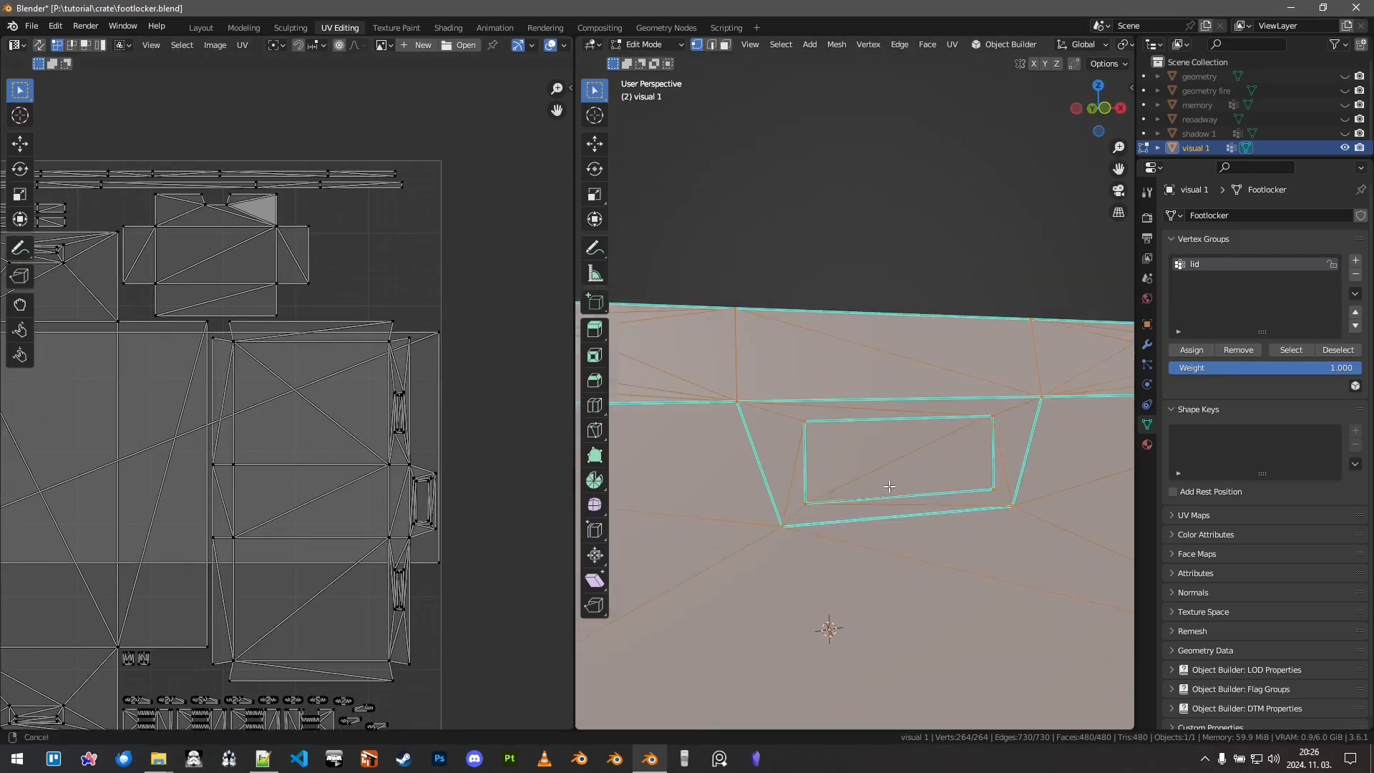
scroll(381, 400, "down", 4)
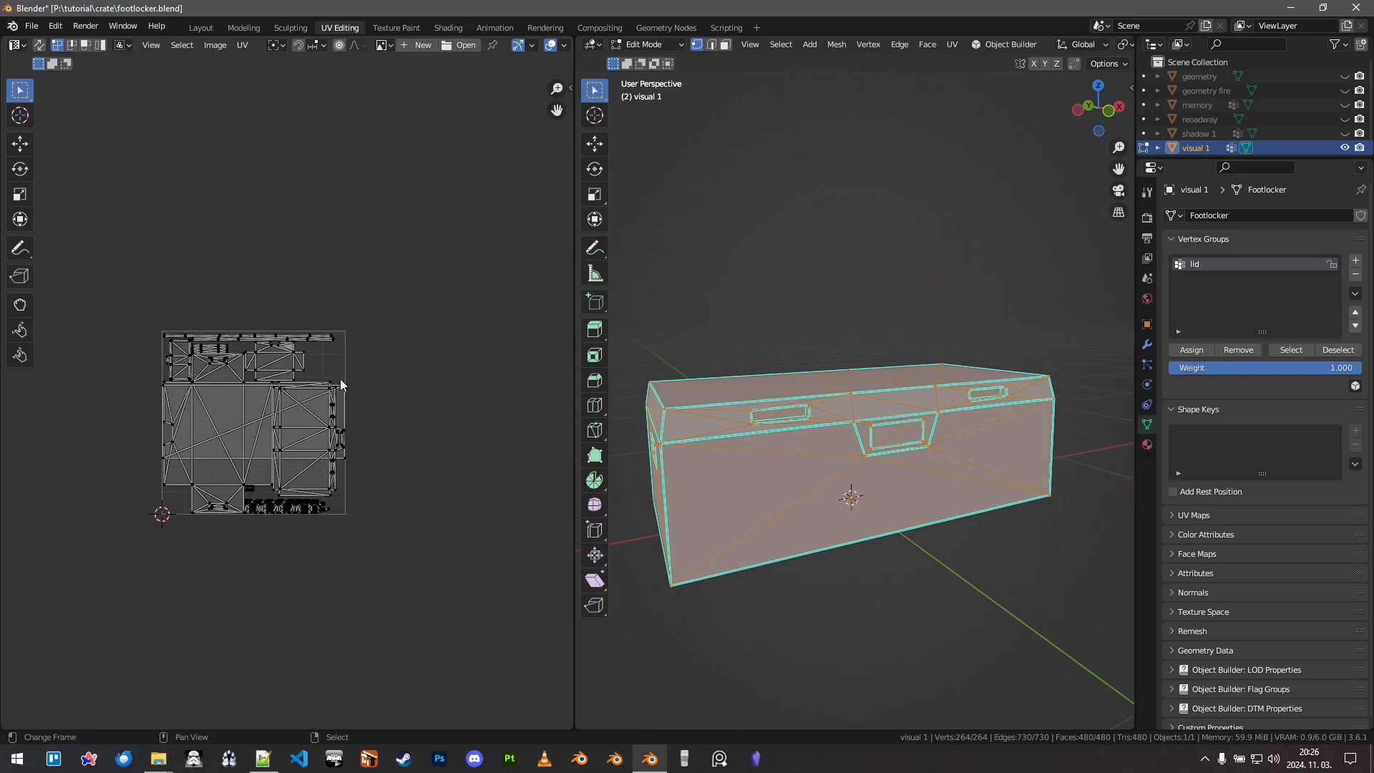
scroll(351, 425, "up", 2)
left_click(201, 27)
Step: Create a new material on visual 1 and name it RVMAT footlocker
middle_click_drag(498, 341, 1018, 462)
left_click(1247, 377)
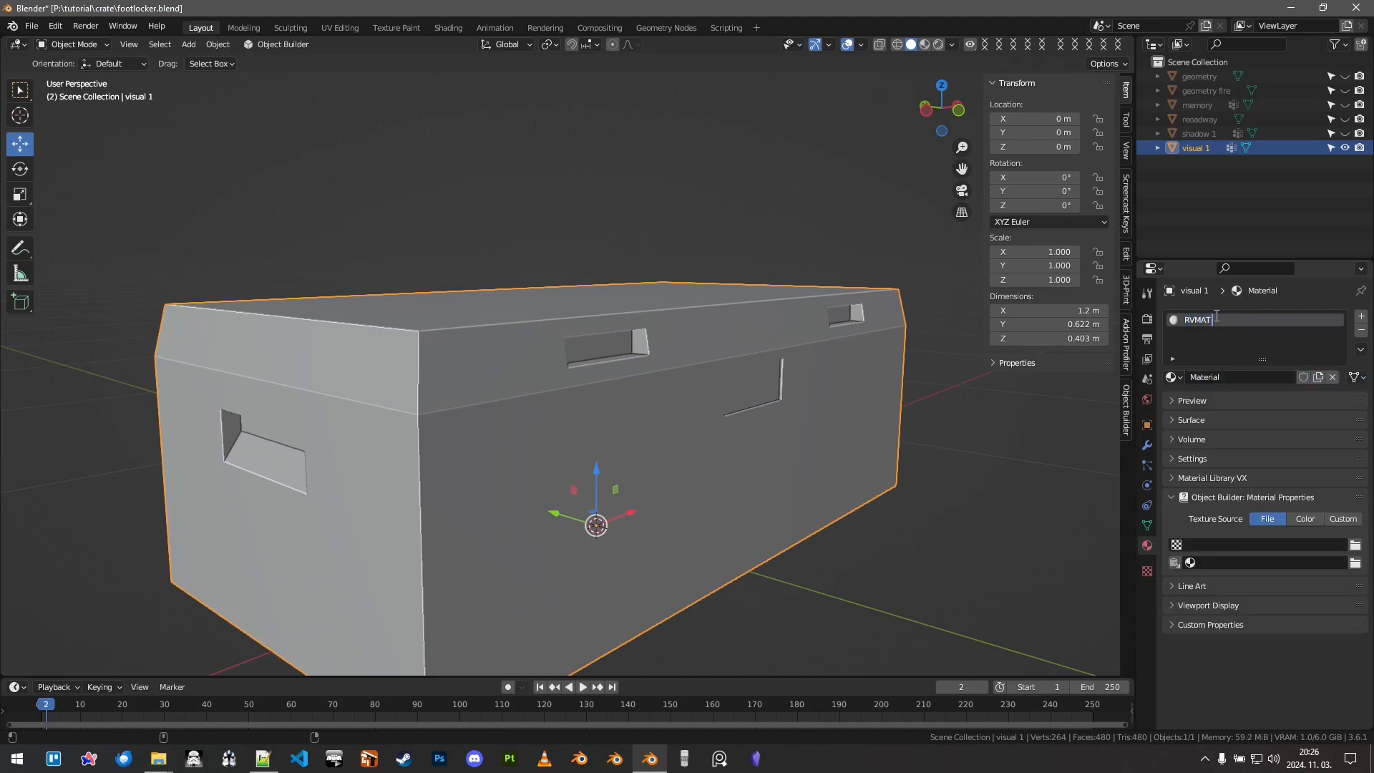
type("F")
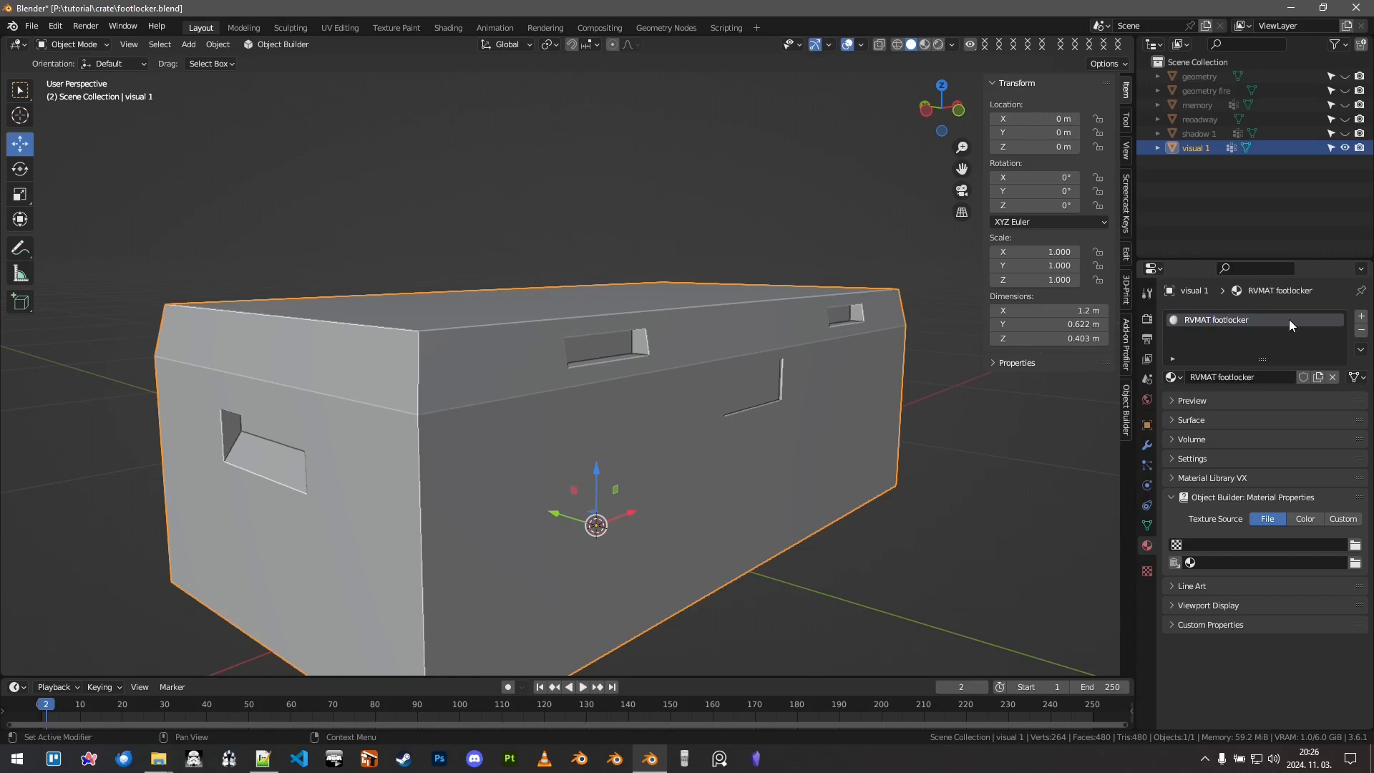
Step: Add a second material slot to visual 1 with a new material named RVMAT screen
left_click(1361, 317)
left_click(1242, 406)
double_click(1213, 335)
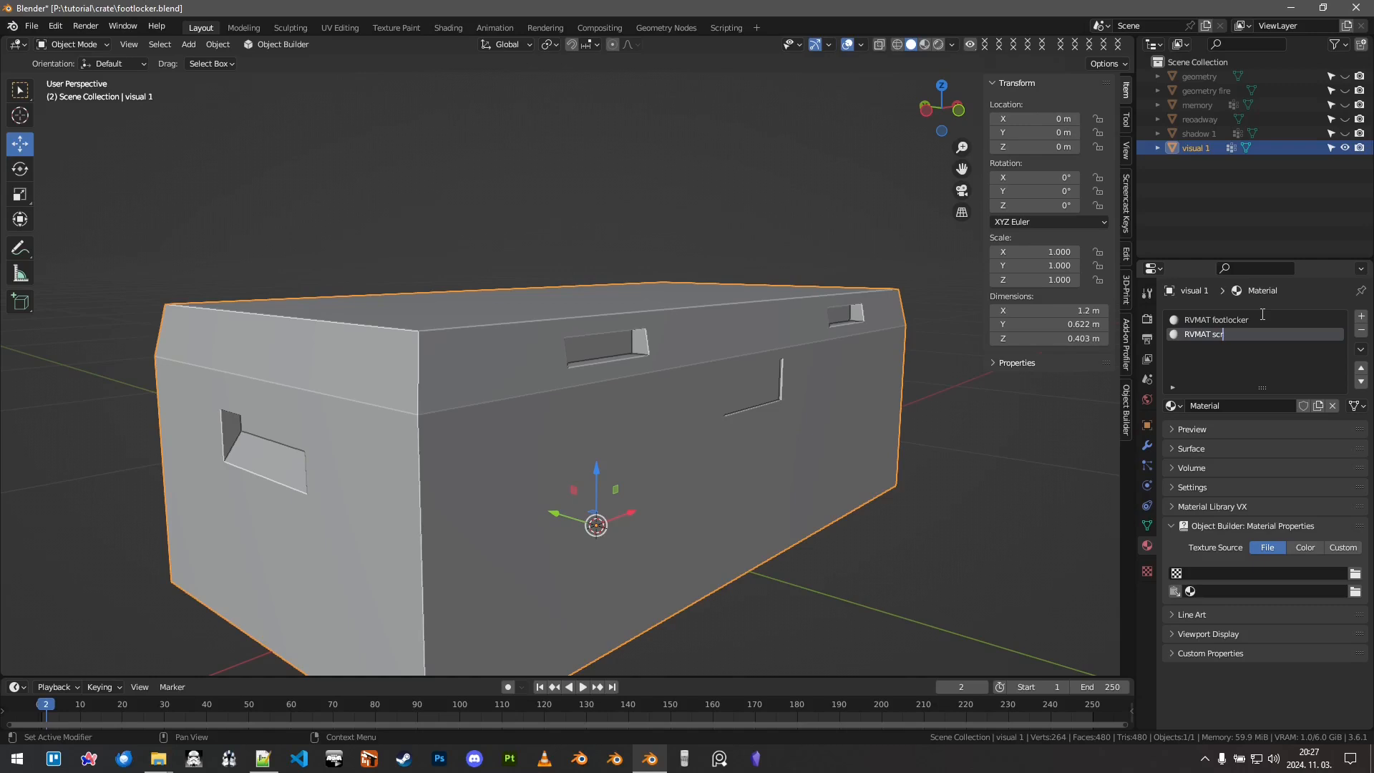
key("Return")
Step: For RVMAT footlocker, set the Object Builder texture to data\footlocker_co.paa and the rvmat to data\footlocker.rvmat
left_click(1260, 316)
middle_click_drag(601, 332, 841, 463)
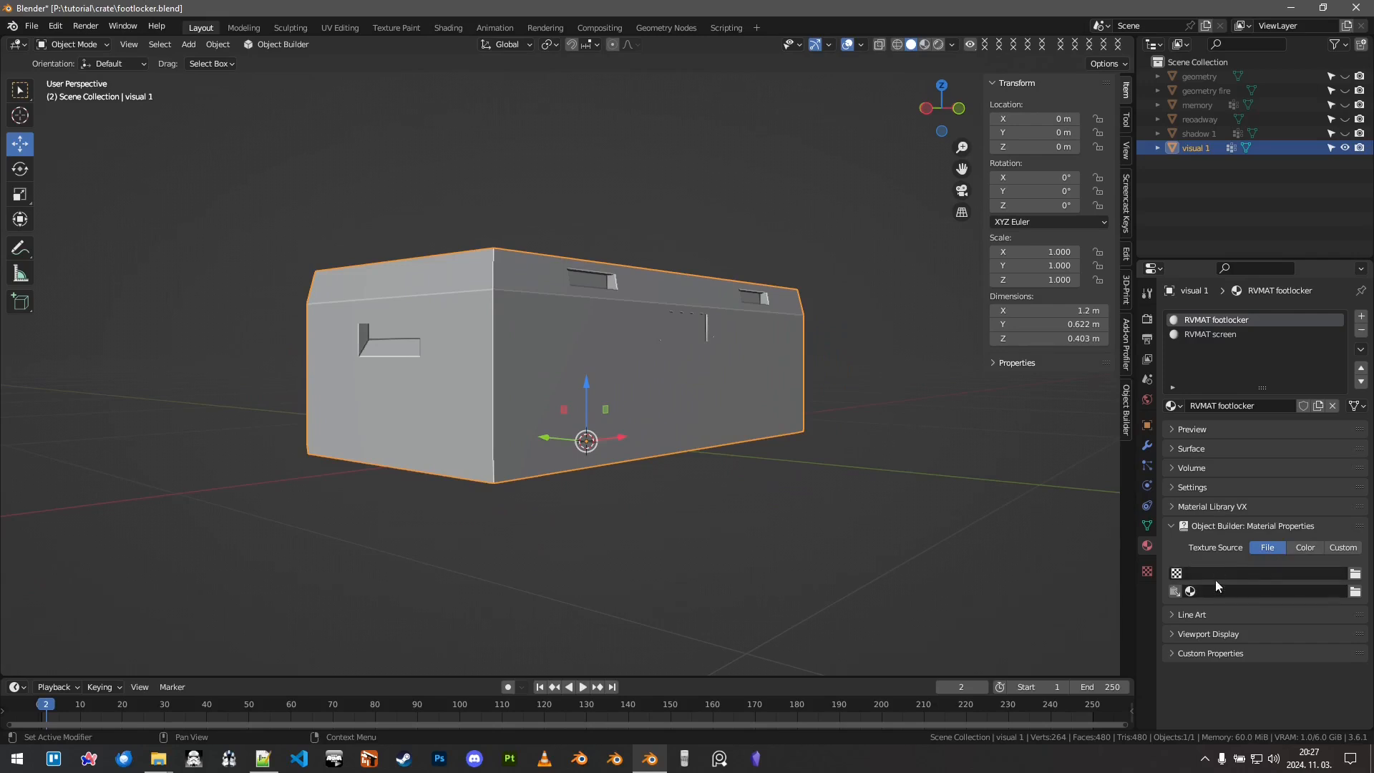
left_click(1354, 575)
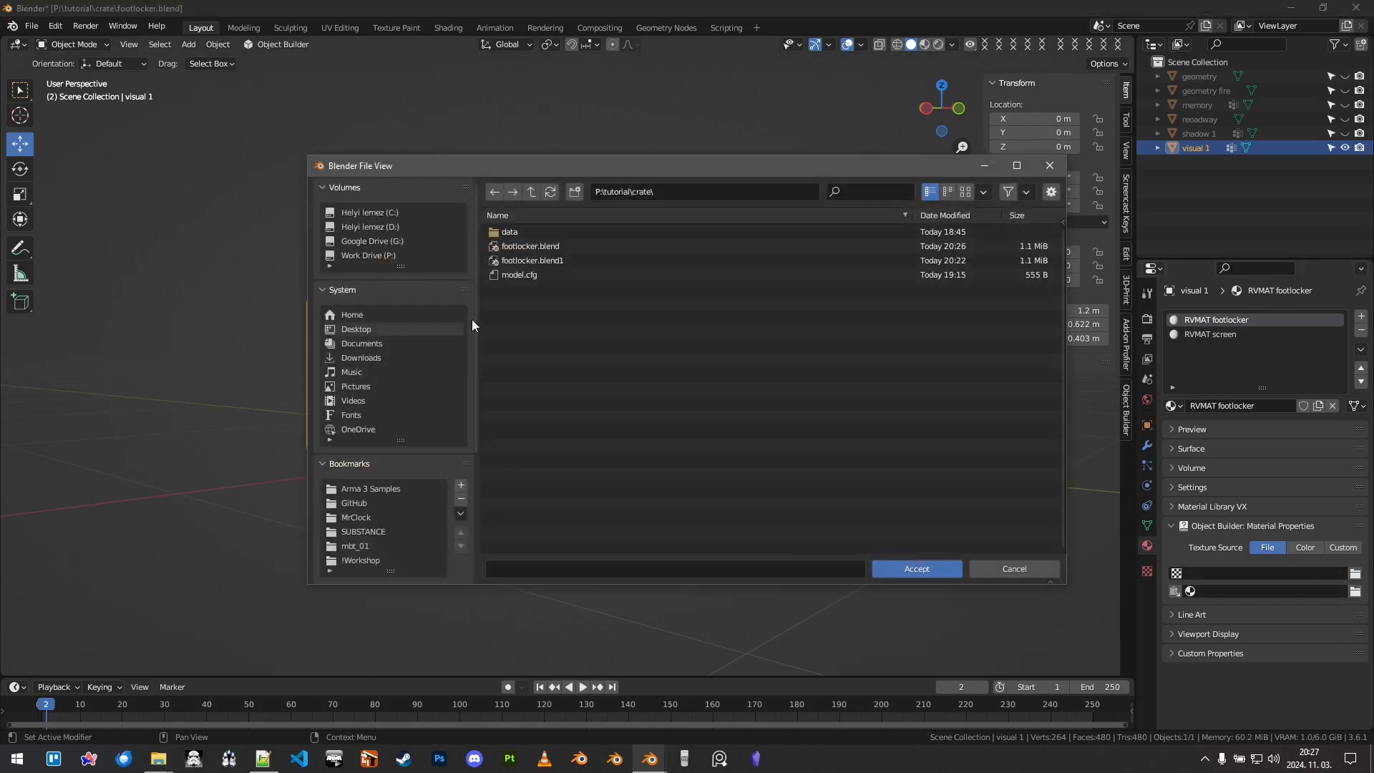
left_click(508, 232)
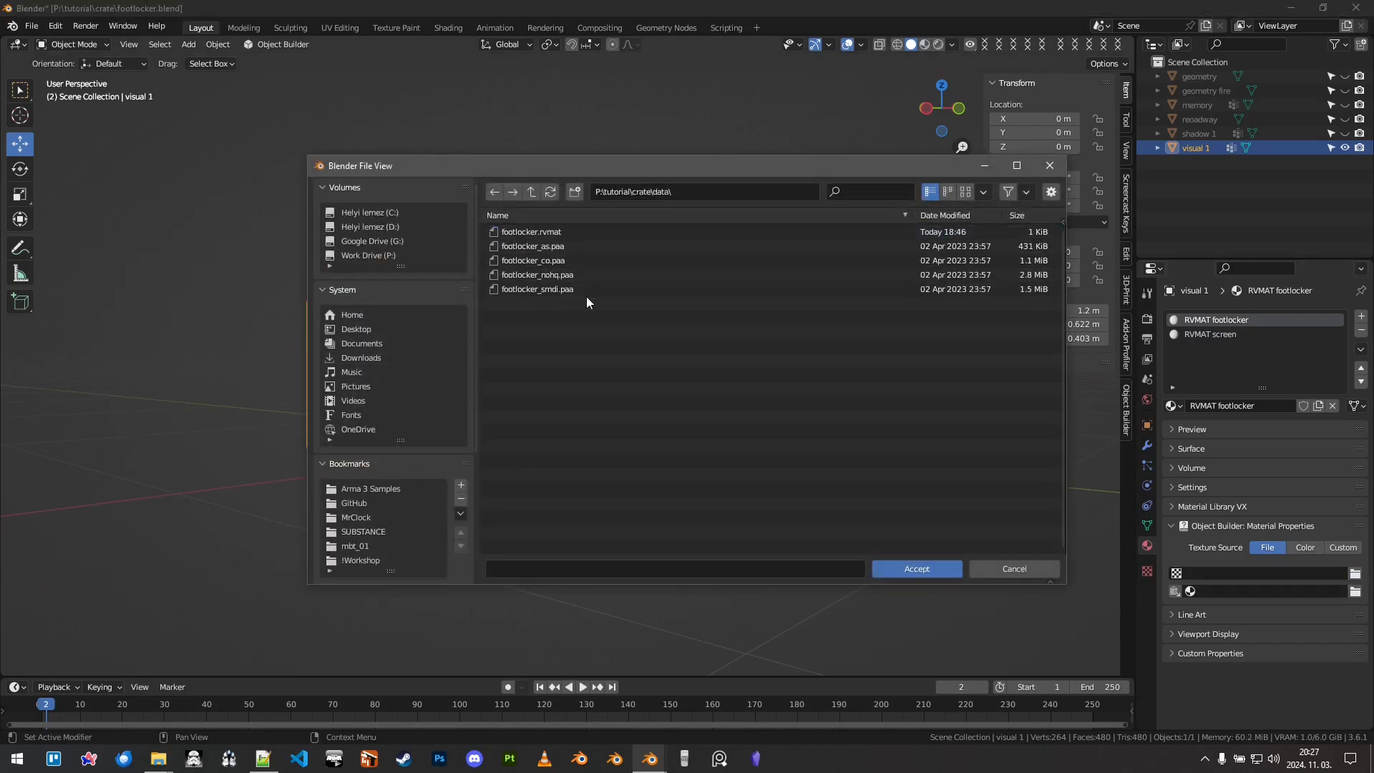
double_click(561, 260)
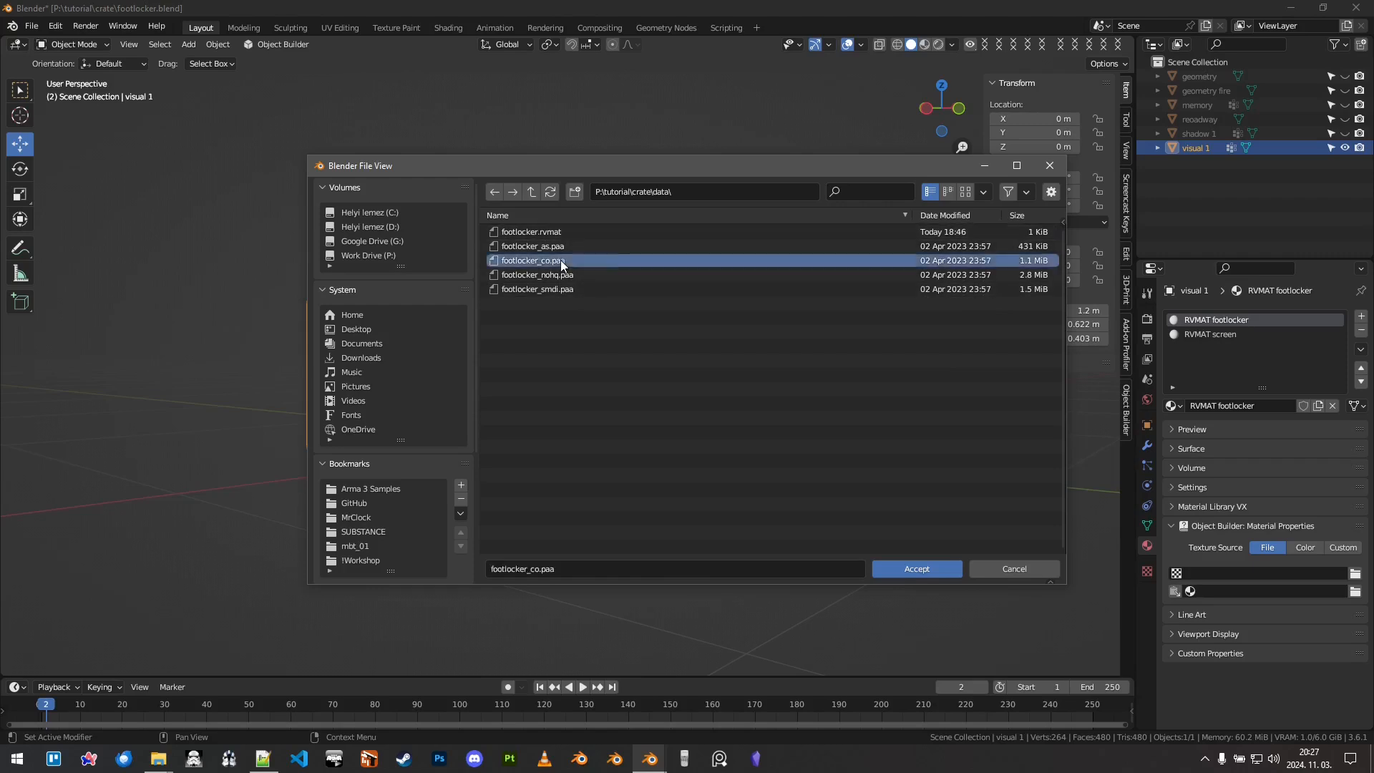
left_click(1354, 594)
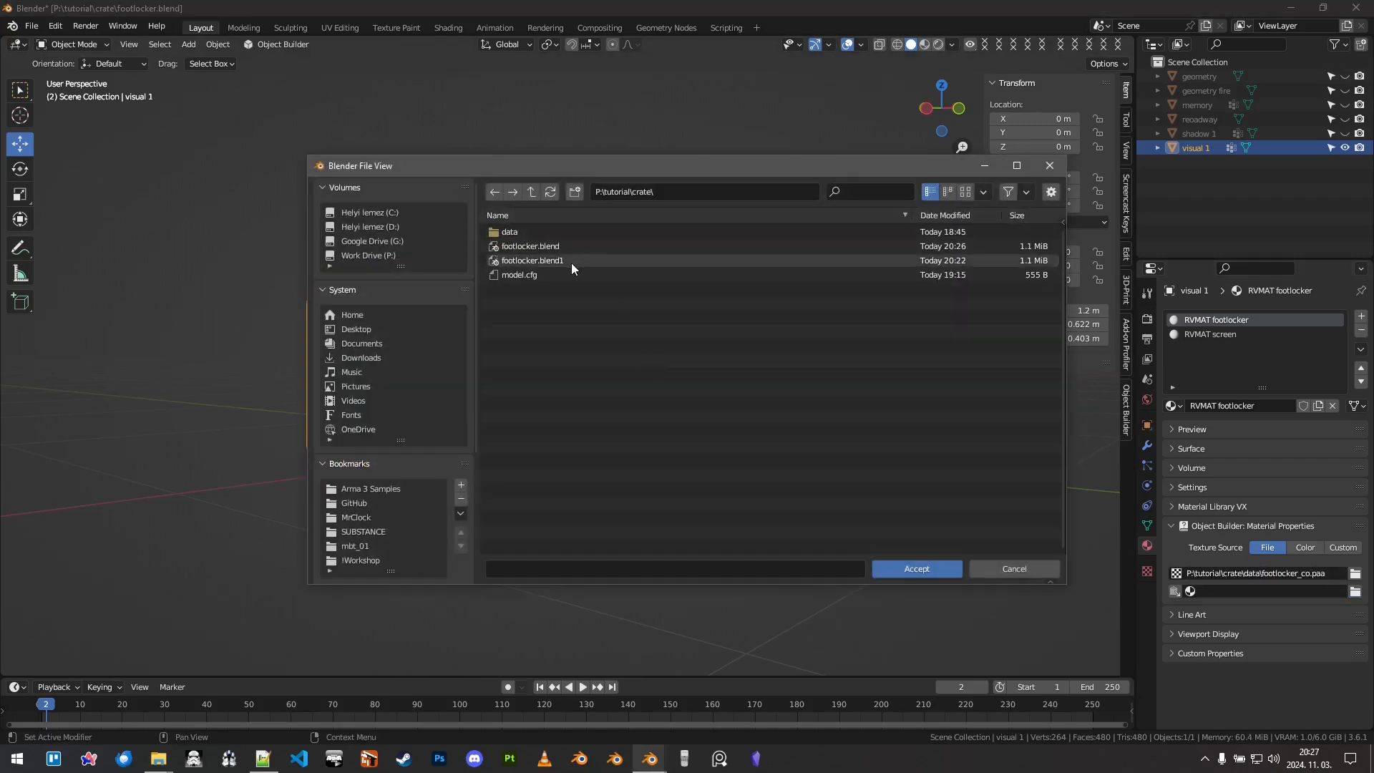
double_click(564, 232)
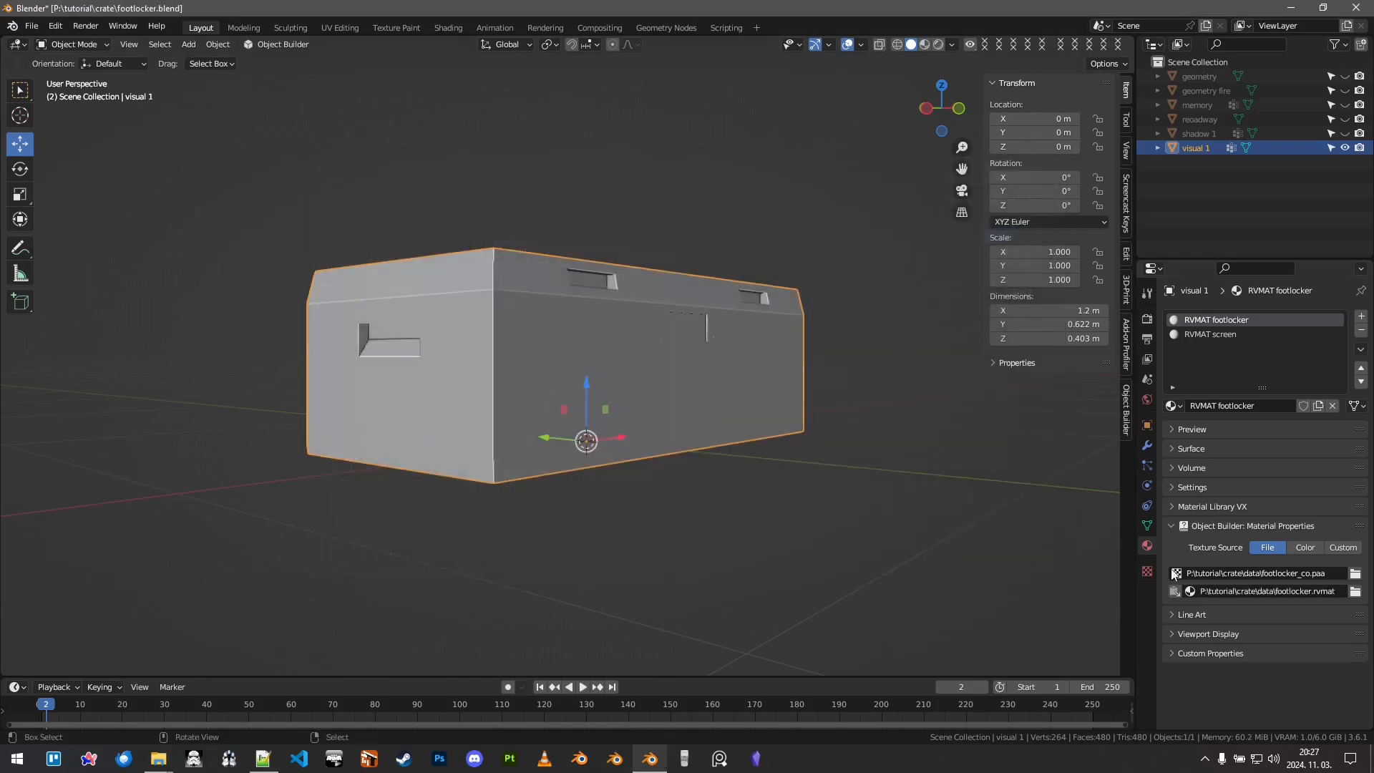
middle_click_drag(581, 356, 501, 351)
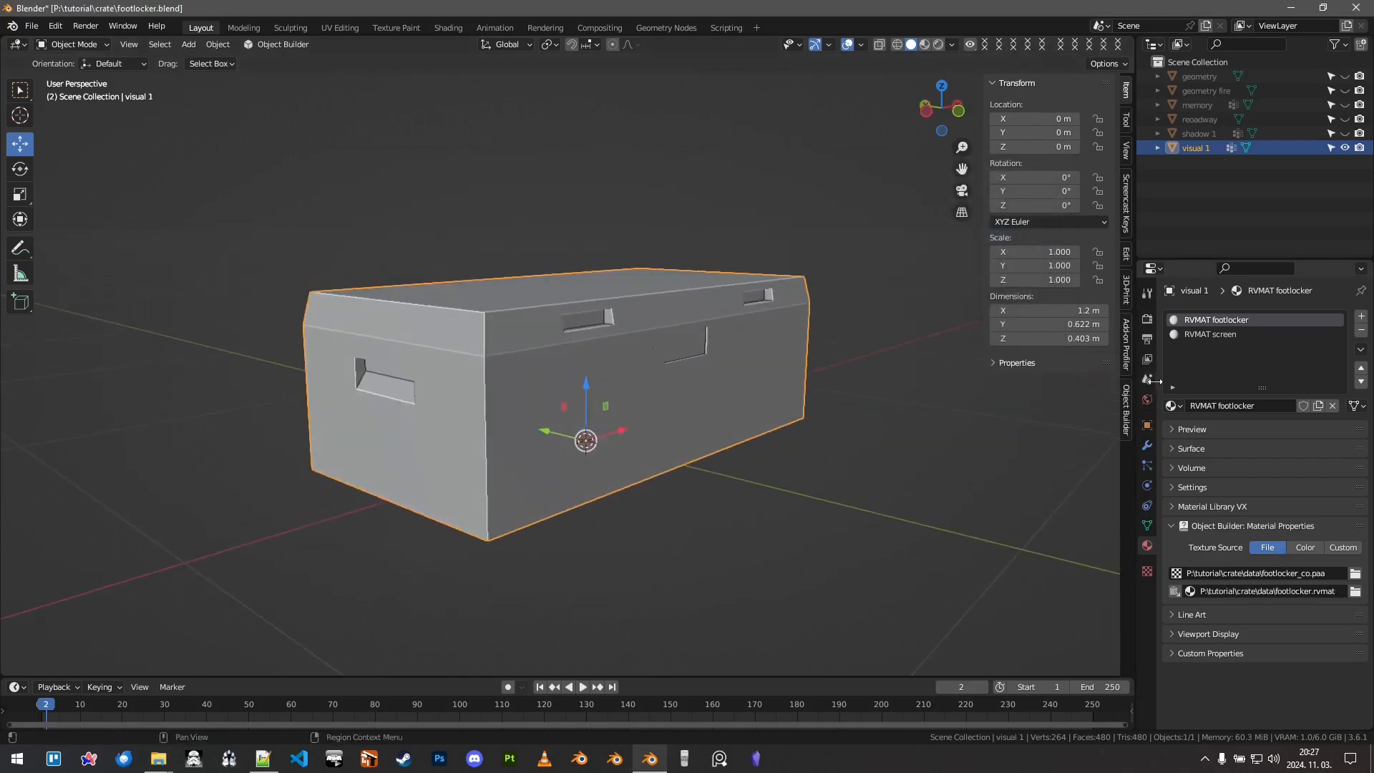
Step: Assign the RVMAT screen material to all geometry linked to the small panel inside the crate's front latch recess
left_click(1232, 337)
key("Tab")
scroll(670, 377, "up", 4)
key("alt+a")
key("ctrl+Tab")
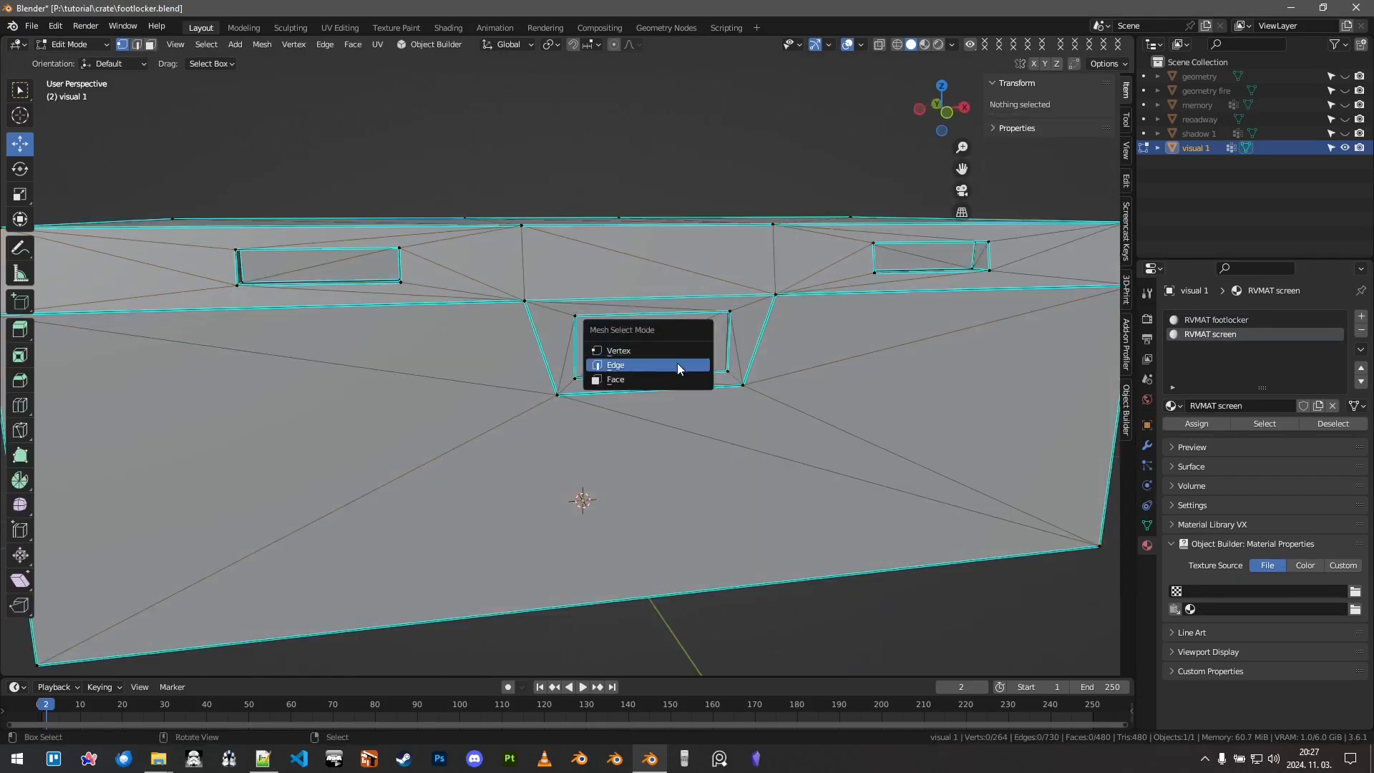
left_click(629, 364)
left_click(652, 341)
key("ctrl+l")
left_click(1190, 426)
key("Tab")
middle_click_drag(715, 429, 842, 427)
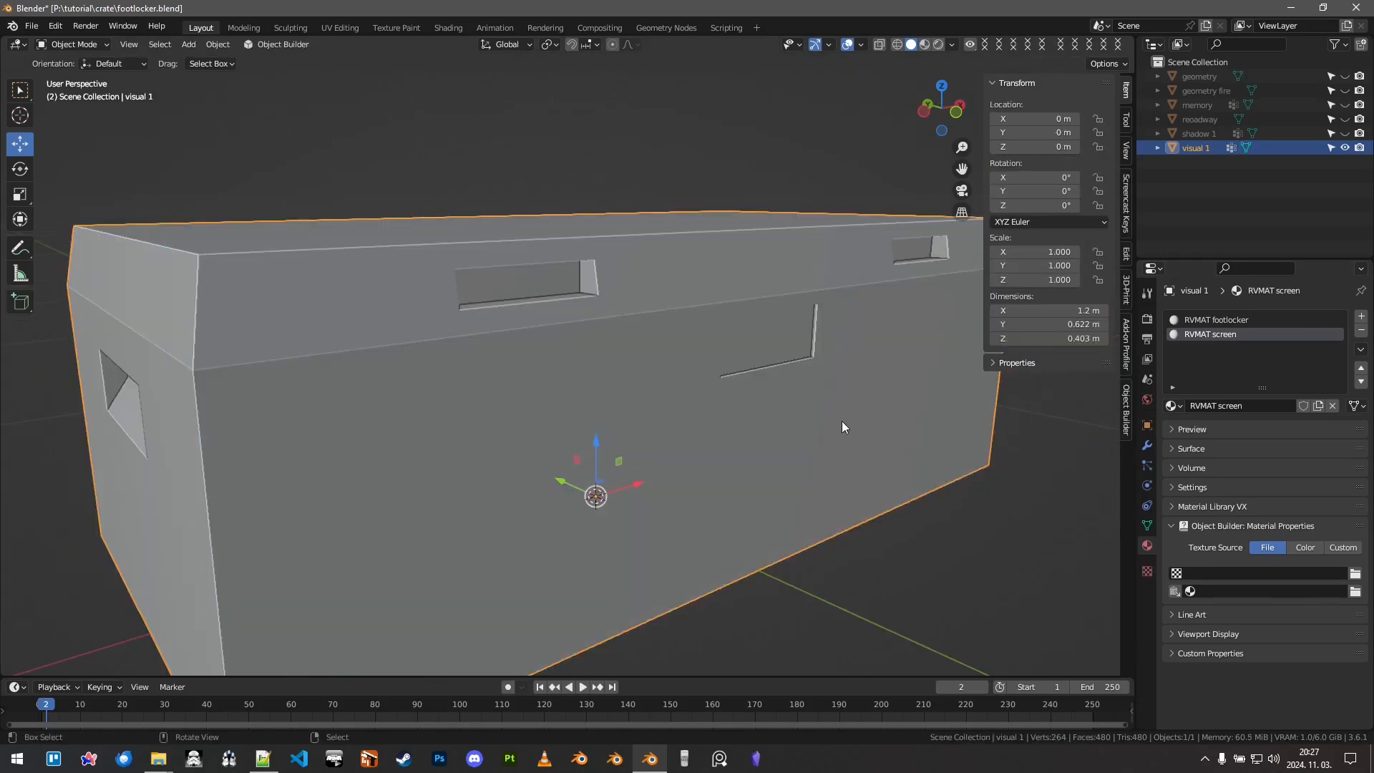
Step: Set RVMAT screen's texture source to Color with black as the color, and save the file
left_click(1307, 547)
left_click(1282, 573)
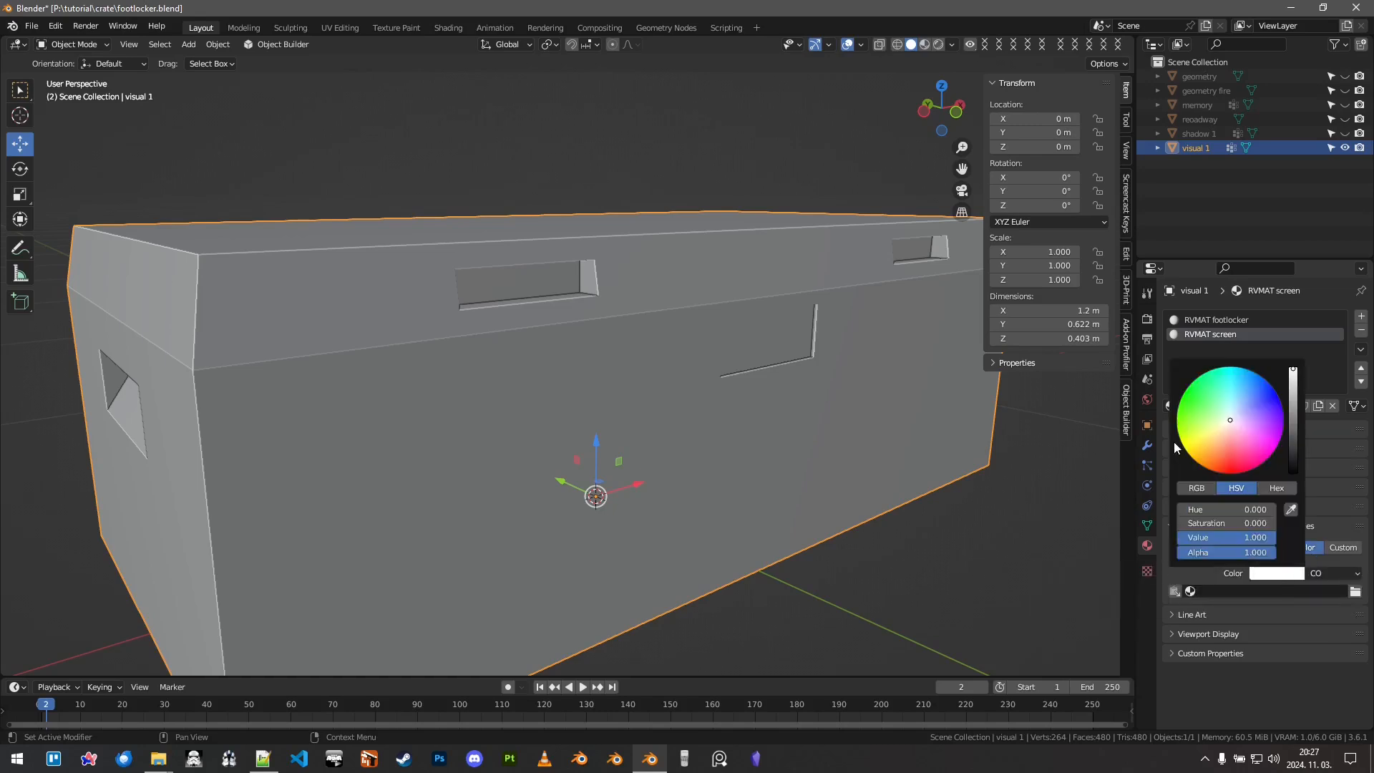
left_click_drag(1292, 422, 1292, 474)
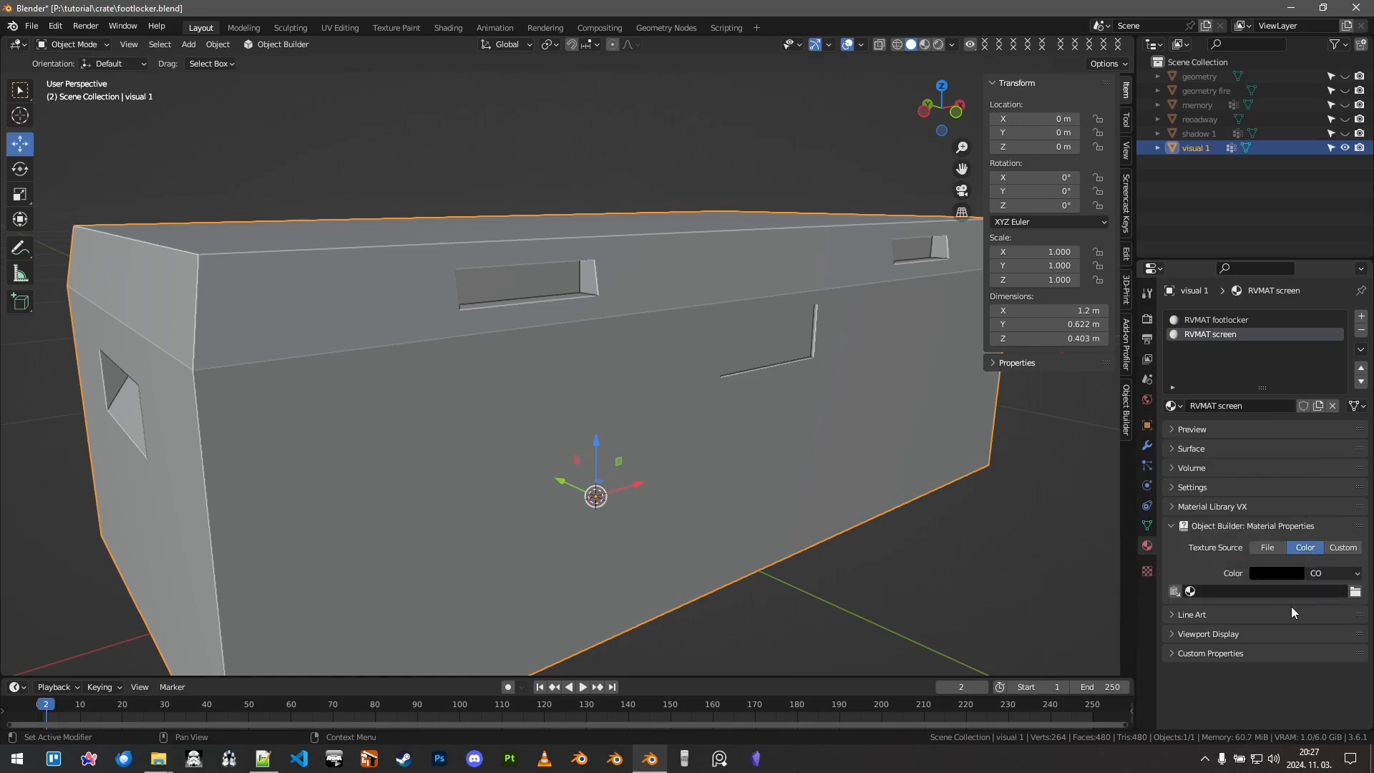
key("ctrl+s")
scroll(605, 411, "down", 4)
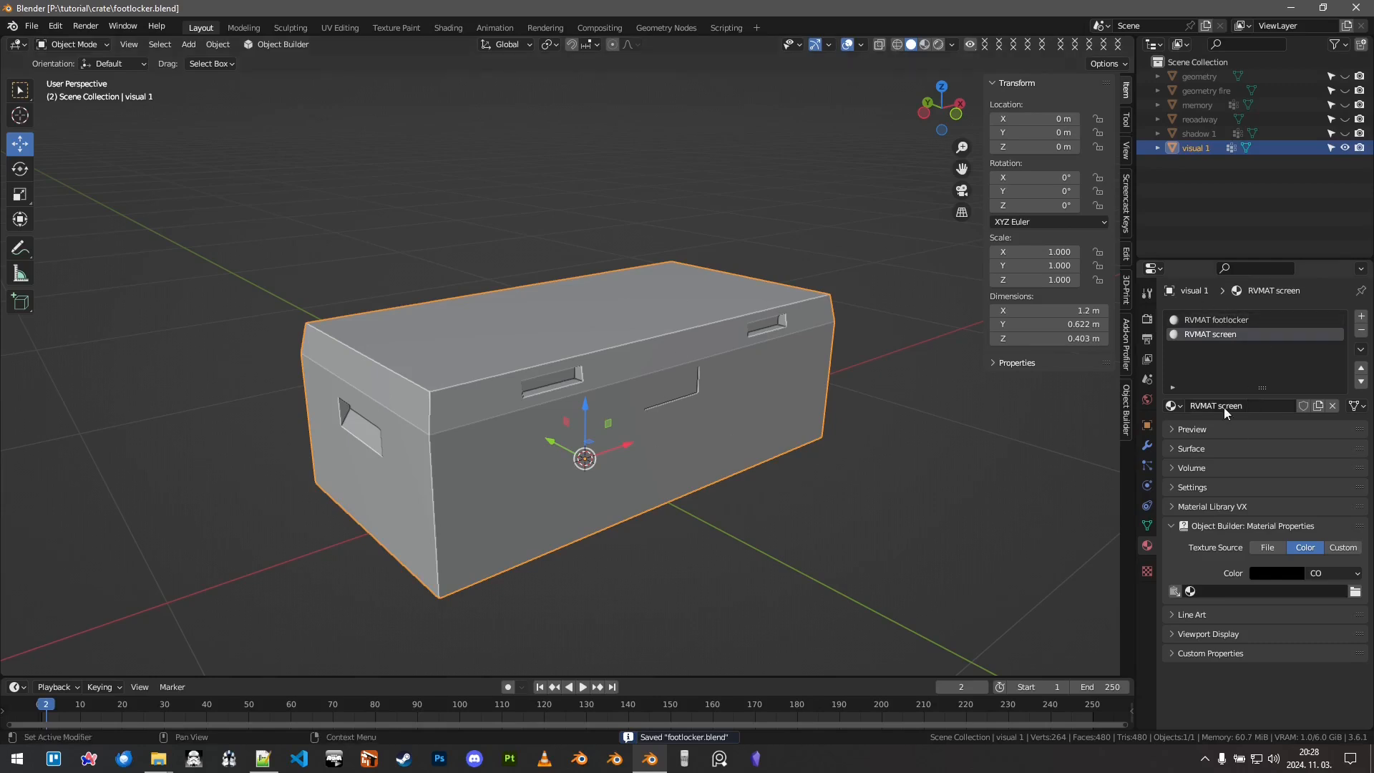
Step: Review visual 1's vertex group and its Object Builder LOD type and resolution
left_click(1147, 525)
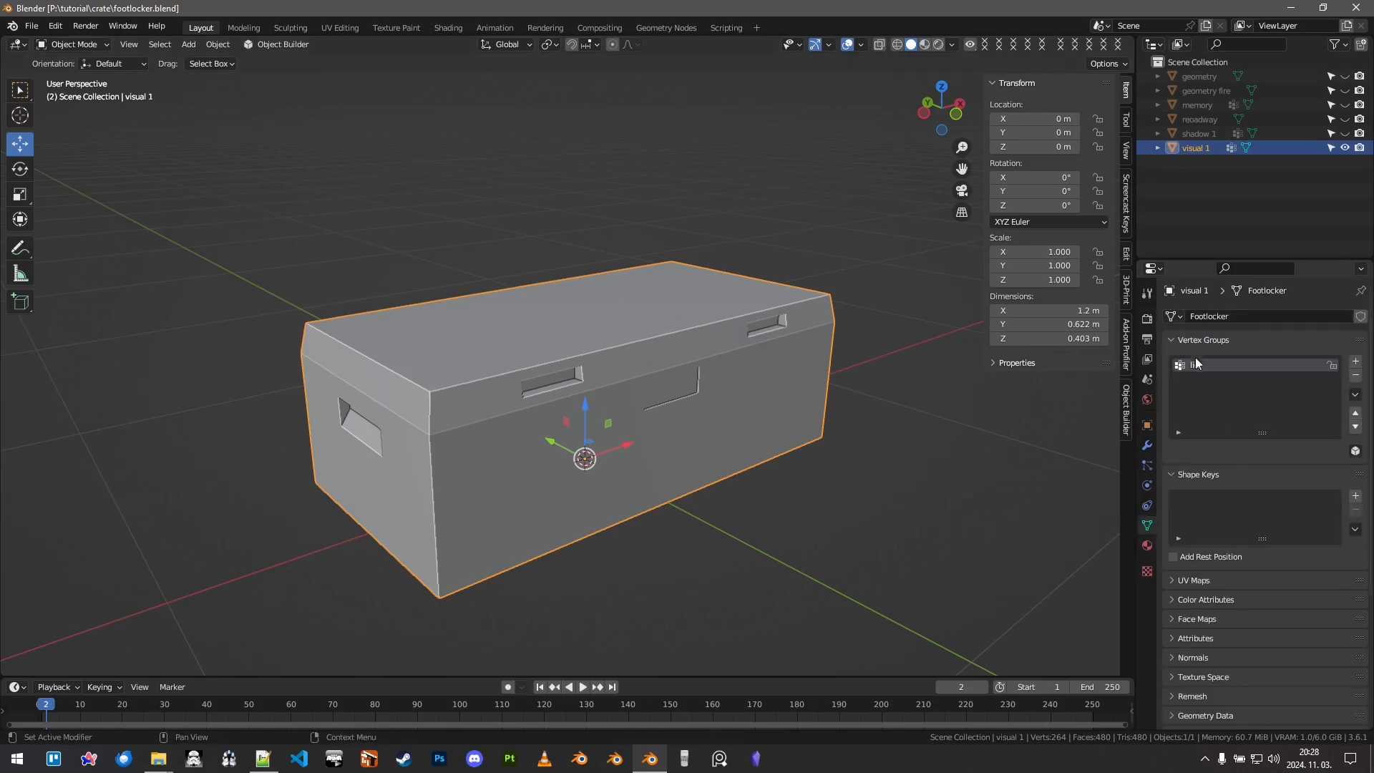
scroll(1219, 478, "down", 5)
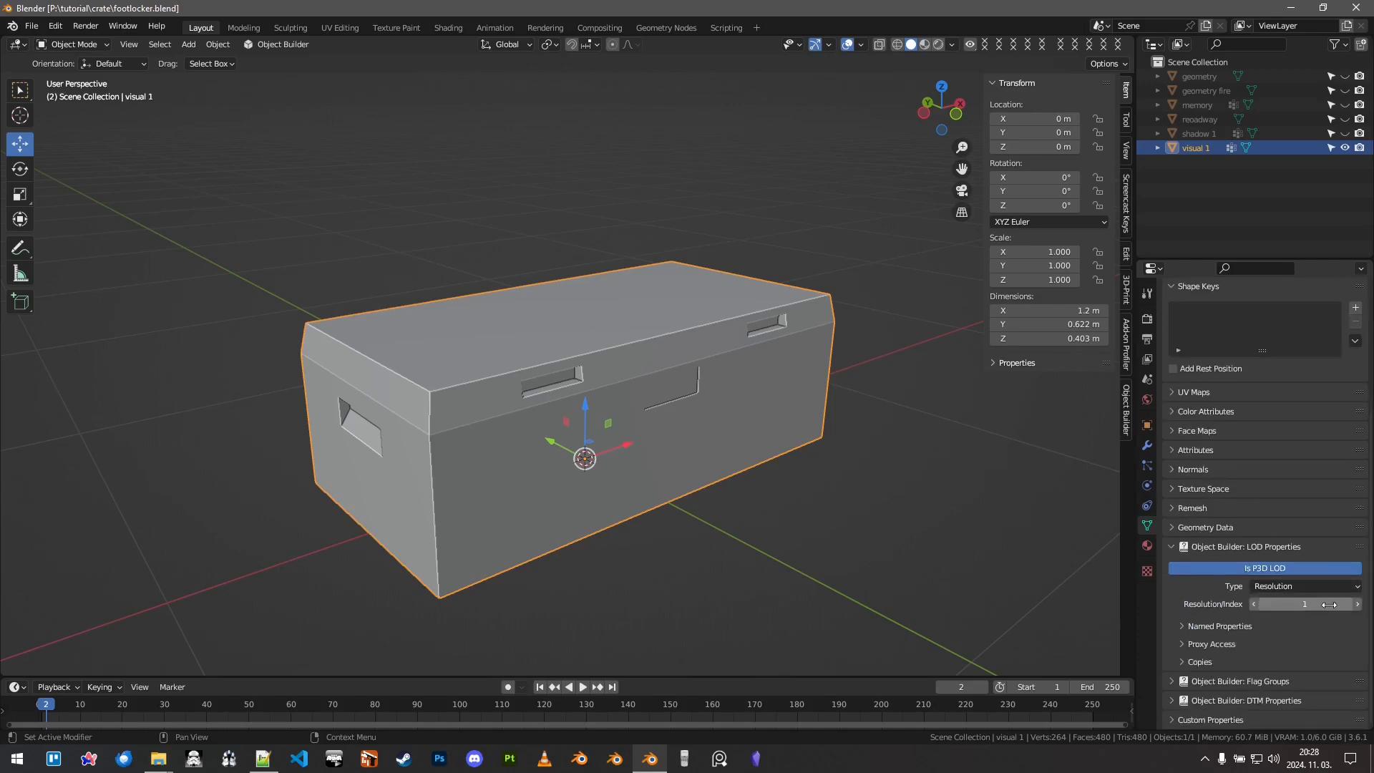
left_click(1197, 624)
left_click(1202, 623)
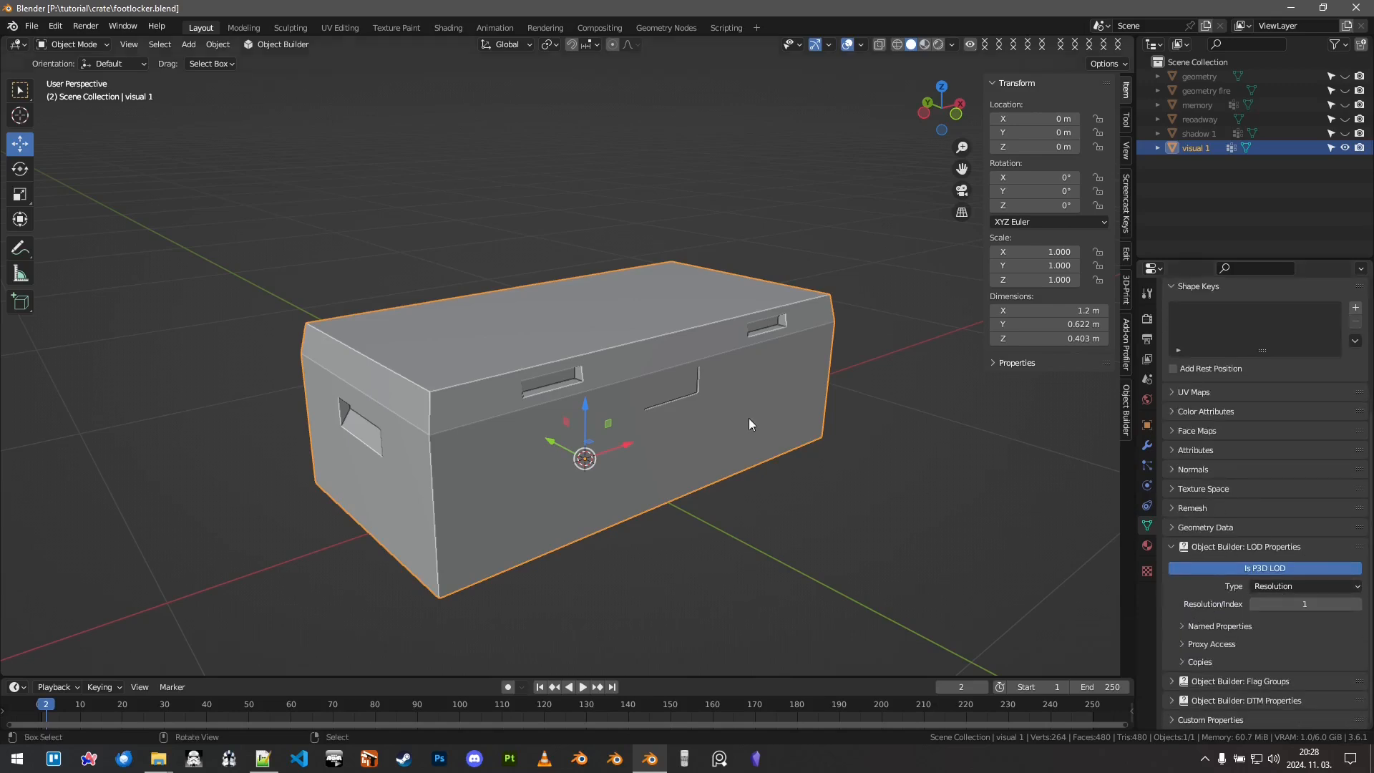
Step: Hide visual 1, show the shadow object and rename it shadow 0
left_click(1344, 147)
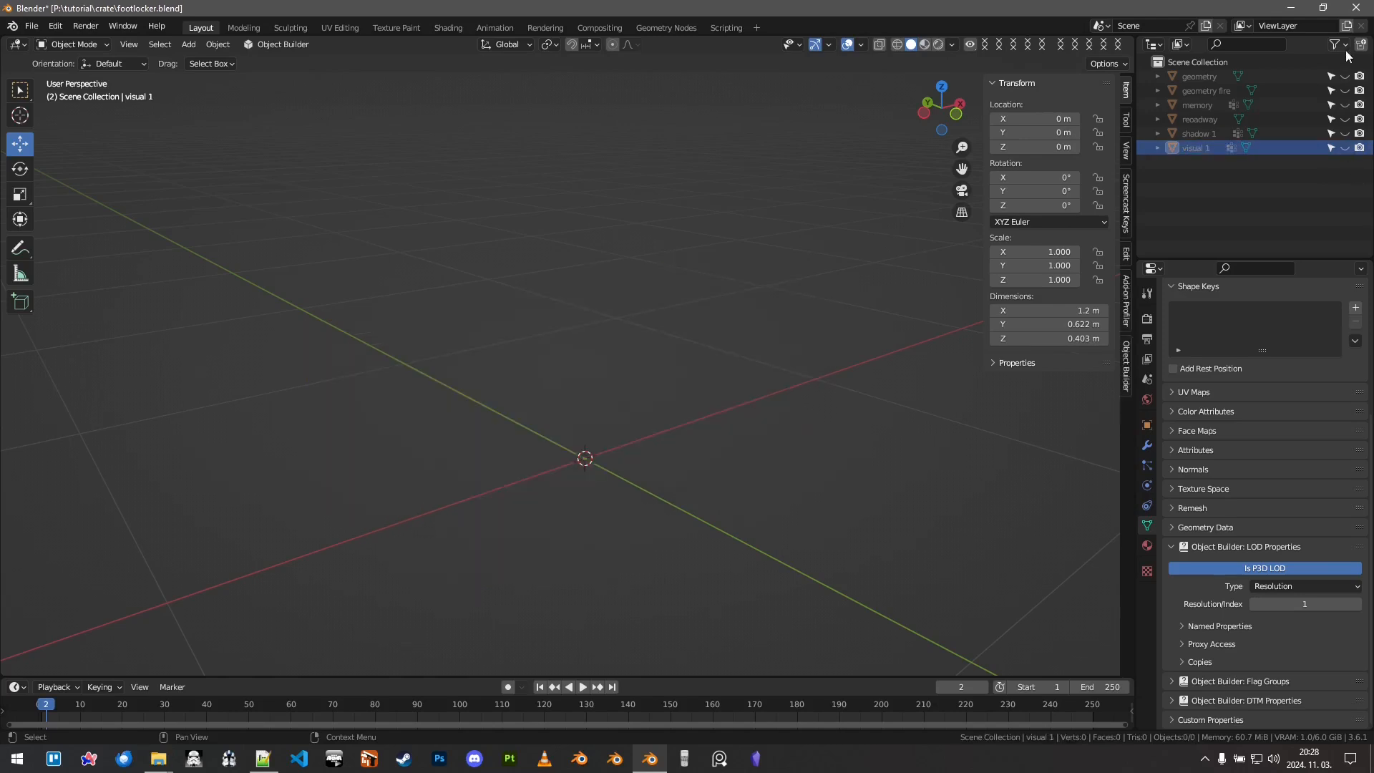
left_click(1345, 134)
left_click(1163, 133)
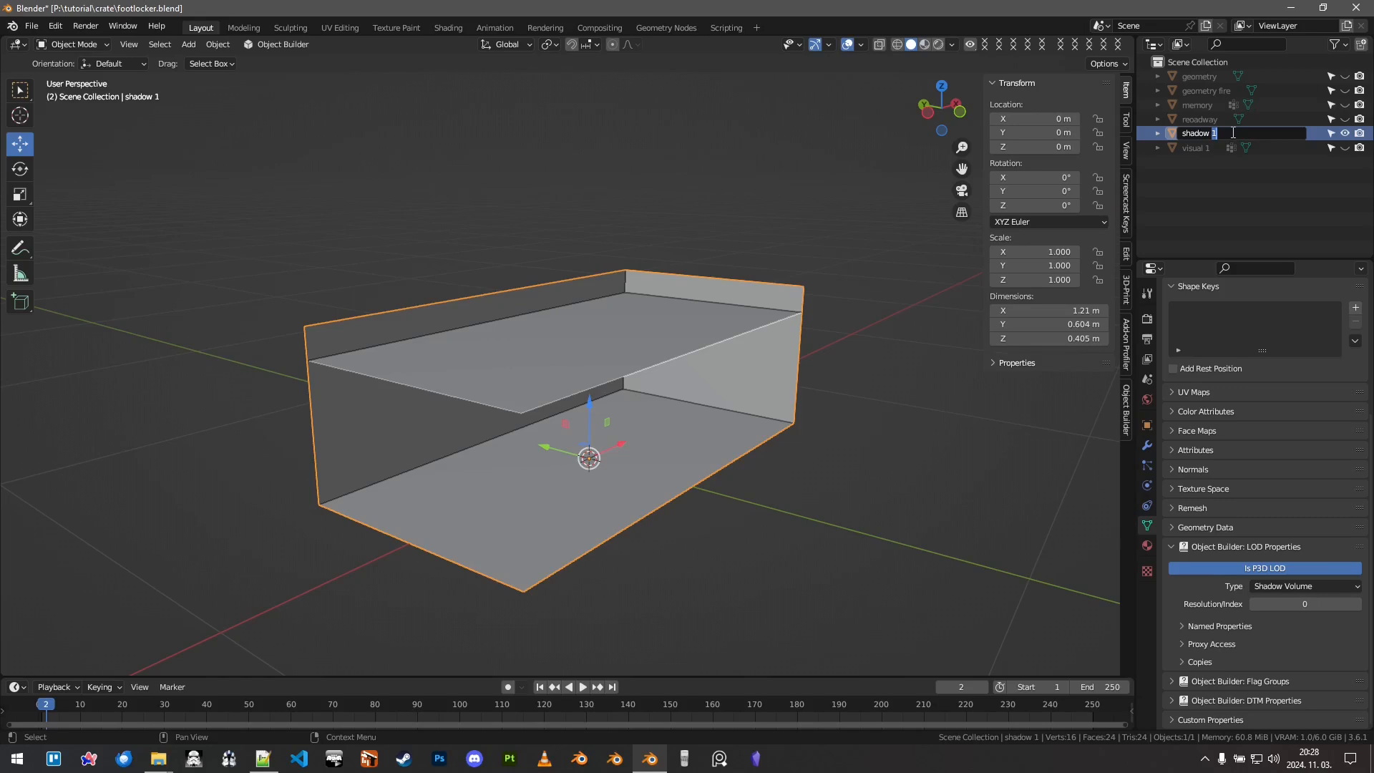
key("Return")
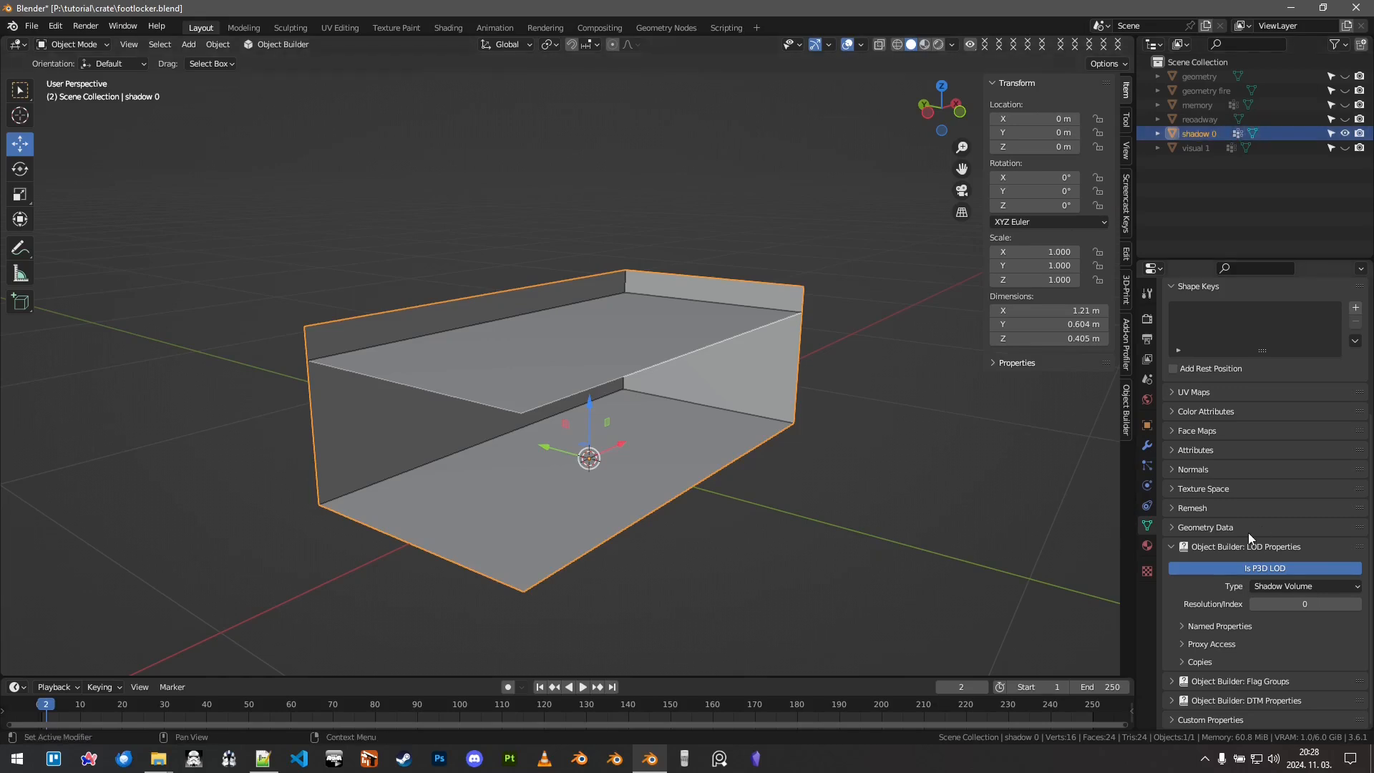
Step: Check in edit mode which part of shadow 0 belongs to the lid vertex group
scroll(1191, 429, "up", 7)
key("Tab")
key("alt+a")
left_click(1290, 452)
middle_click_drag(588, 444, 637, 444)
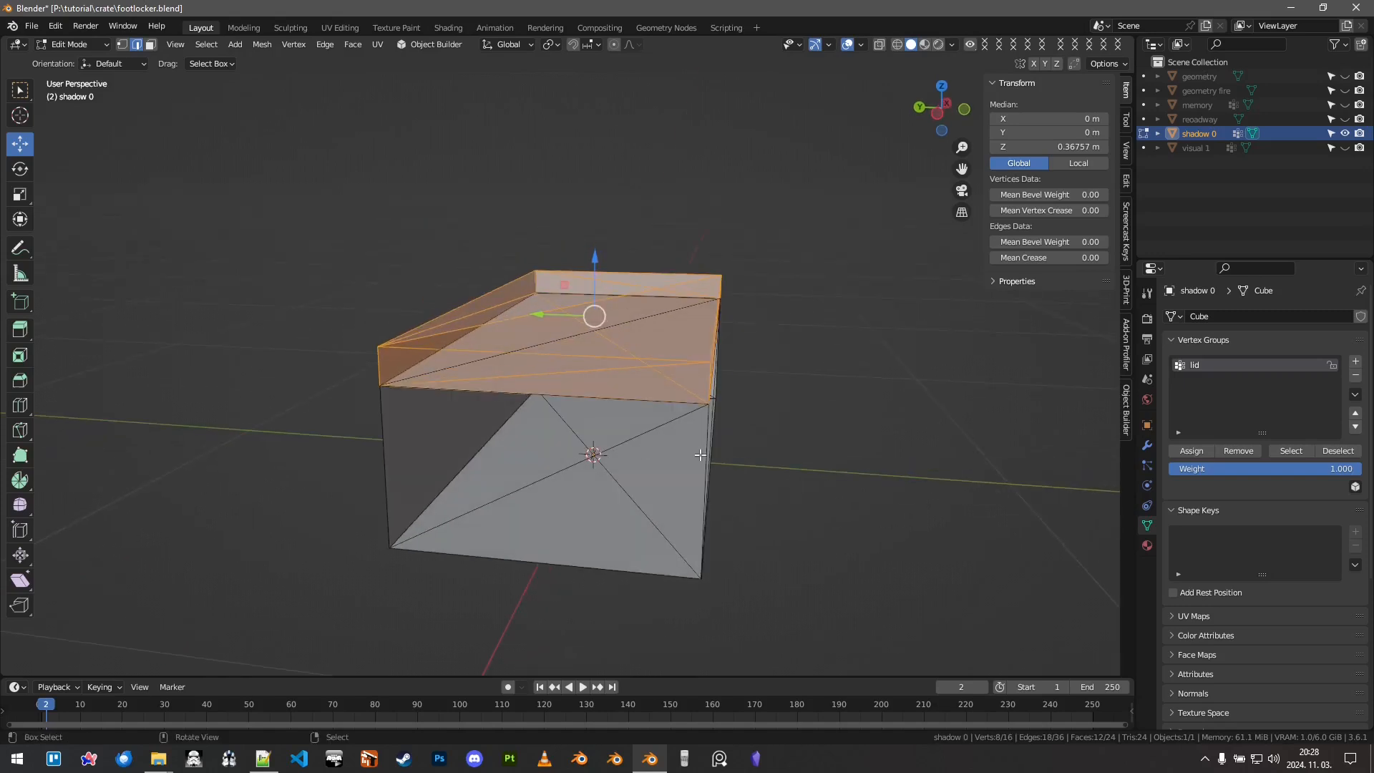
key("Tab")
middle_click_drag(830, 435, 939, 318)
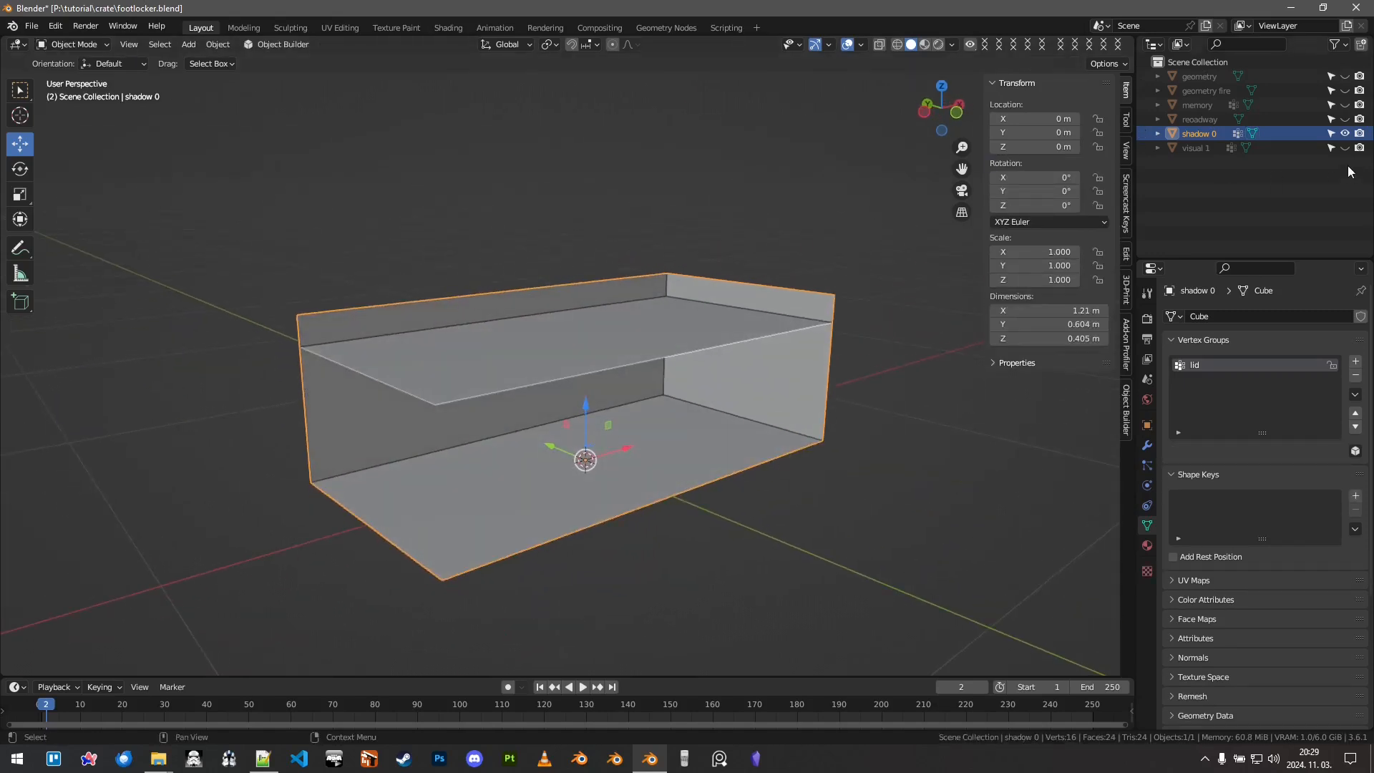
Step: Hide shadow 0, show the roadway object and examine its shape and material properties
left_click(1344, 134)
left_click(1344, 119)
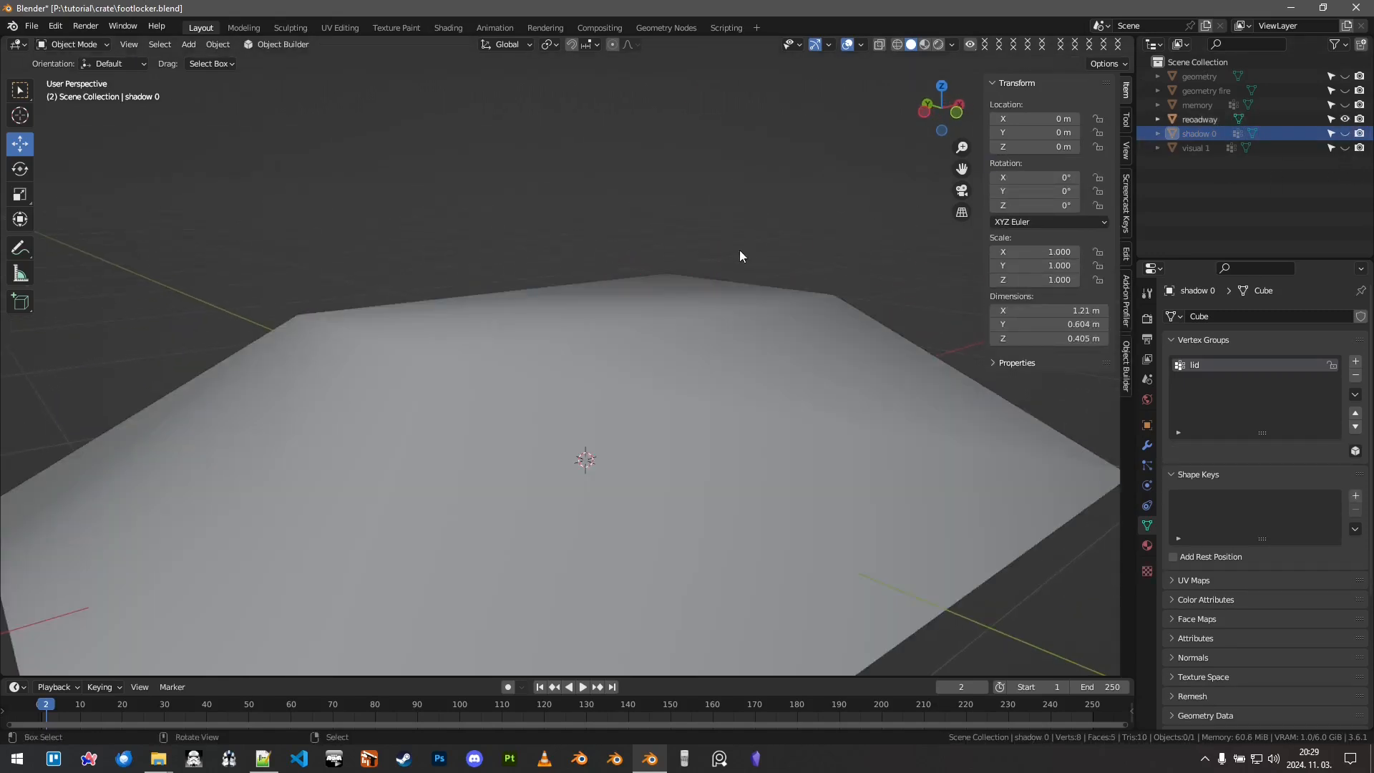
left_click(684, 365)
middle_click_drag(736, 392, 562, 404)
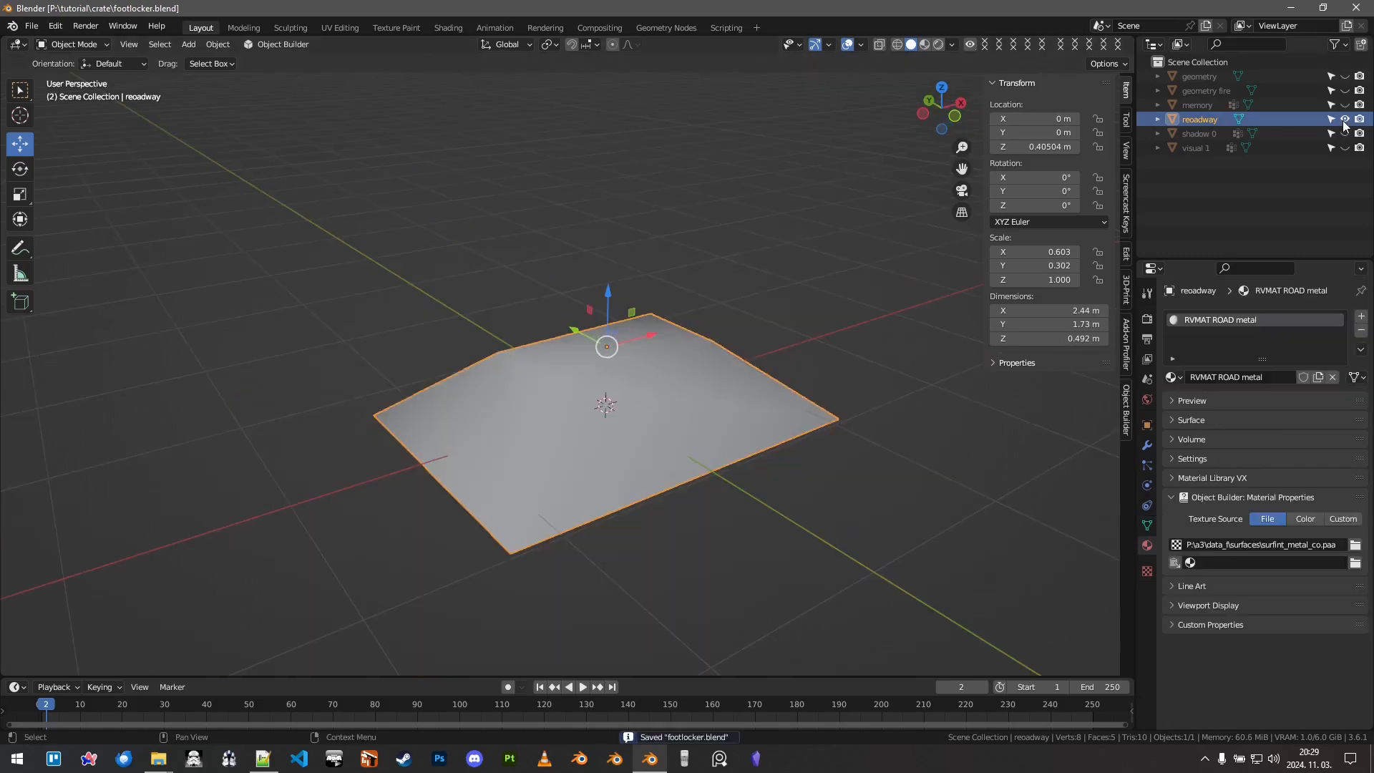
Step: Hide the roadway object, show the memory object and review its points, vertex groups and LOD properties
left_click(1344, 120)
left_click(1172, 106)
middle_click_drag(670, 309, 715, 465)
left_click(1147, 525)
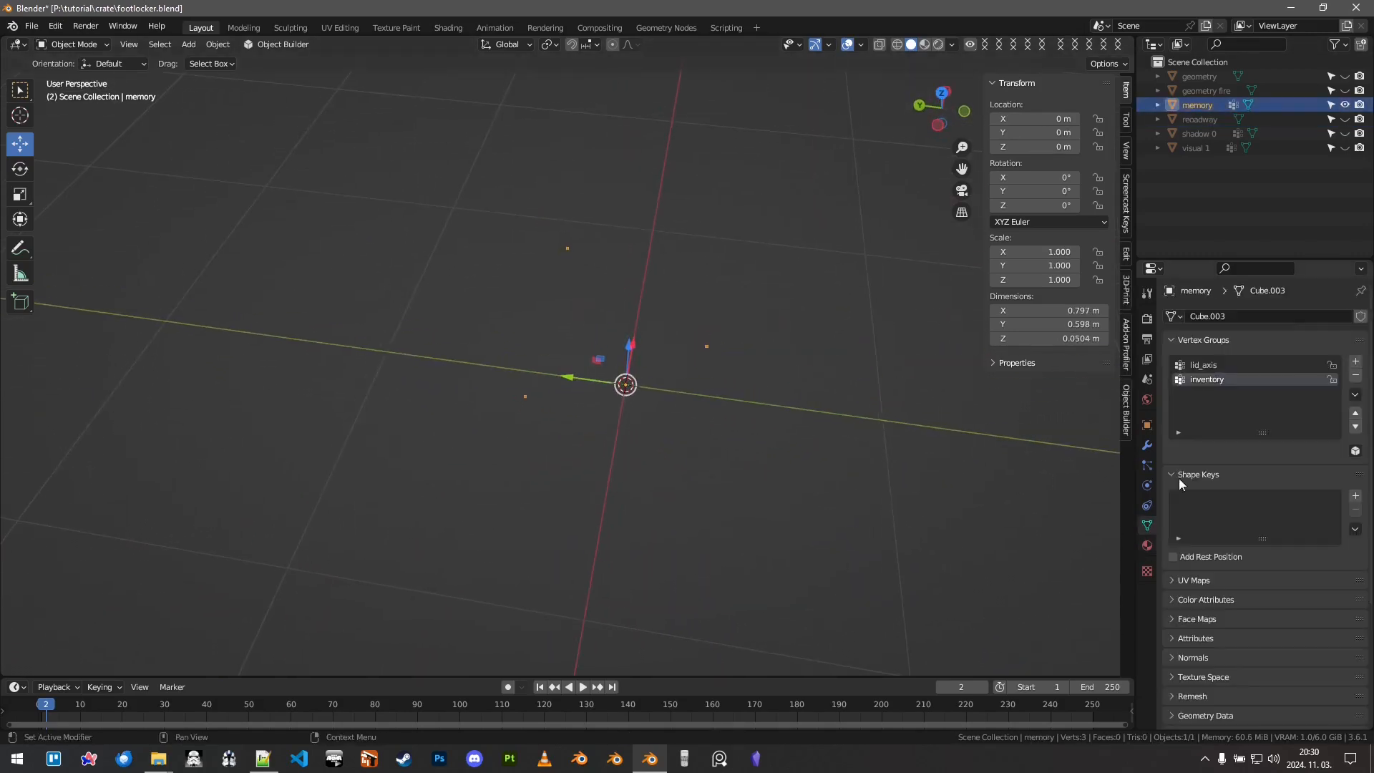
scroll(1238, 573, "down", 3)
Step: Hide the memory object, show geometry fire and review its penetration material and LOD properties
left_click(1344, 105)
left_click(1344, 91)
left_click(1216, 92)
middle_click_drag(724, 341, 938, 470)
left_click(1147, 545)
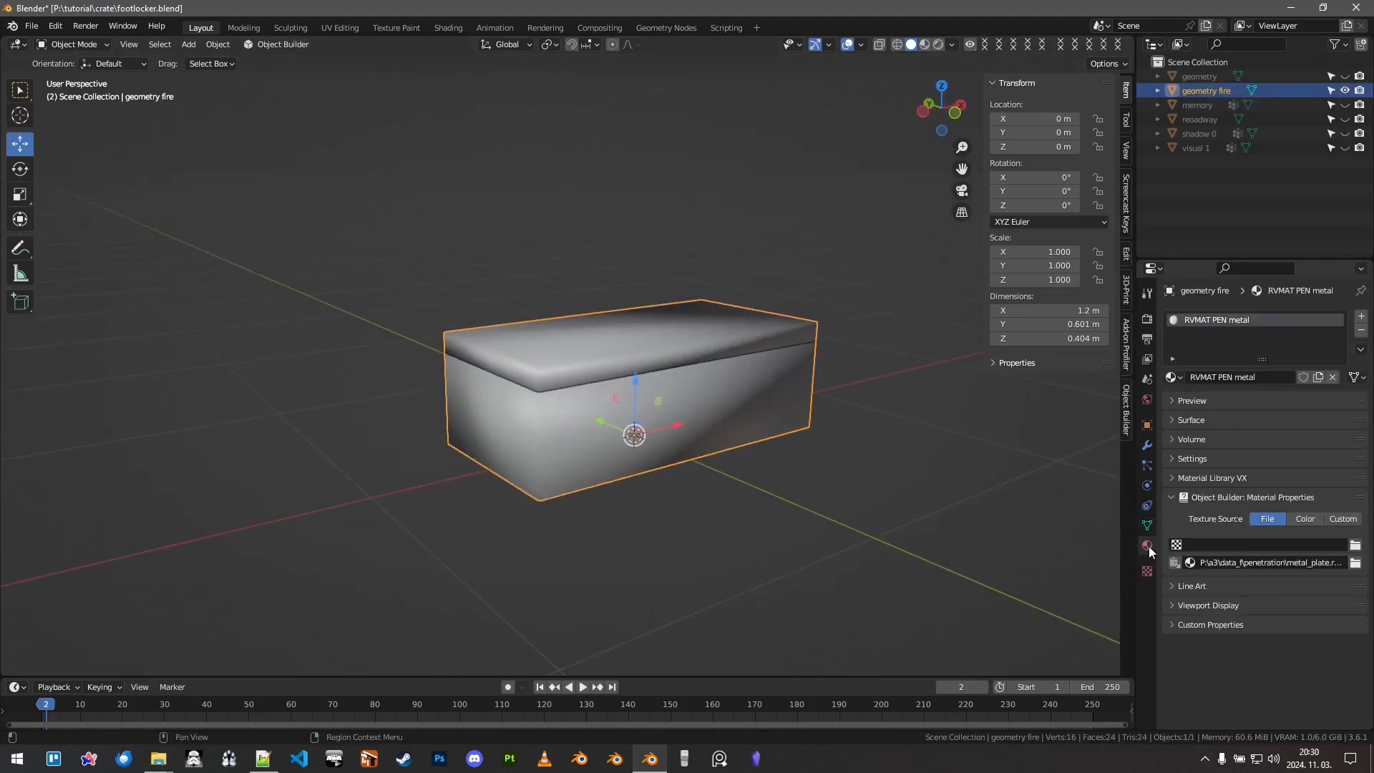
left_click(1147, 526)
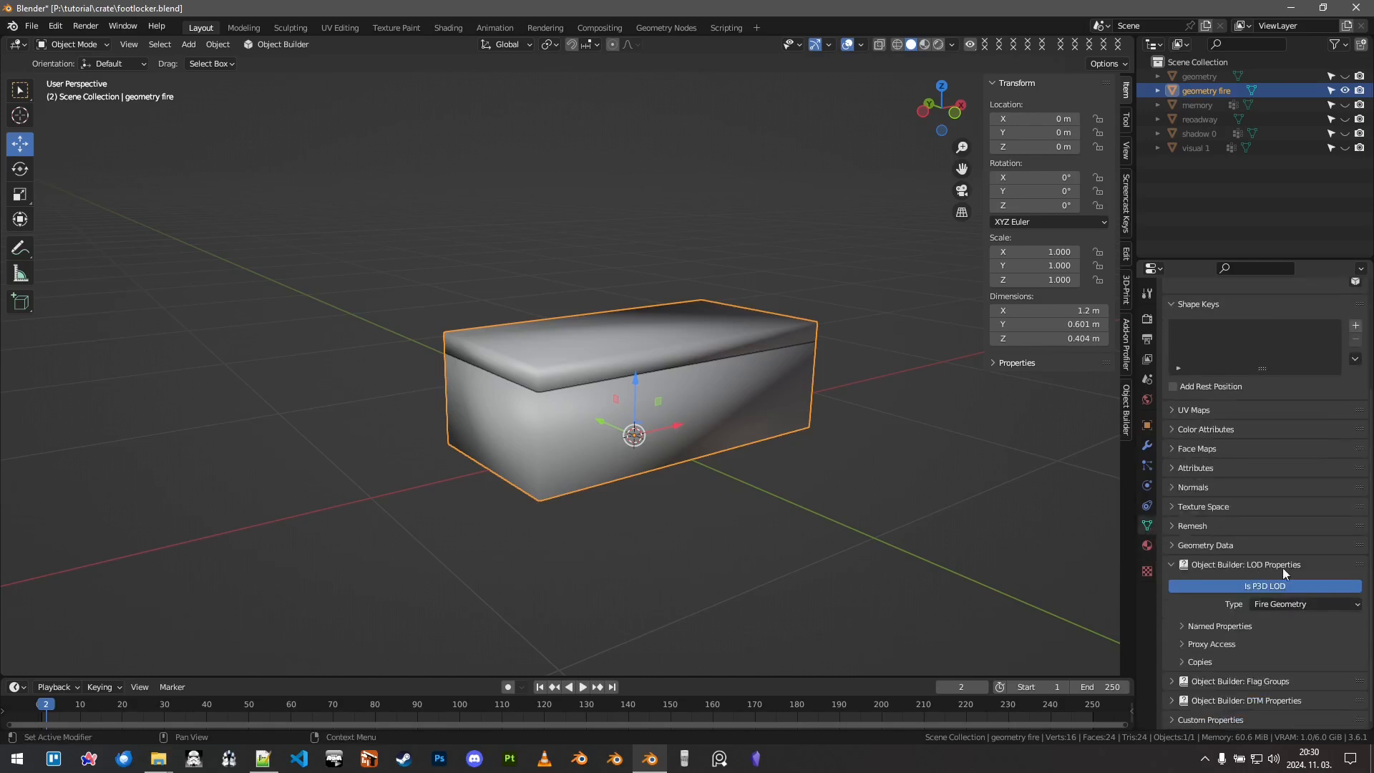
Step: Select the geometry object to review its LOD type, and hide the geometry fire object
left_click(1209, 77)
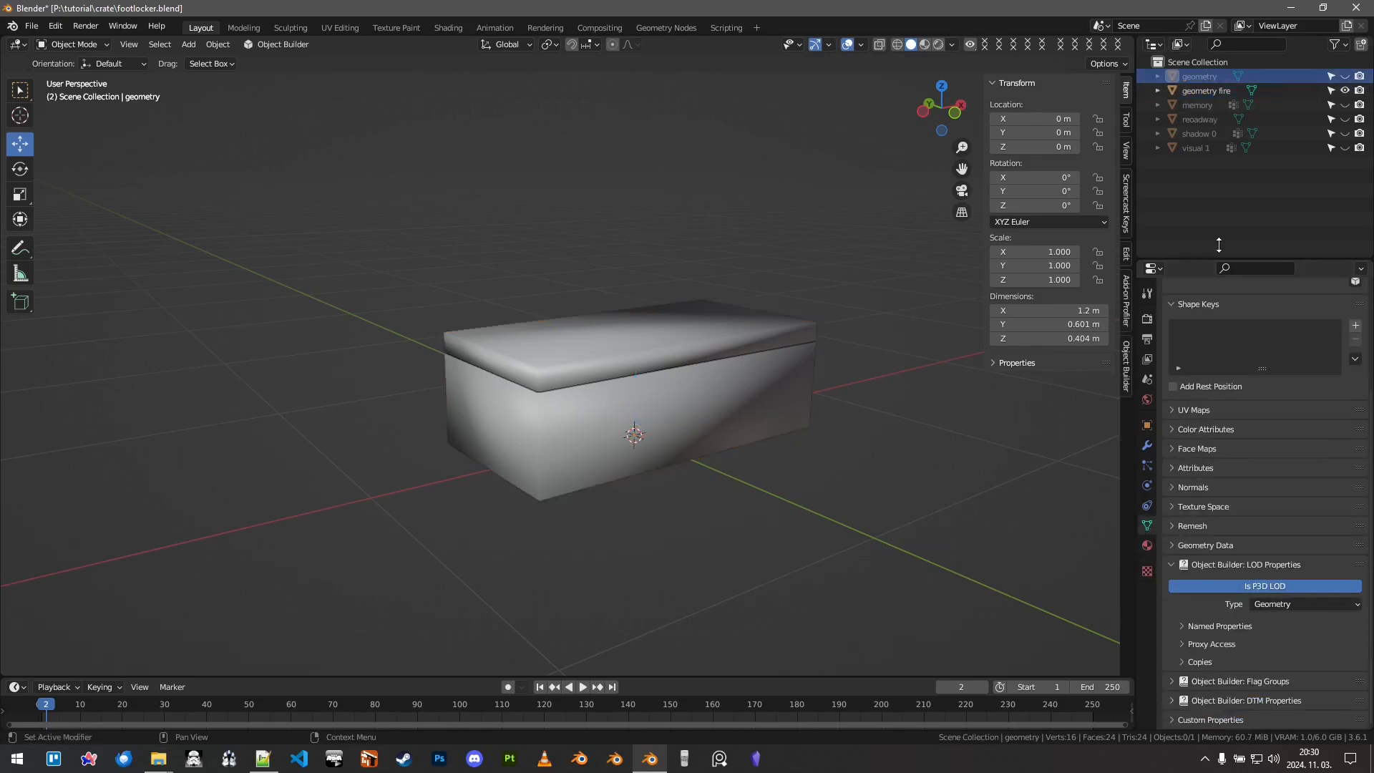
scroll(668, 418, "up", 3)
middle_click_drag(669, 418, 808, 395)
left_click(1344, 76)
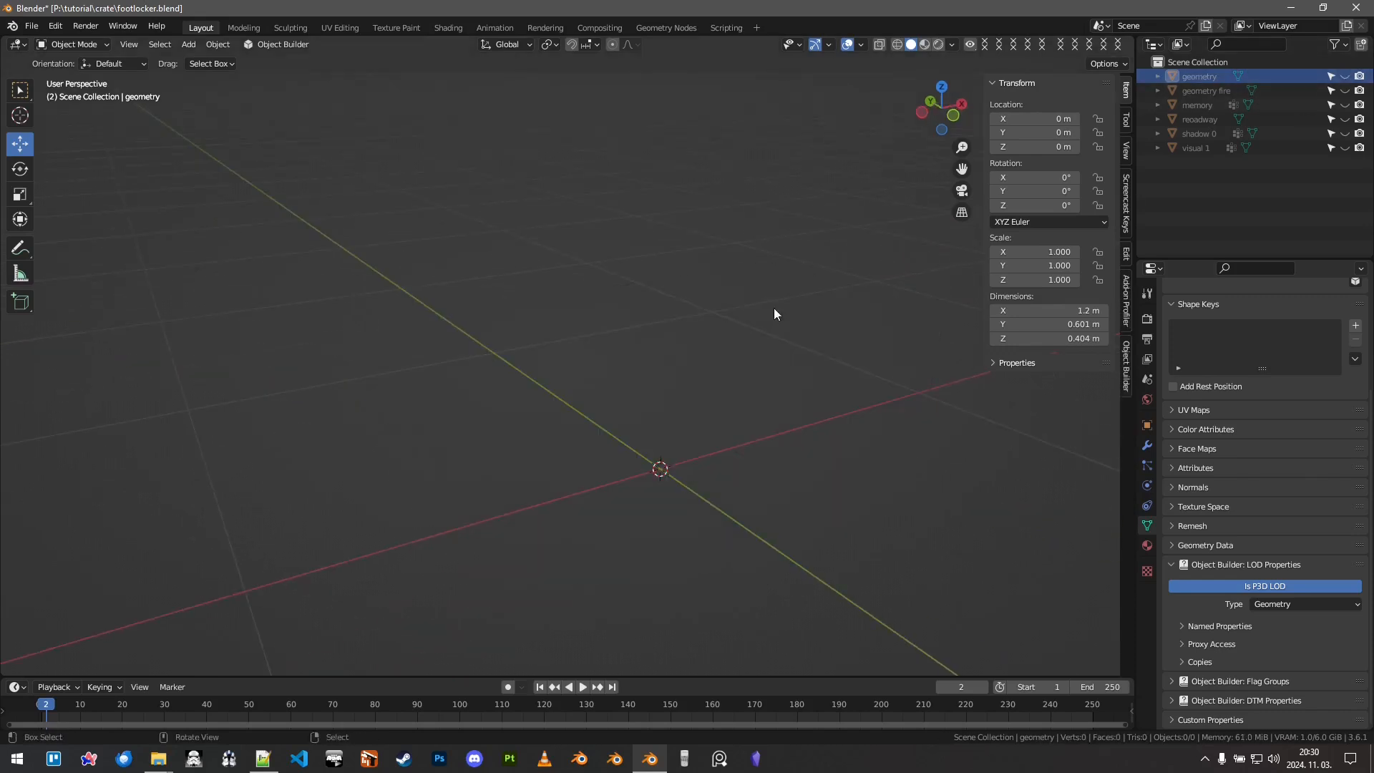
Step: Unhide all six LOD objects, display the scene in wireframe and save the file
left_click_drag(1344, 76, 1344, 148)
scroll(787, 308, "down", 4)
middle_click_drag(793, 311, 784, 293)
key("shift+z")
mouse_move(685, 350)
middle_mouse_down()
mouse_move(680, 329)
mouse_move(688, 398)
mouse_move(684, 361)
middle_mouse_up()
key("ctrl+s")
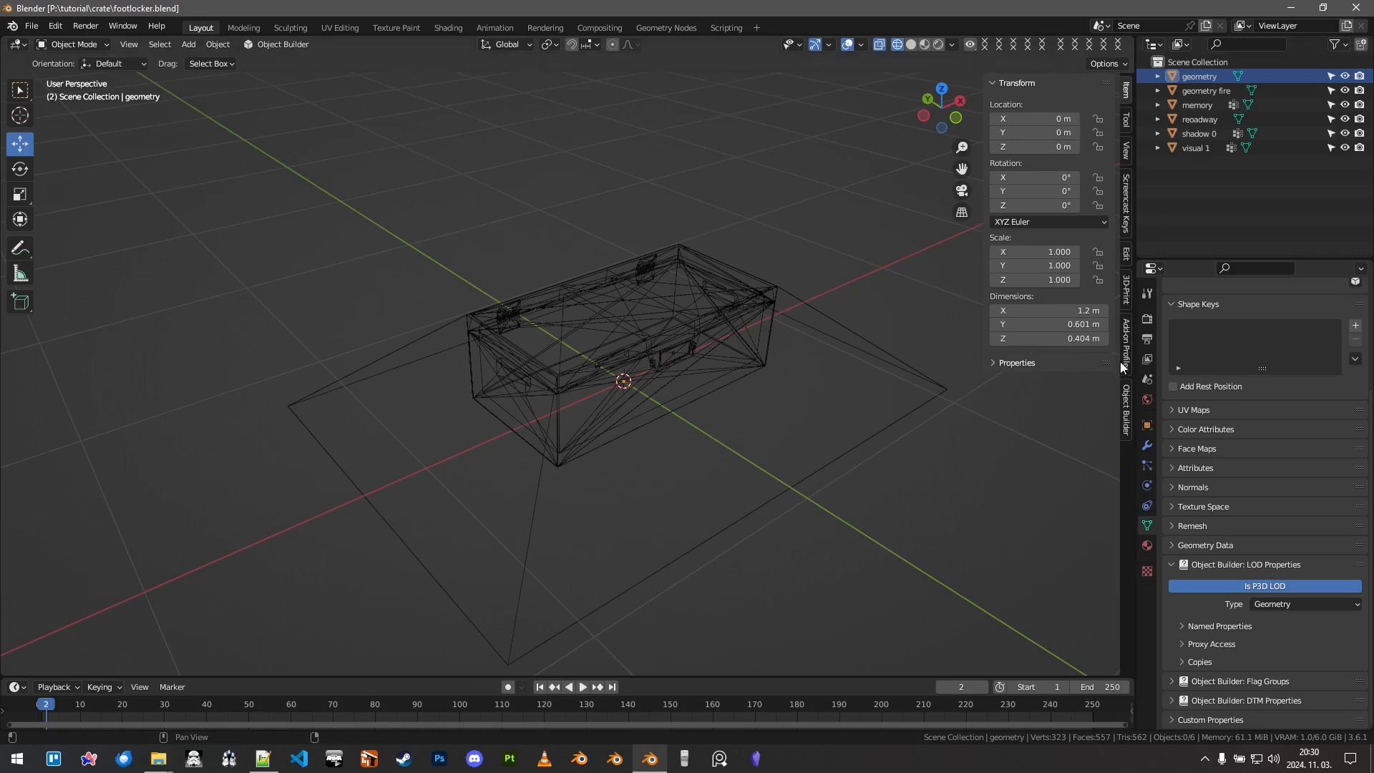
Step: Isolate the geometry object in local view and run Object Builder validation with automatic type detection and warnings treated as errors
left_click(1126, 401)
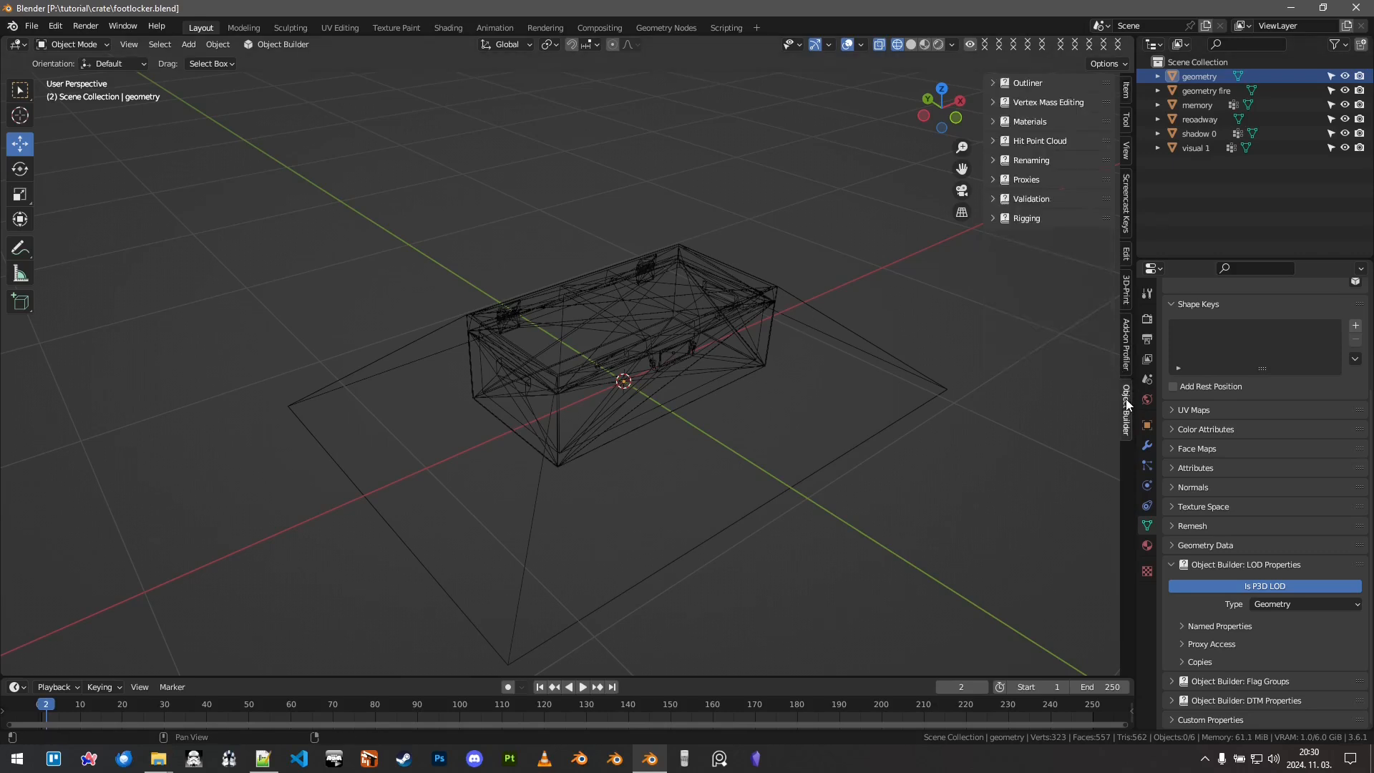
left_click(1014, 199)
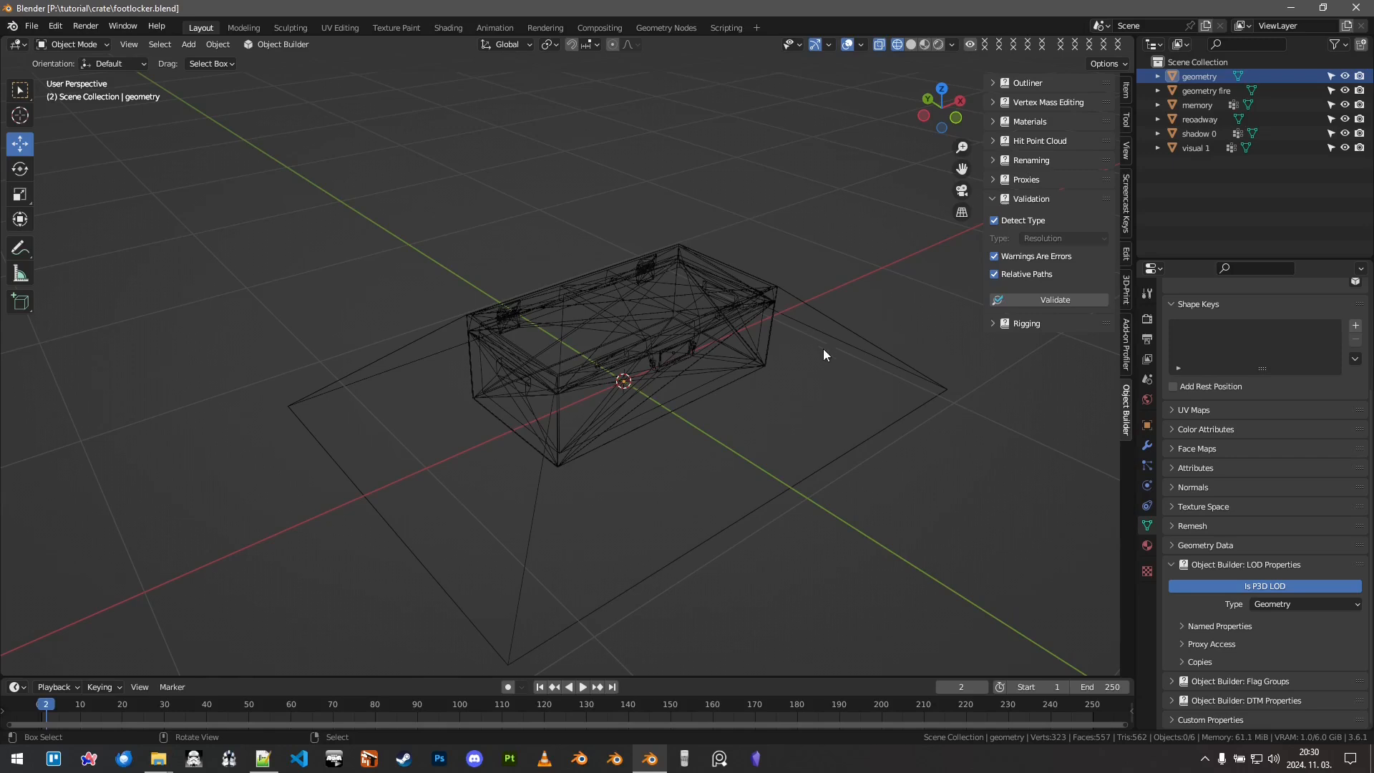
middle_click_drag(822, 349, 826, 329)
left_click(1191, 77)
middle_click_drag(673, 336, 706, 334)
key("KP_Divide")
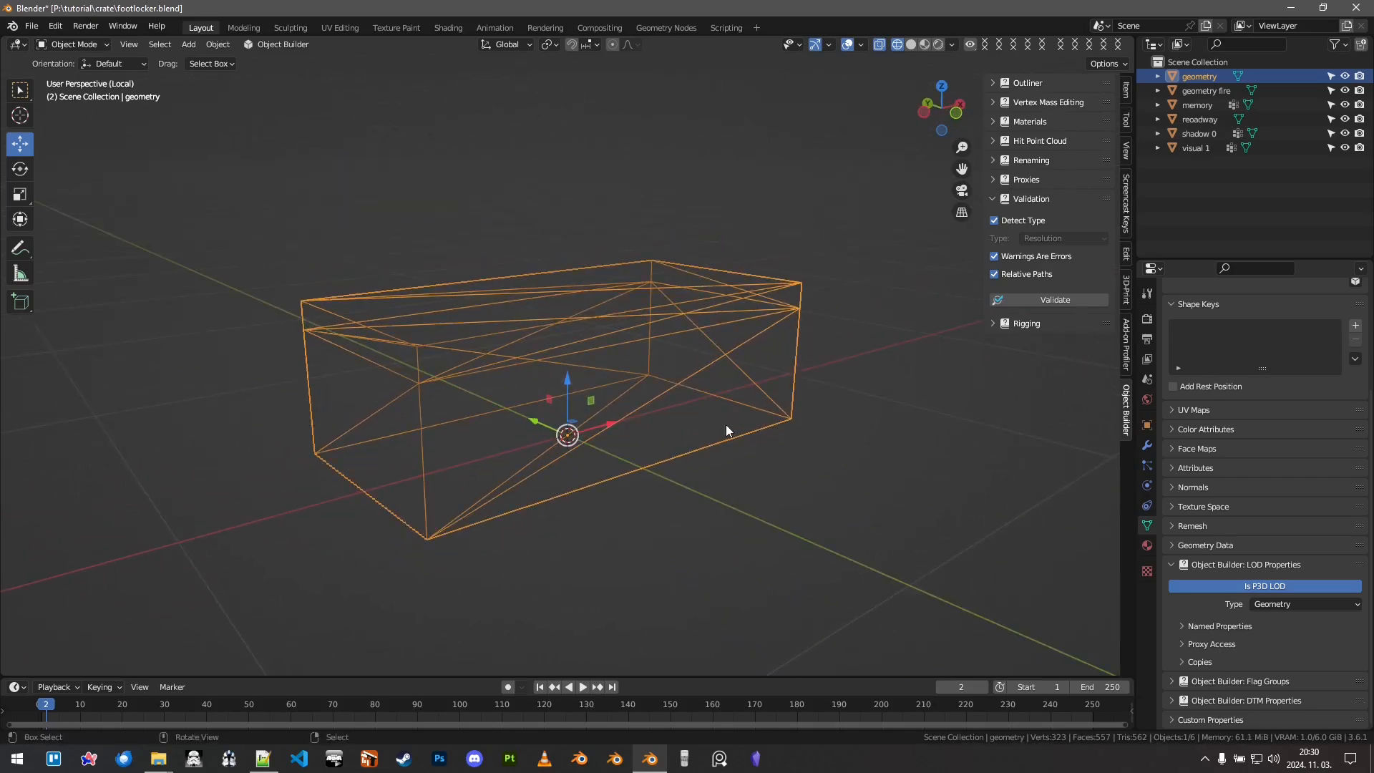
left_click(1051, 299)
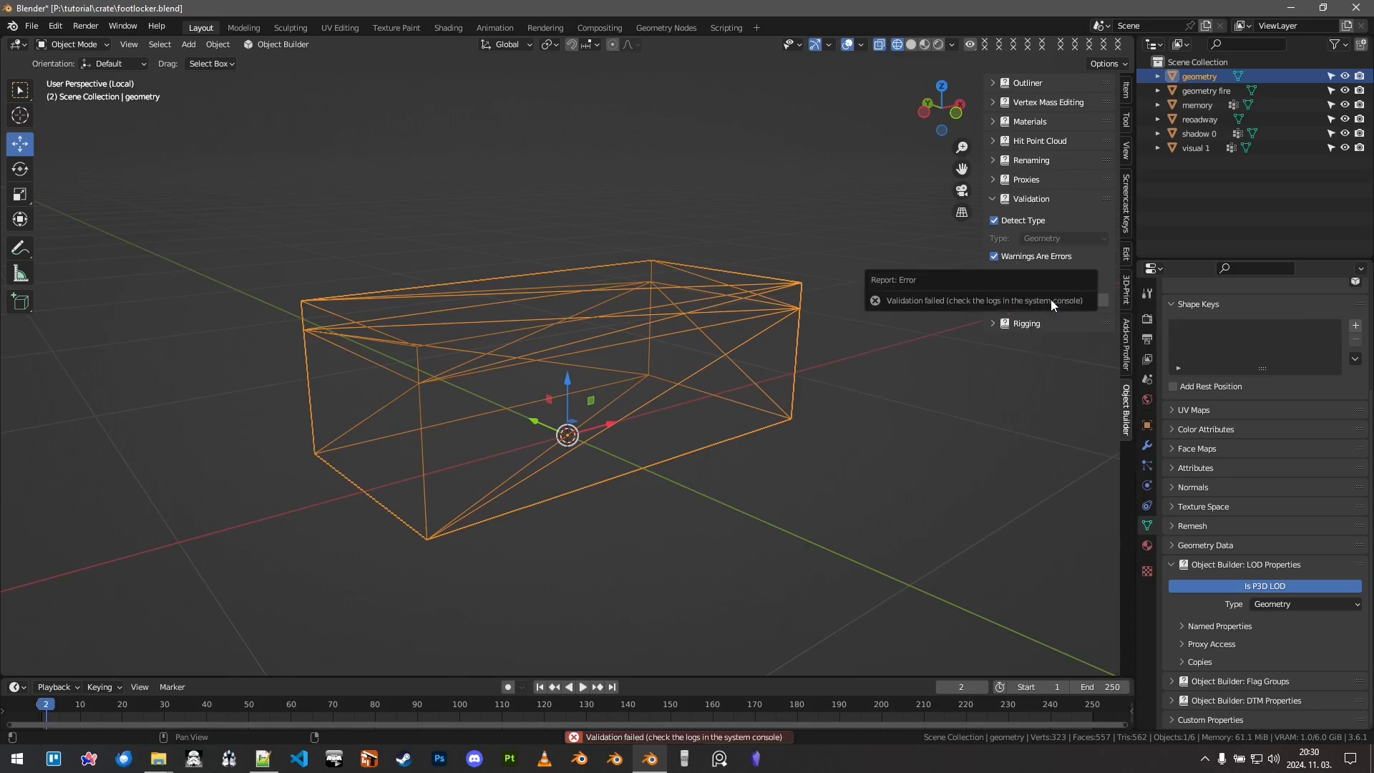
Step: Open the system console and read the validation log for the geometry LOD
left_click(126, 25)
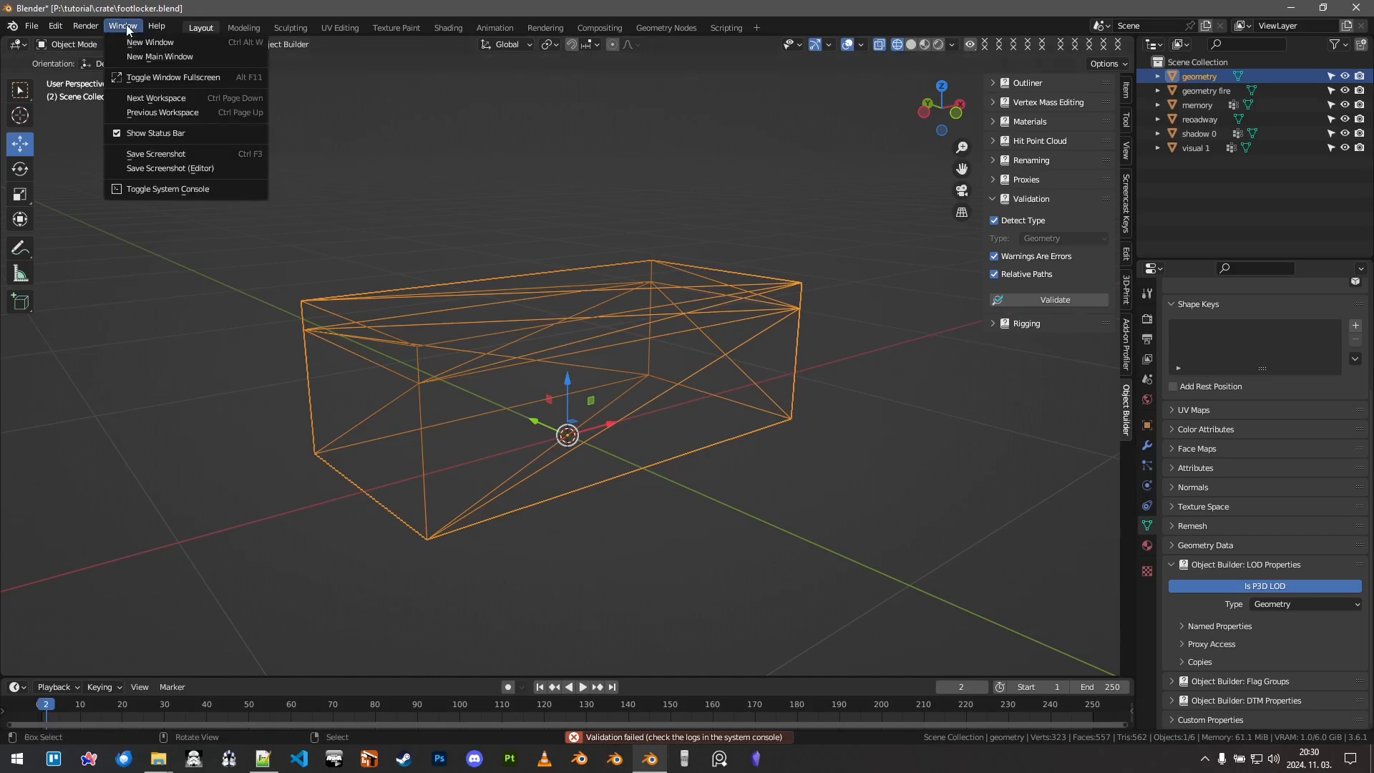
left_click(167, 191)
left_click_drag(277, 33, 668, 67)
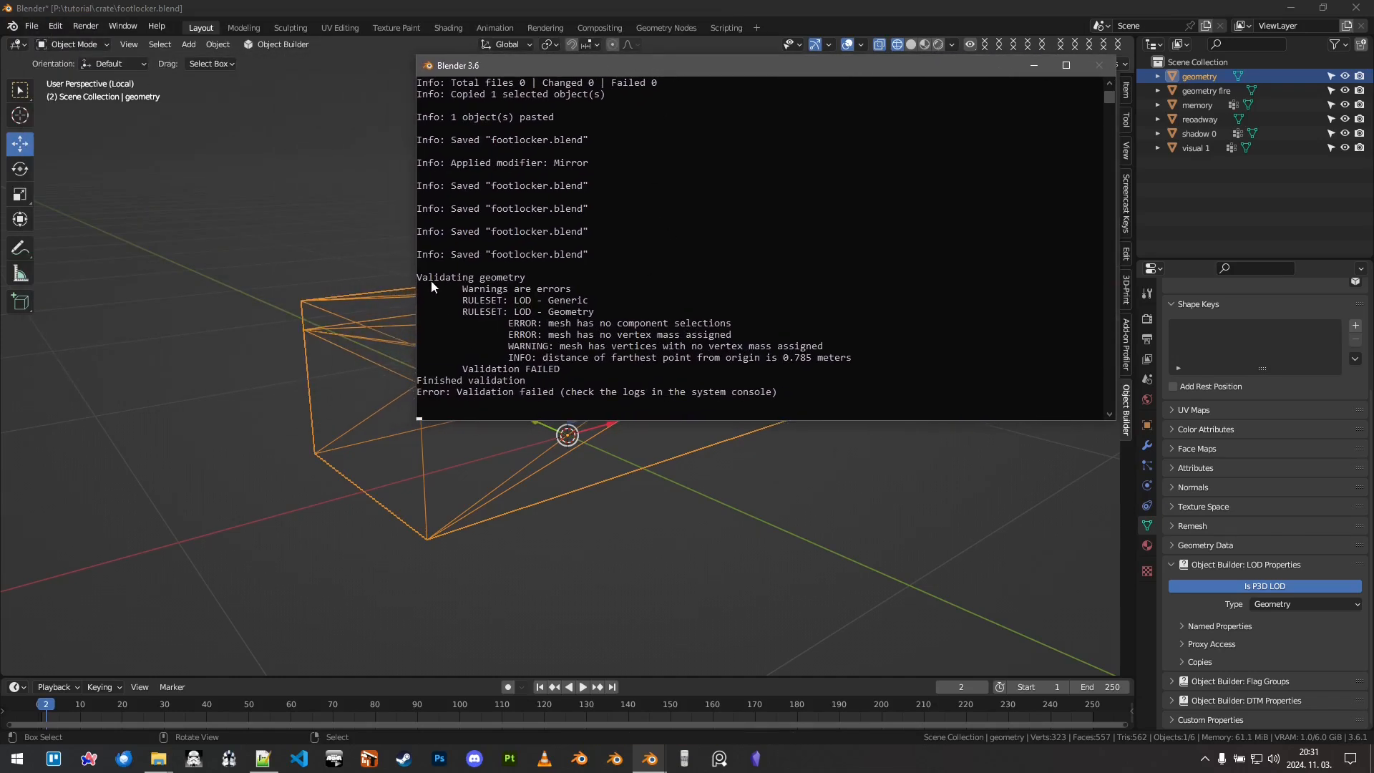
left_click_drag(591, 65, 523, 183)
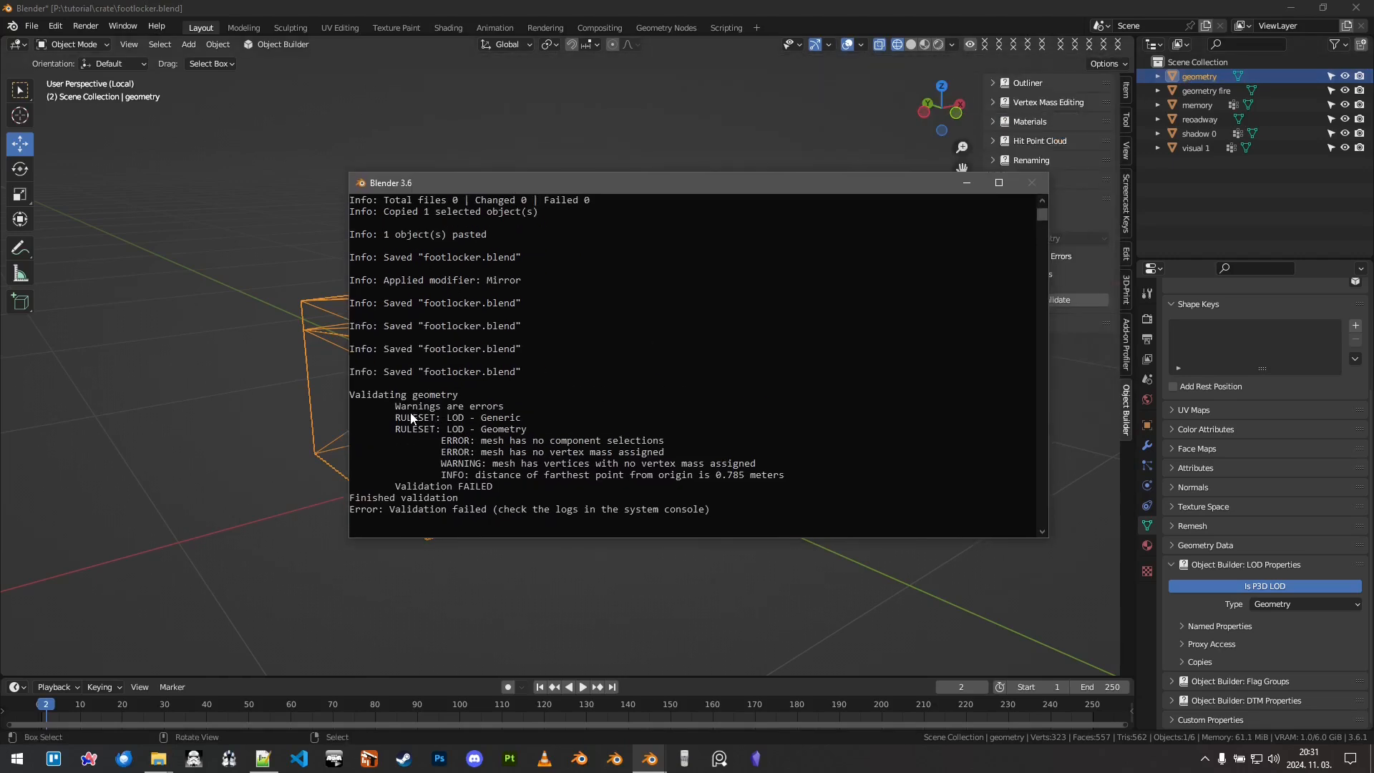
left_click_drag(839, 182, 718, 138)
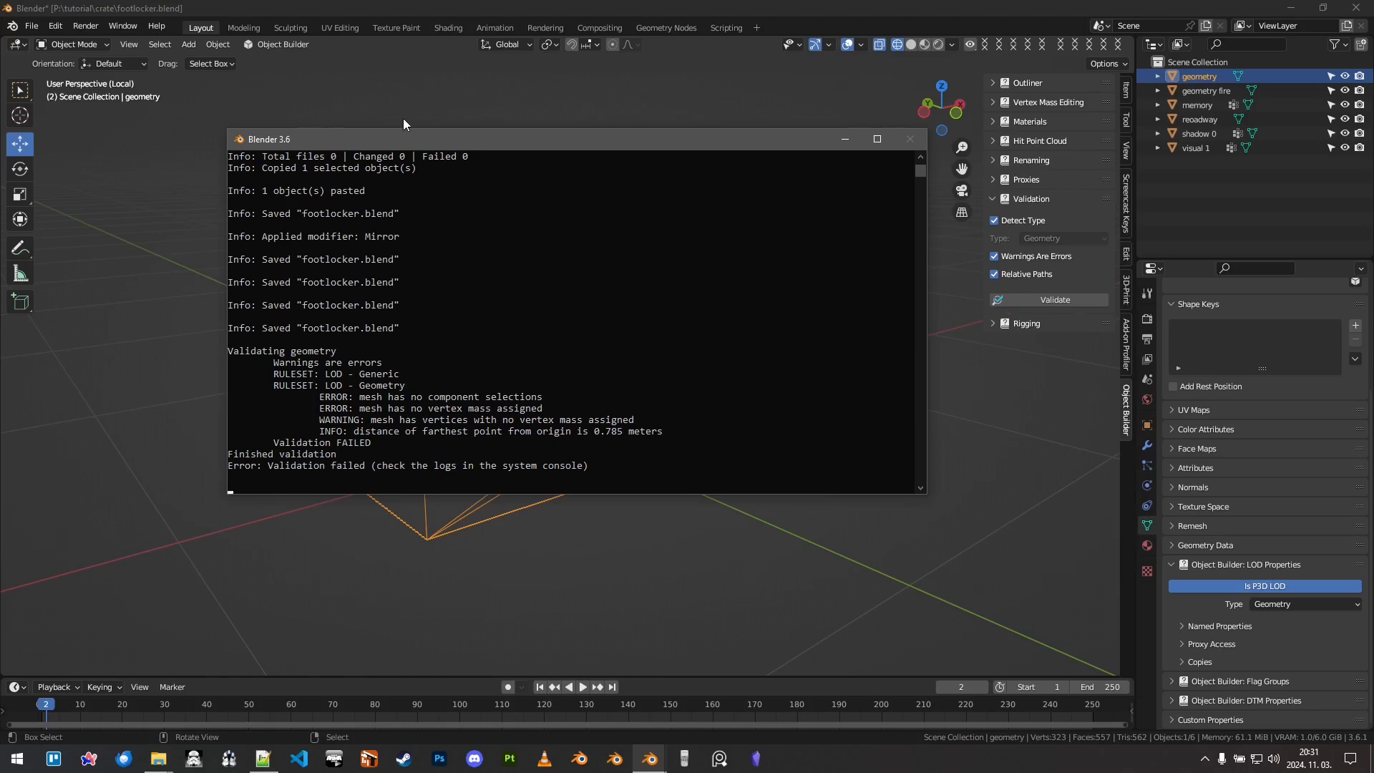
left_click_drag(407, 141, 417, 122)
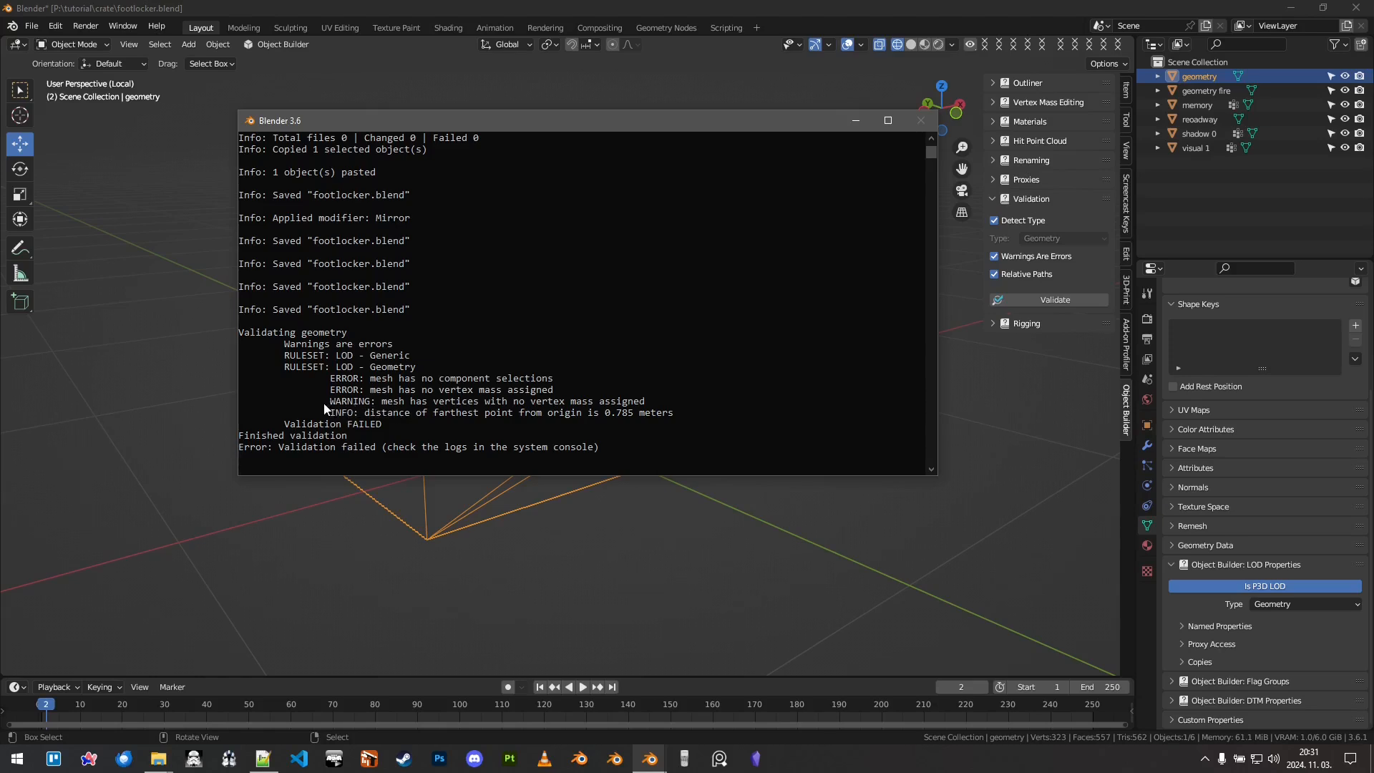
left_click(850, 123)
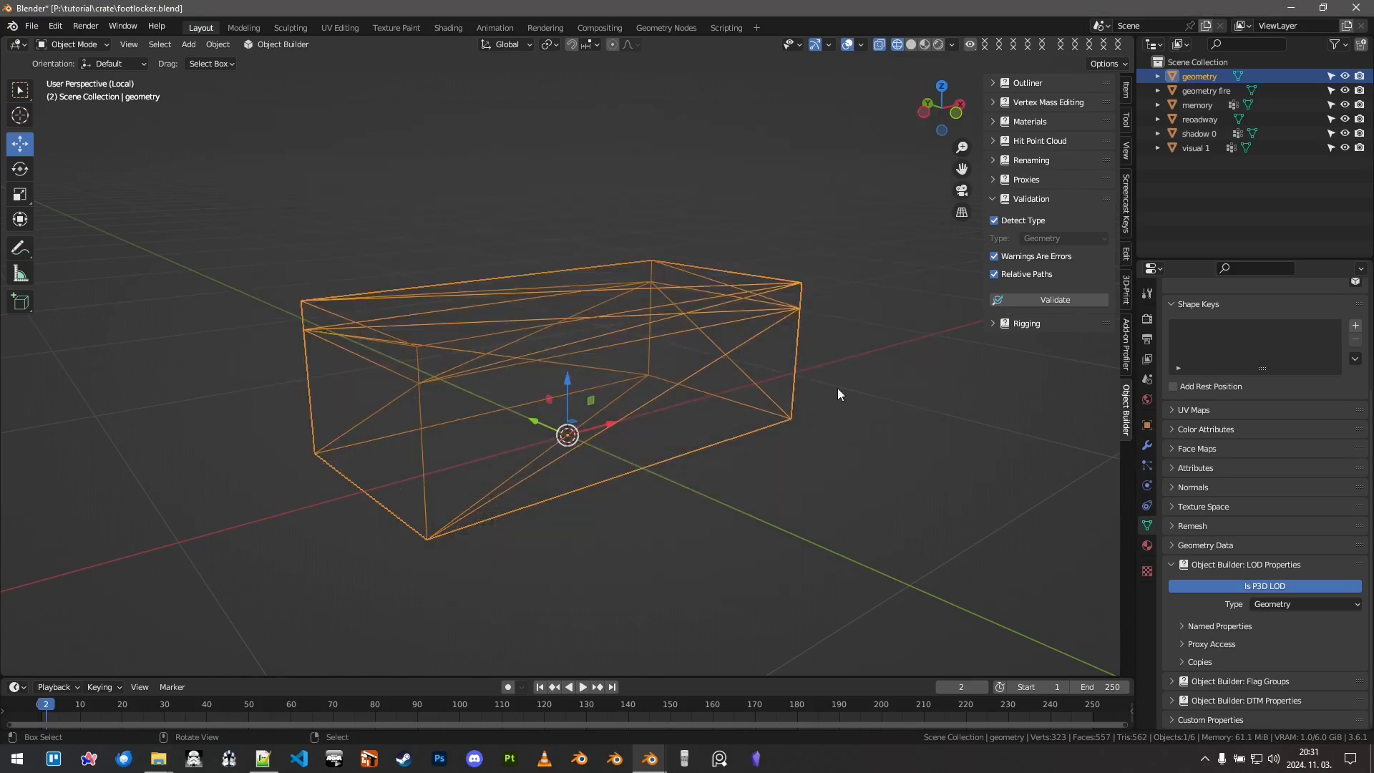
Step: Try Find Components on the geometry mesh, and delete the generated Component01 and Component02 vertex groups
scroll(1255, 385, "up", 5)
middle_click_drag(787, 350, 638, 344)
middle_click_drag(811, 361, 776, 369)
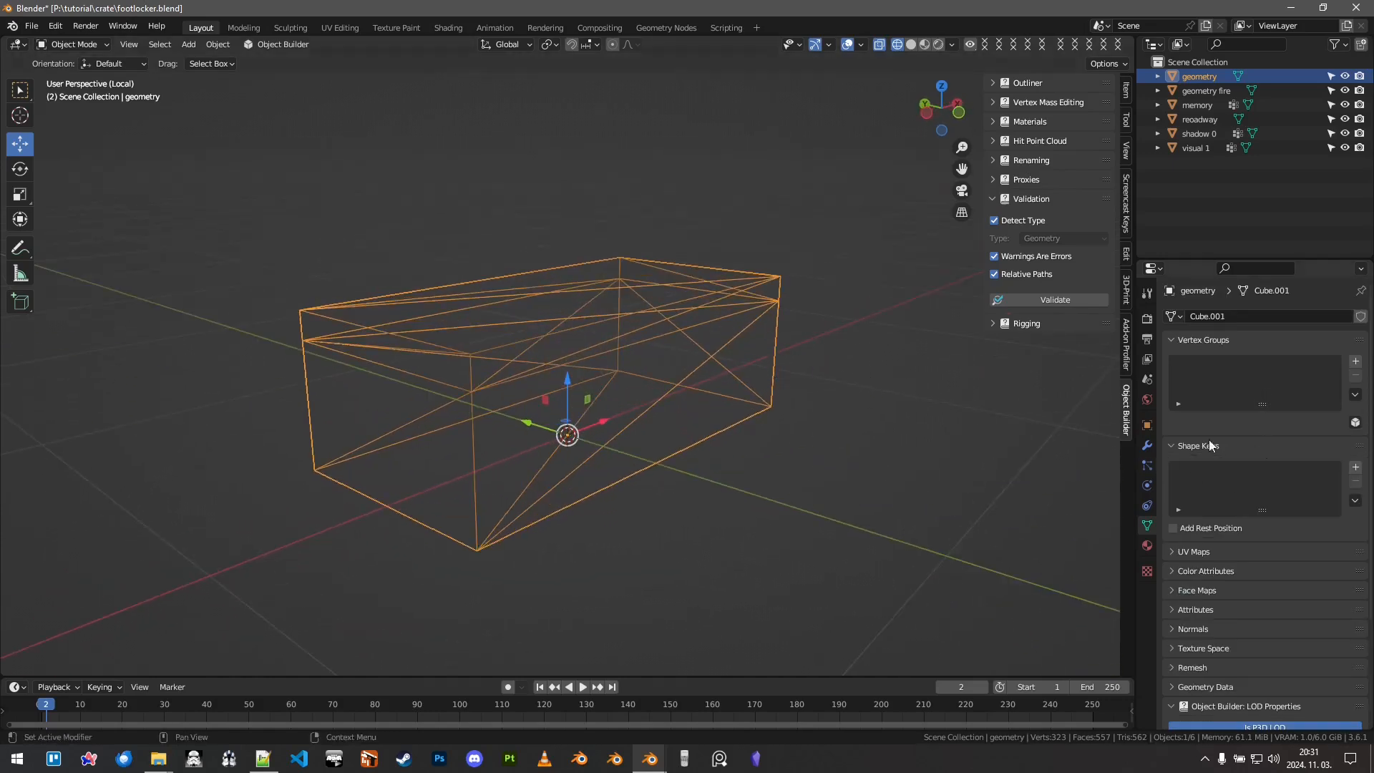
left_click(1353, 424)
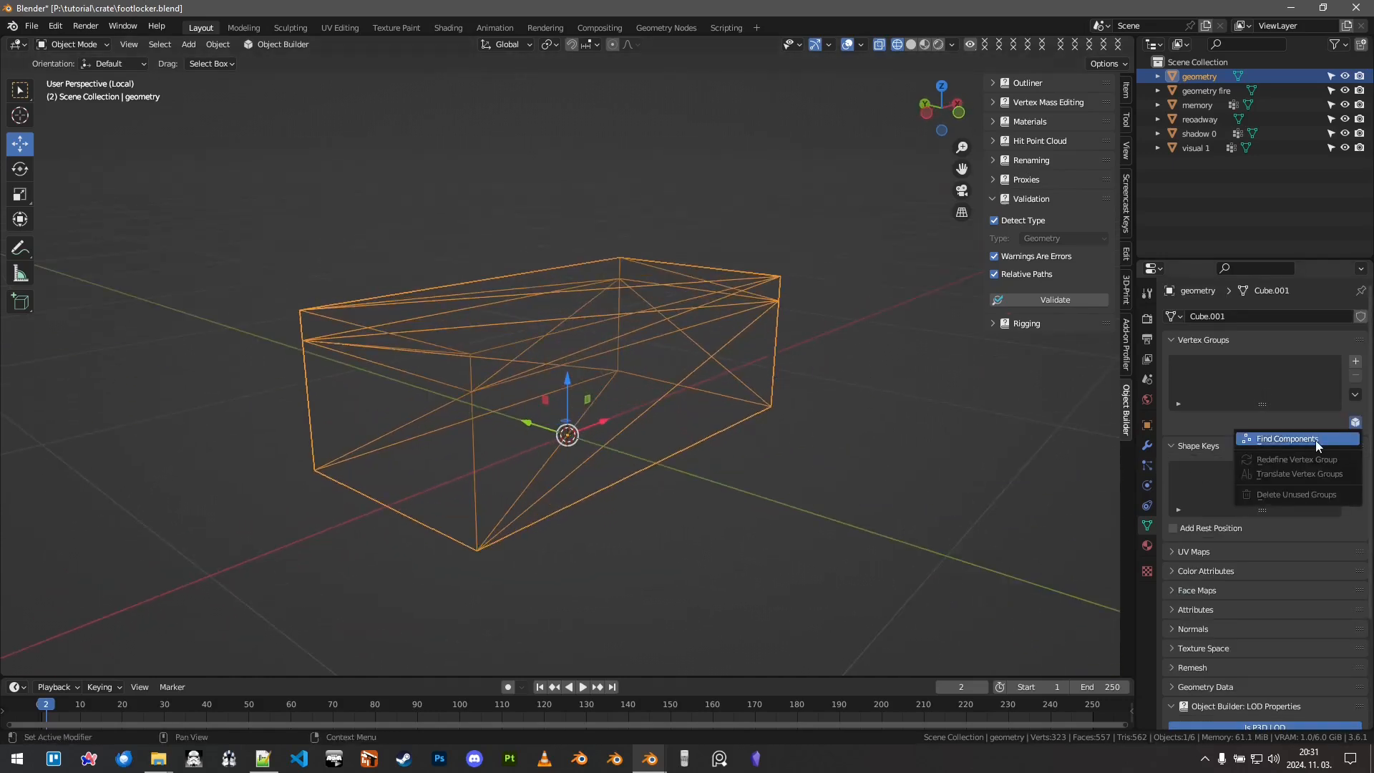
left_click(1356, 425)
left_click(1357, 424)
left_click(1357, 424)
left_click(1357, 424)
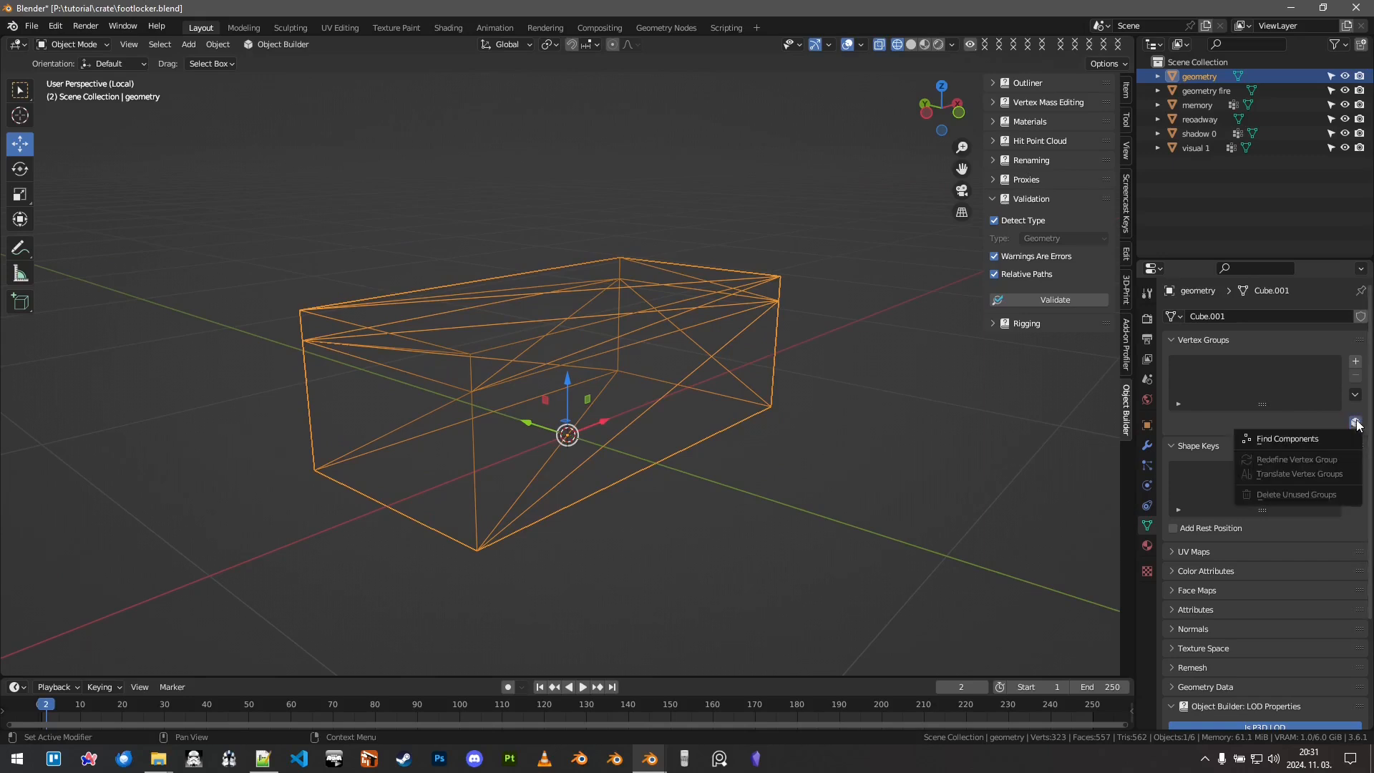
left_click(1278, 440)
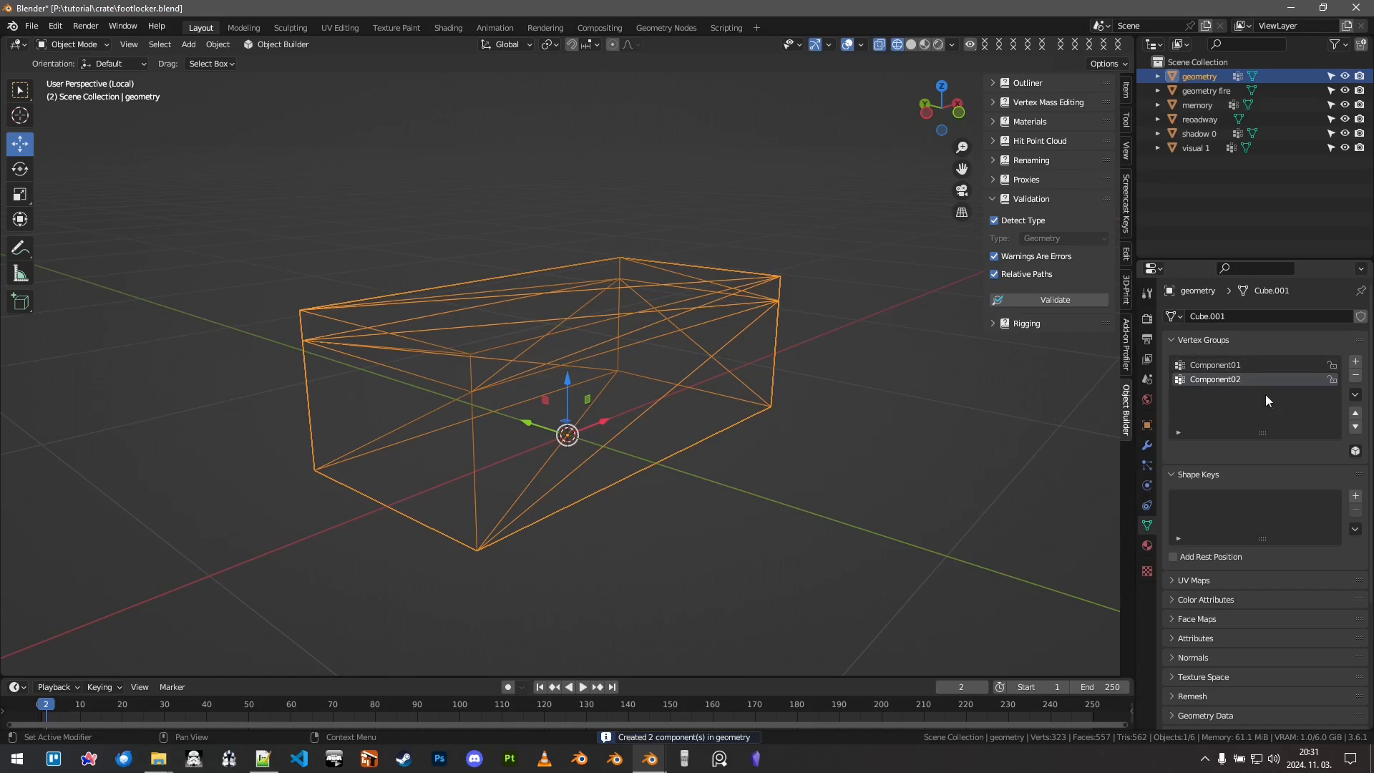
left_click(1355, 375)
left_click(1355, 375)
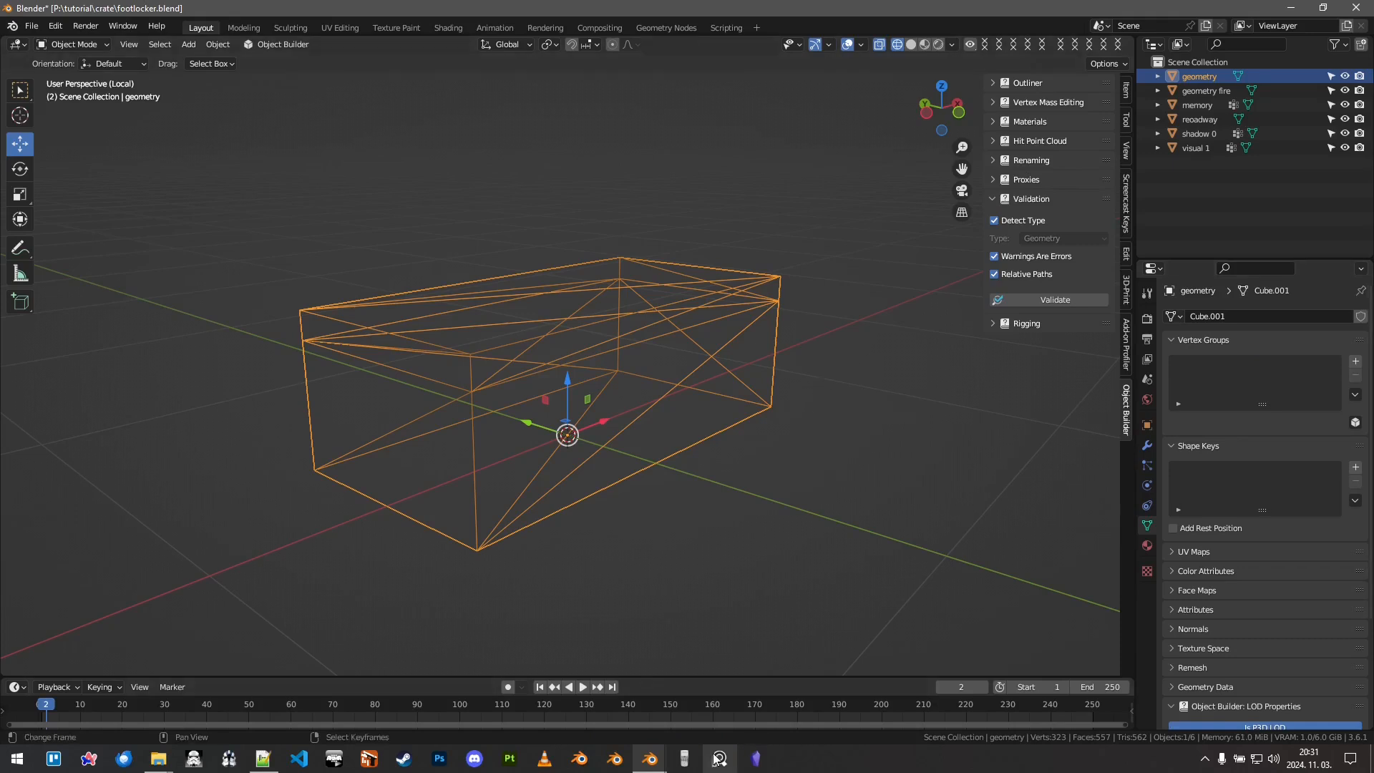
Step: Recheck the component error in the system console and run Find Components on the geometry mesh
left_click(649, 758)
left_click(724, 705)
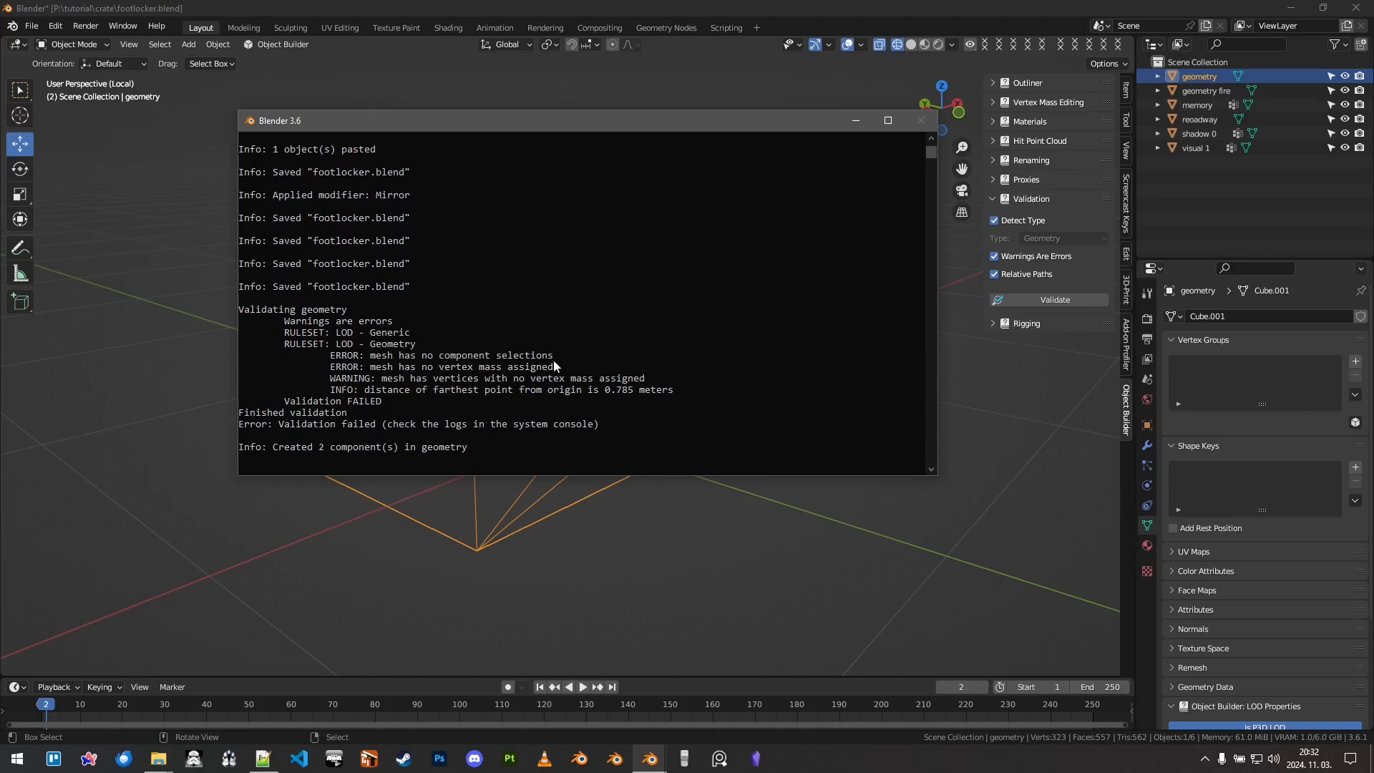
left_click(854, 120)
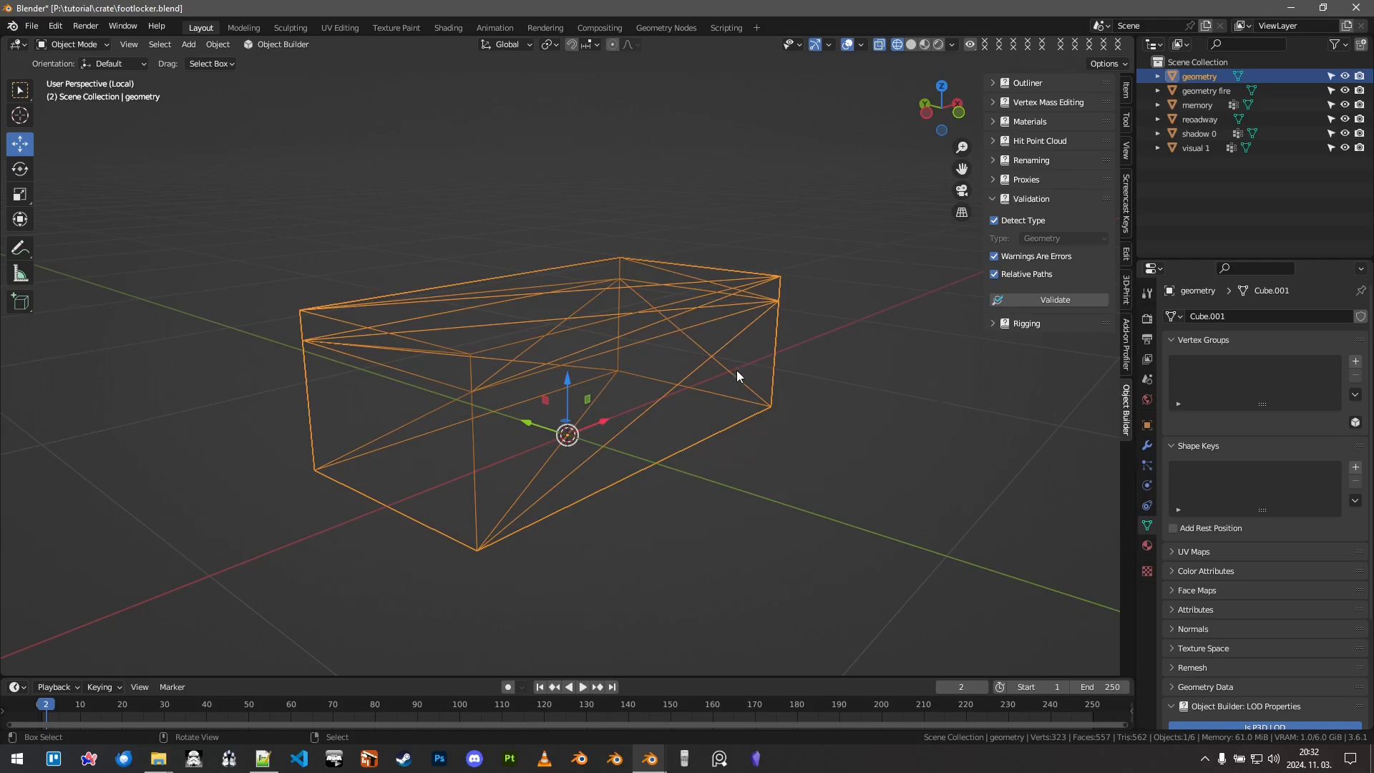
left_click(1354, 424)
left_click(1299, 445)
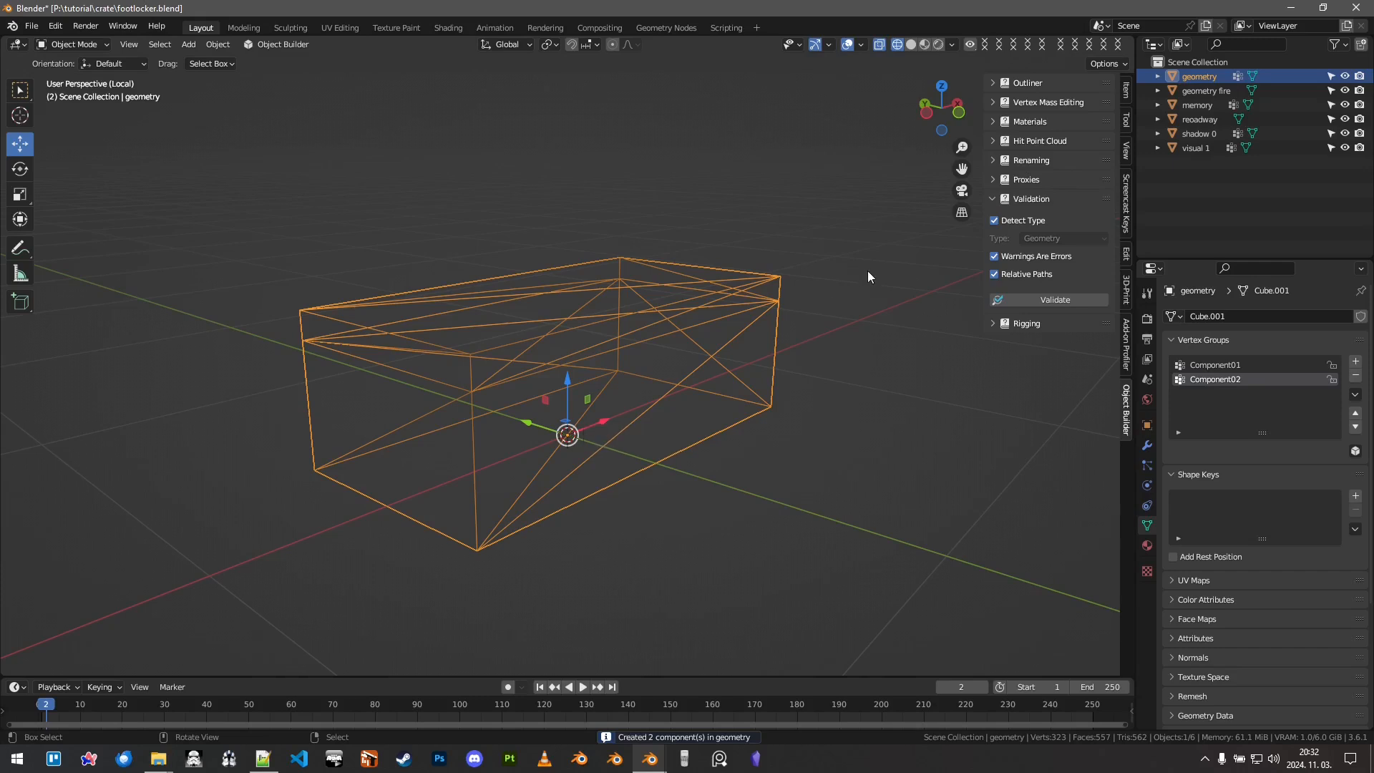
Step: Bring up Object Builder's vertex mass editing options and enter edit mode on the geometry mesh in wireframe with all vertices selected
left_click(1042, 199)
left_click(1055, 100)
scroll(669, 350, "down", 1)
mouse_move(660, 351)
middle_mouse_down()
mouse_move(673, 359)
mouse_move(663, 350)
middle_mouse_up()
key("shift+z")
key("Tab")
key("ctrl+Tab")
left_click(707, 276)
key("shift+z")
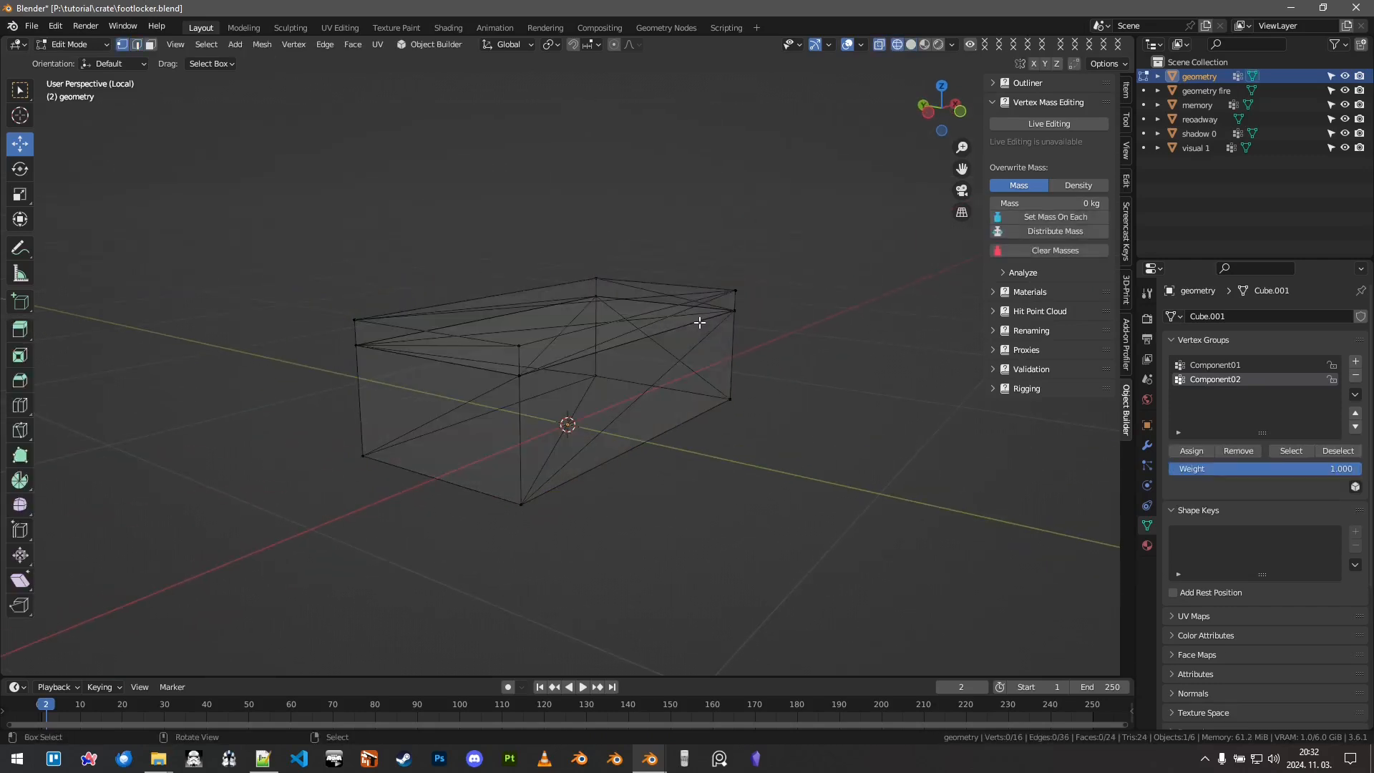
key("a")
middle_click_drag(699, 323, 648, 374)
key("a")
key("a")
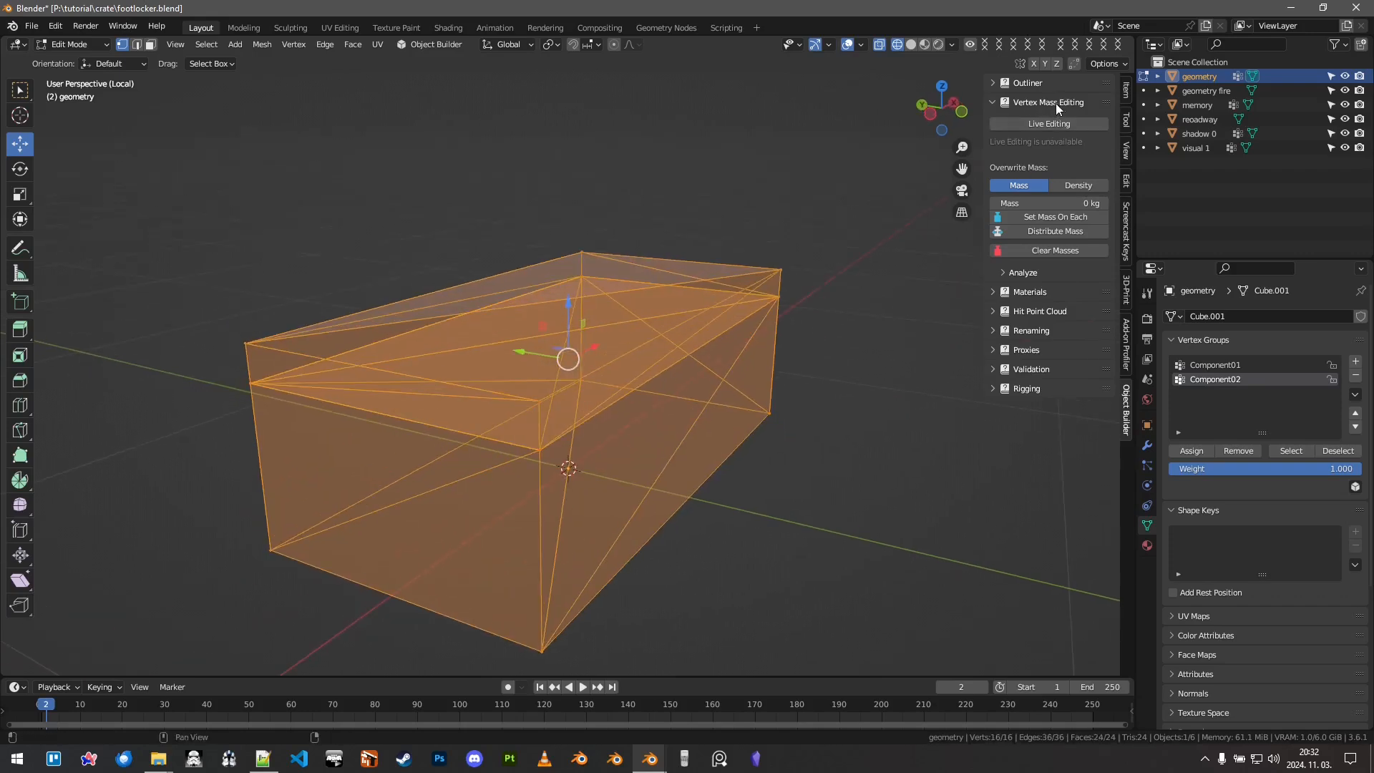
middle_click_drag(777, 322, 758, 311)
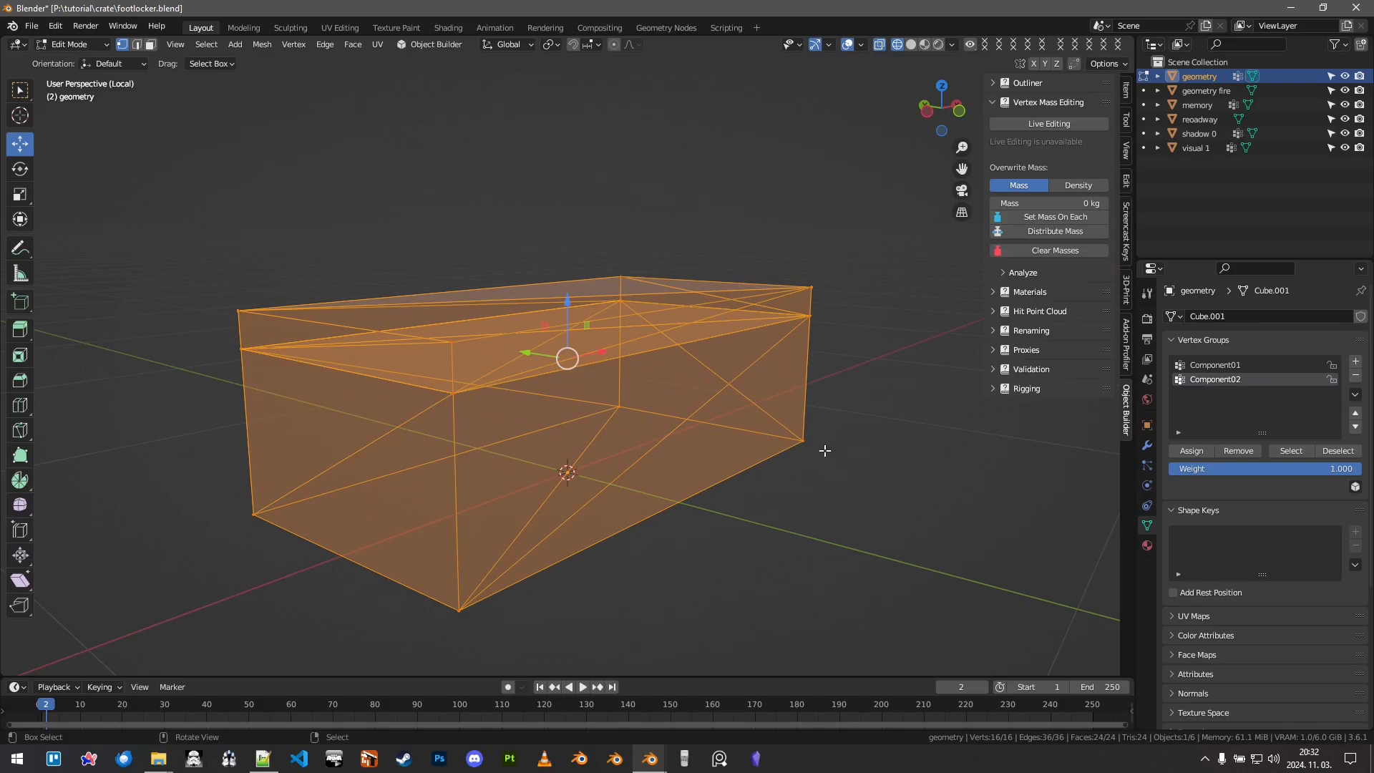
Step: Distribute a mass of 2 kg over the linked vertices of the crate's lower body
left_click(803, 440)
key("ctrl+l")
mouse_move(822, 408)
middle_mouse_down()
mouse_move(844, 385)
mouse_move(834, 397)
middle_mouse_up()
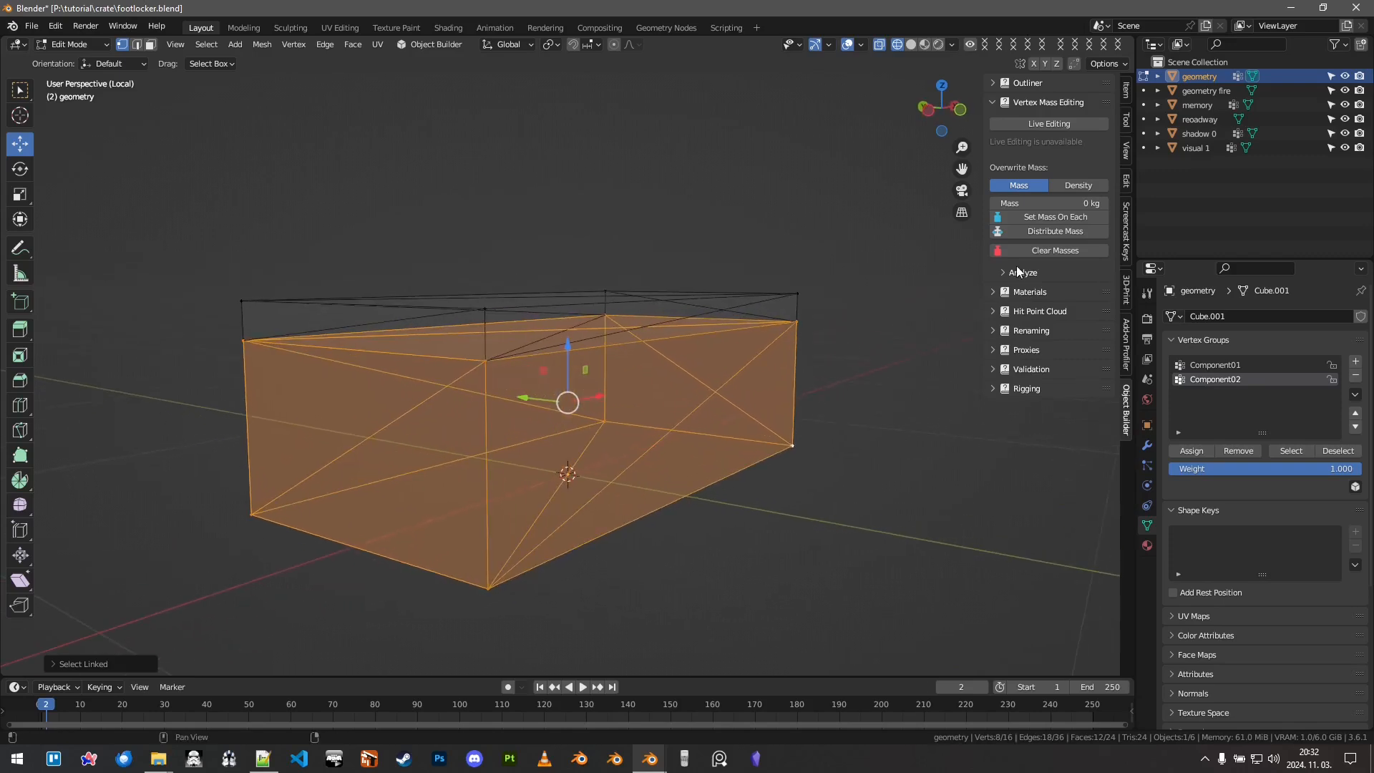
left_click(1054, 204)
type("2")
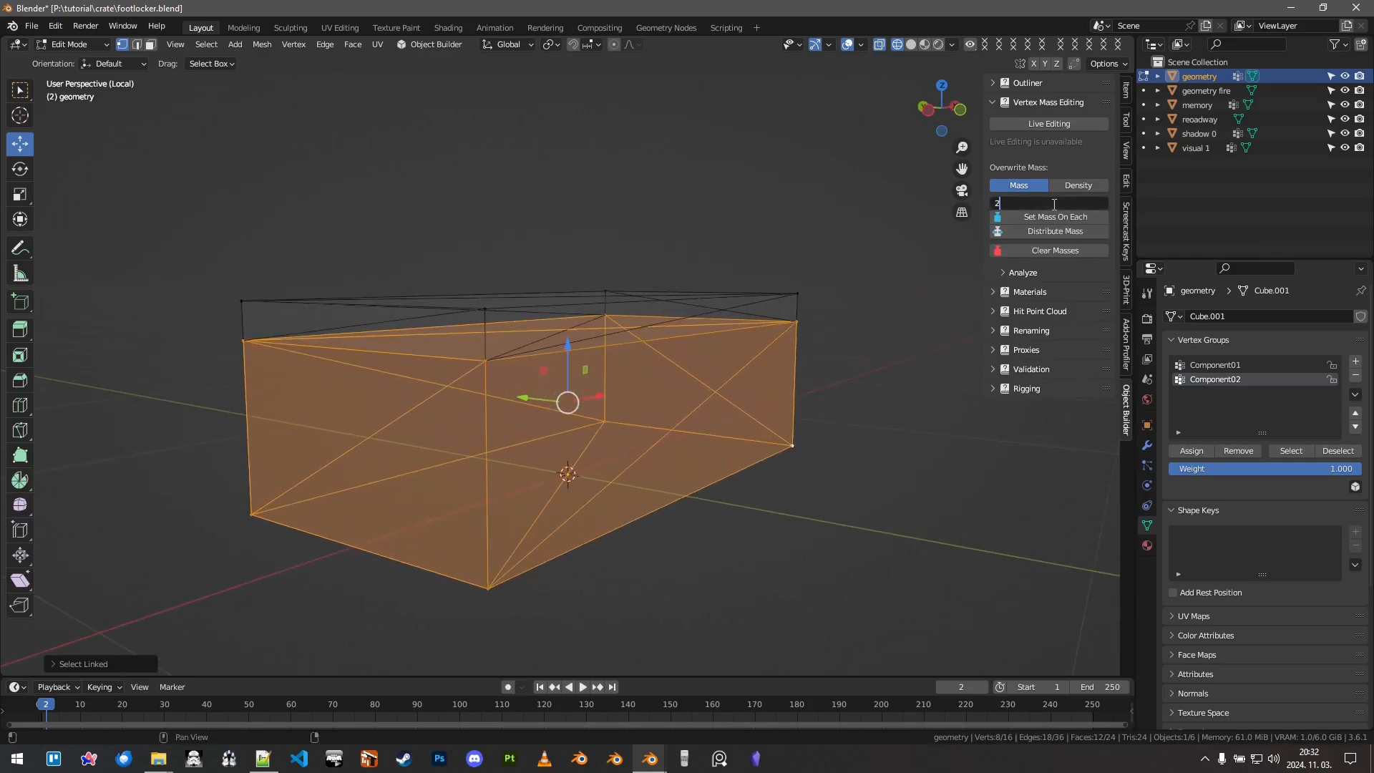
key("Return")
left_click(1060, 234)
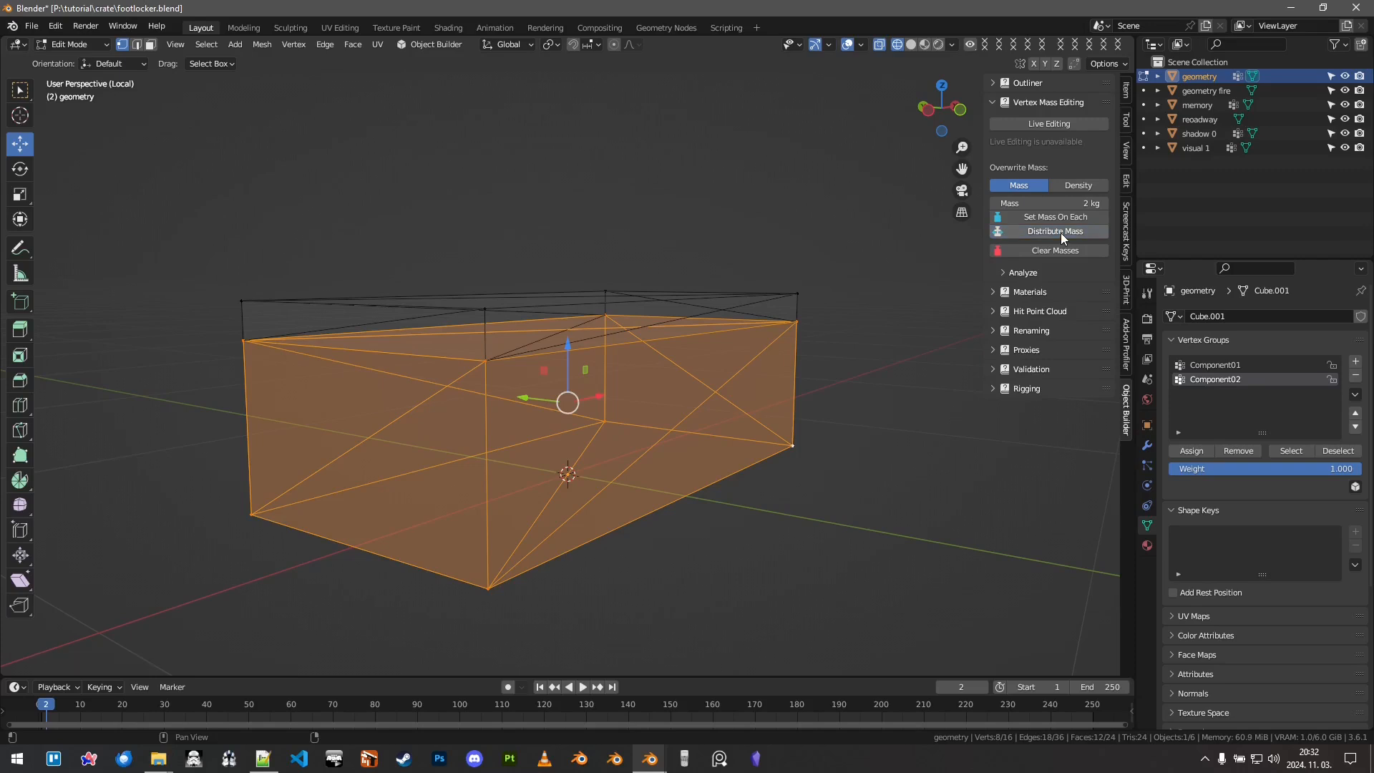
Step: Distribute a mass of 1 kg over the linked vertices of the crate's lid
key("alt+a")
key("l")
left_click(1047, 204)
type("1")
key("Return")
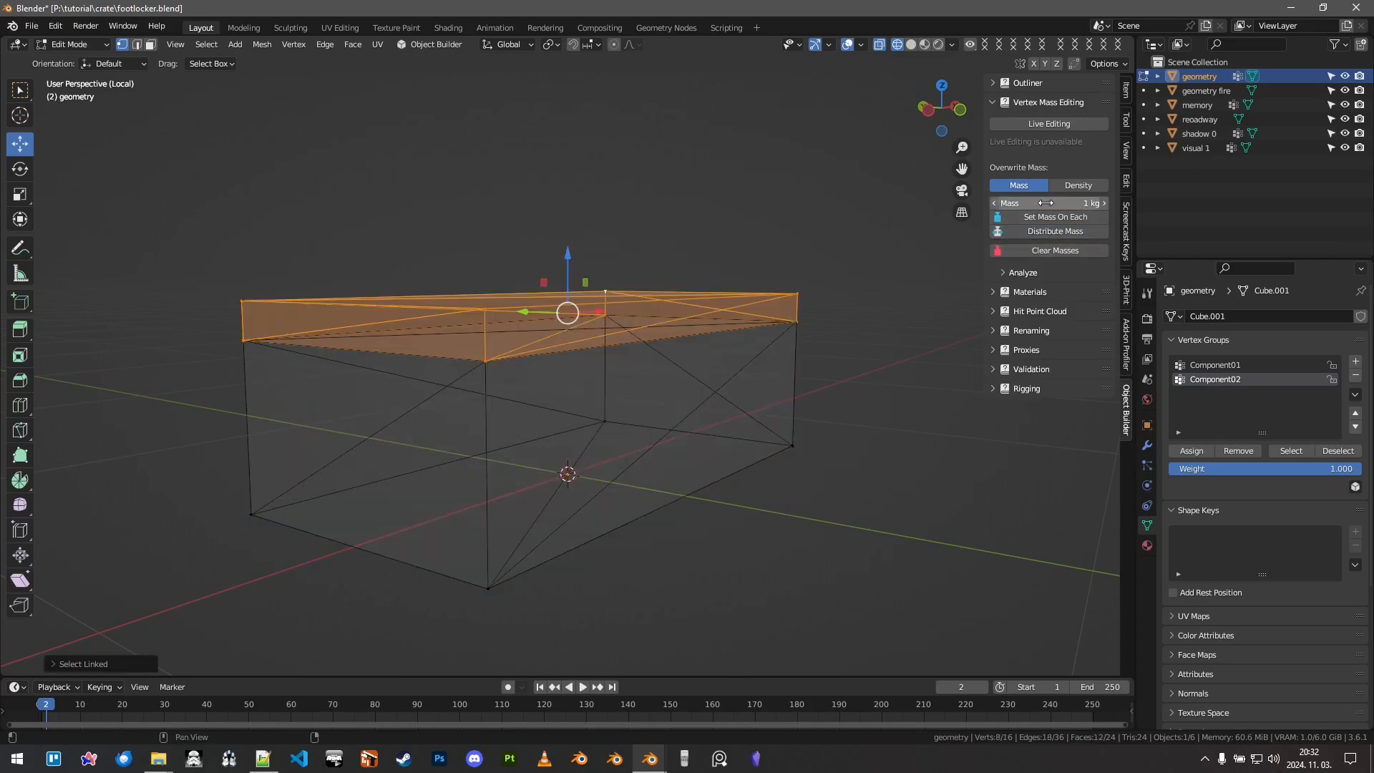
left_click(1048, 230)
Step: Enable live mass editing, check the mass of the whole mesh and of individual vertices, and return to object mode
key("a")
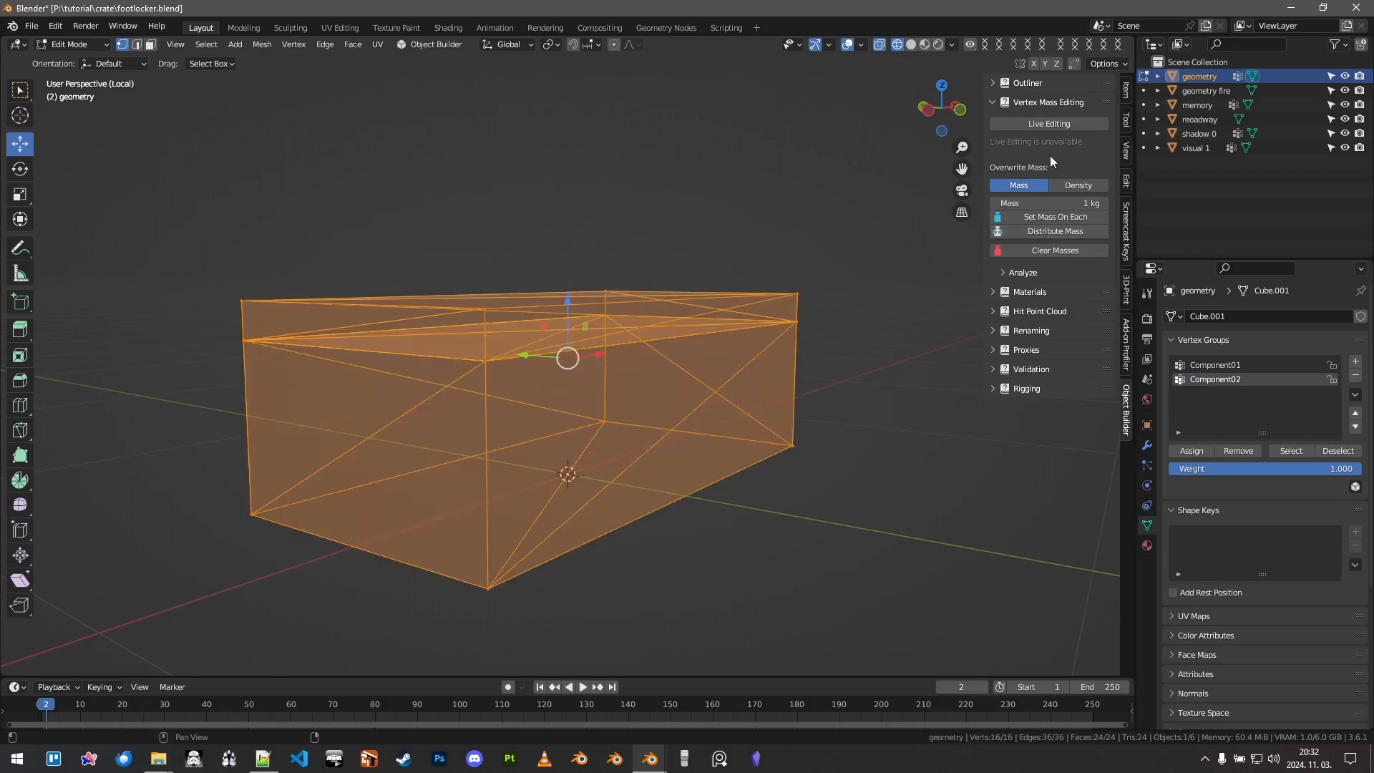
left_click(1048, 124)
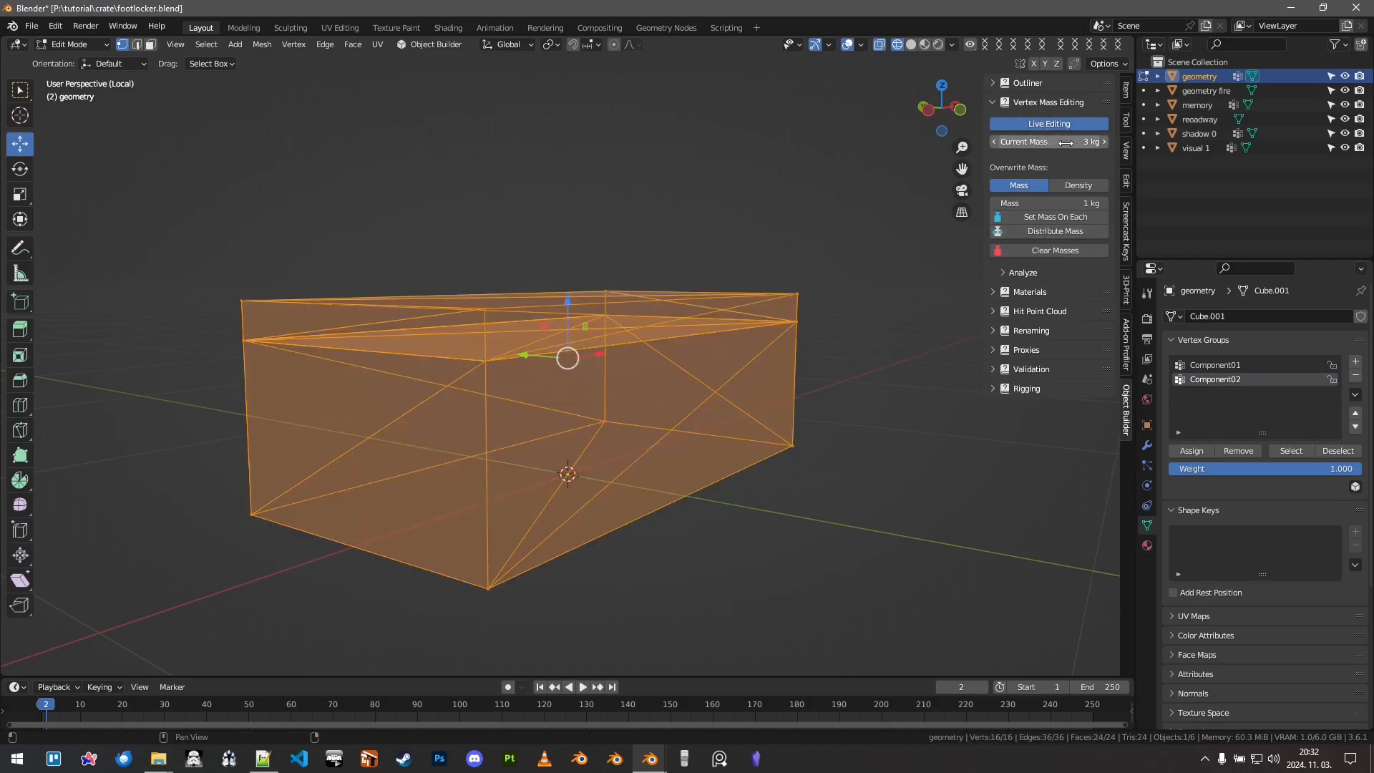
left_click(784, 288)
left_click(482, 310)
left_click(583, 286)
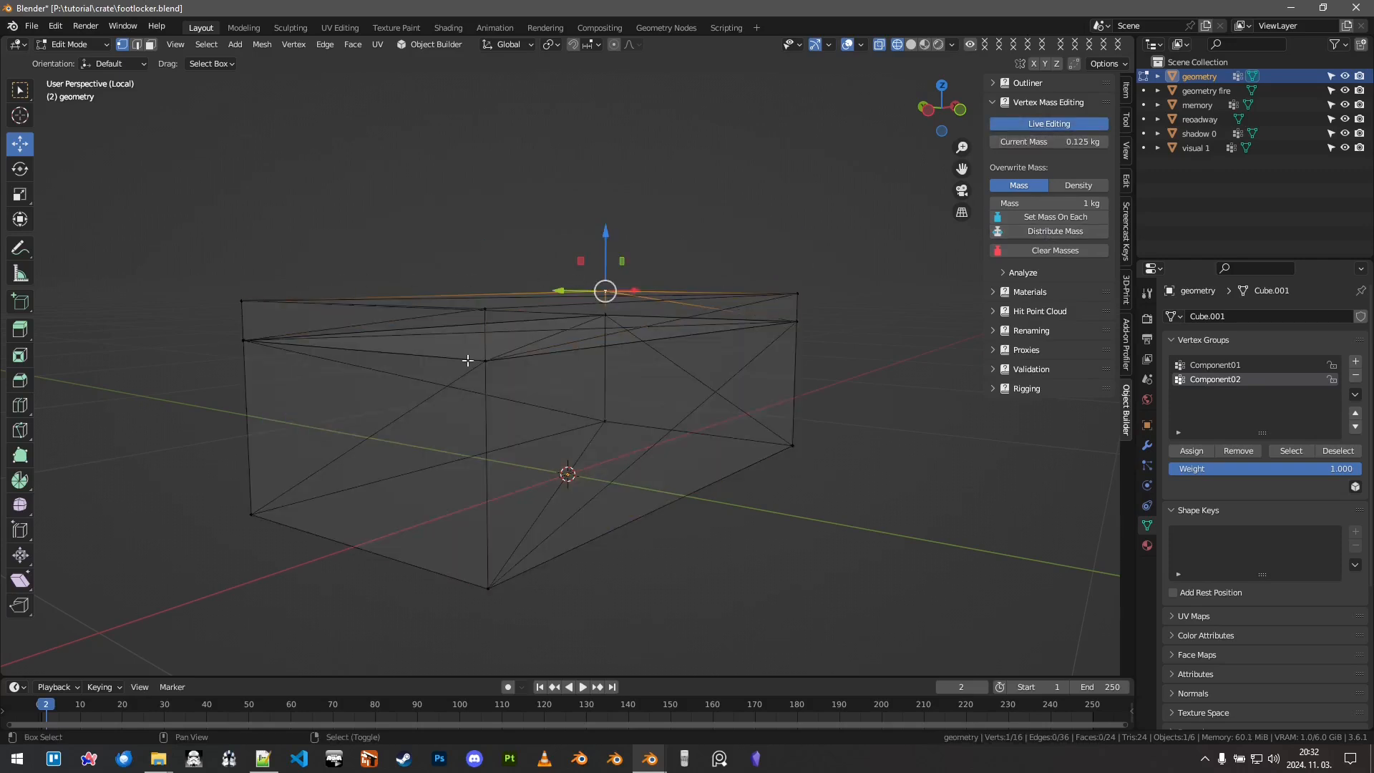
left_click(241, 297, "shift")
left_click(485, 360, "shift")
right_click(505, 573, "shift")
right_click(264, 492, "shift")
right_click(244, 353, "shift")
key("a")
key("a")
middle_click_drag(656, 336, 640, 372)
key("Tab")
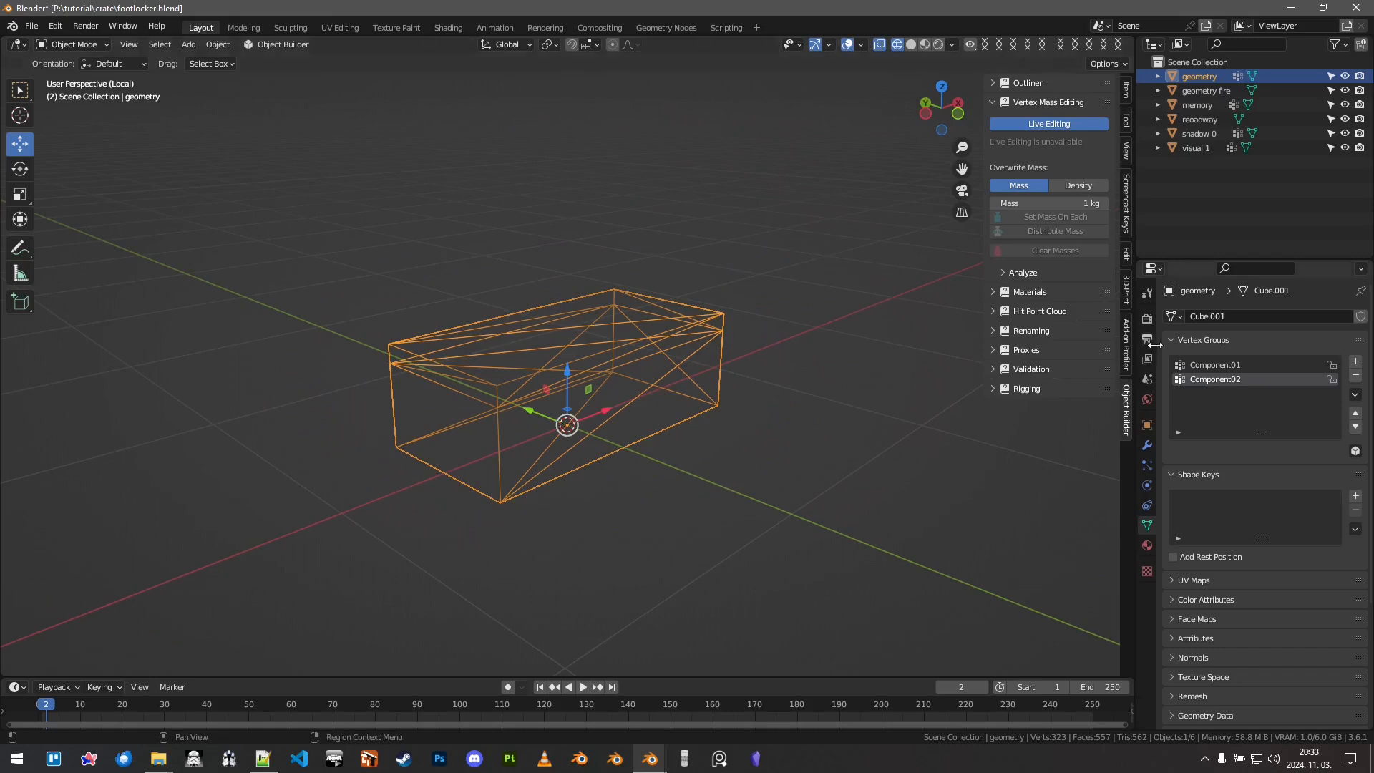
Step: Validate the geometry LOD again and read the result in the system console
left_click(1059, 370)
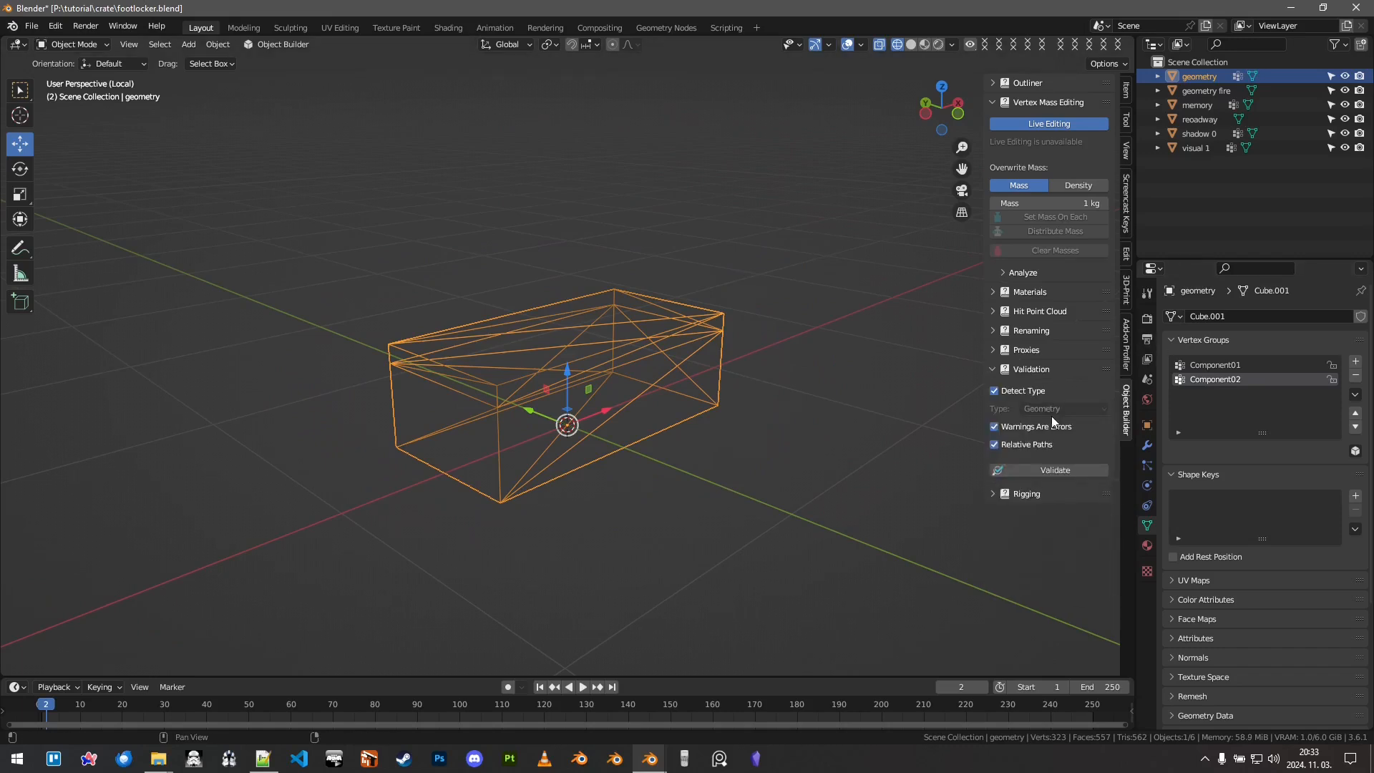
left_click(1059, 469)
left_click(685, 757)
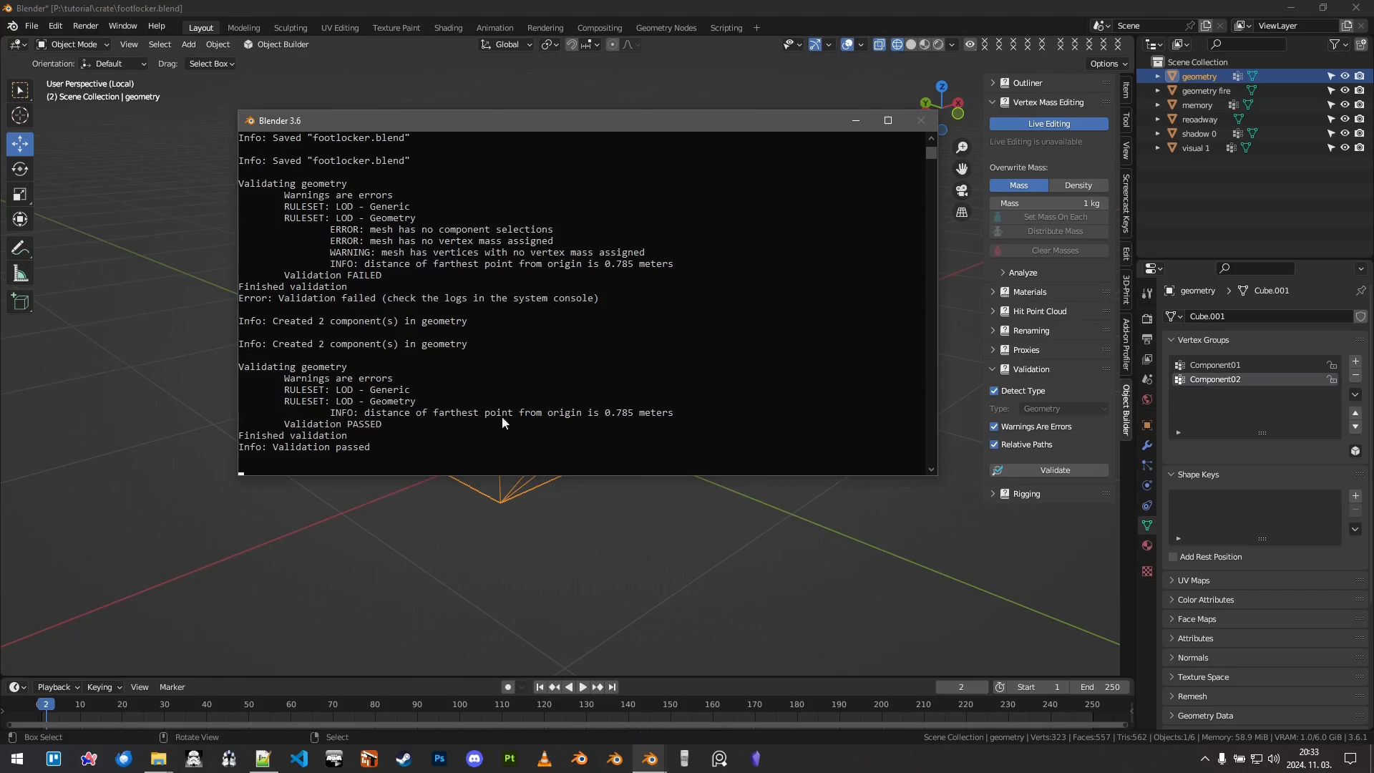
left_click(855, 123)
middle_click_drag(590, 292, 678, 315)
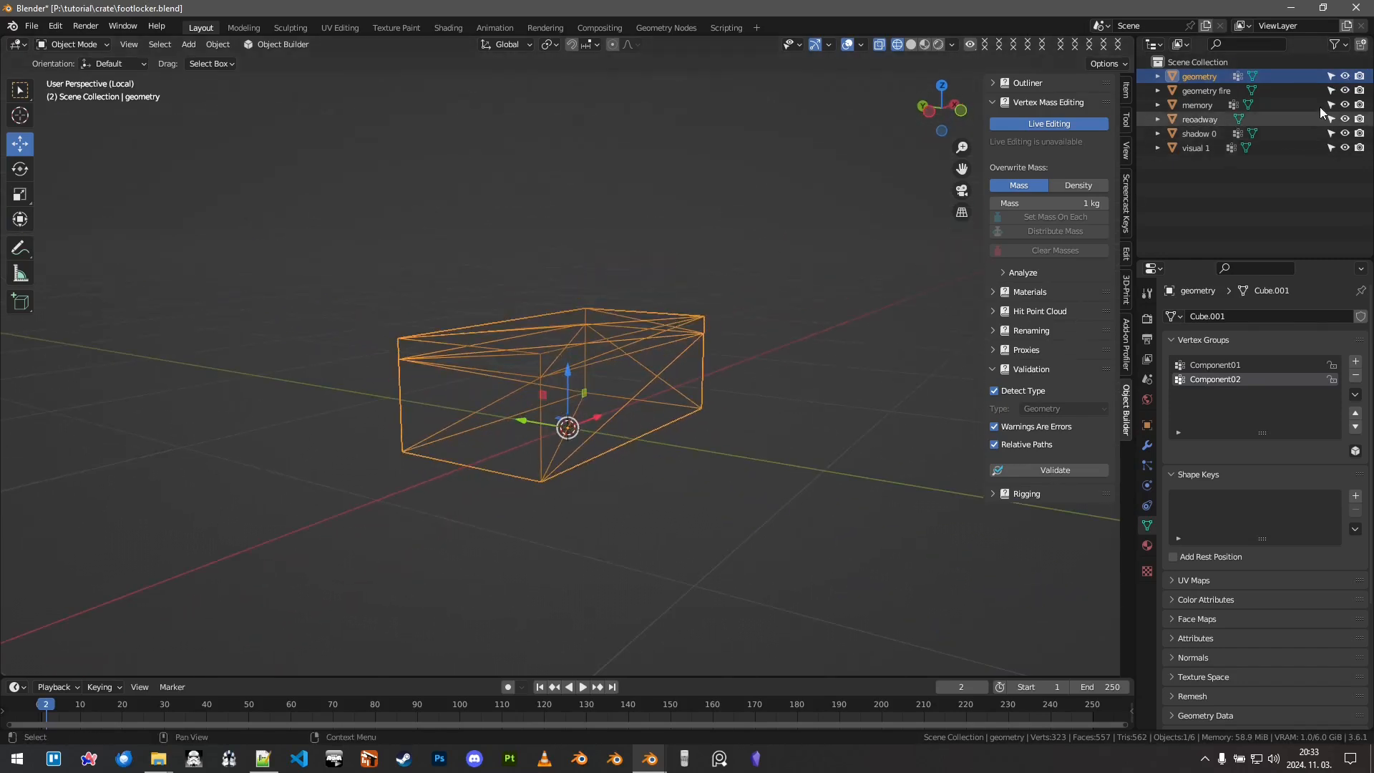
Step: Isolate the shadow 0 object in local view and validate it as a shadow volume LOD
key("KP_Divide")
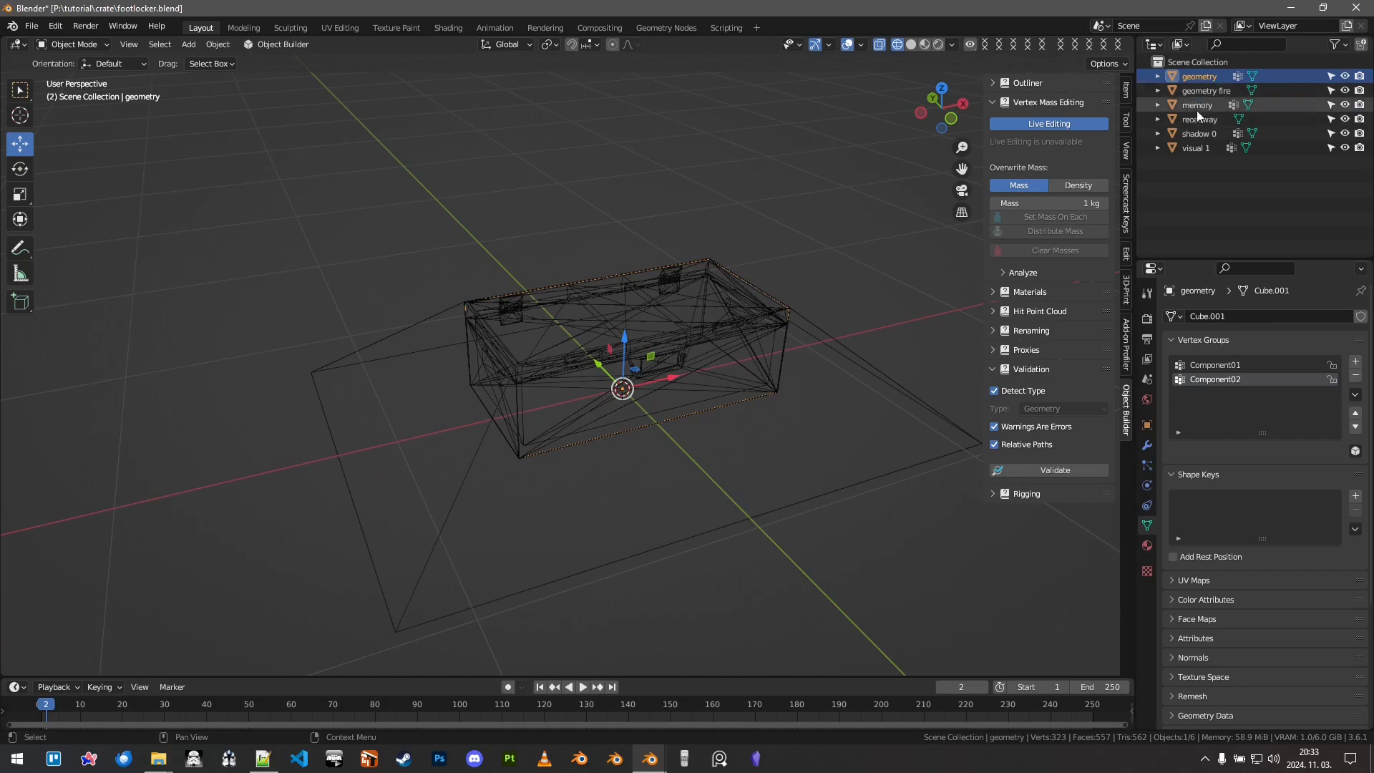
left_click(1199, 133)
key("KP_Divide")
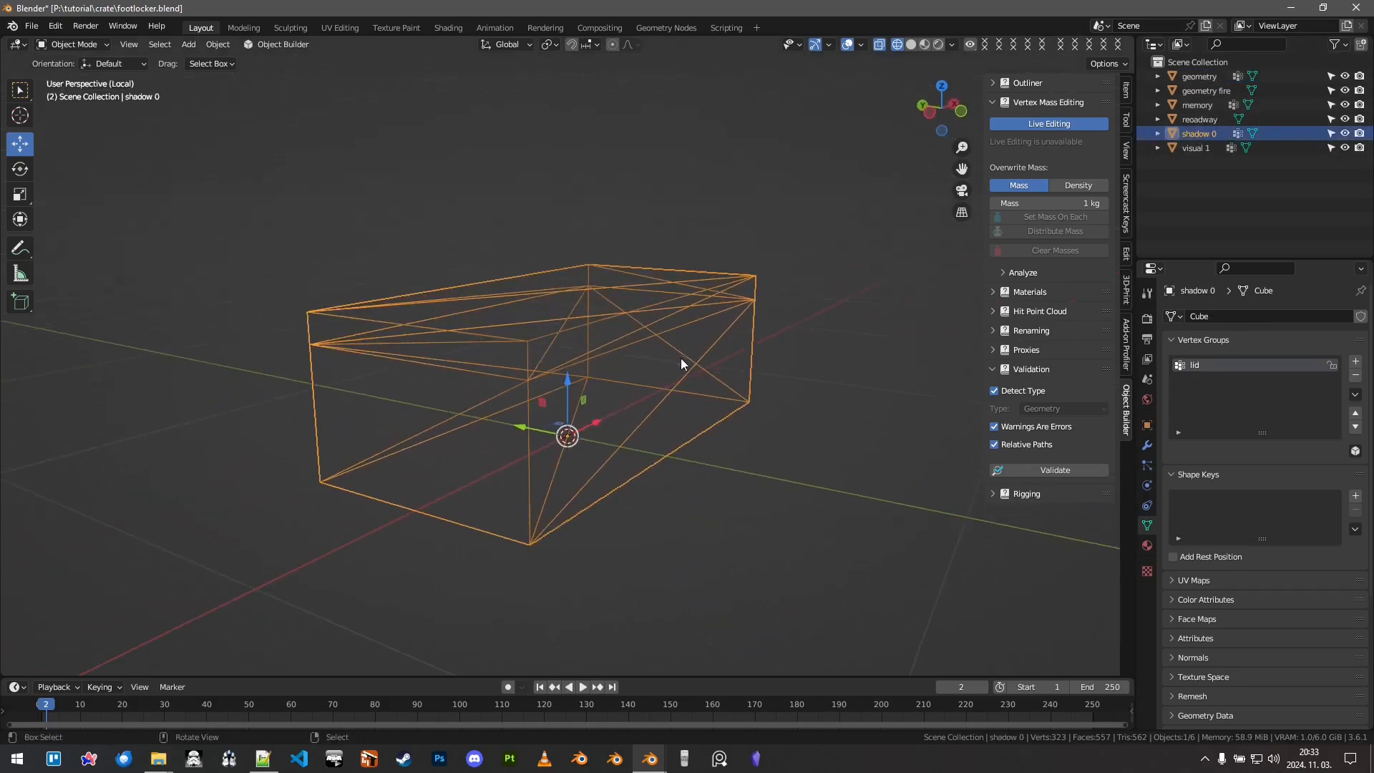
left_click(1048, 472)
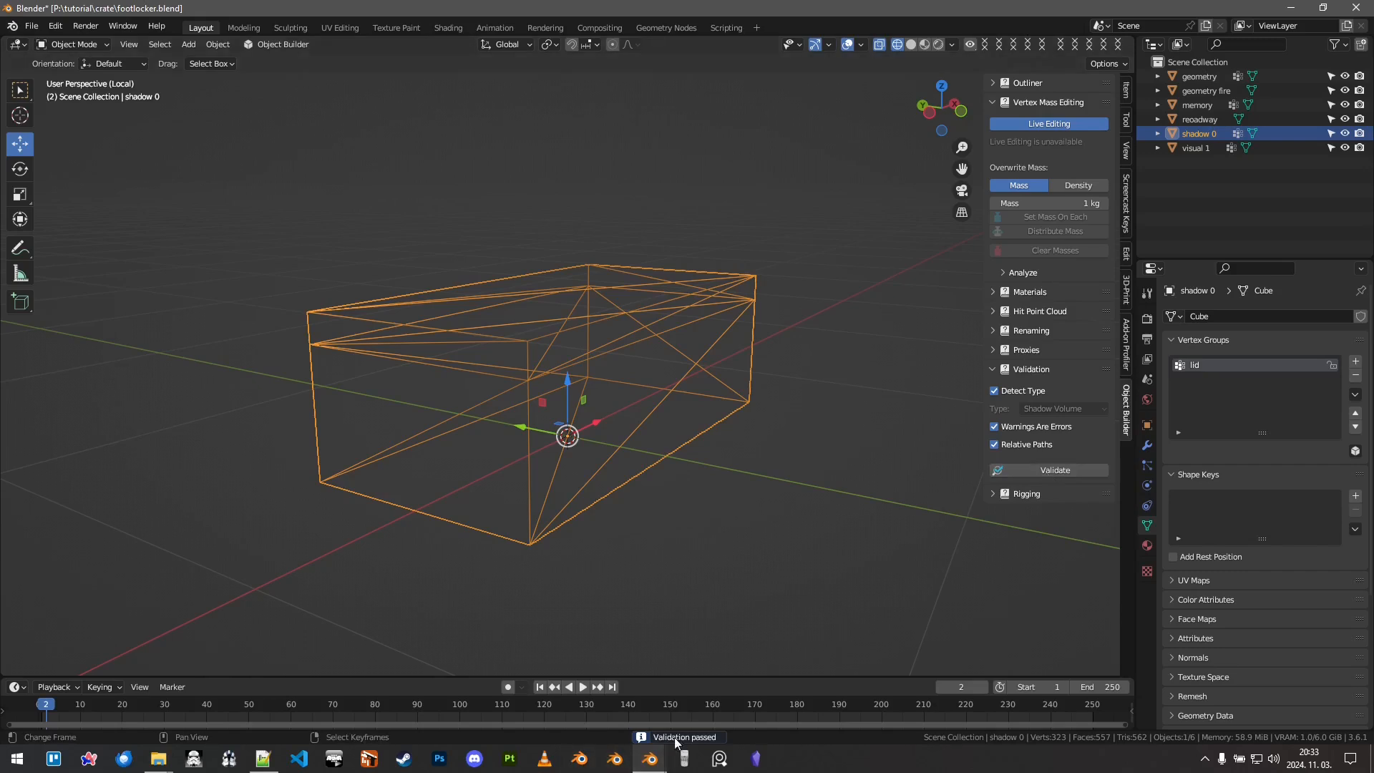
mouse_move(528, 420)
middle_mouse_down()
mouse_move(546, 401)
mouse_move(521, 417)
middle_mouse_up()
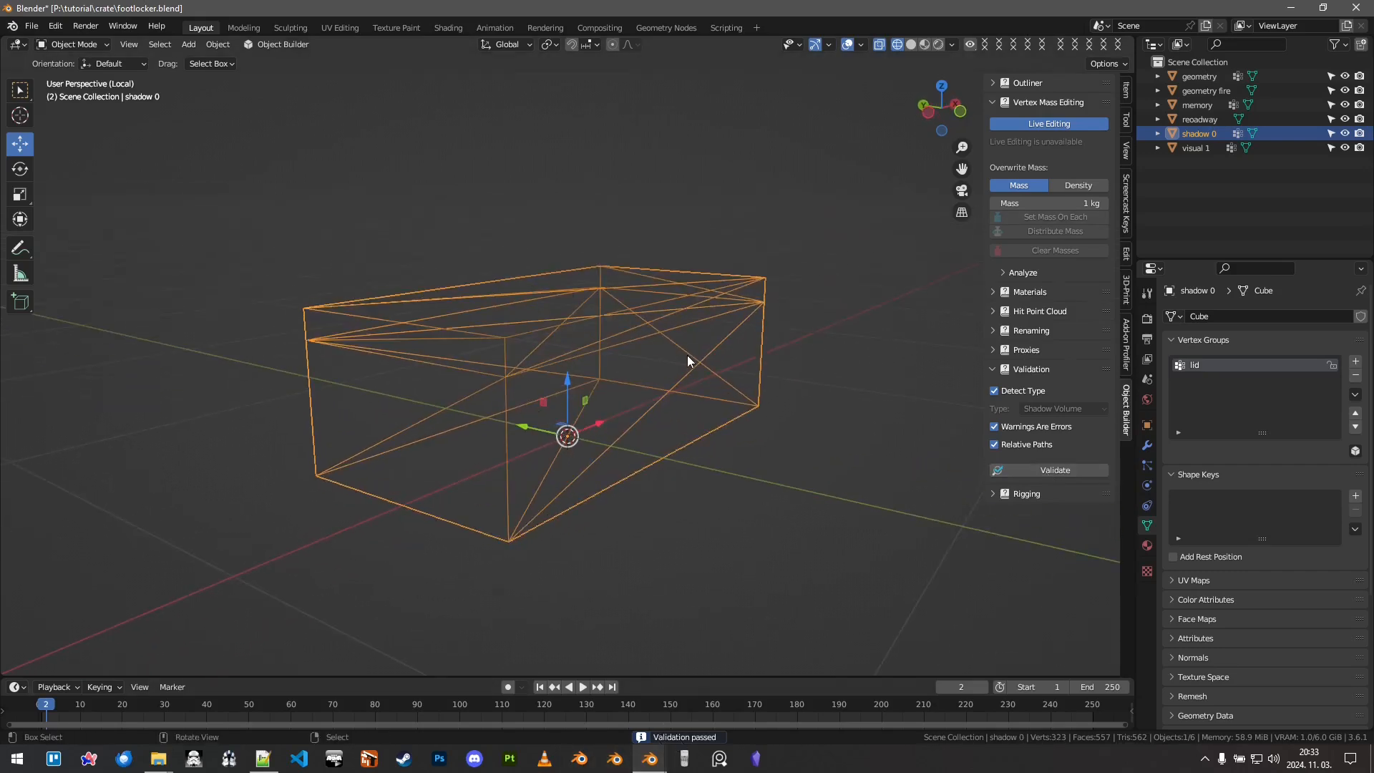
mouse_move(693, 328)
middle_mouse_down()
mouse_move(766, 314)
mouse_move(705, 345)
middle_mouse_up()
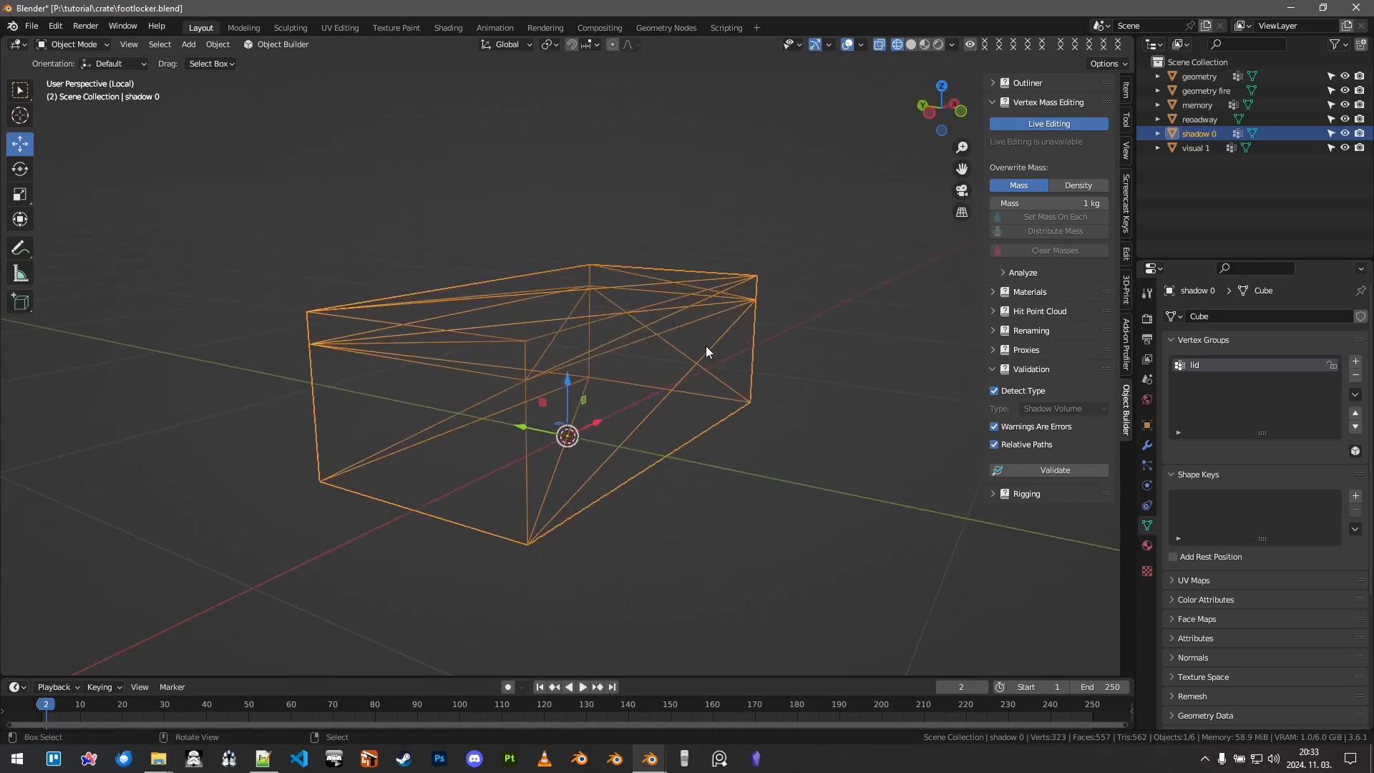
Step: Examine the Arma 3 model export options for mesh data, LODs and postprocessing, and close them without exporting
left_click(34, 30)
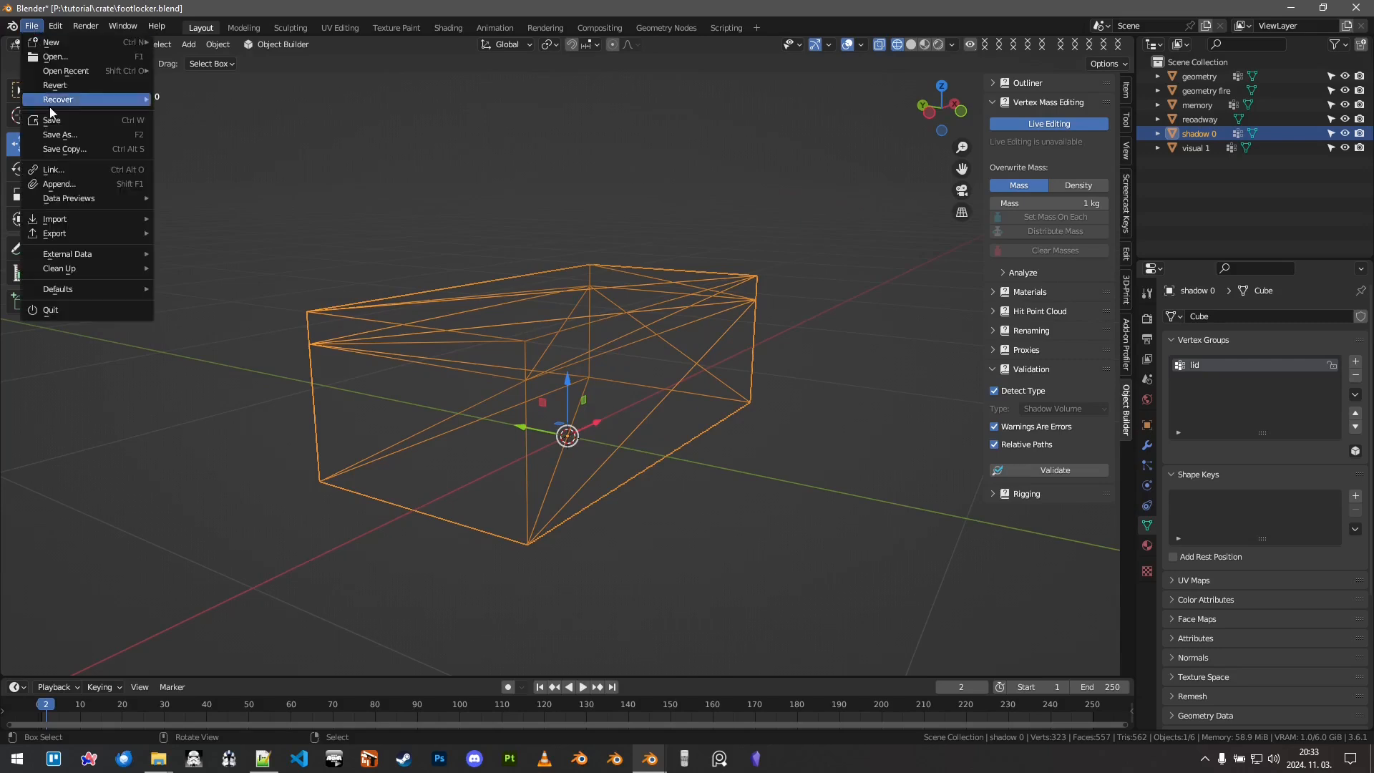
left_click(32, 26)
mouse_move(61, 242)
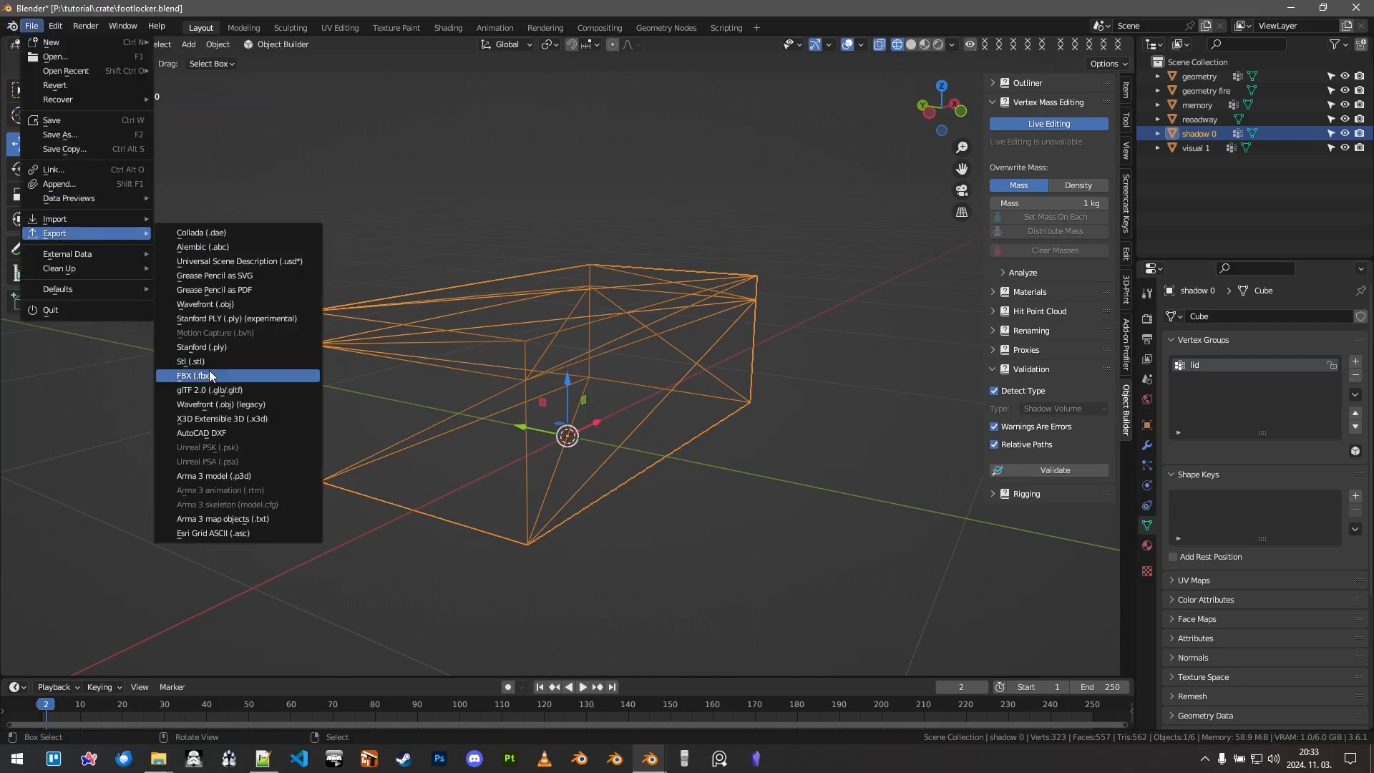
left_click(231, 476)
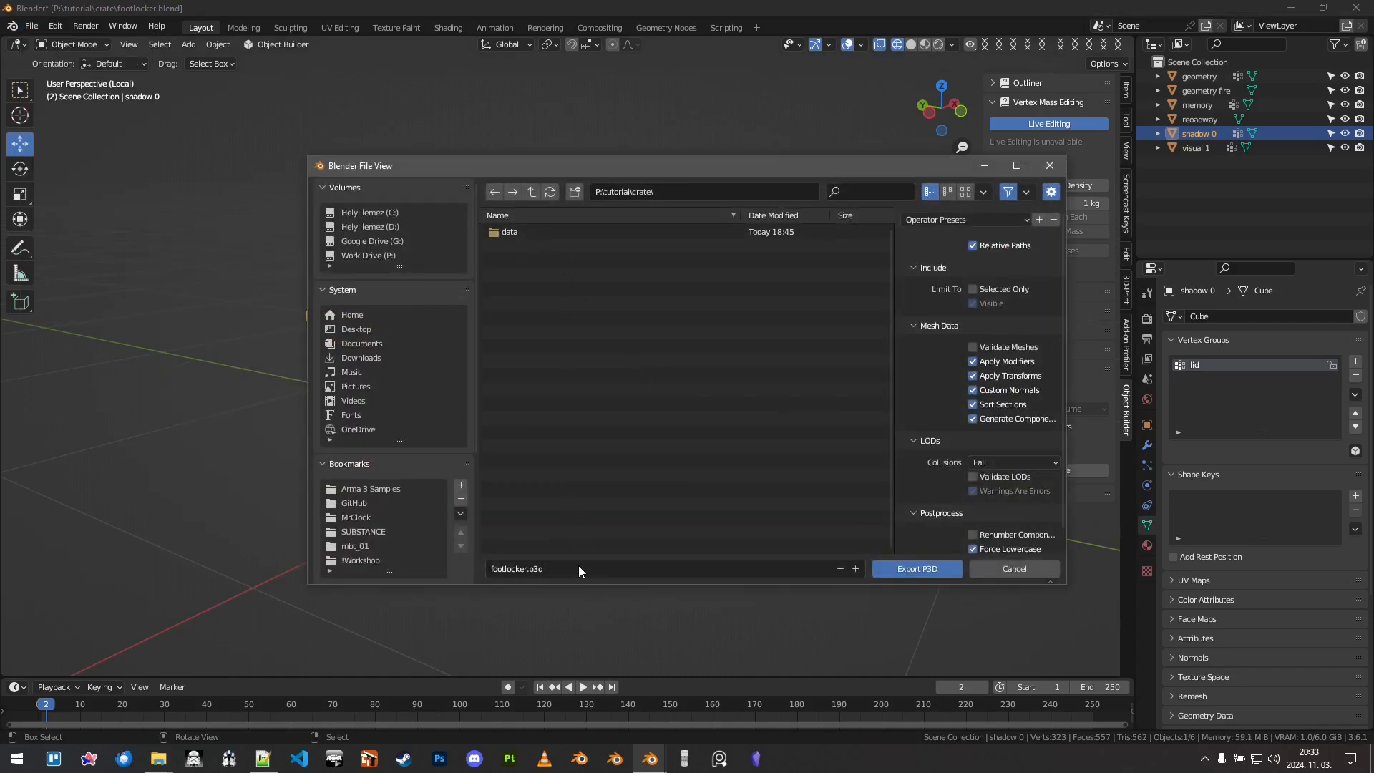
scroll(929, 275, "down", 1)
scroll(923, 299, "up", 1)
scroll(955, 340, "down", 1)
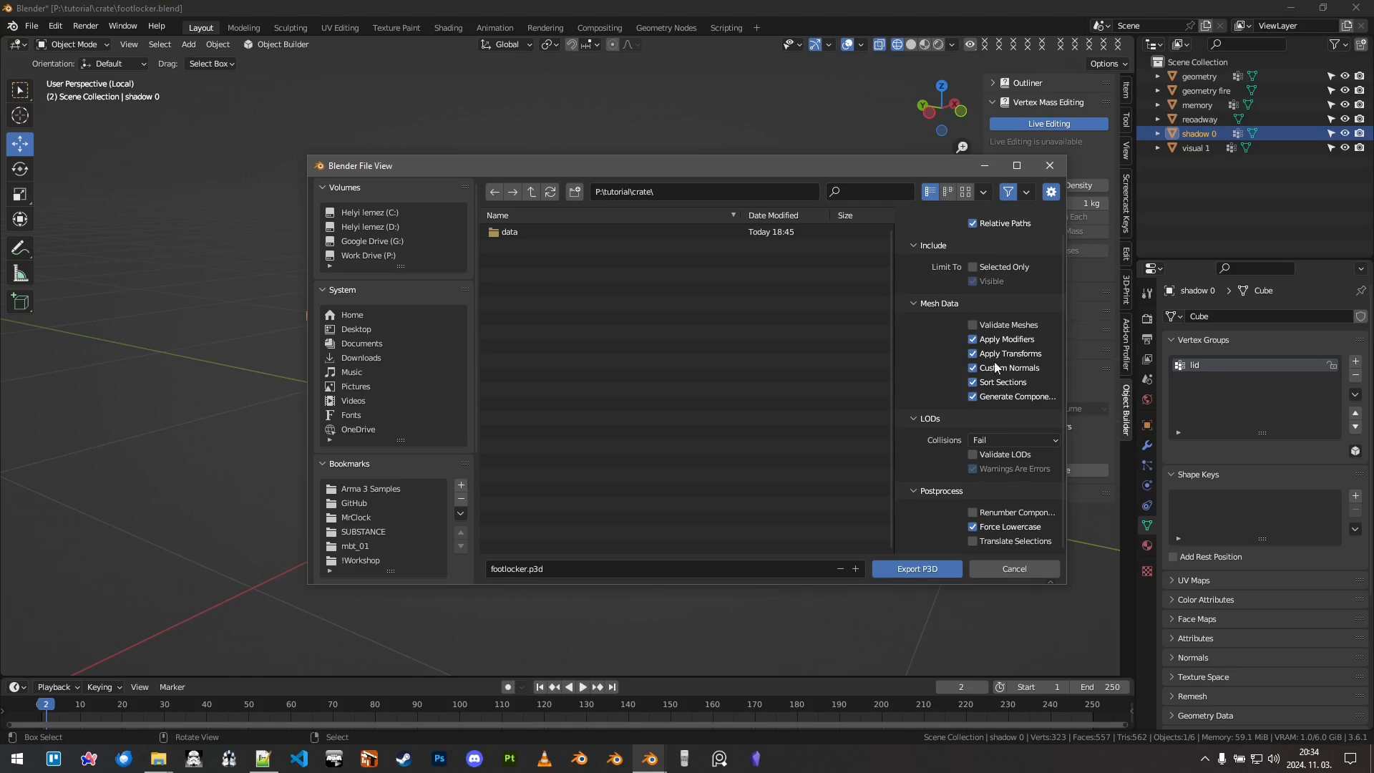
left_click_drag(884, 176, 699, 148)
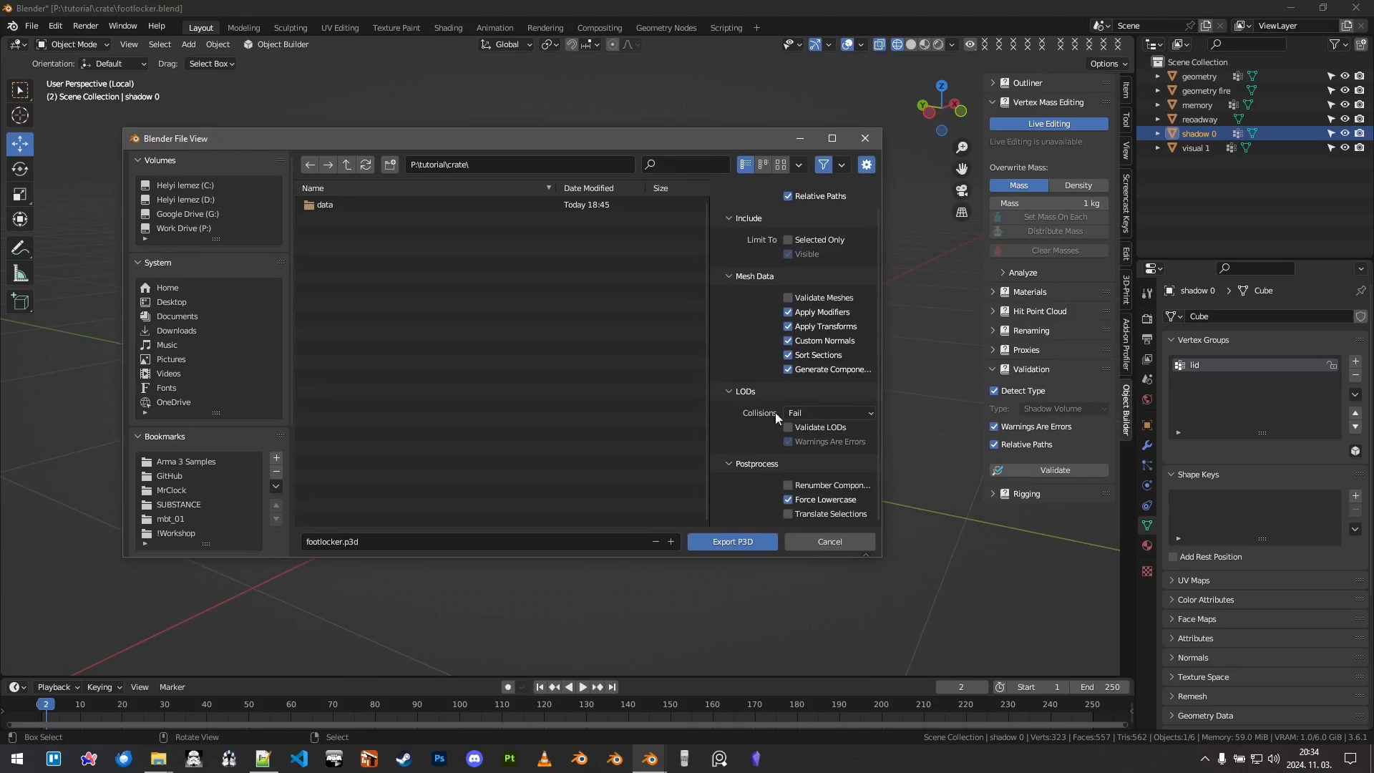
left_click(814, 539)
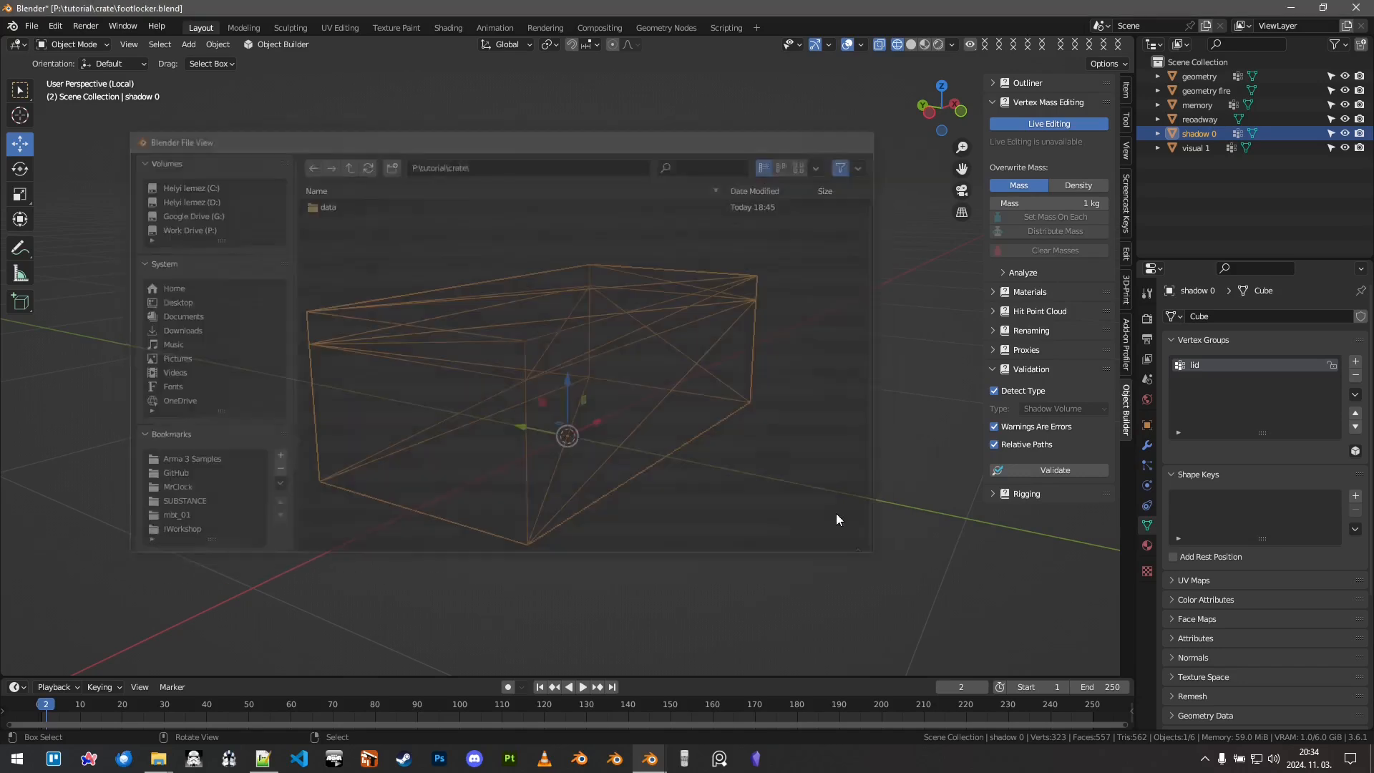
Step: Leave the shadow object's local view and isolate the roadway object instead
middle_click_drag(658, 266, 628, 268)
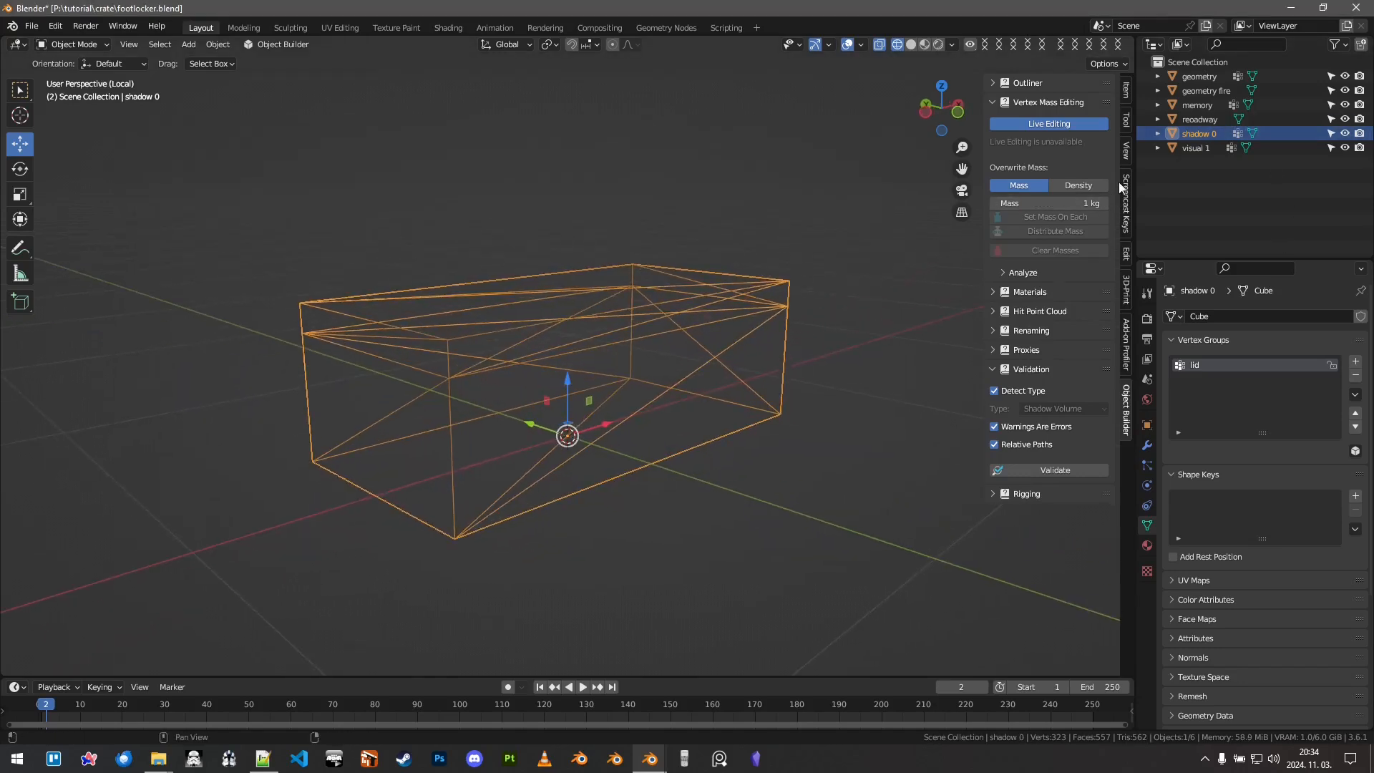
key("KP_Divide")
left_click(1198, 120)
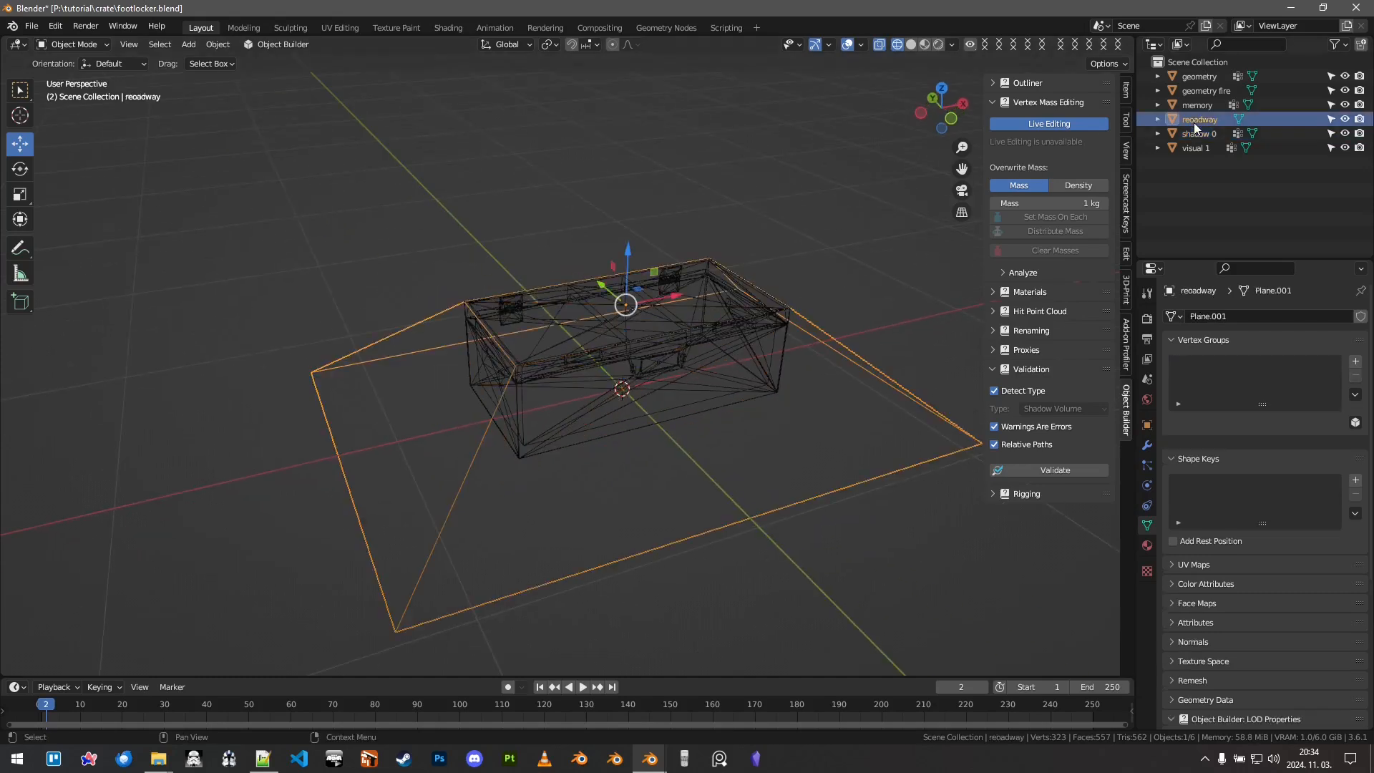
key("KP_Divide")
Step: Try clearing the roadway object's scale, rotation and location, and undo the changes
key("KP_1")
middle_click_drag(545, 357, 656, 371)
key("alt+s")
key("ctrl+z")
key("alt+r")
key("alt+g")
key("ctrl+z")
Step: Try to apply all transforms to the roadway object
key("shift+a")
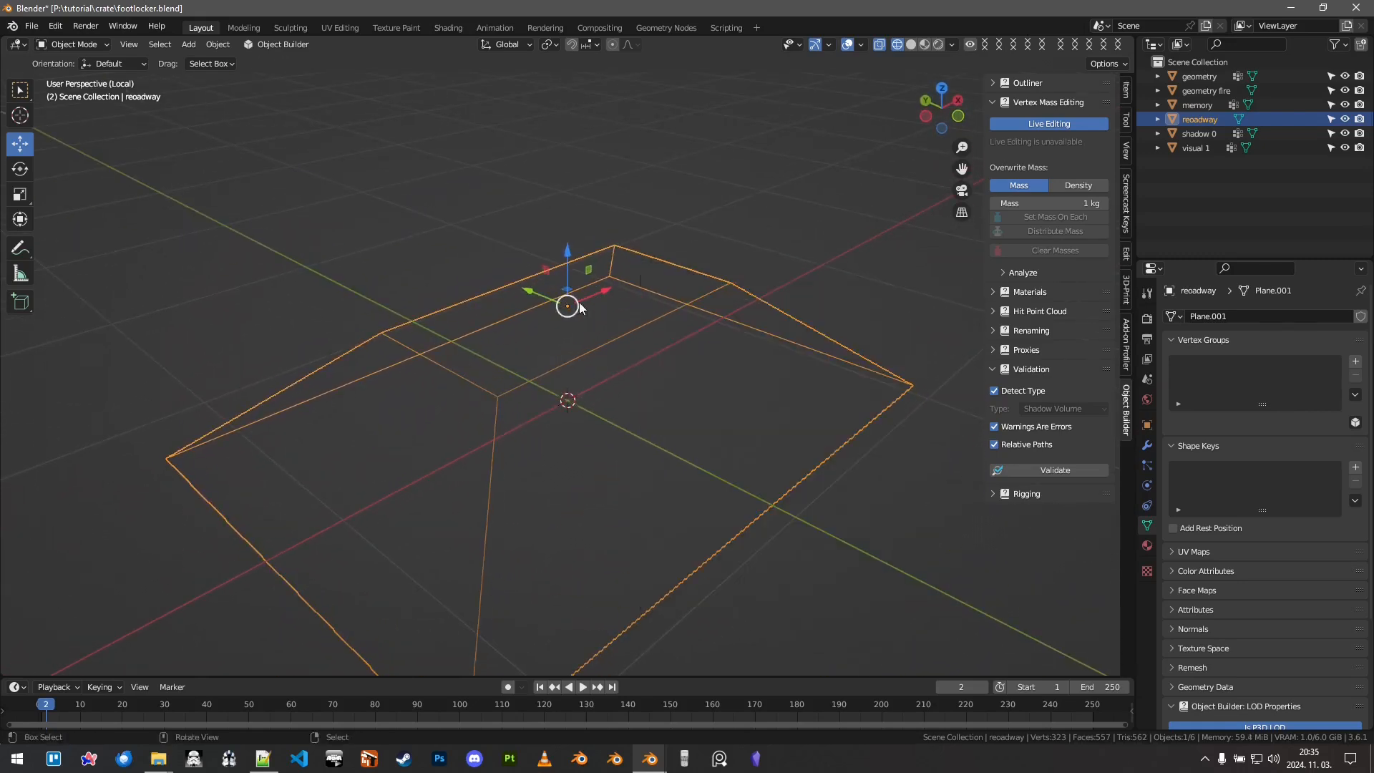
key("ctrl+a")
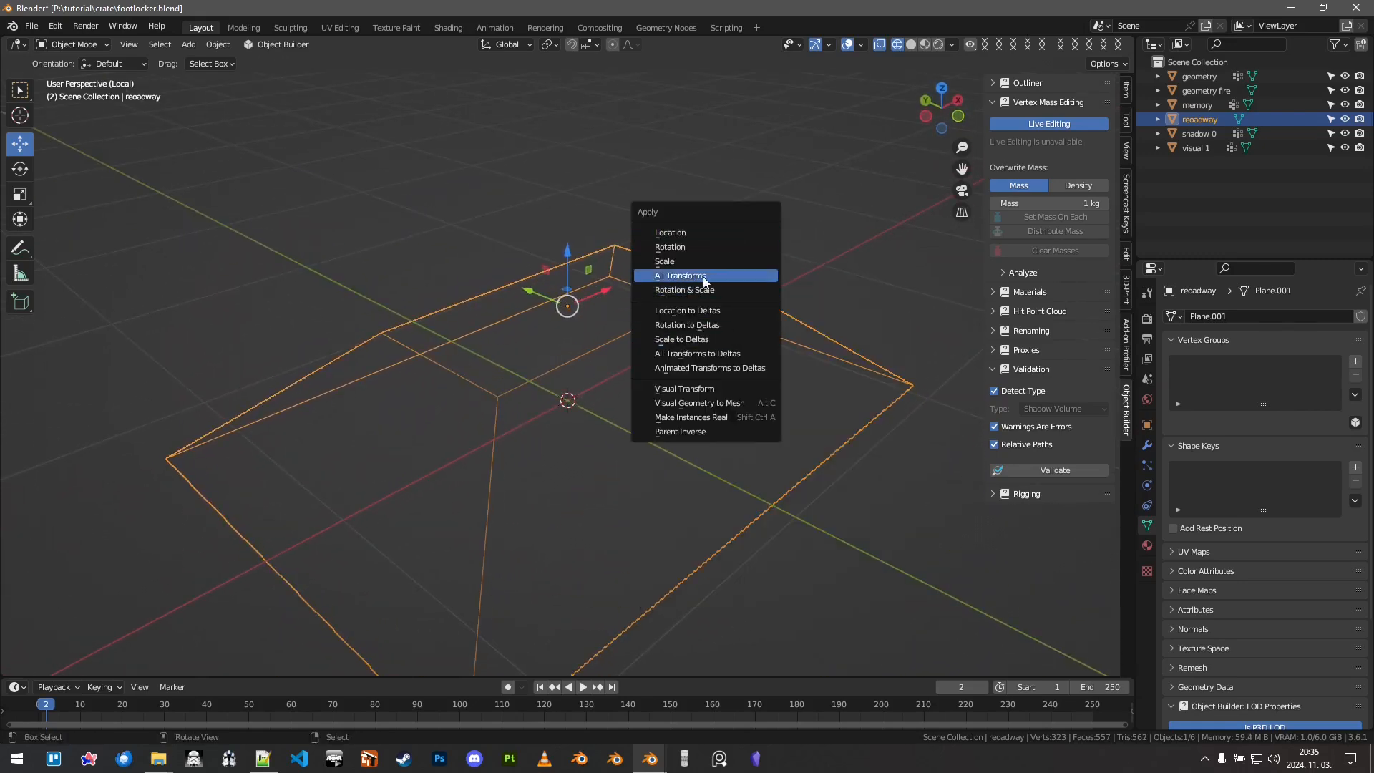
left_click(701, 279)
middle_click_drag(667, 348, 693, 319)
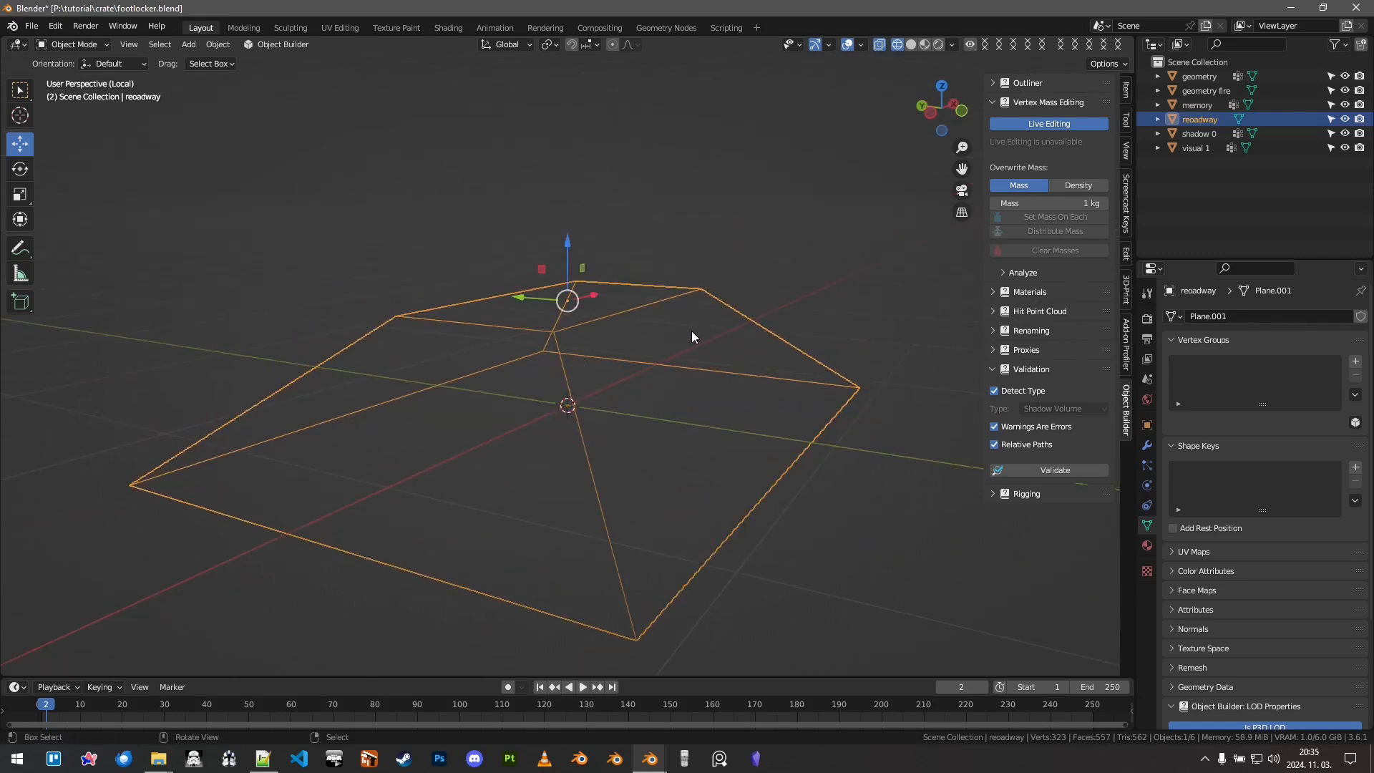
Step: Export all the crate's LODs as the Arma 3 model footlocker.p3d in P:\tutorial\crate, keeping LOD collisions on Fail
left_click(650, 767)
left_click(620, 705)
left_click(31, 26)
mouse_move(51, 236)
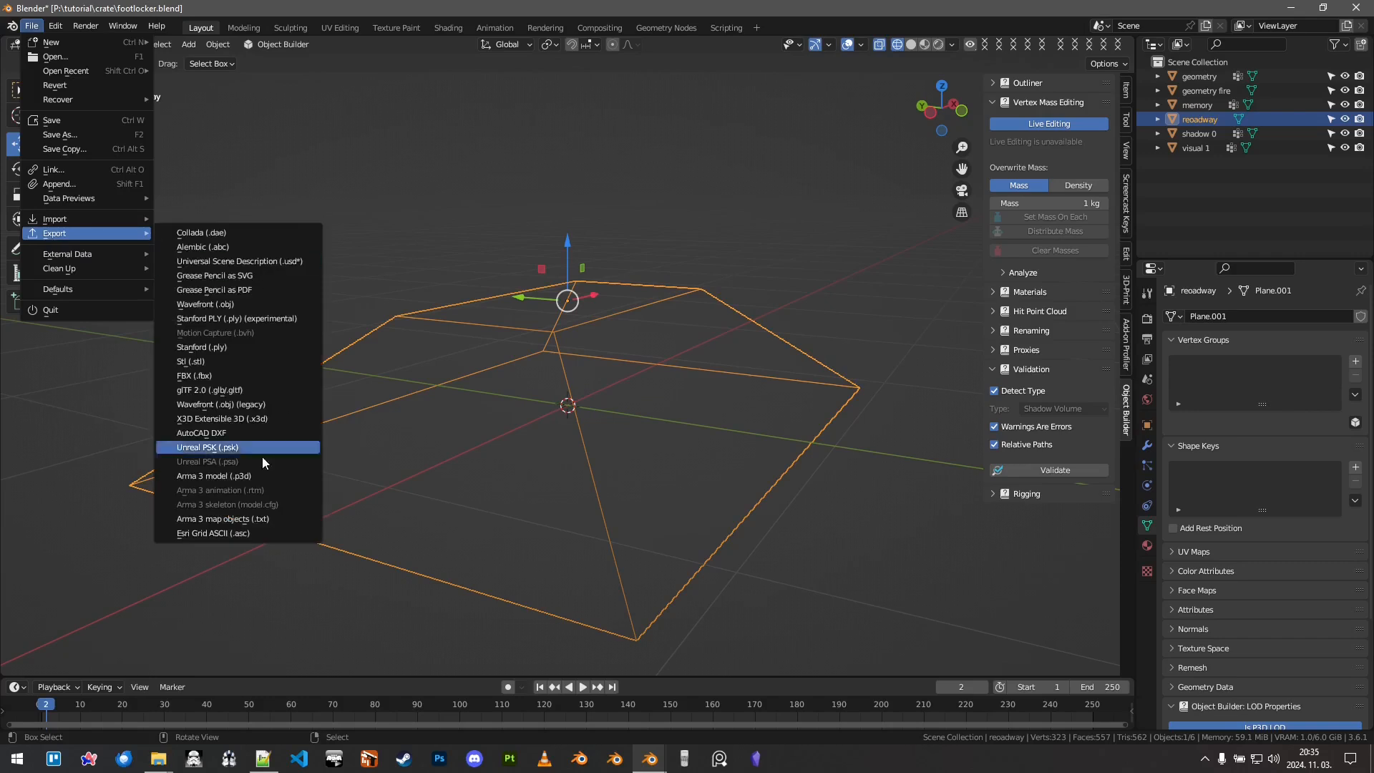
left_click(249, 477)
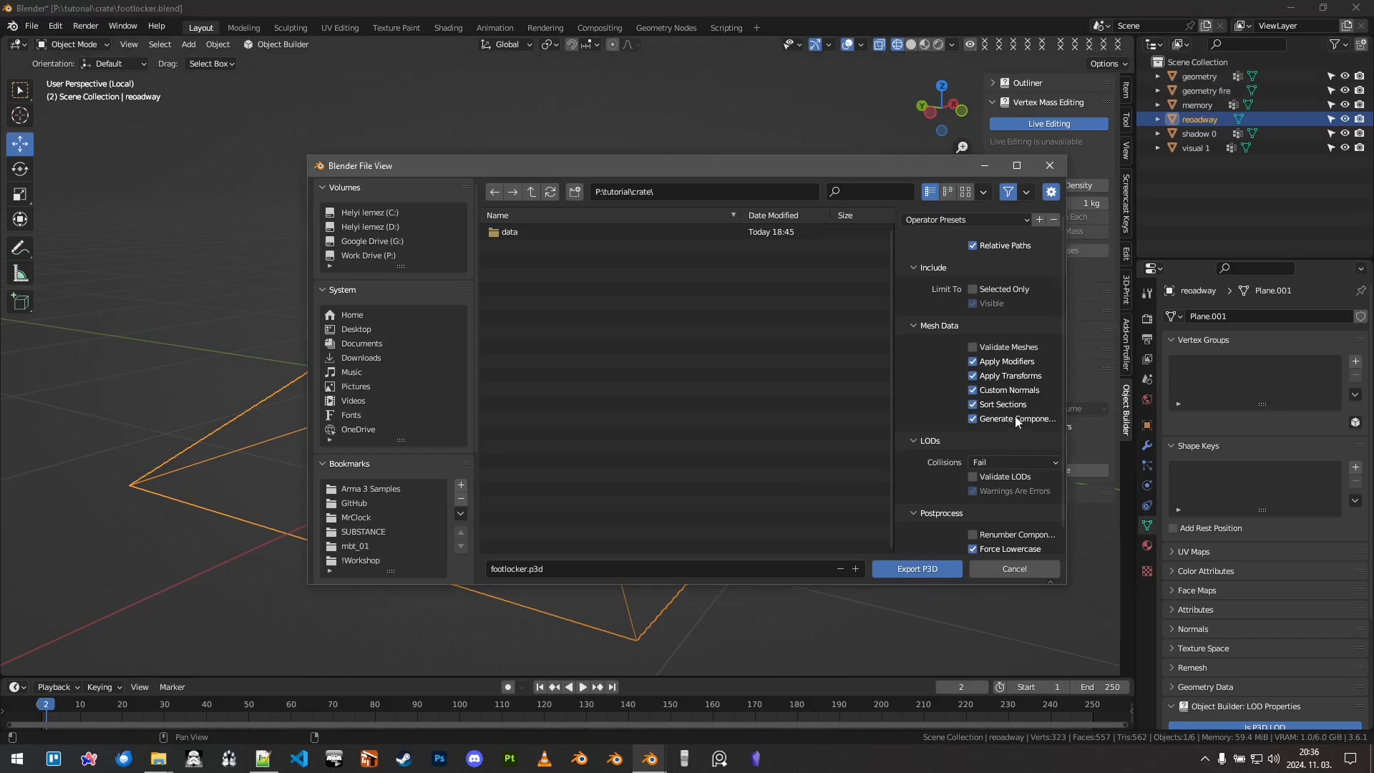
scroll(920, 371, "down", 1)
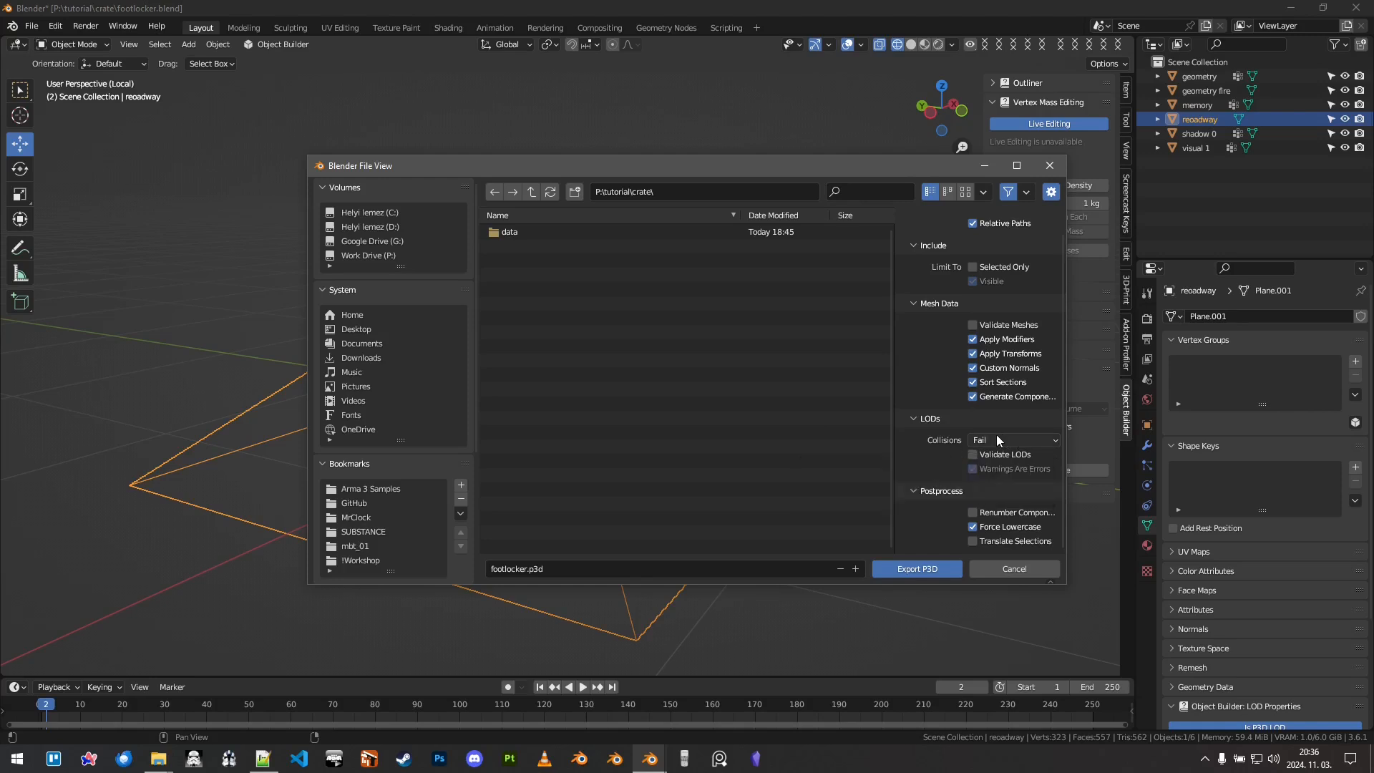
left_click(1014, 440)
left_click(1021, 439)
left_click_drag(839, 169, 729, 154)
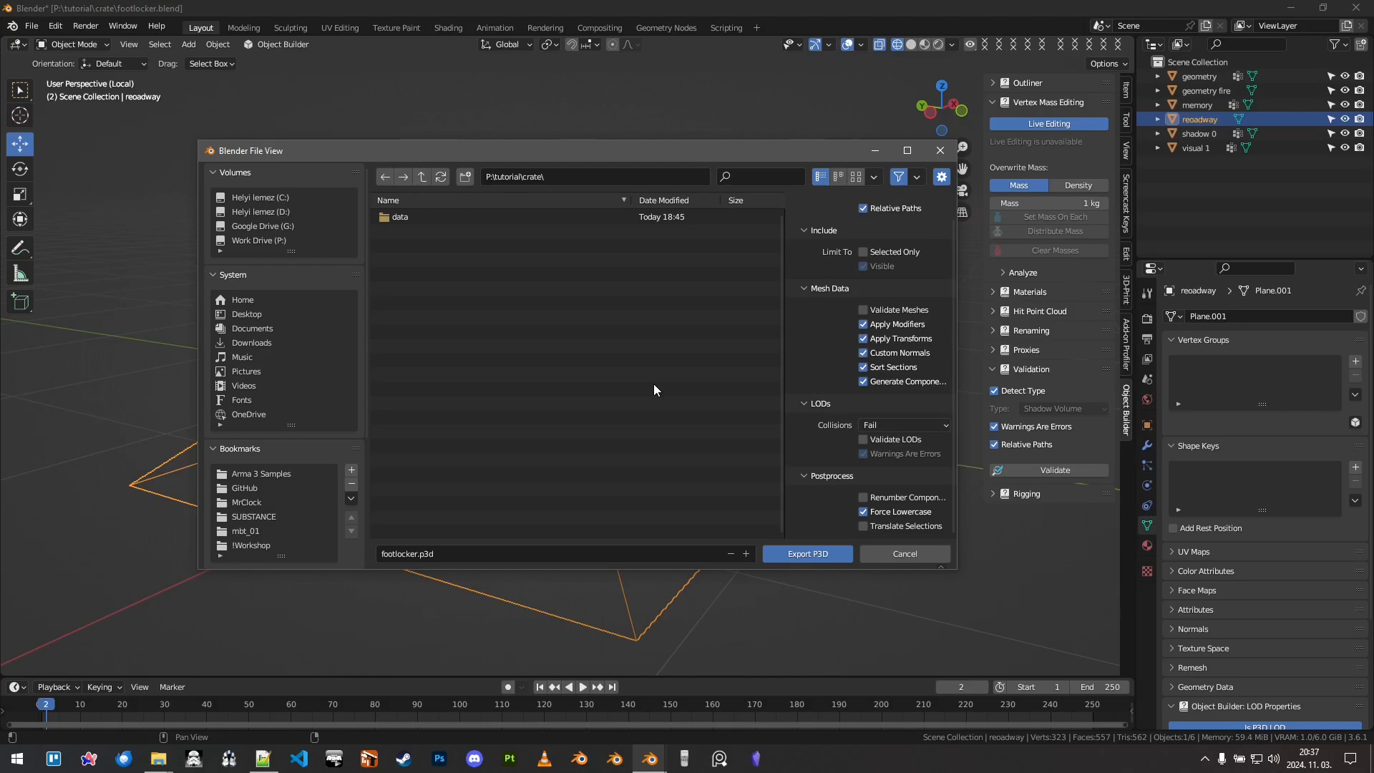
scroll(830, 368, "up", 1)
scroll(852, 389, "down", 1)
scroll(822, 418, "up", 1)
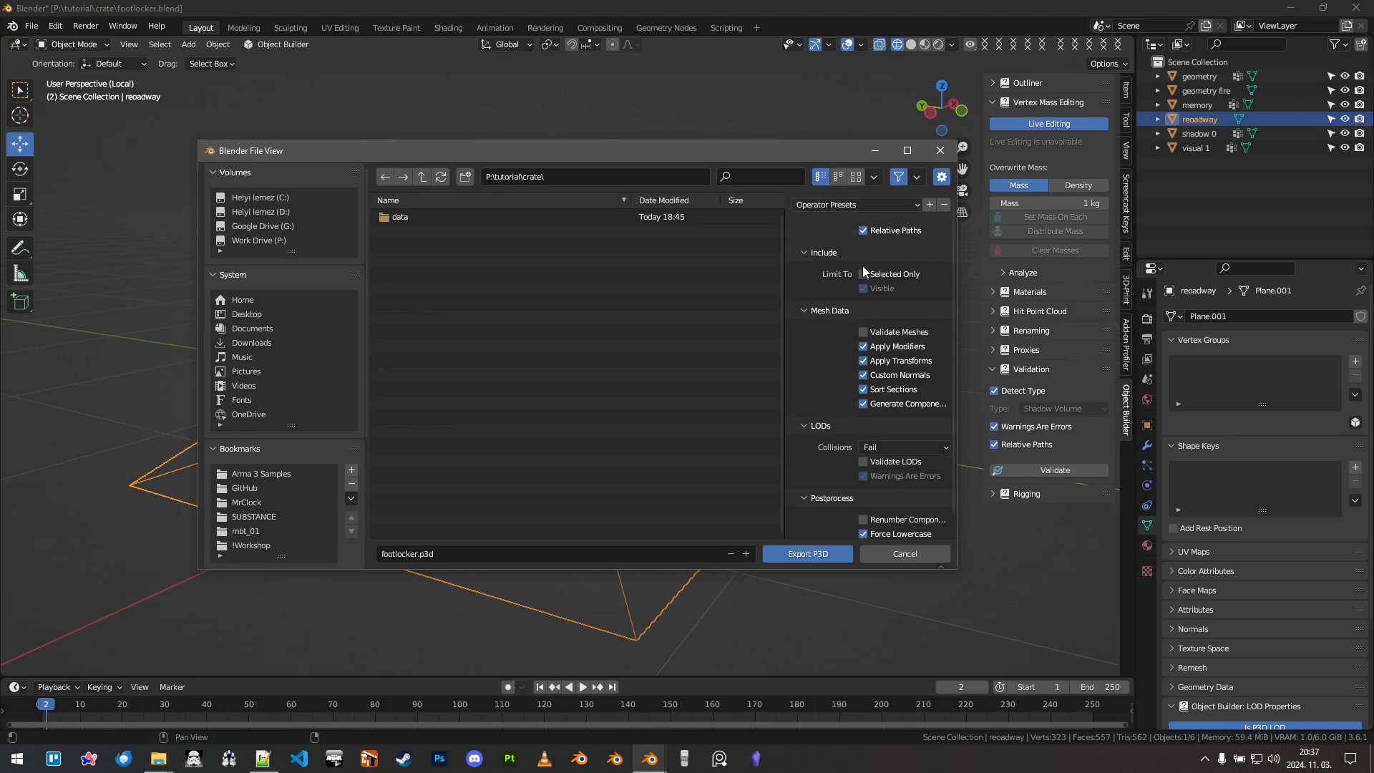
left_click(804, 554)
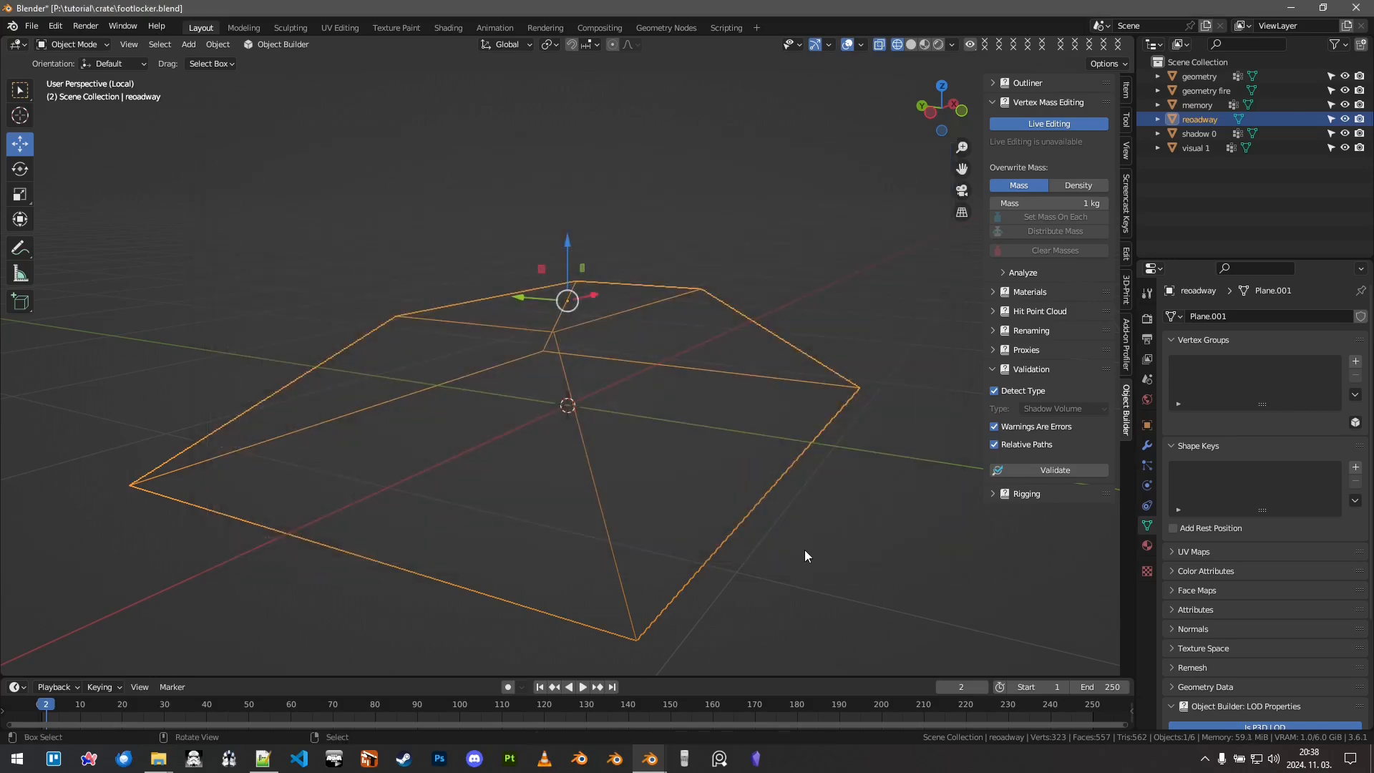
Step: Examine the P3D export log in the system console, from the first LOD through to the final report
mouse_move(665, 748)
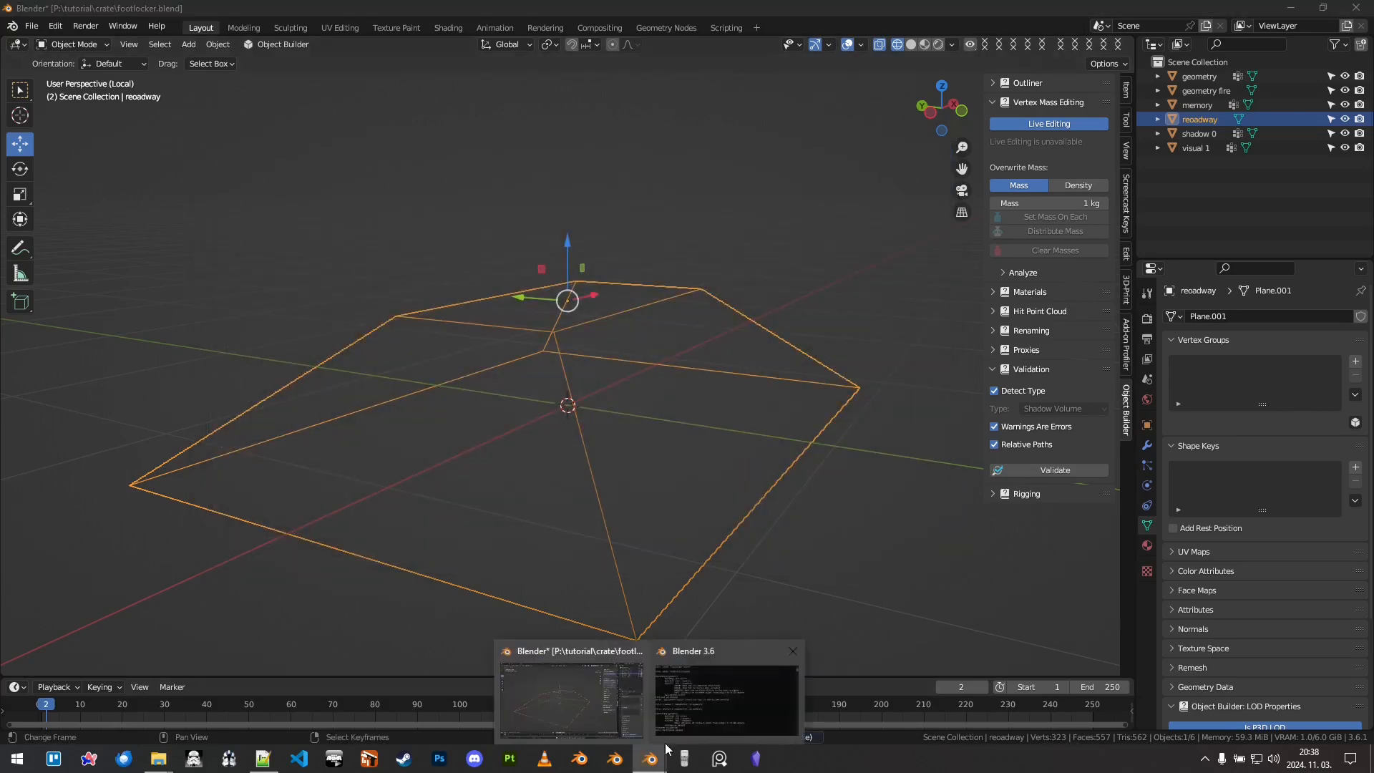
left_click(715, 693)
scroll(495, 303, "up", 20)
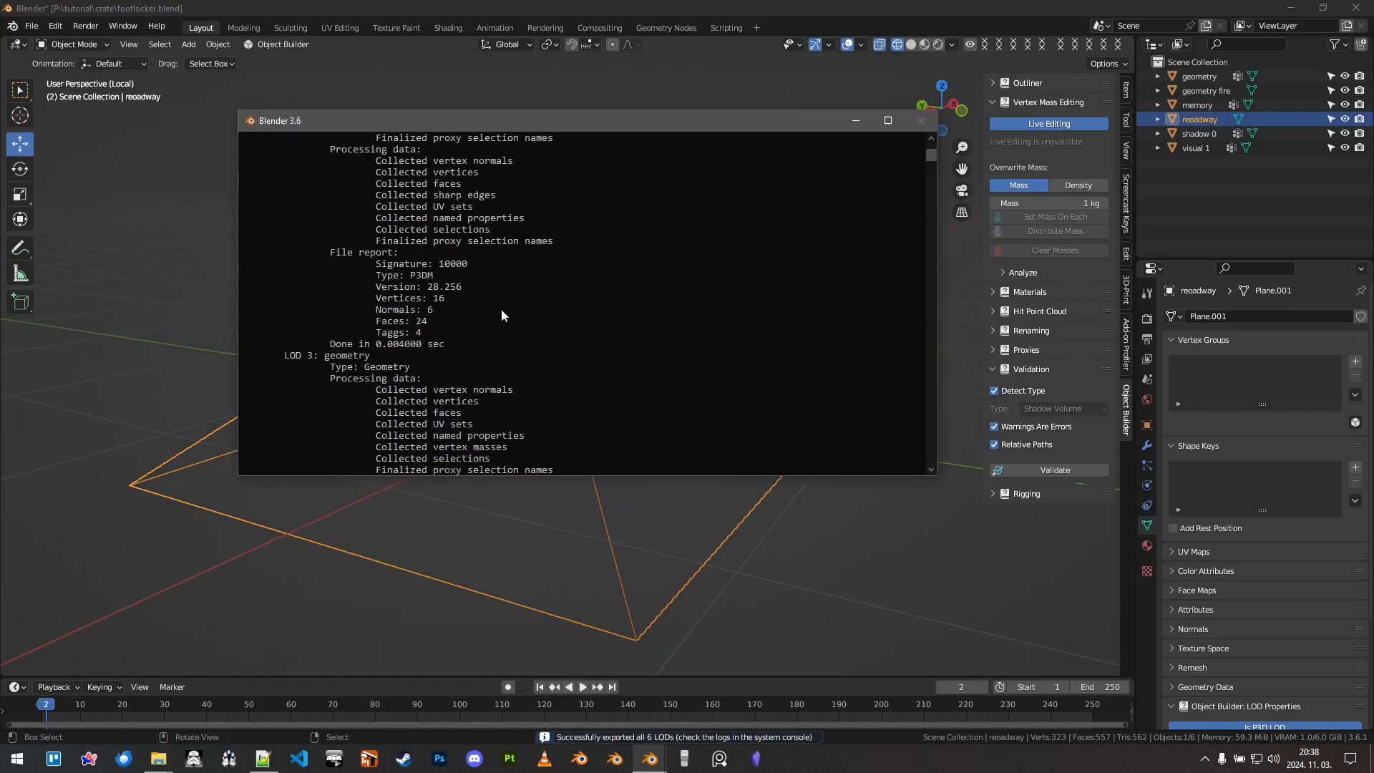
scroll(491, 314, "down", 3)
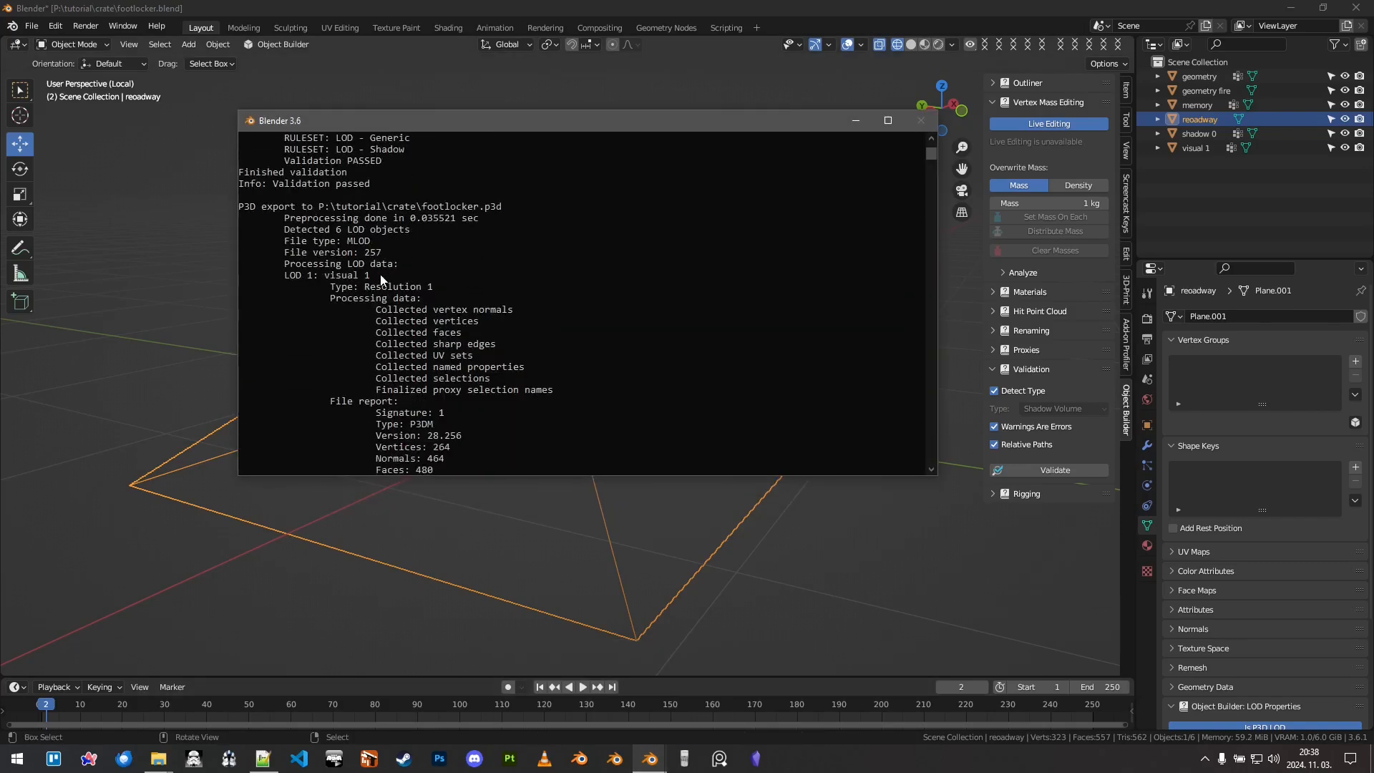
scroll(346, 289, "down", 13)
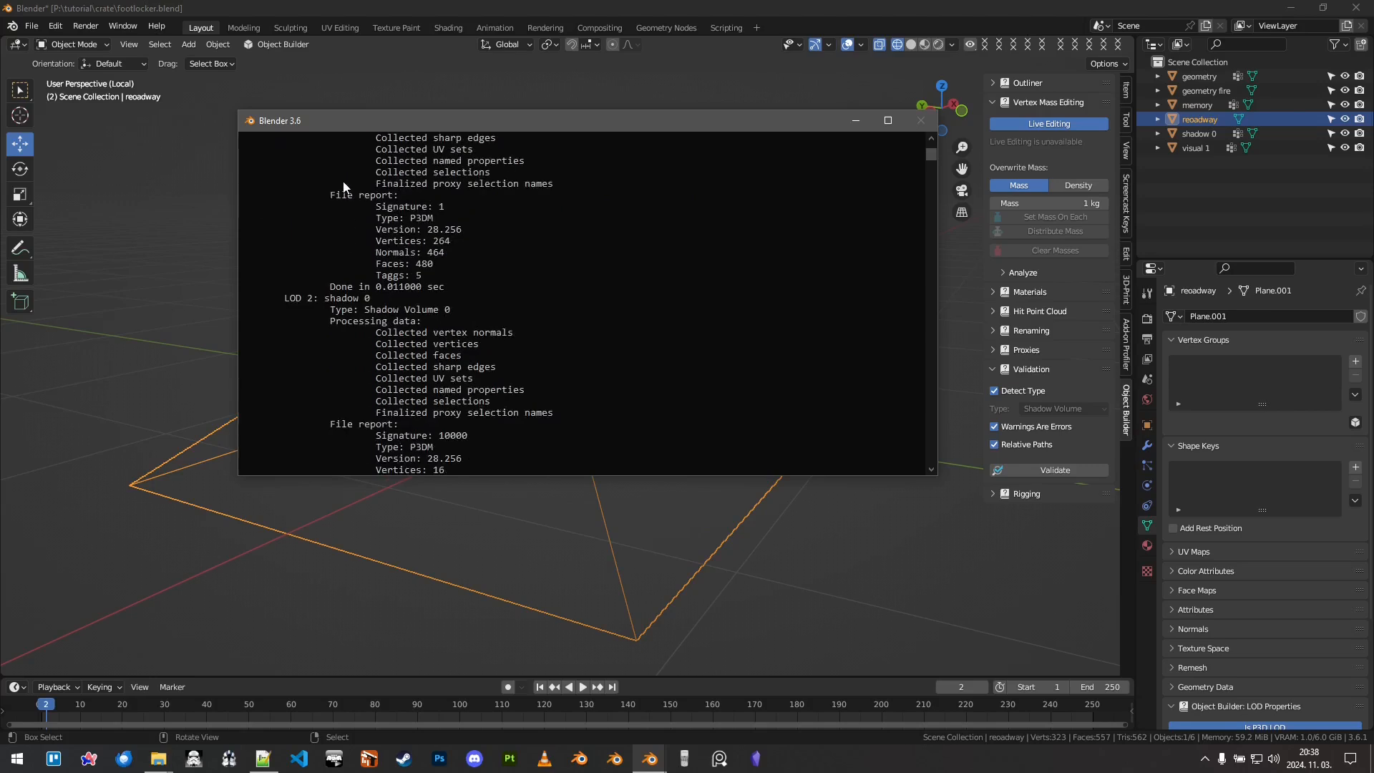
scroll(344, 255, "down", 6)
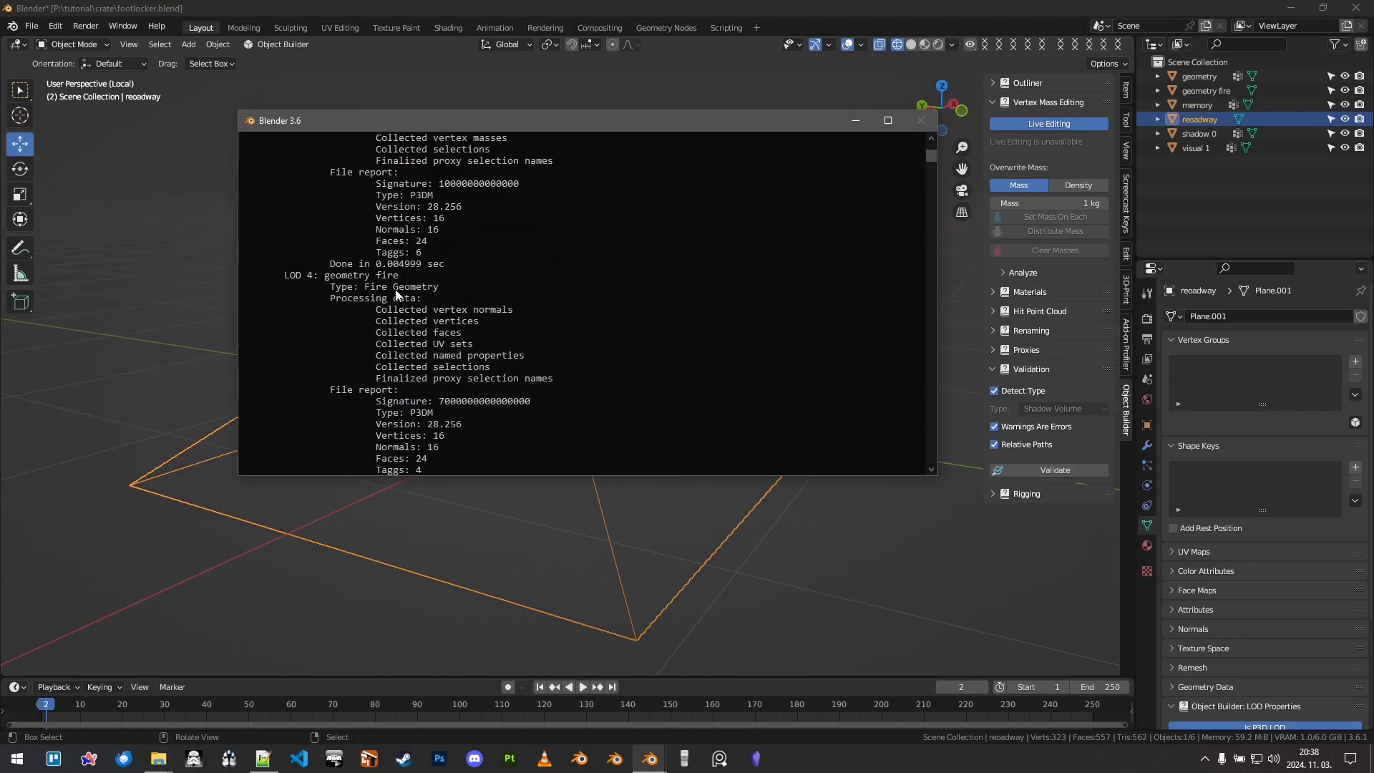
scroll(354, 328, "down", 6)
scroll(350, 297, "down", 7)
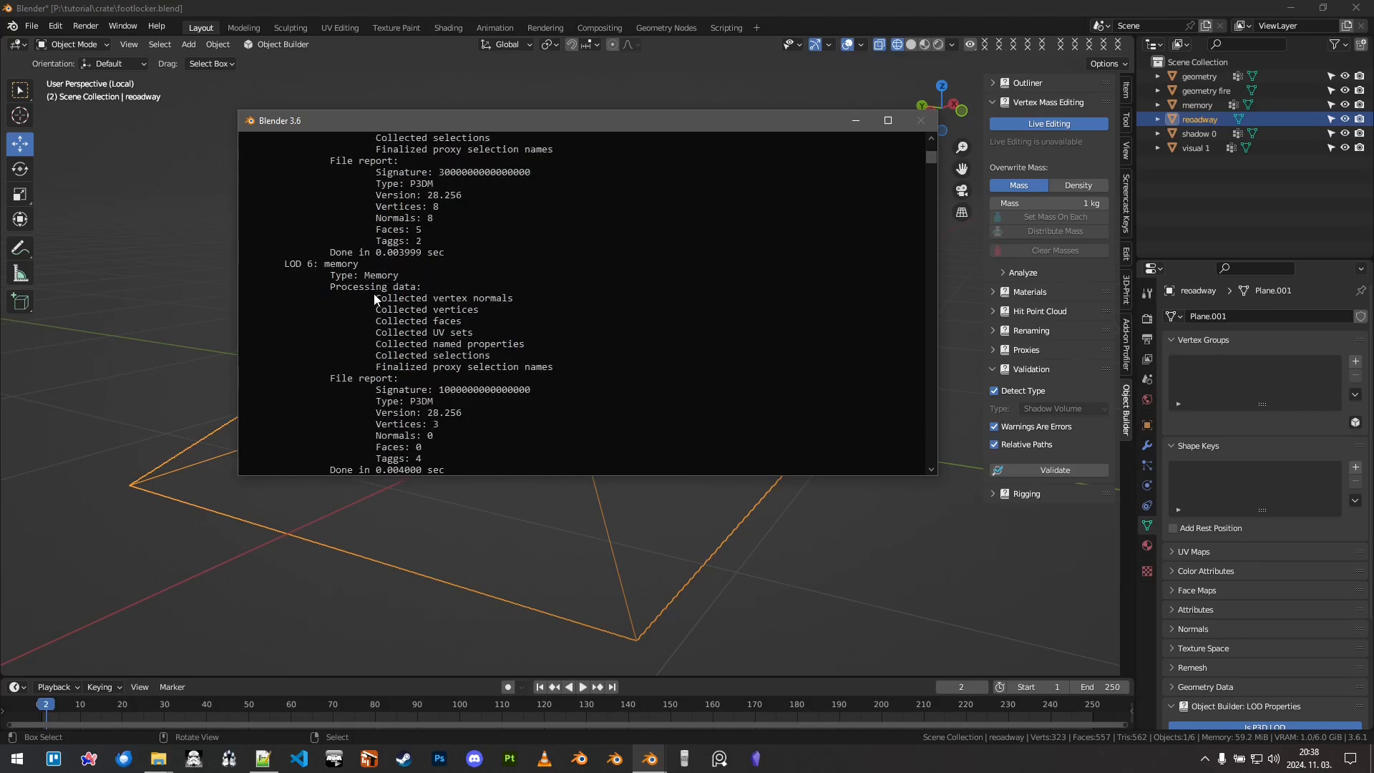
scroll(335, 267, "down", 6)
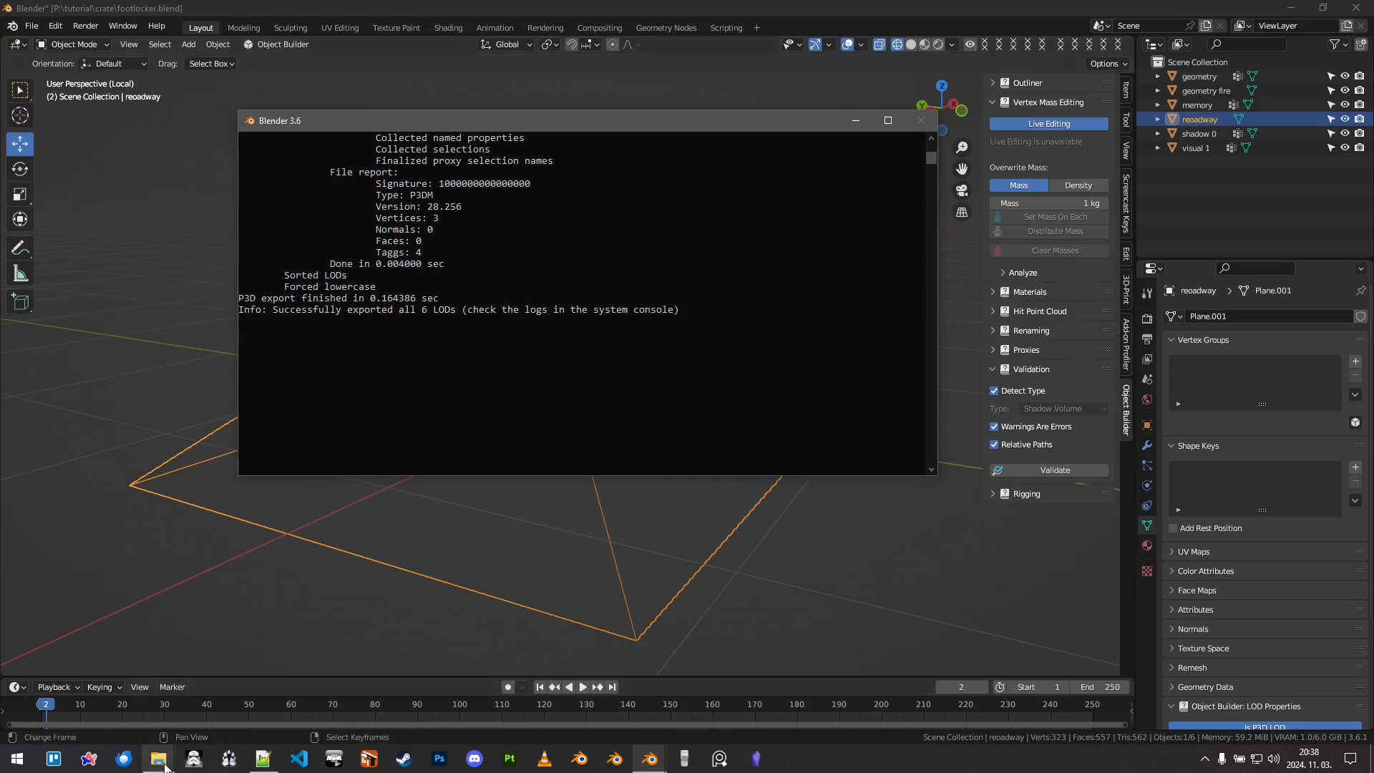
Step: Switch to the crate folder in File Explorer and open footlocker.p3d in Object Builder to inspect the model
mouse_move(158, 758)
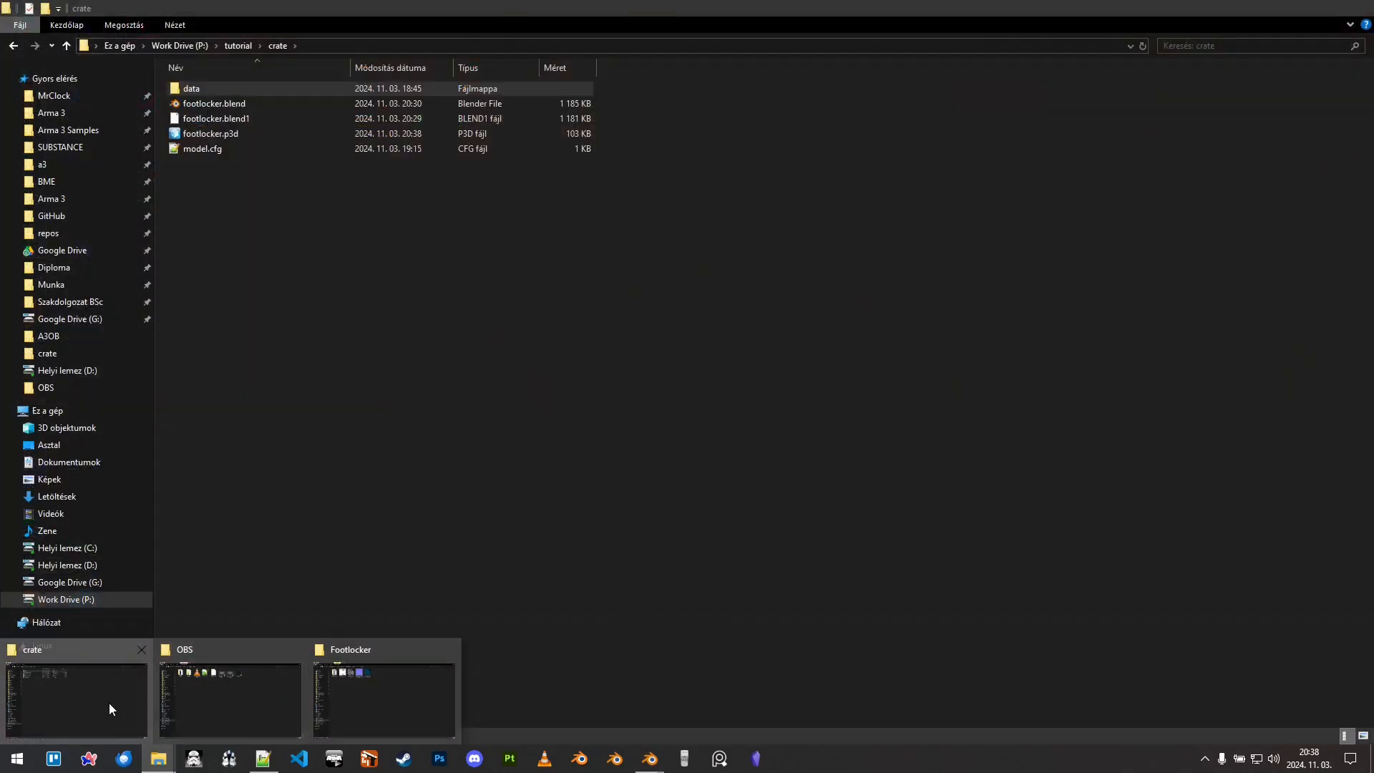
left_click(109, 702)
left_click(233, 135)
double_click(233, 134)
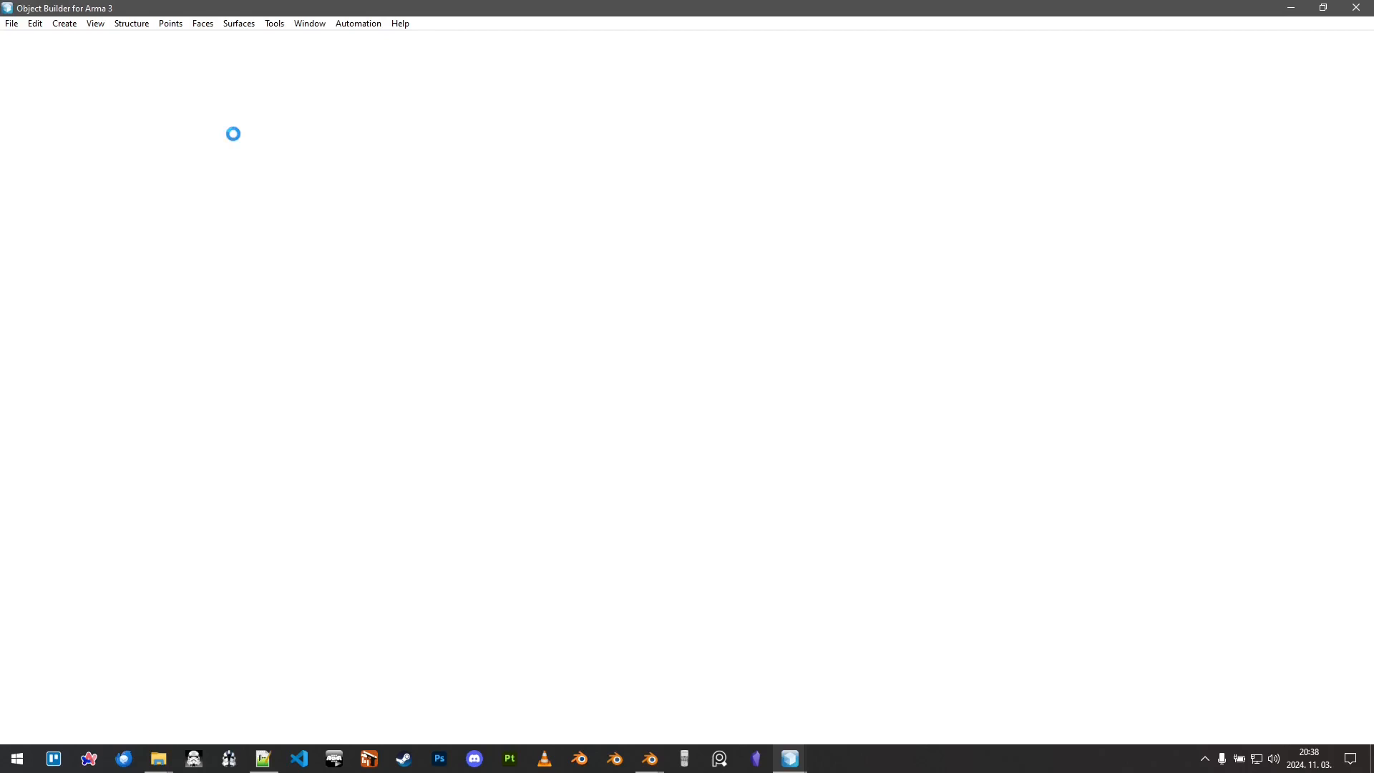
scroll(681, 274, "up", 3)
middle_click_drag(704, 301, 738, 308)
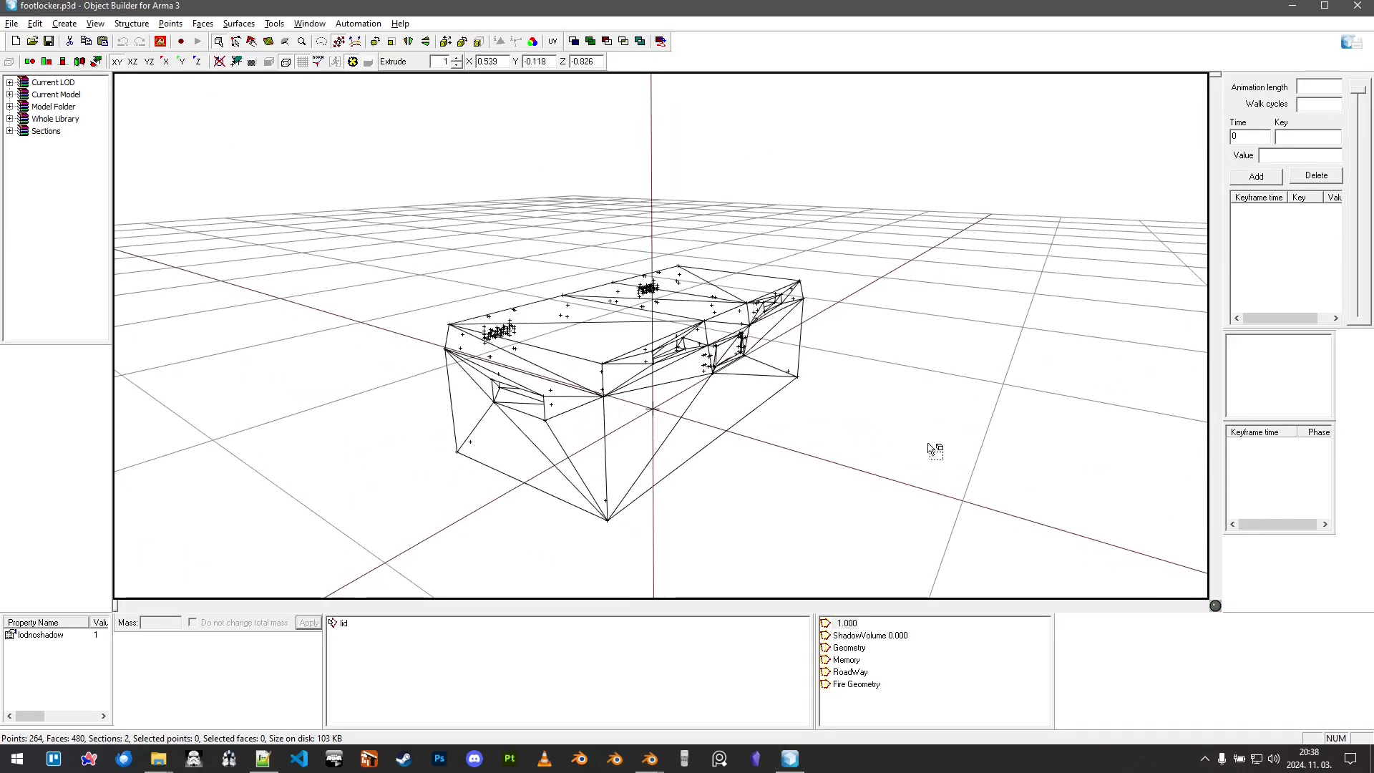
Step: Display the ShadowVolume 0.000 LOD and inspect its mesh from another angle
left_click(846, 624)
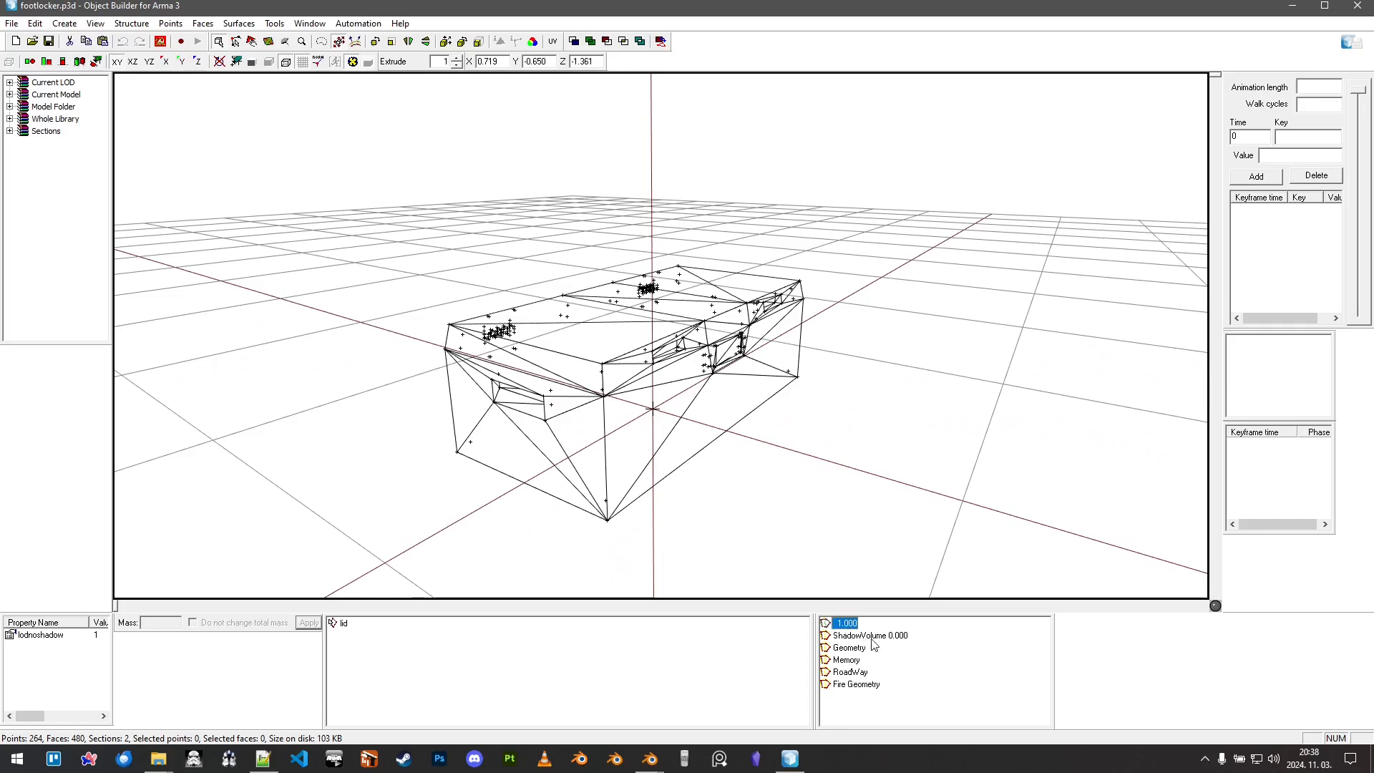
double_click(872, 639)
middle_click_drag(790, 494, 851, 599)
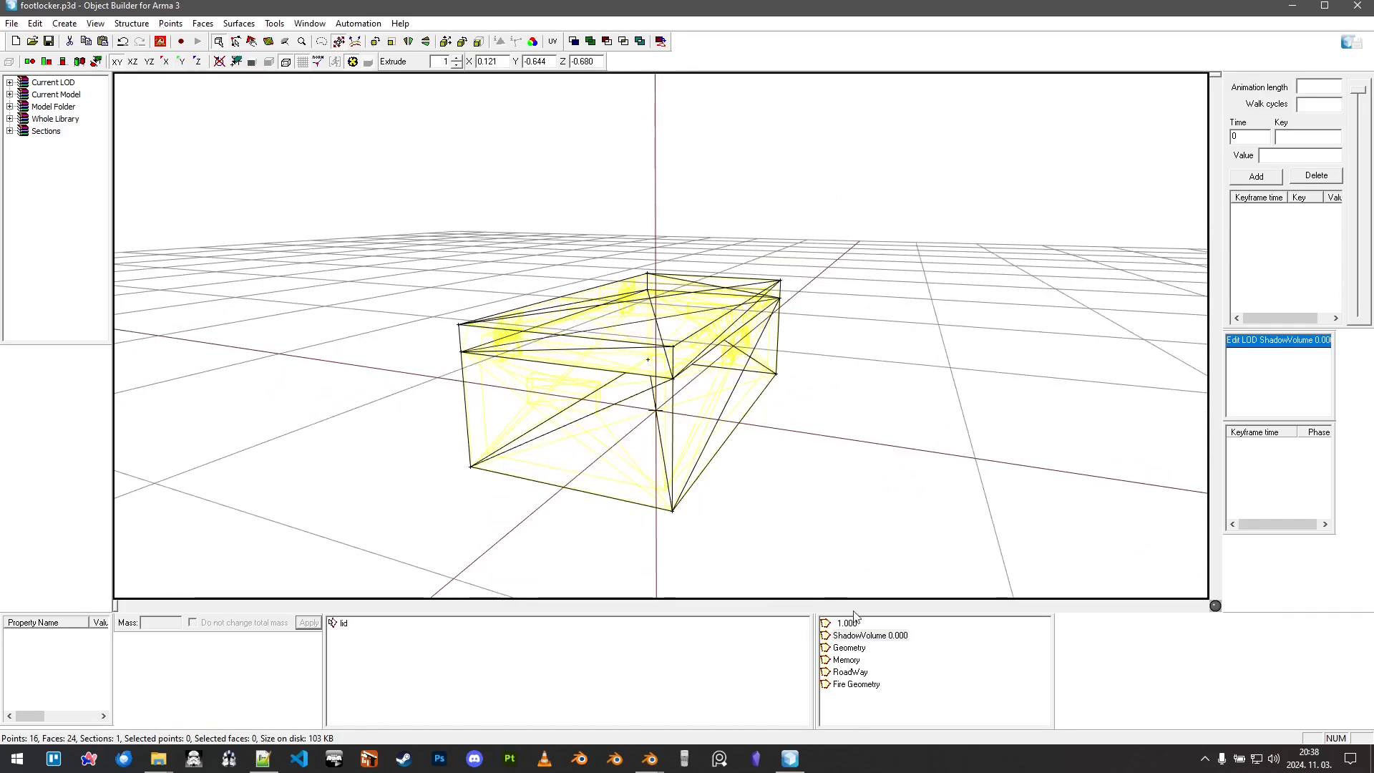
Step: Display the Geometry LOD and select all of its points to check the mass, components and named property
double_click(849, 648)
middle_click_drag(832, 527, 925, 233)
left_click_drag(925, 233, 422, 570)
left_click(405, 687)
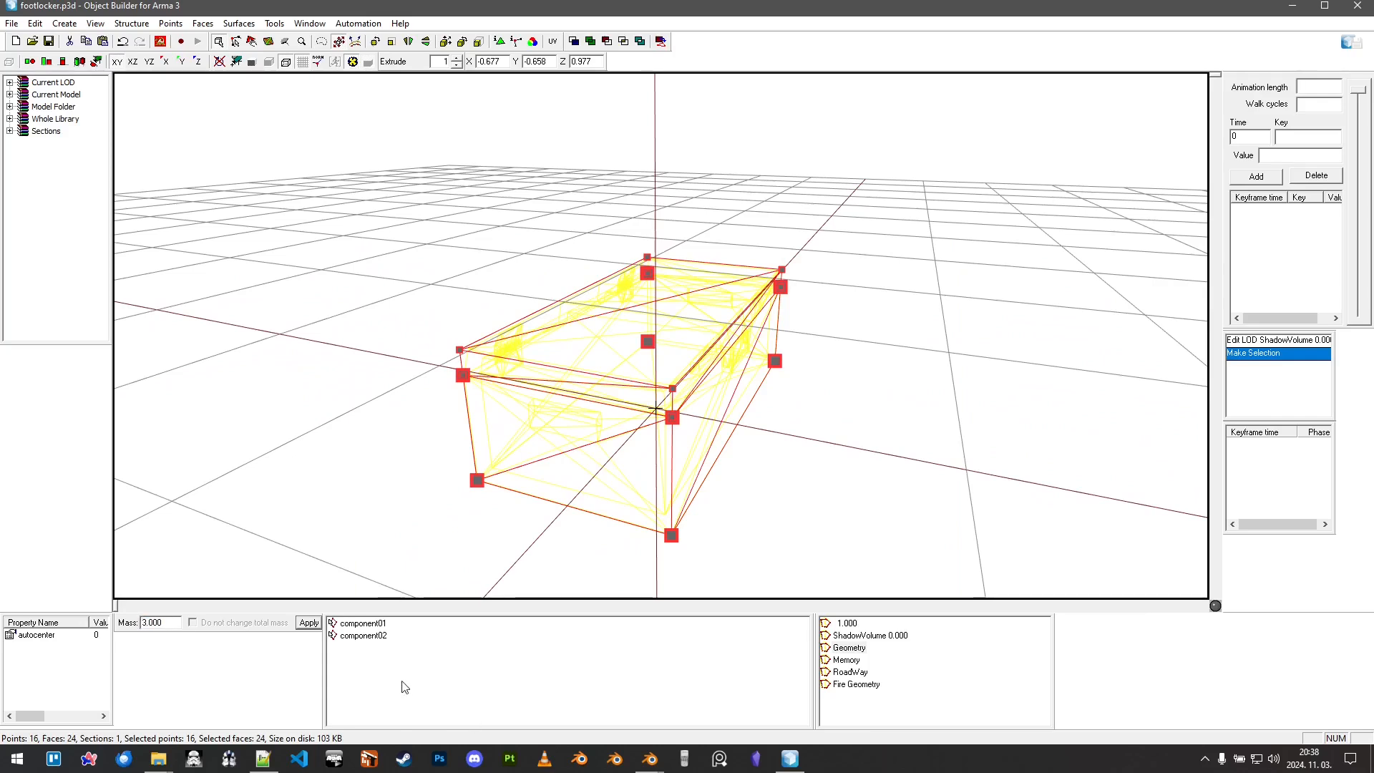
Step: Display the Memory LOD and the RoadWay LOD in turn and inspect their points and faces from other angles
double_click(847, 659)
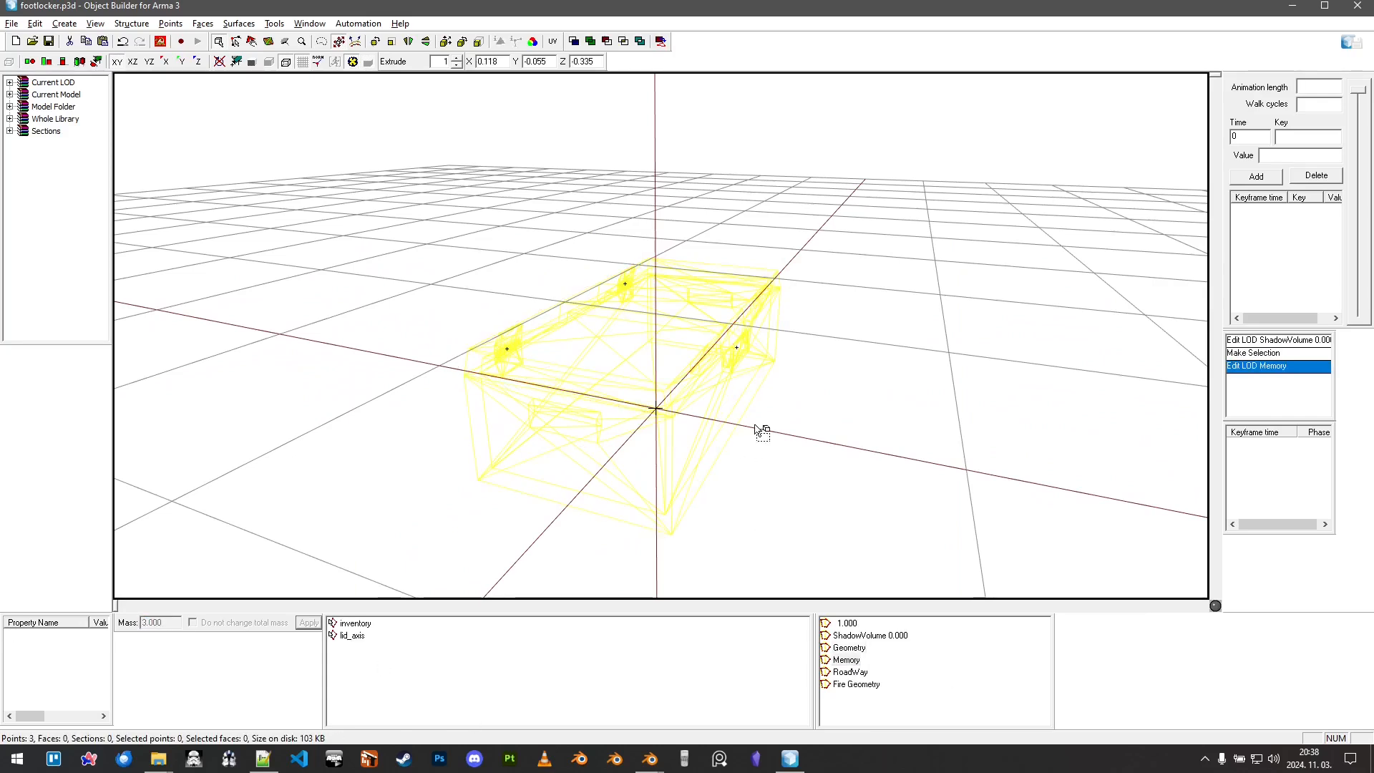
middle_click_drag(760, 429, 705, 377)
double_click(848, 672)
middle_click_drag(846, 454, 928, 643)
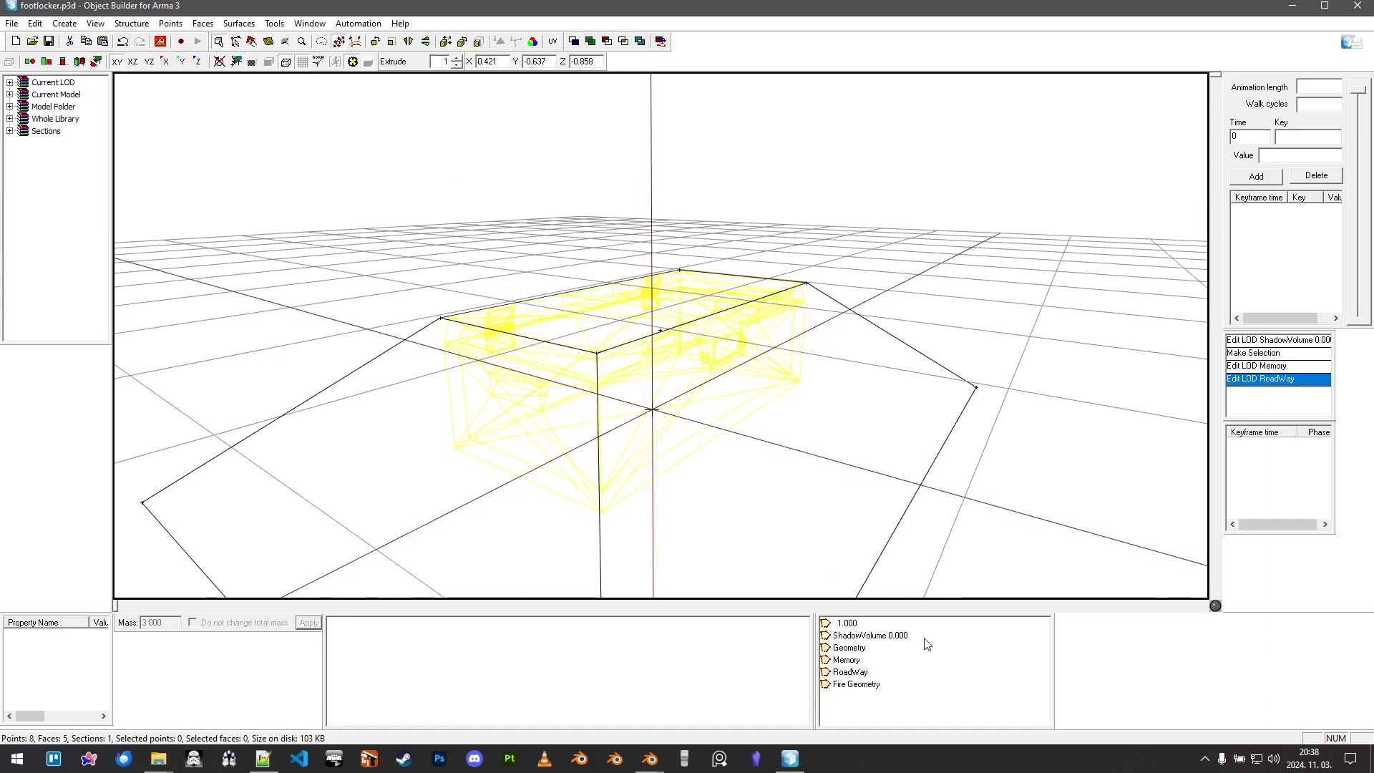
Step: Display the Fire Geometry LOD, select all of its points to check it, and clear the selection
double_click(859, 684)
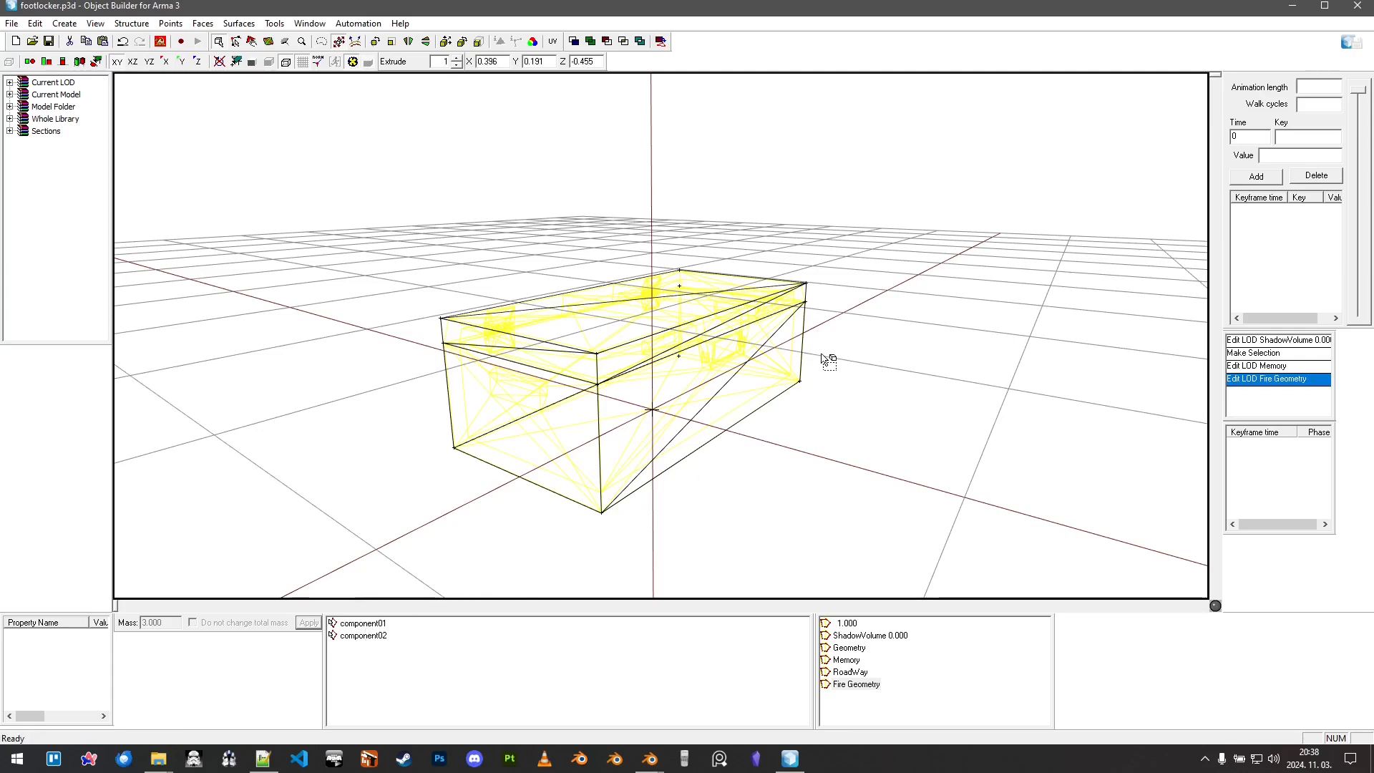
left_click_drag(923, 221, 239, 536)
key("e")
double_click(744, 477)
left_click(766, 535)
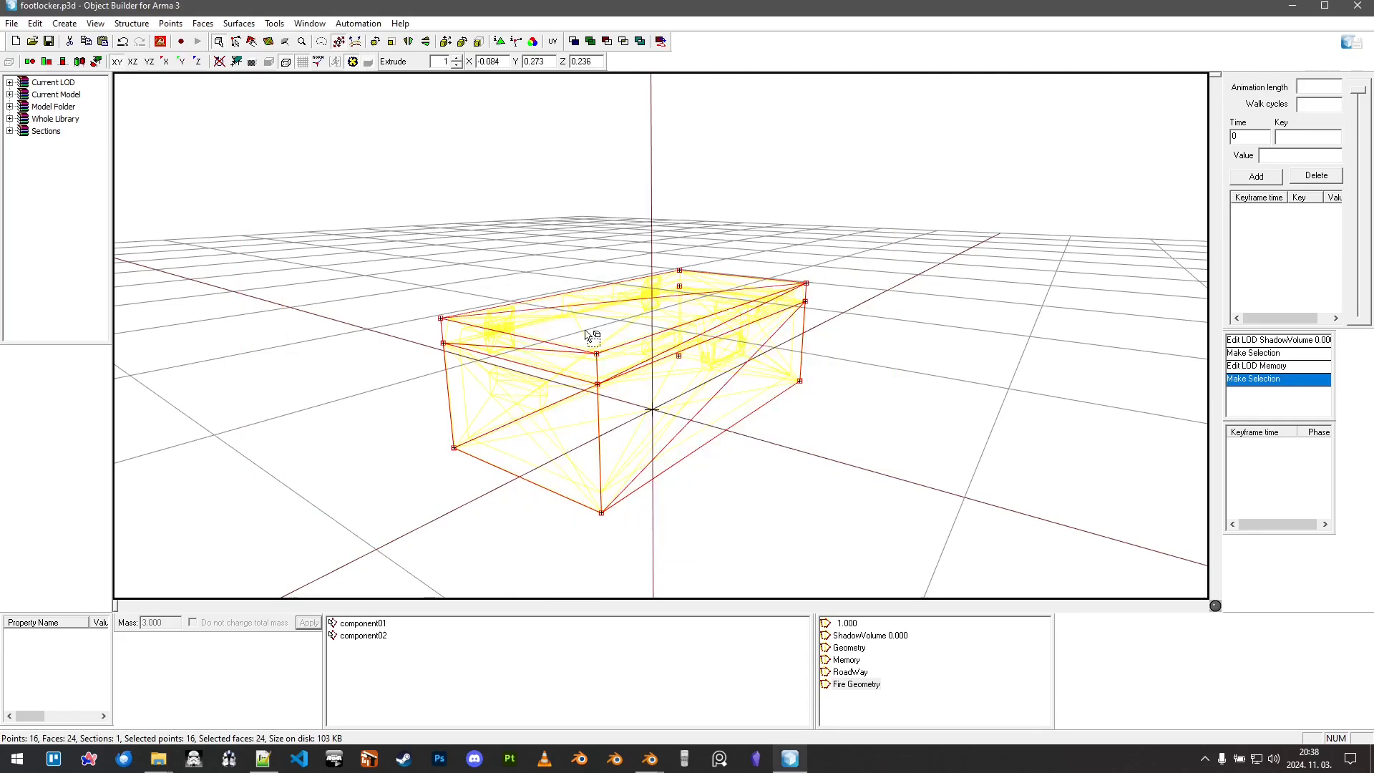
left_click(625, 259)
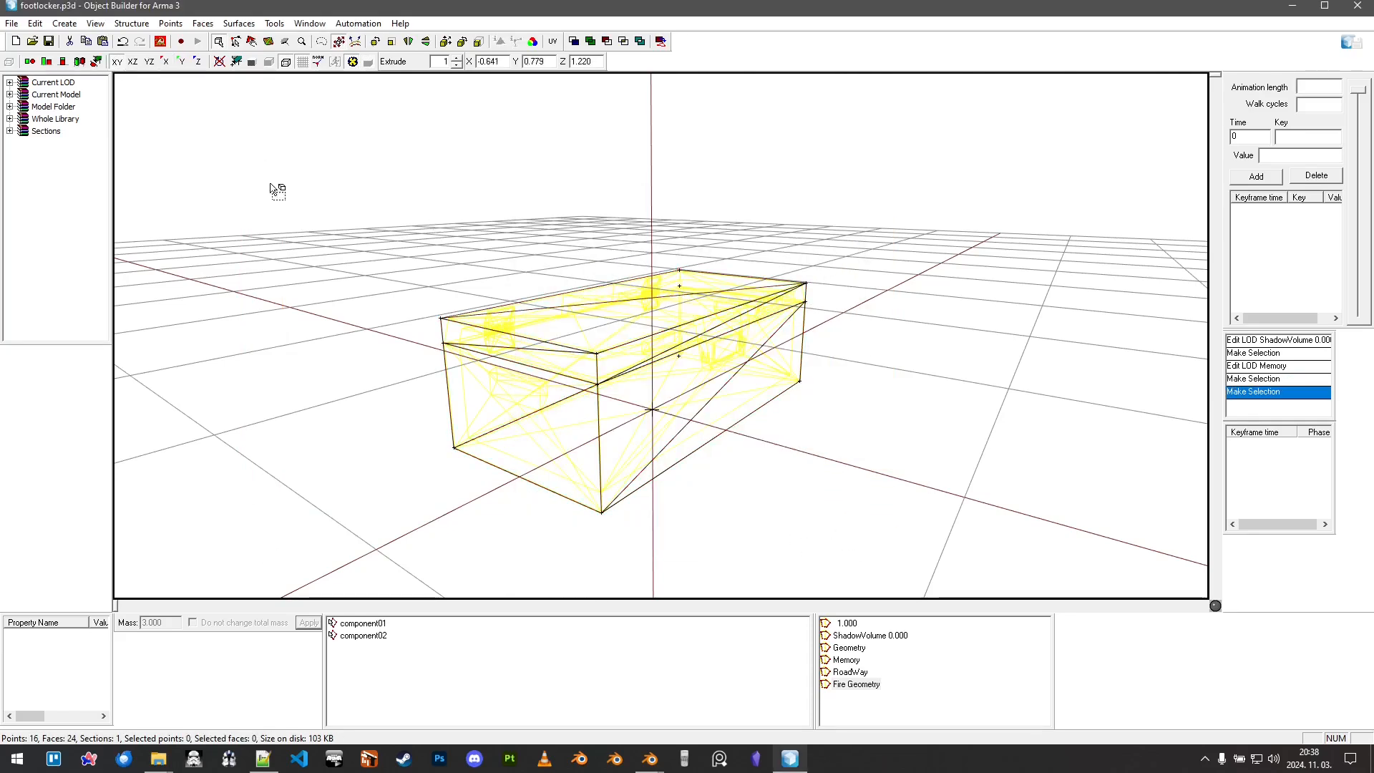
Step: Start the model viewer preview and examine the Fire Geometry LOD up close
left_click(161, 48)
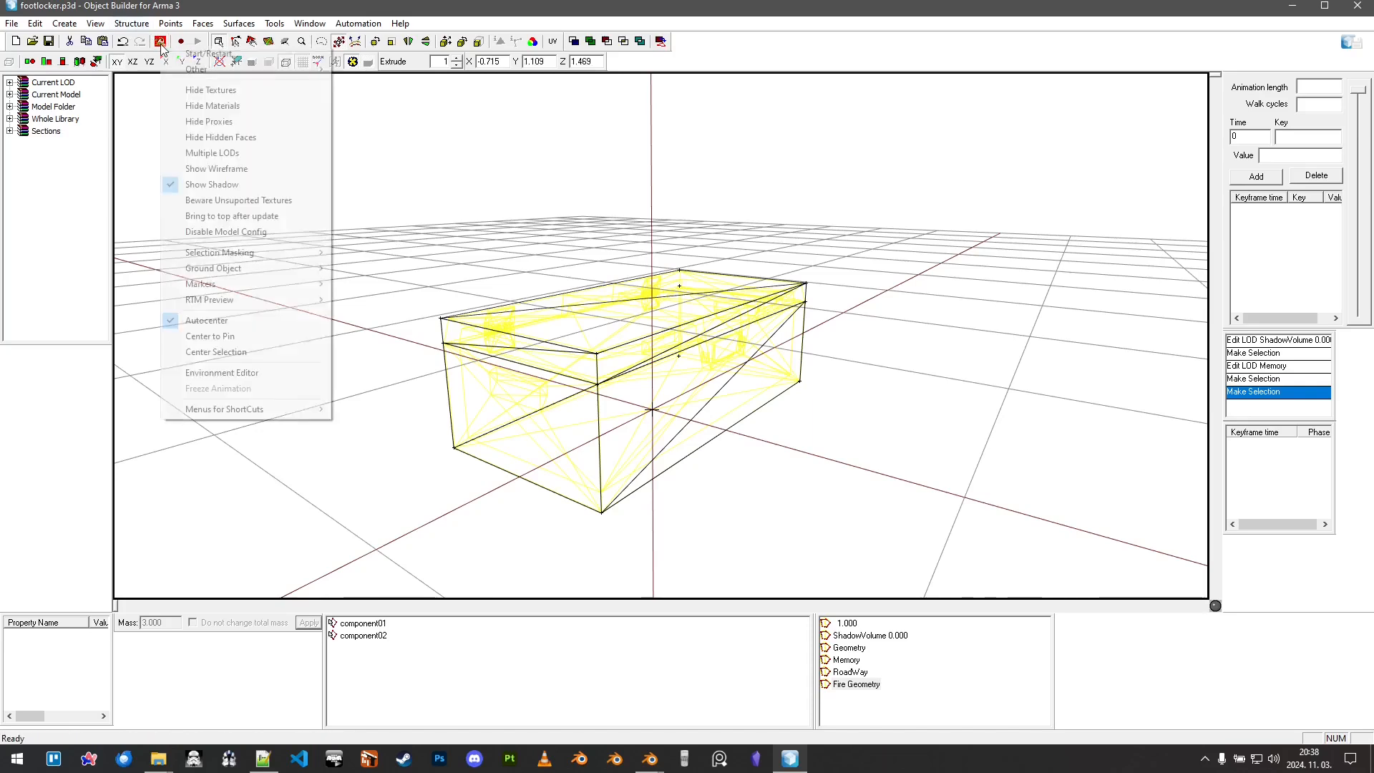
left_click(207, 55)
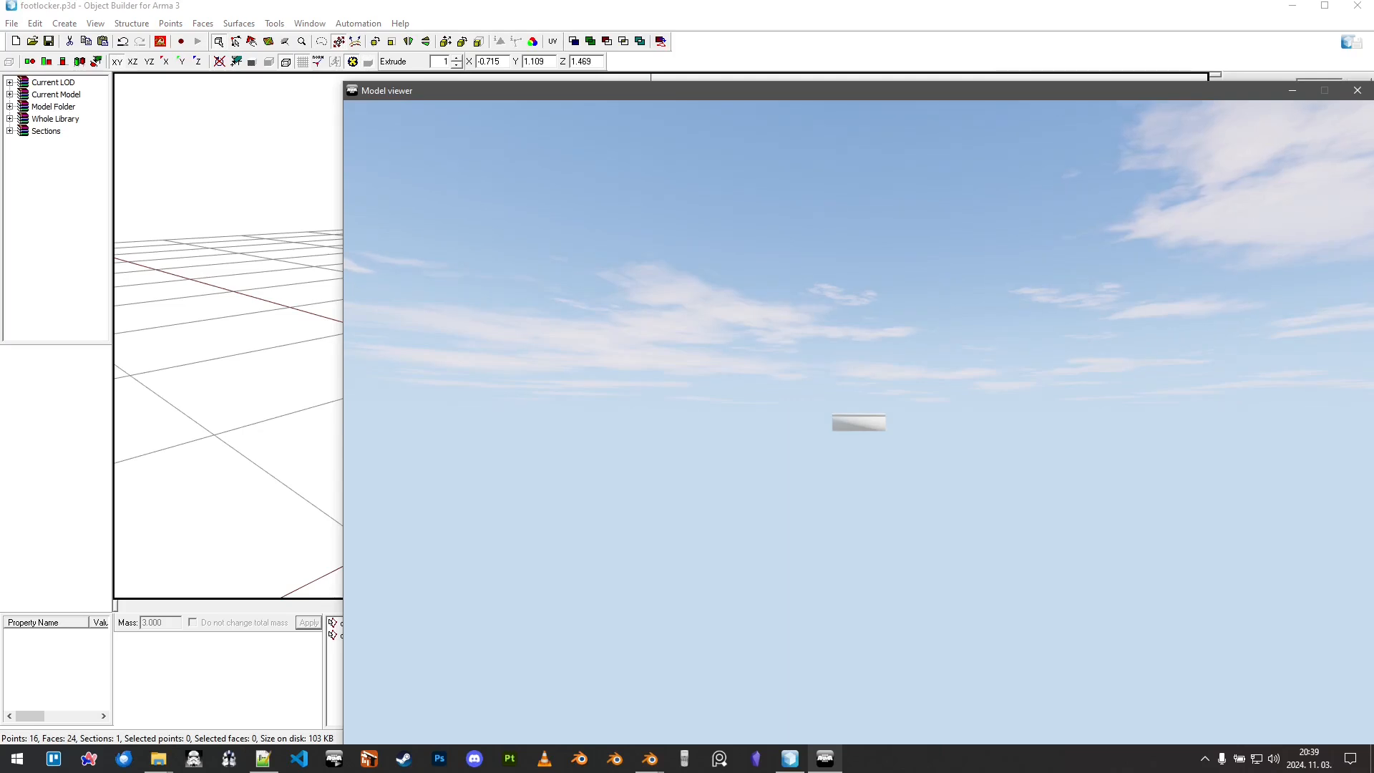
scroll(858, 422, "up", 5)
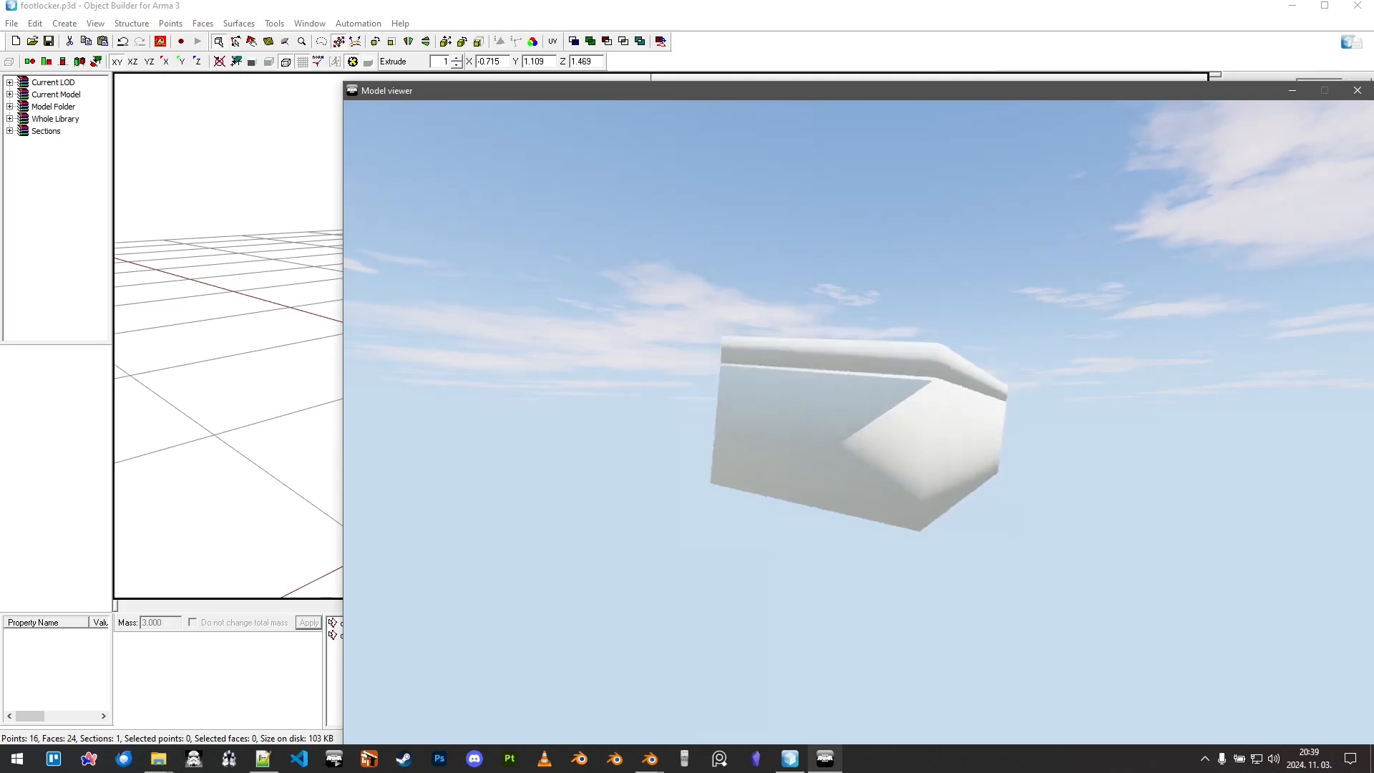
Step: Switch the previewed LOD to 1.000 in Object Builder and inspect the textured crate in the model viewer
key("alt+Tab")
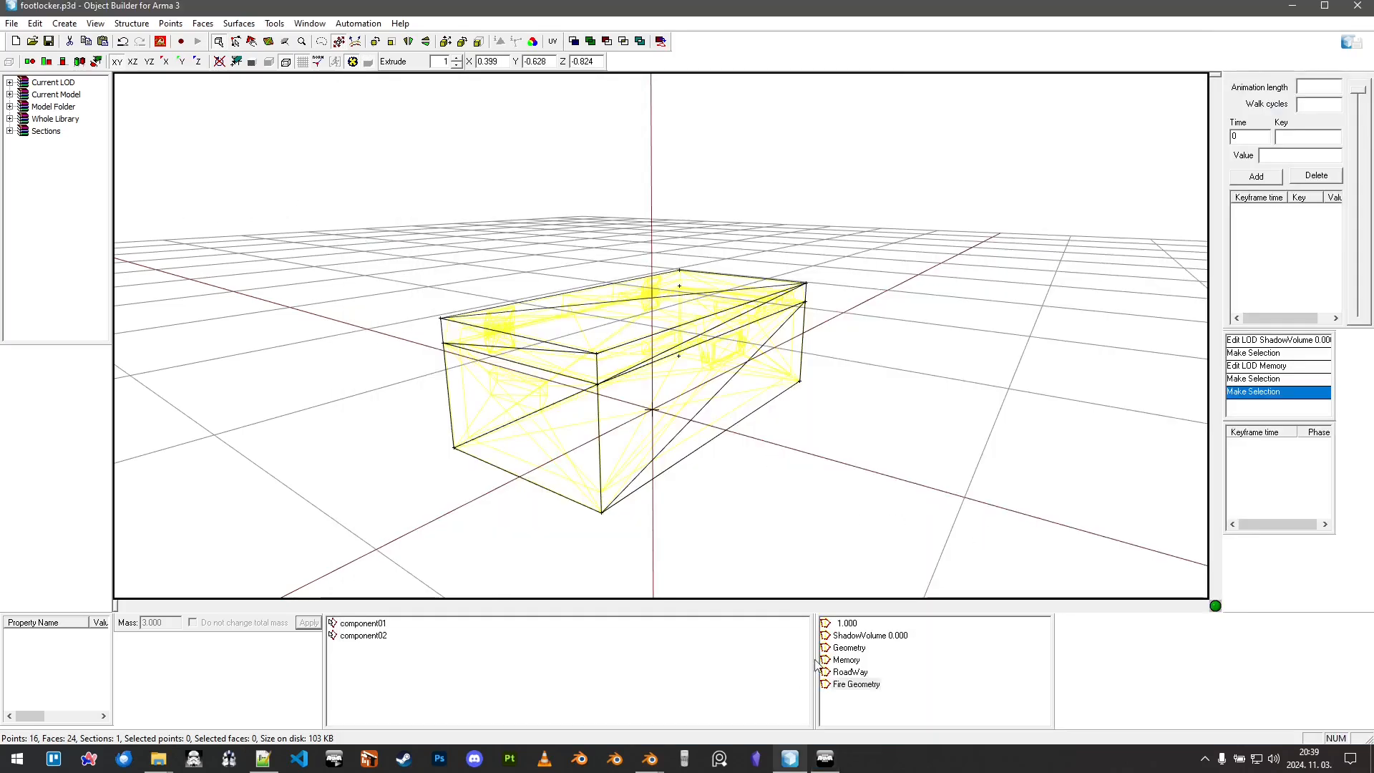
left_click(846, 623)
key("alt+Tab")
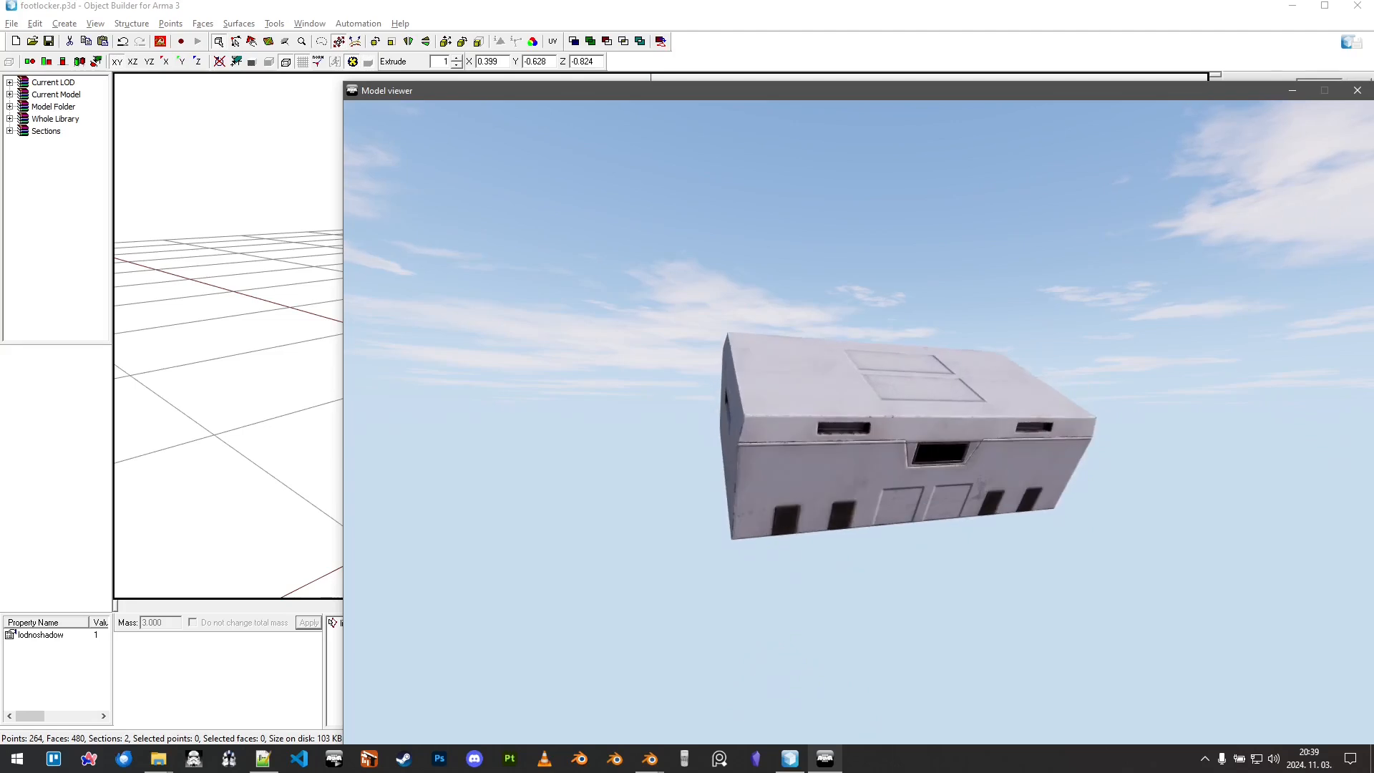
key("alt+Tab")
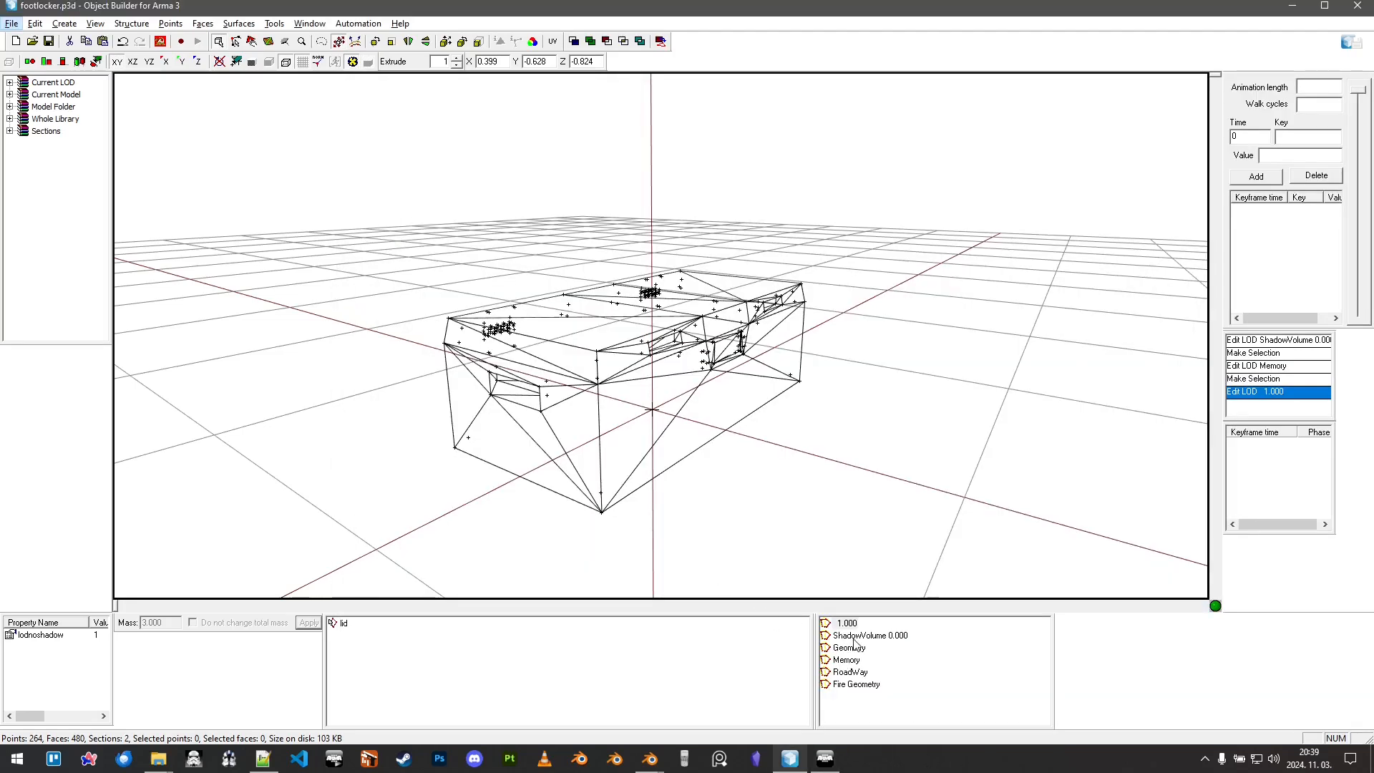
Step: Test the lid animation in the model viewer by running lid_source back and forth between 0 and 1
key("alt+Tab")
scroll(858, 422, "up", 8)
scroll(858, 422, "down", 8)
scroll(858, 422, "up", 8)
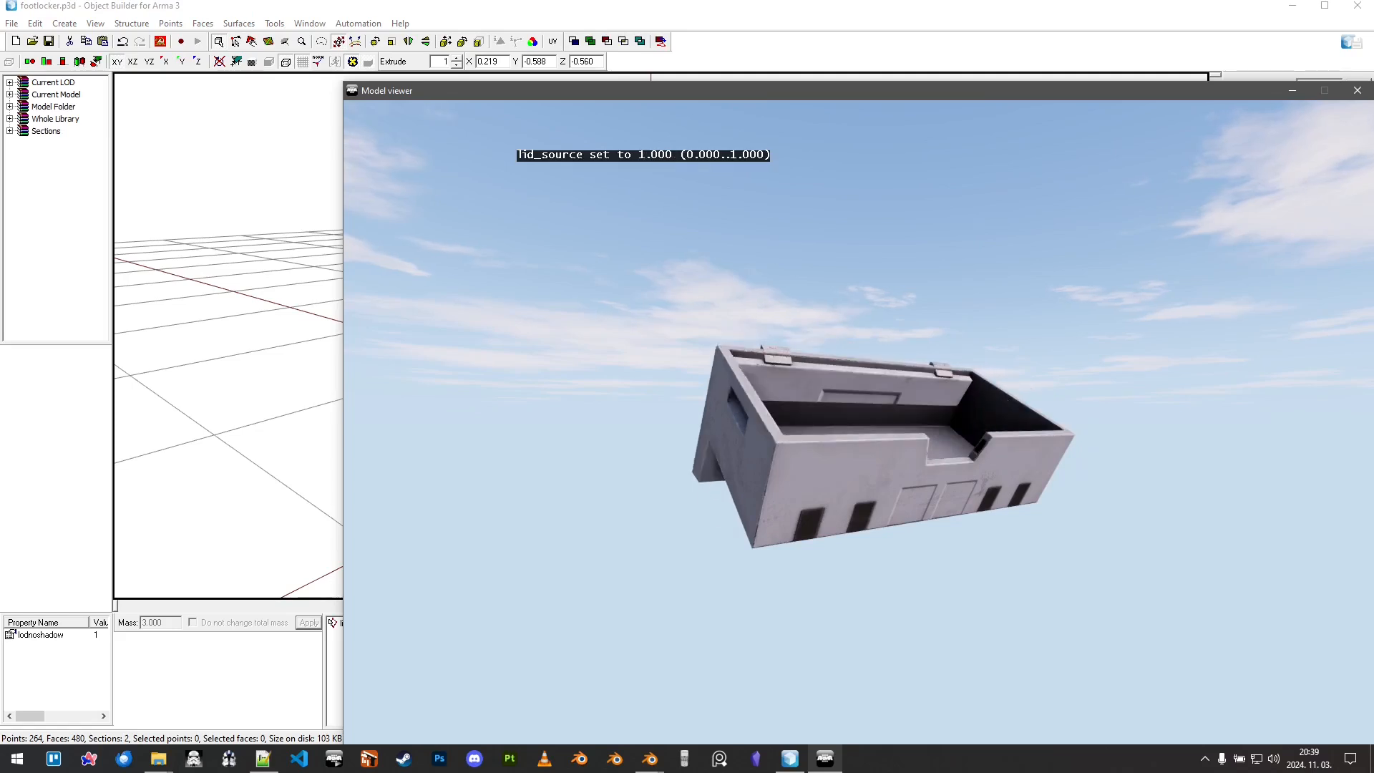
scroll(858, 422, "down", 8)
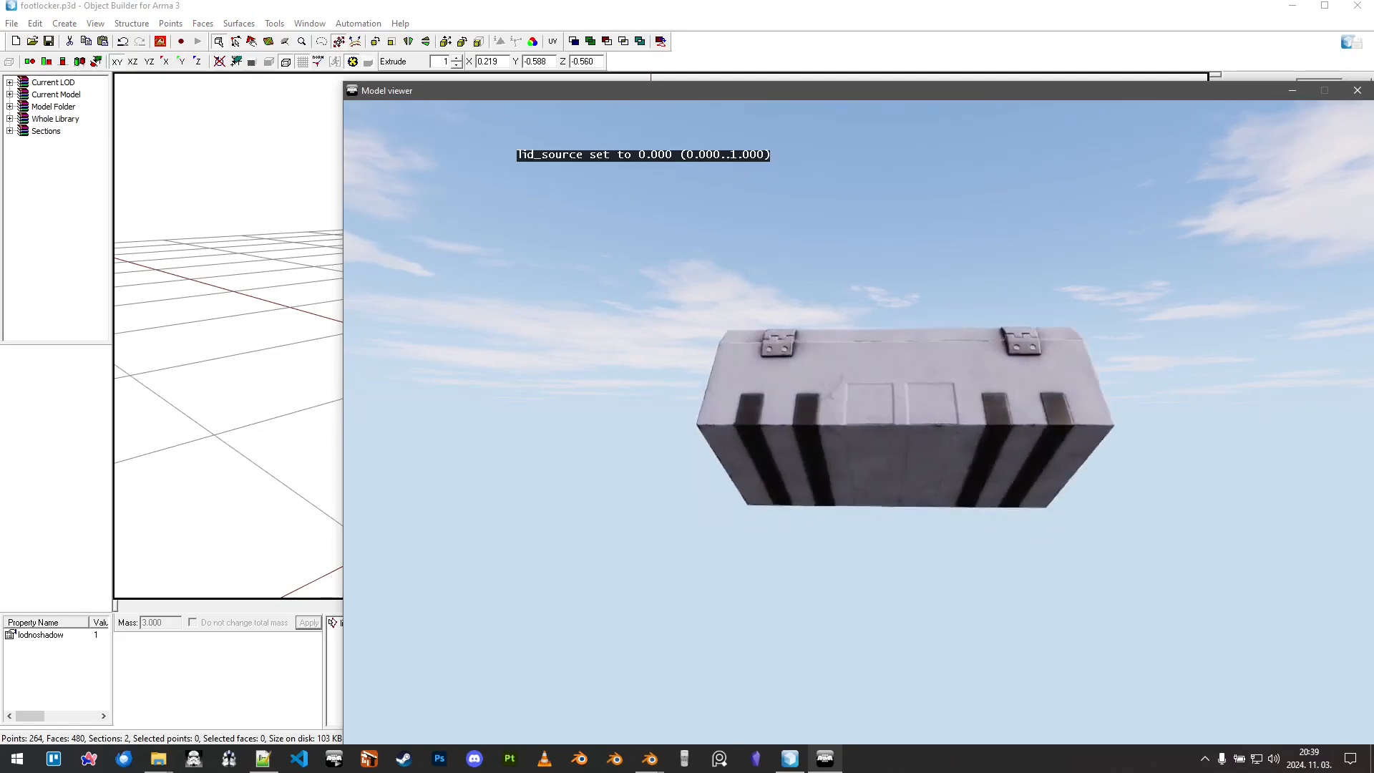
scroll(858, 422, "up", 8)
scroll(859, 422, "down", 8)
key("alt+Tab")
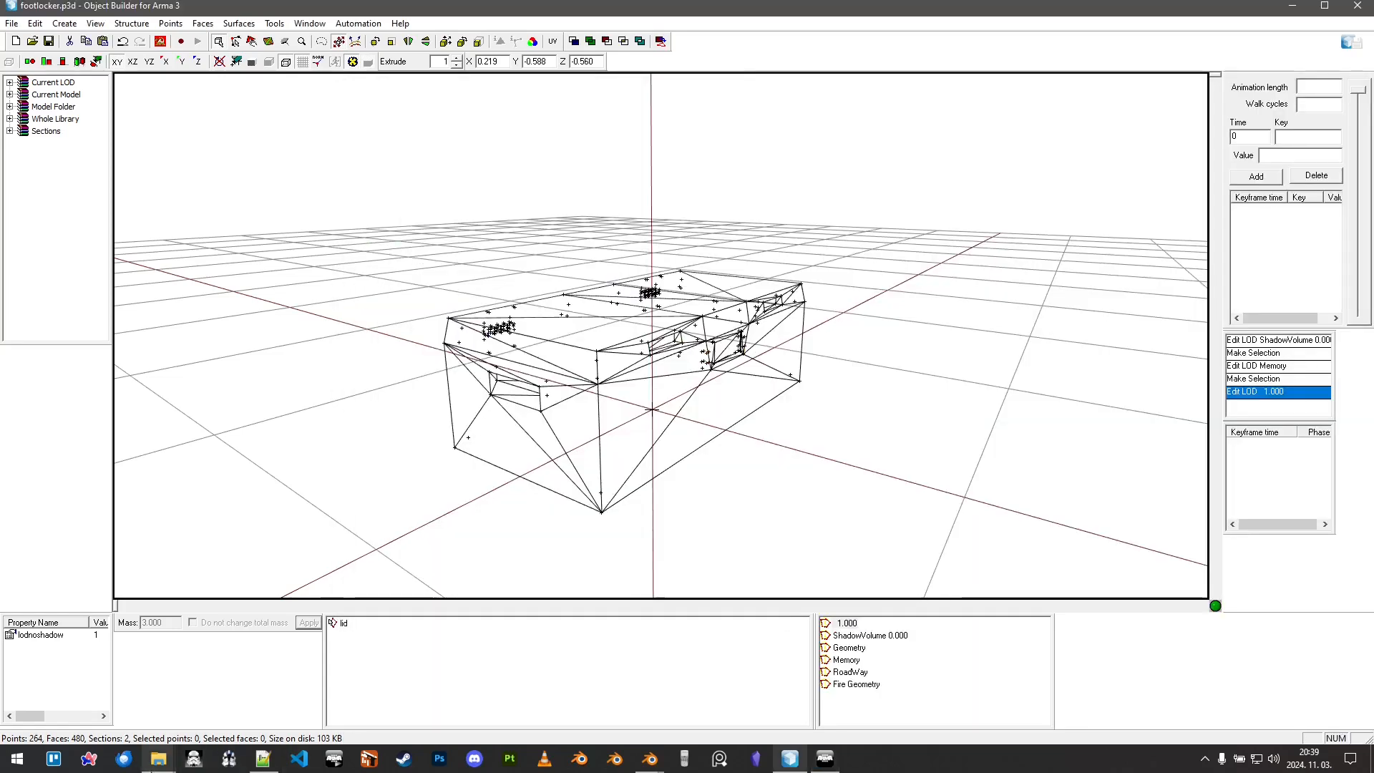
Step: Switch to Notepad++, set angle1 of the lid_open animation in model.cfg to "rad -100", and save the file
left_click(263, 758)
left_click(439, 61)
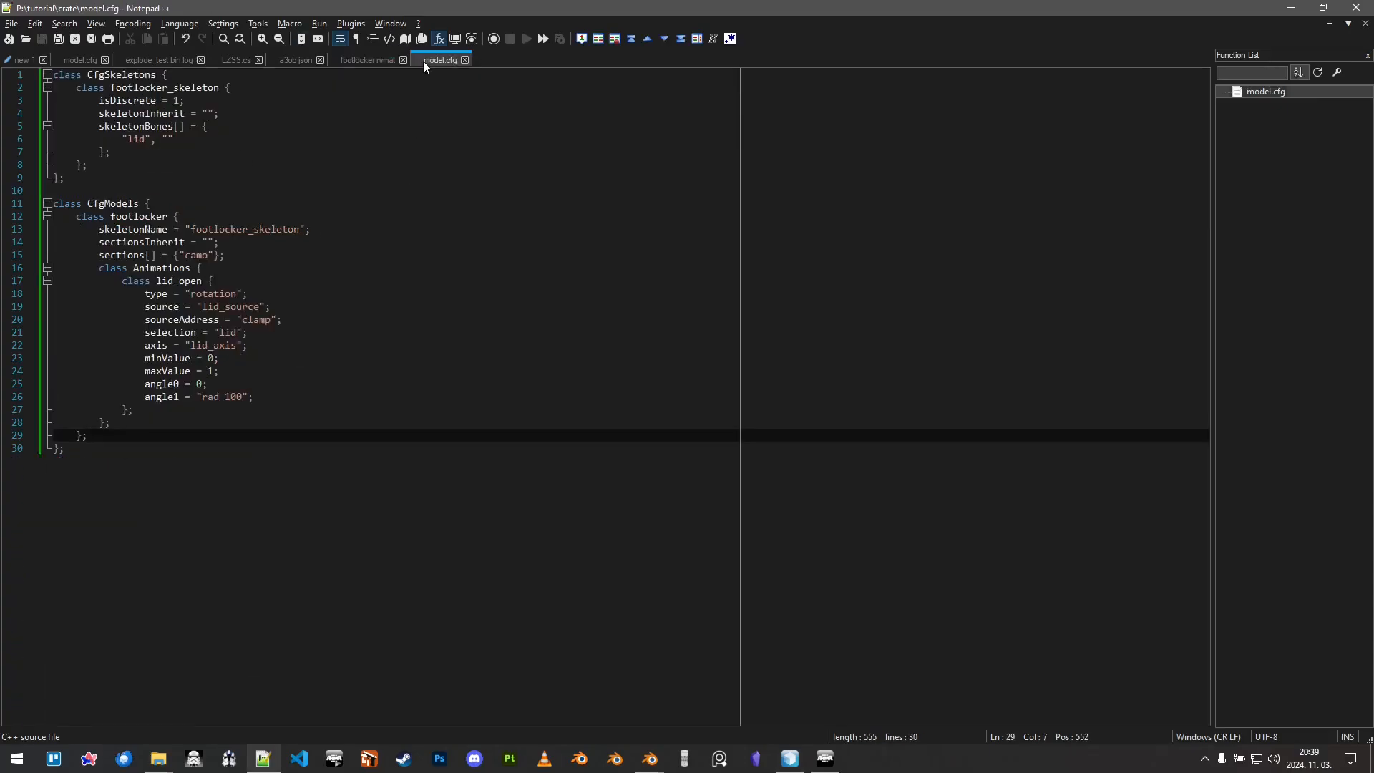
left_click(225, 398)
type("-")
key("ctrl+s")
key("alt+Tab")
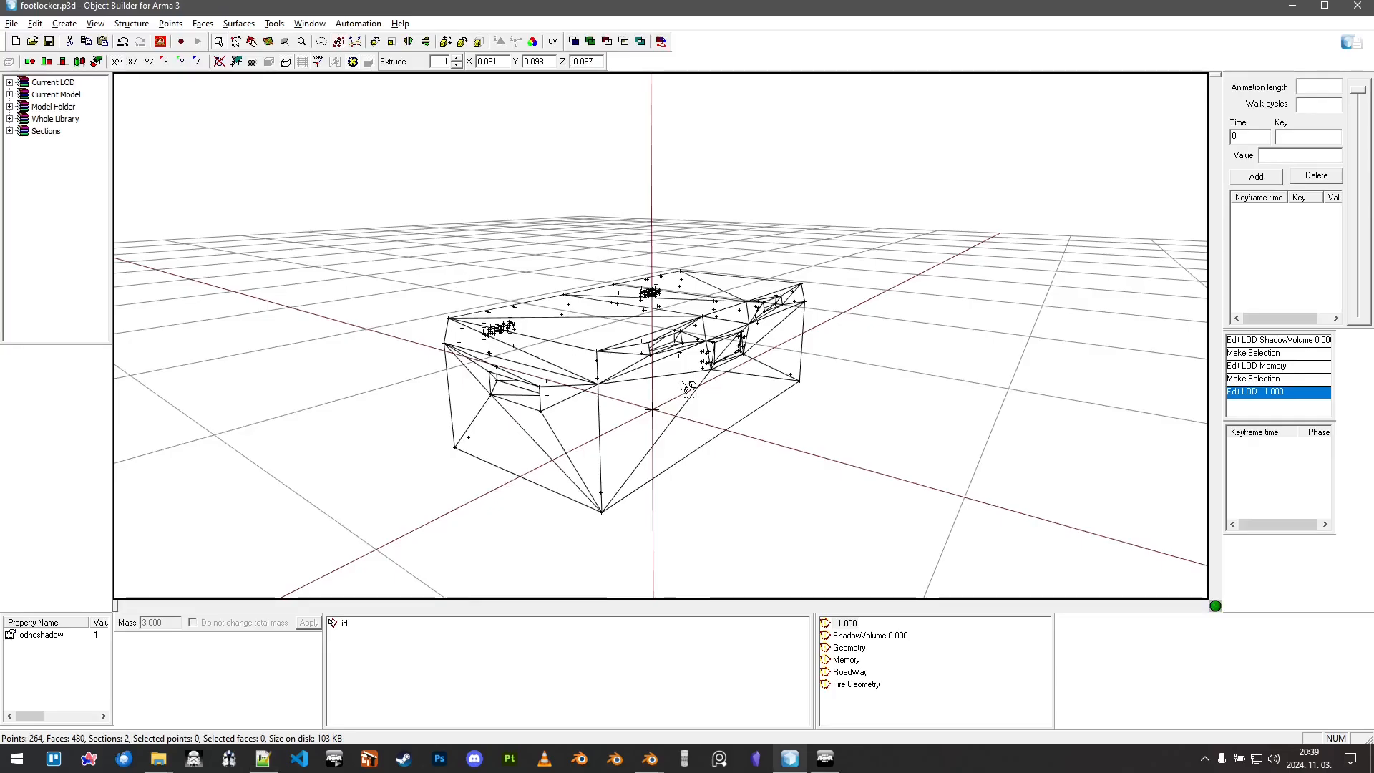
Step: Try the lid animation in the open model viewer, then close and restart the preview to load the edited model.cfg
key("alt+Tab")
scroll(681, 382, "up", 5)
scroll(681, 382, "down", 5)
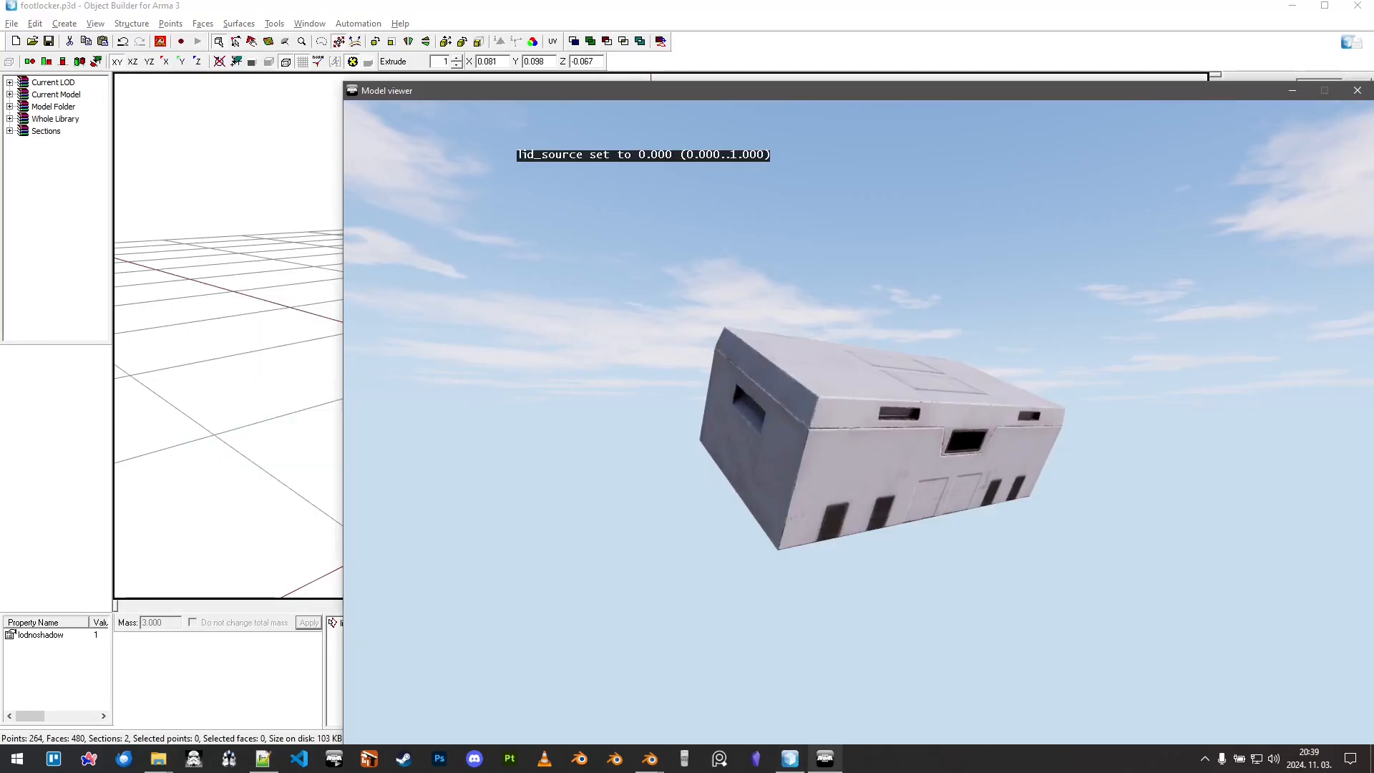
key("Escape")
left_click(162, 42)
left_click(184, 51)
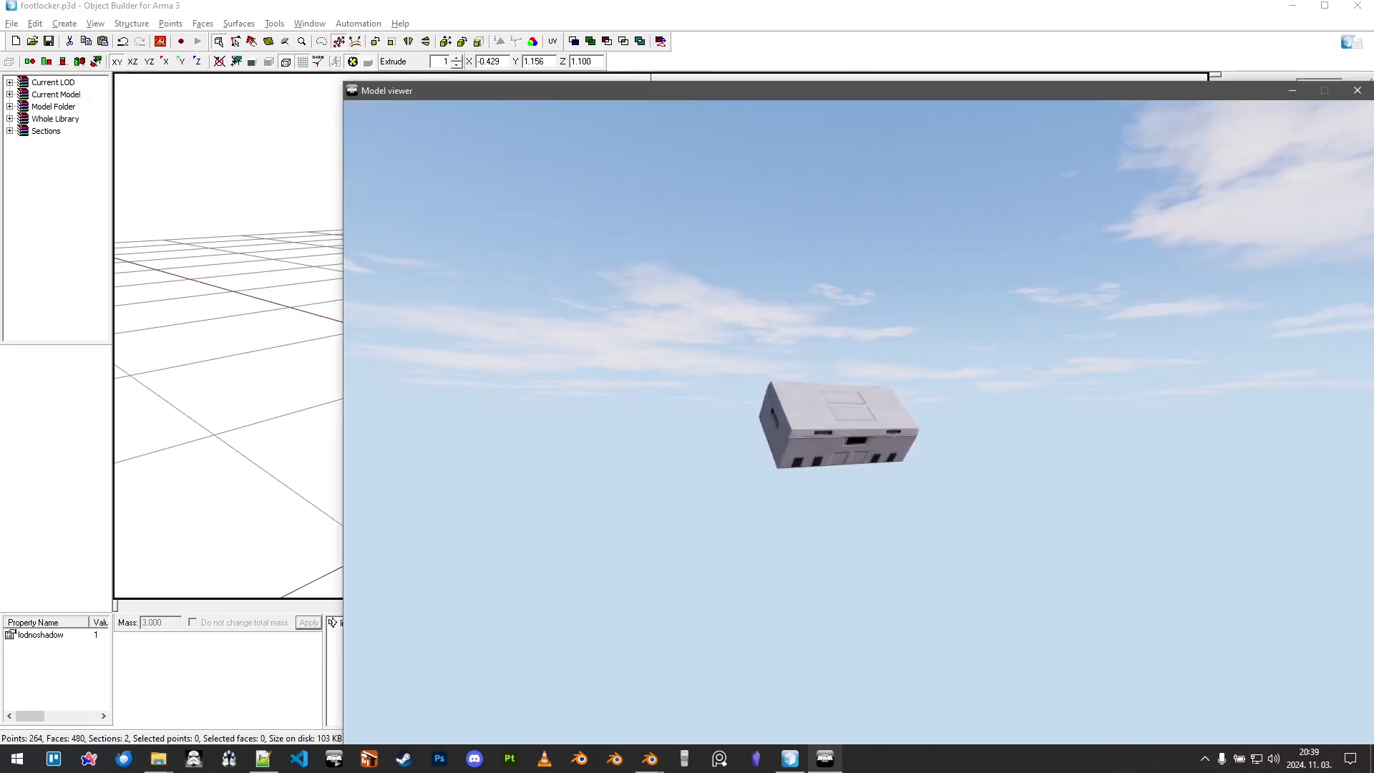
Step: Open and close the lid in the restarted preview and inspect its rotation from several angles
scroll(859, 422, "up", 8)
left_click_drag(859, 422, 988, 430)
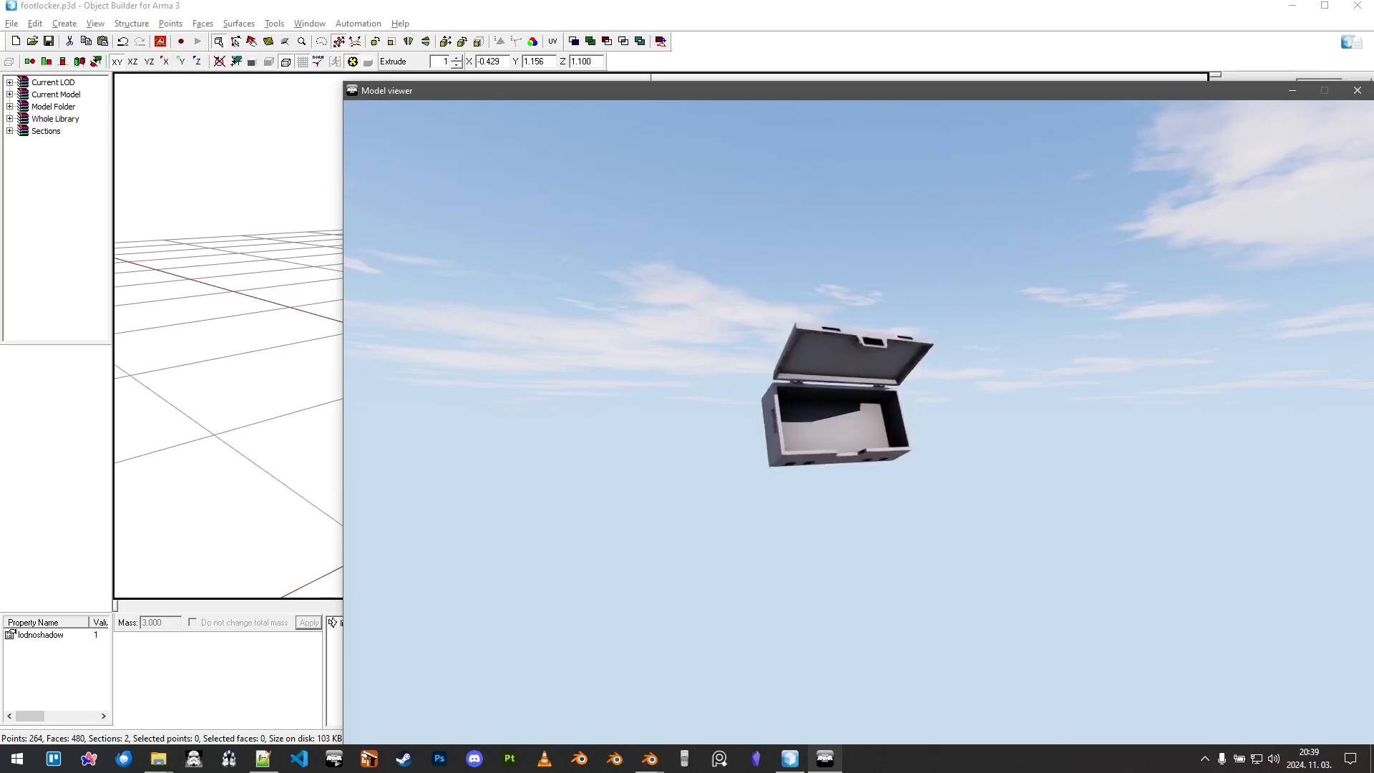
right_click_drag(859, 422, 859, 358)
left_click_drag(859, 422, 862, 465)
scroll(829, 401, "down", 8)
scroll(858, 401, "down", 5)
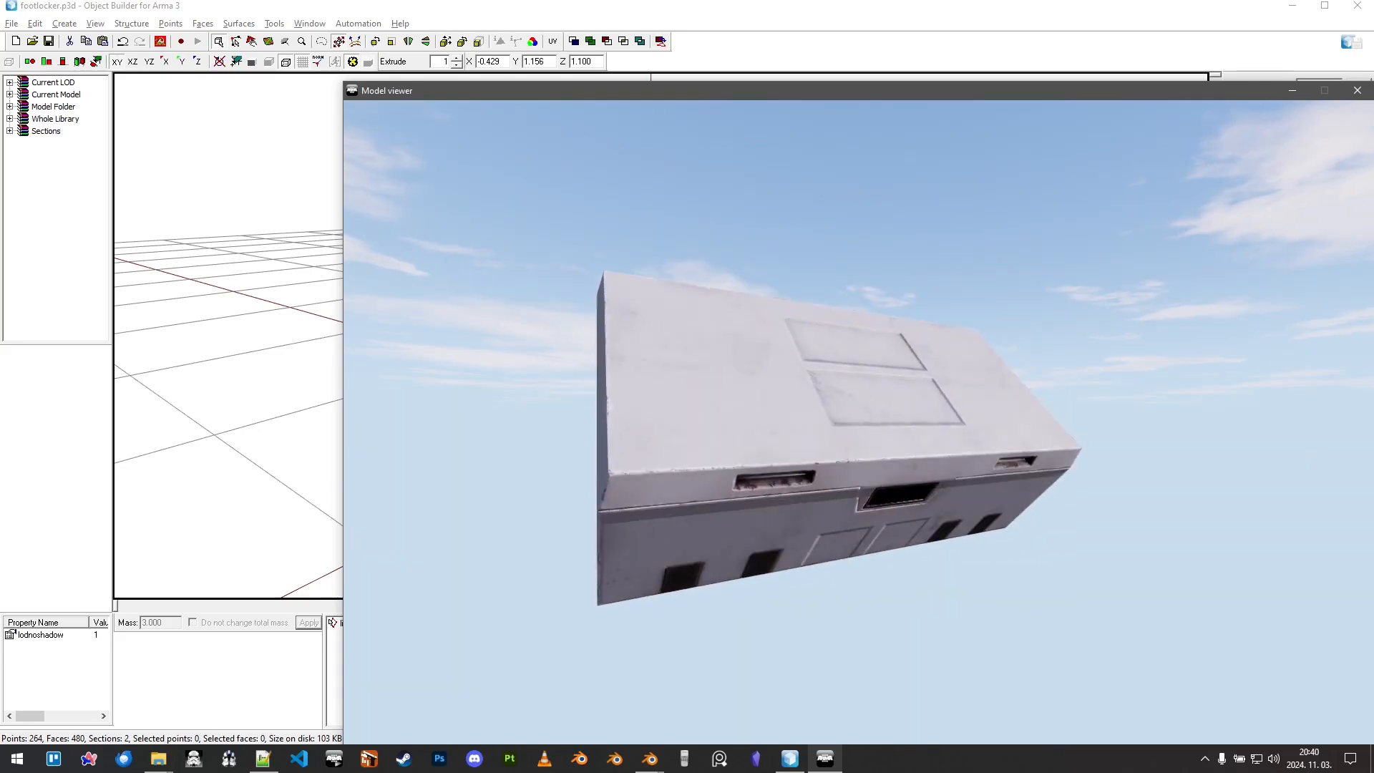
Step: Close the model viewer and display the Geometry LOD in Object Builder with nothing selected
key("alt+F4")
middle_click_drag(897, 379, 890, 430)
double_click(862, 648)
left_click(956, 411)
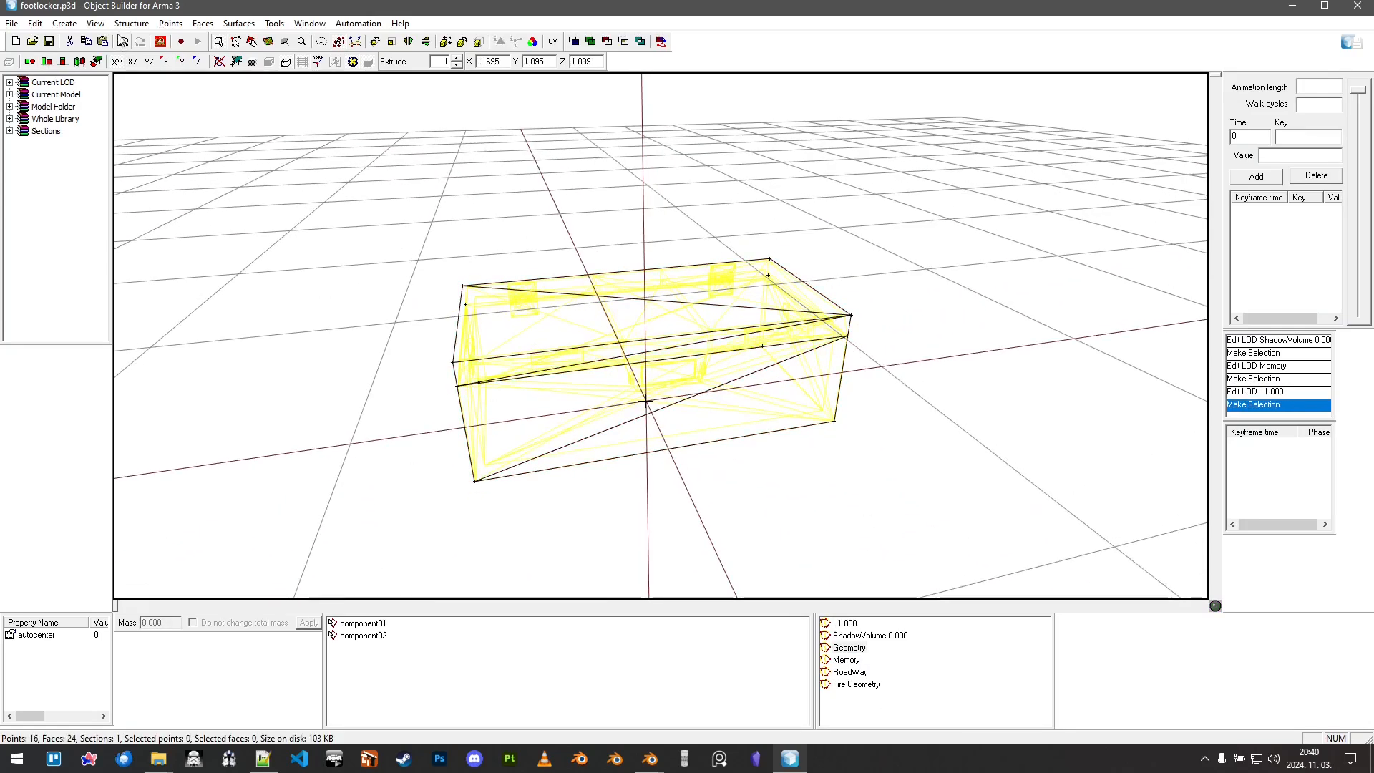
Step: Run the convexity check that finds non-convex parts on the Geometry LOD and inspect the mesh
left_click(131, 23)
mouse_move(188, 111)
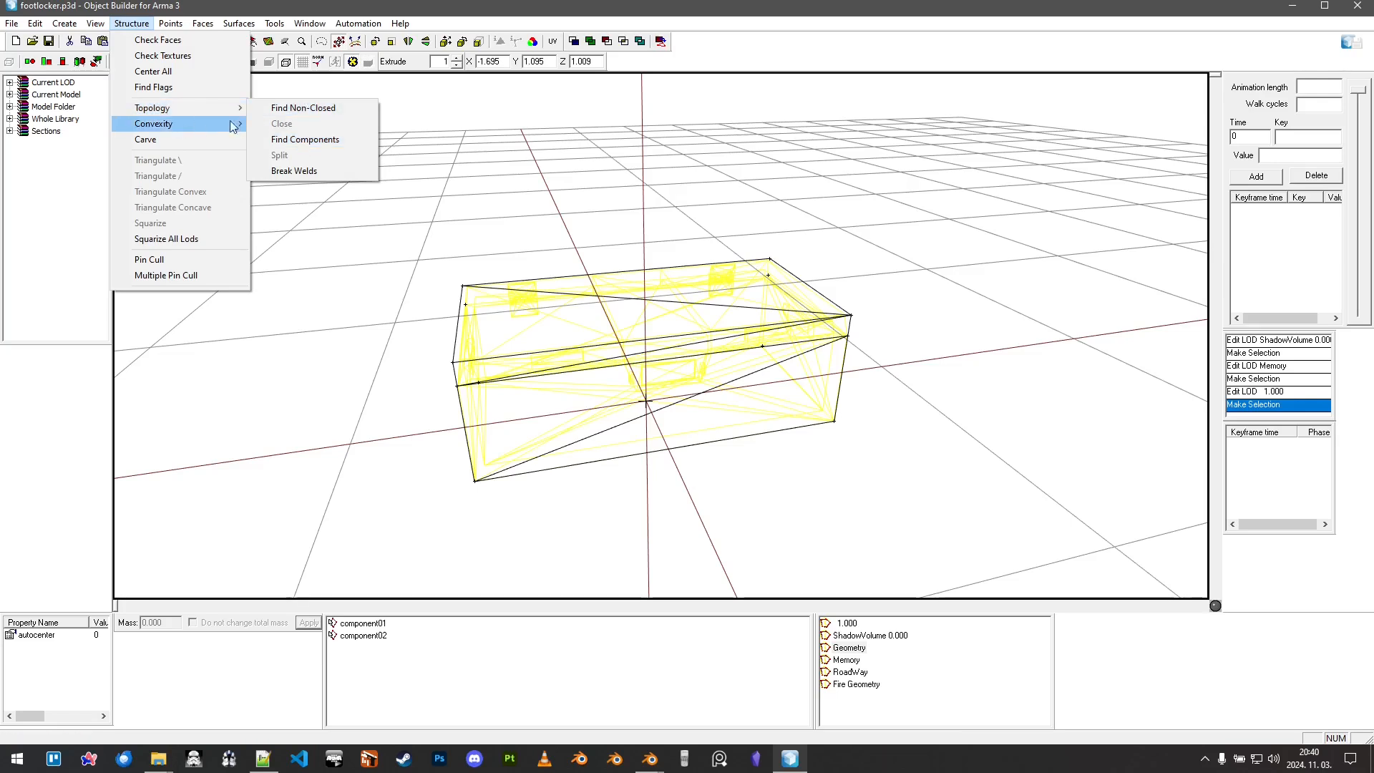
left_click(313, 128)
middle_click_drag(687, 336, 758, 413)
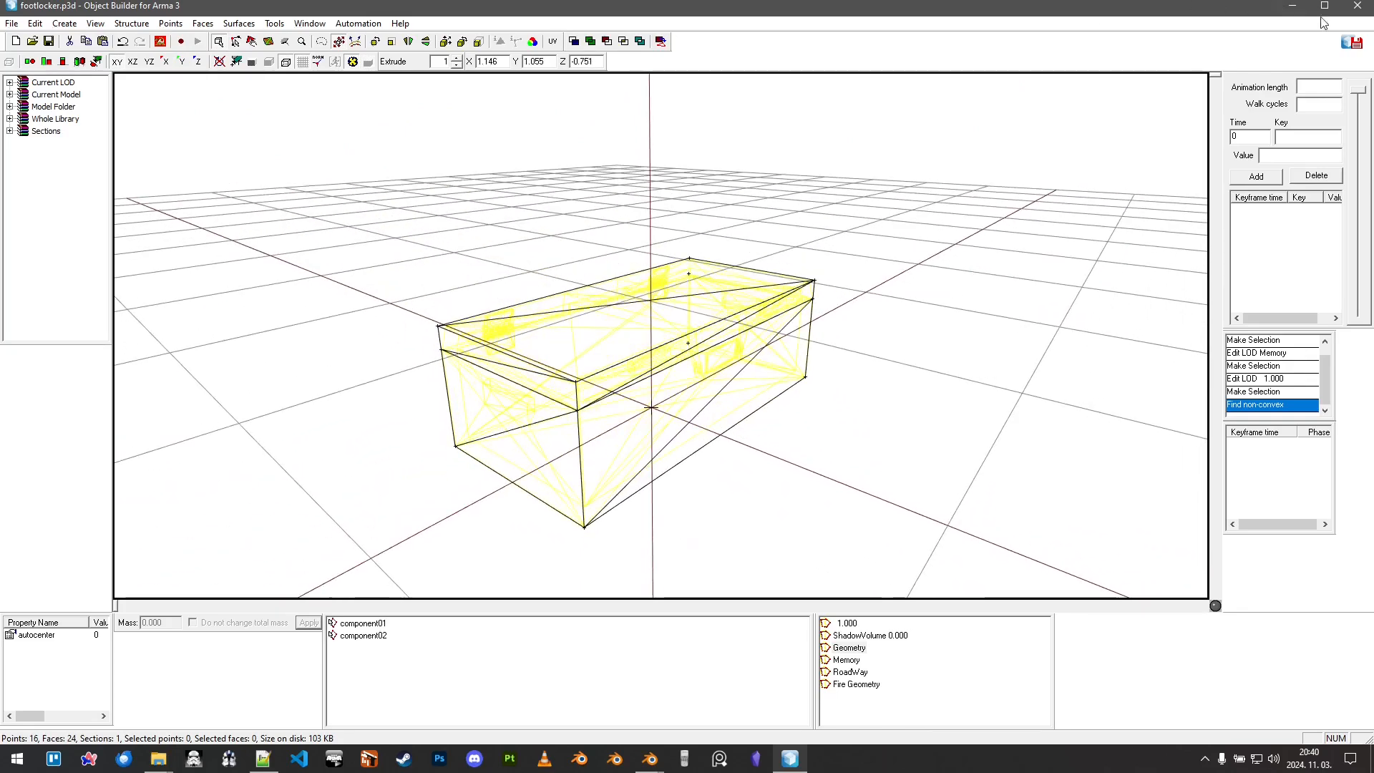
Step: Close Object Builder without saving footlocker.p3d and switch to the Blender window with the footlocker scene
left_click(1355, 6)
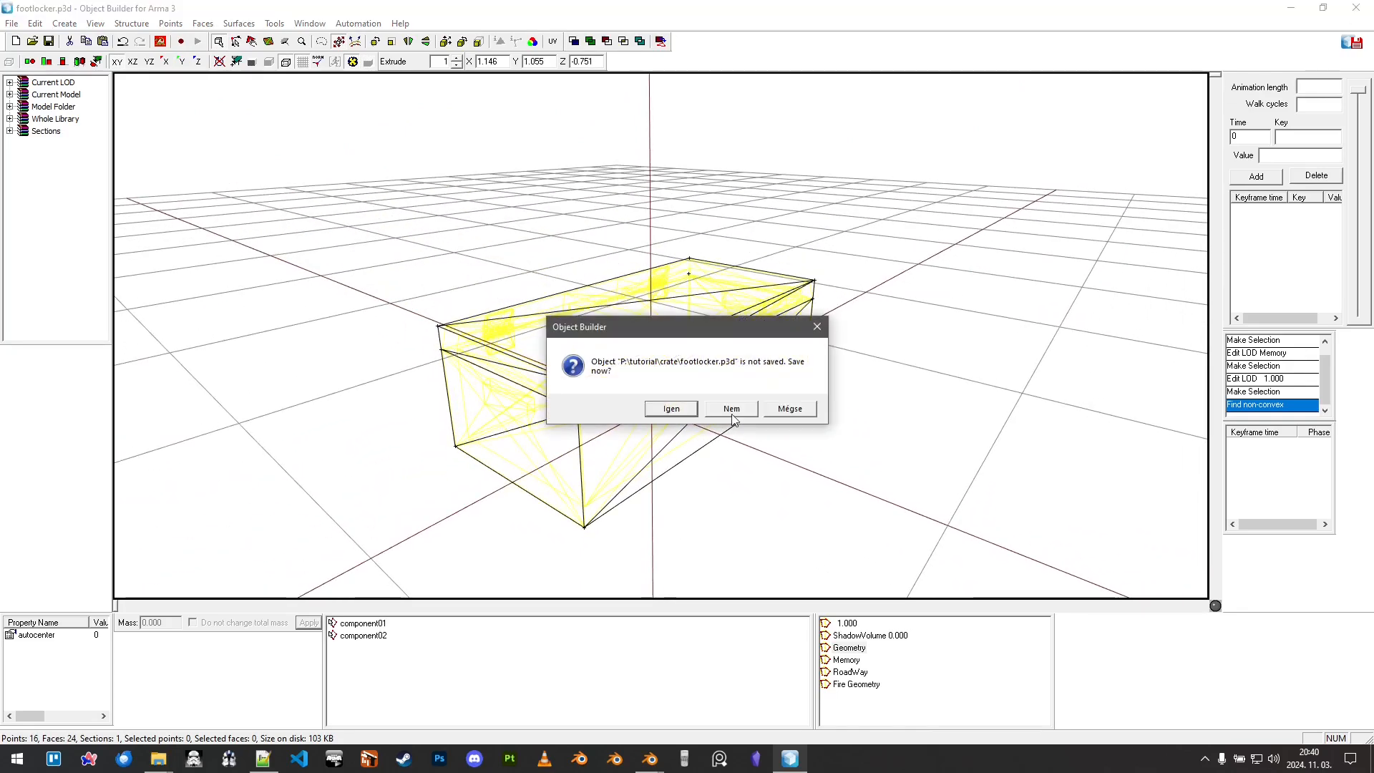
left_click(731, 414)
mouse_move(647, 760)
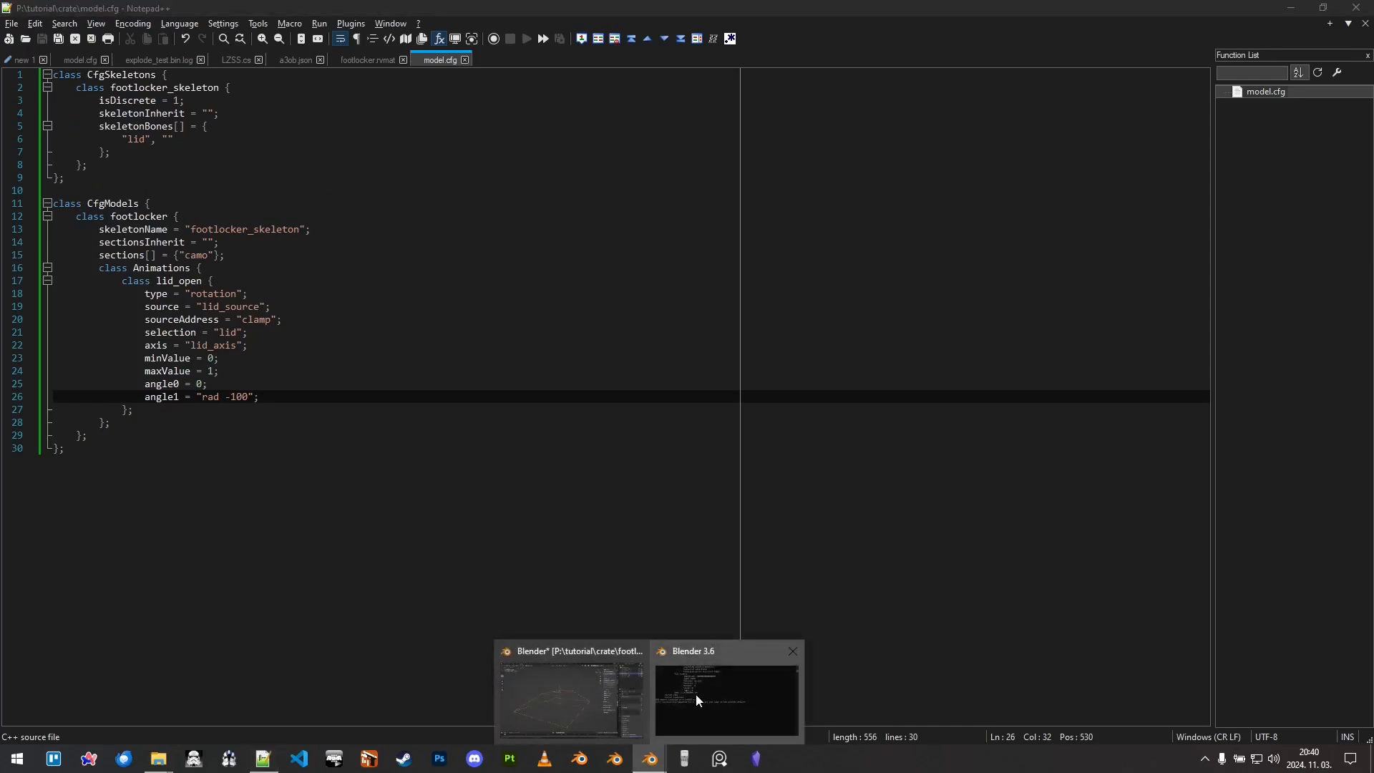
left_click(593, 692)
Step: Inspect the roadway mesh from other angles and review its Object Builder LOD properties
middle_click_drag(901, 210, 638, 423)
middle_click_drag(855, 438, 834, 273)
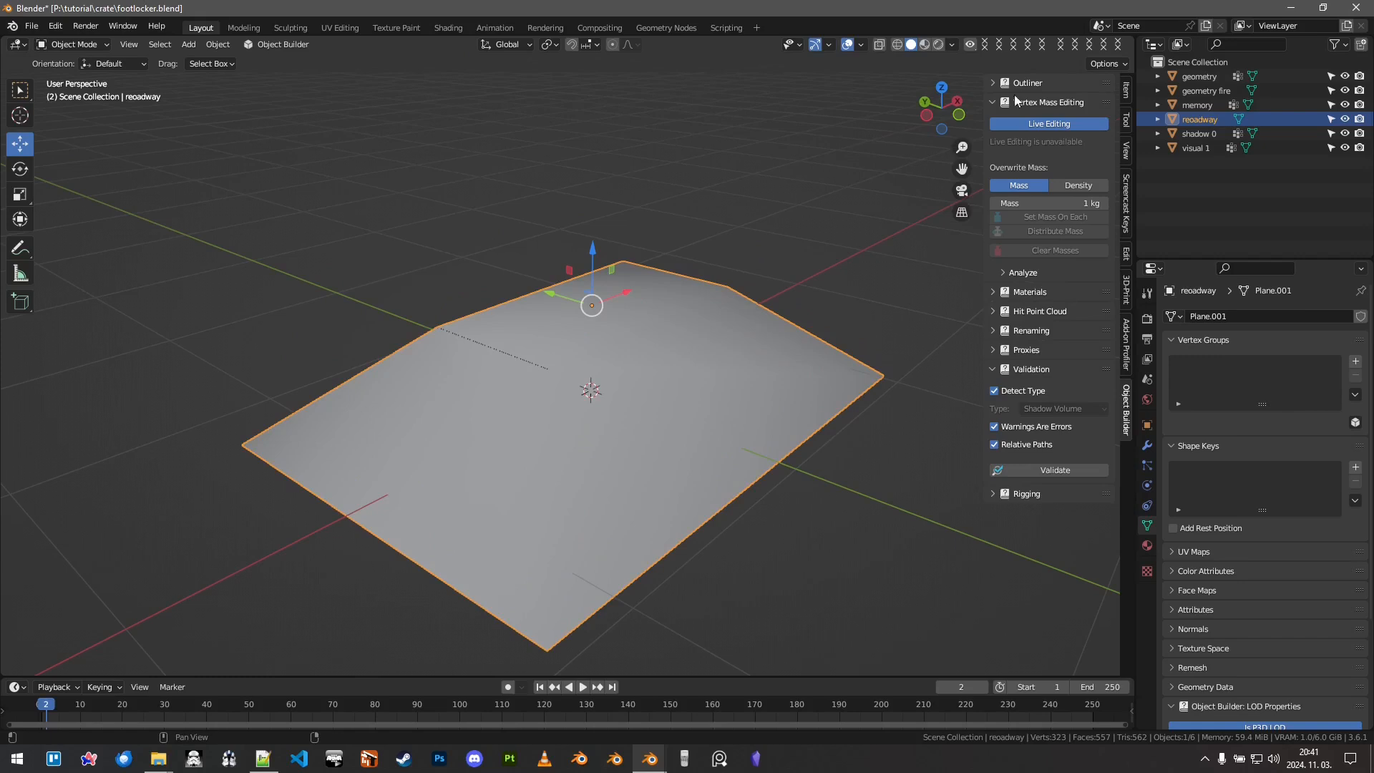
scroll(1213, 487, "down", 5)
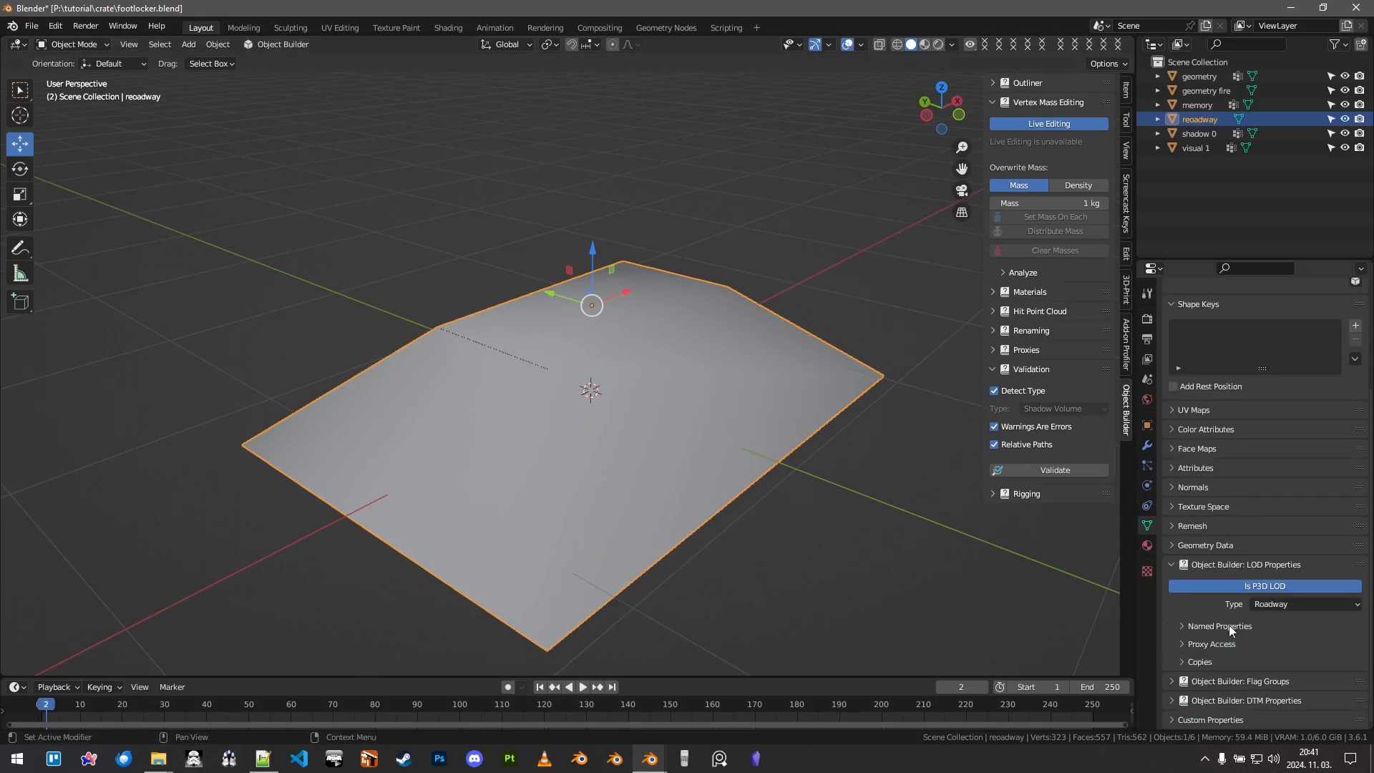
middle_click_drag(679, 431, 668, 410)
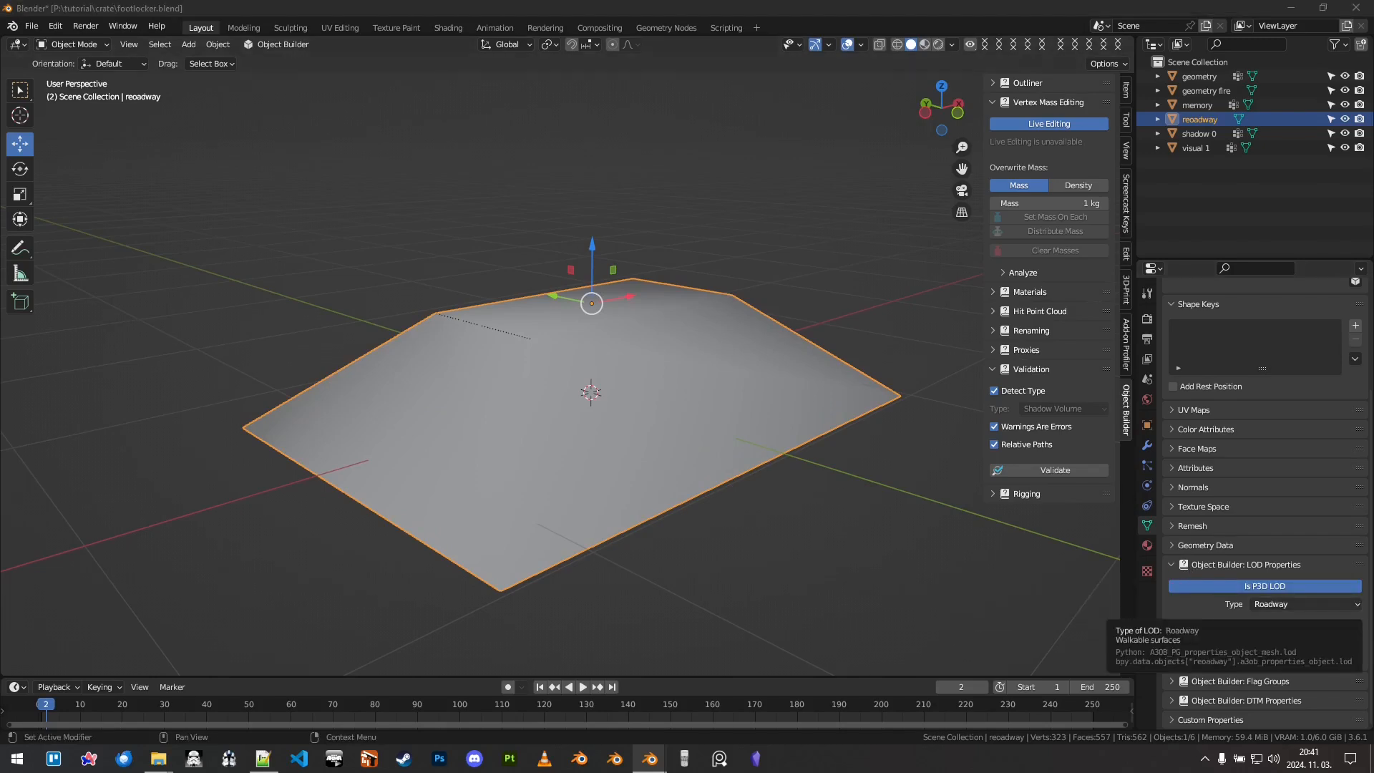
Step: Open the add-on's online LOD documentation, read it from Object Builder equivalents through Copies, and return to Blender
left_click_drag(1372, 336, 544, 0)
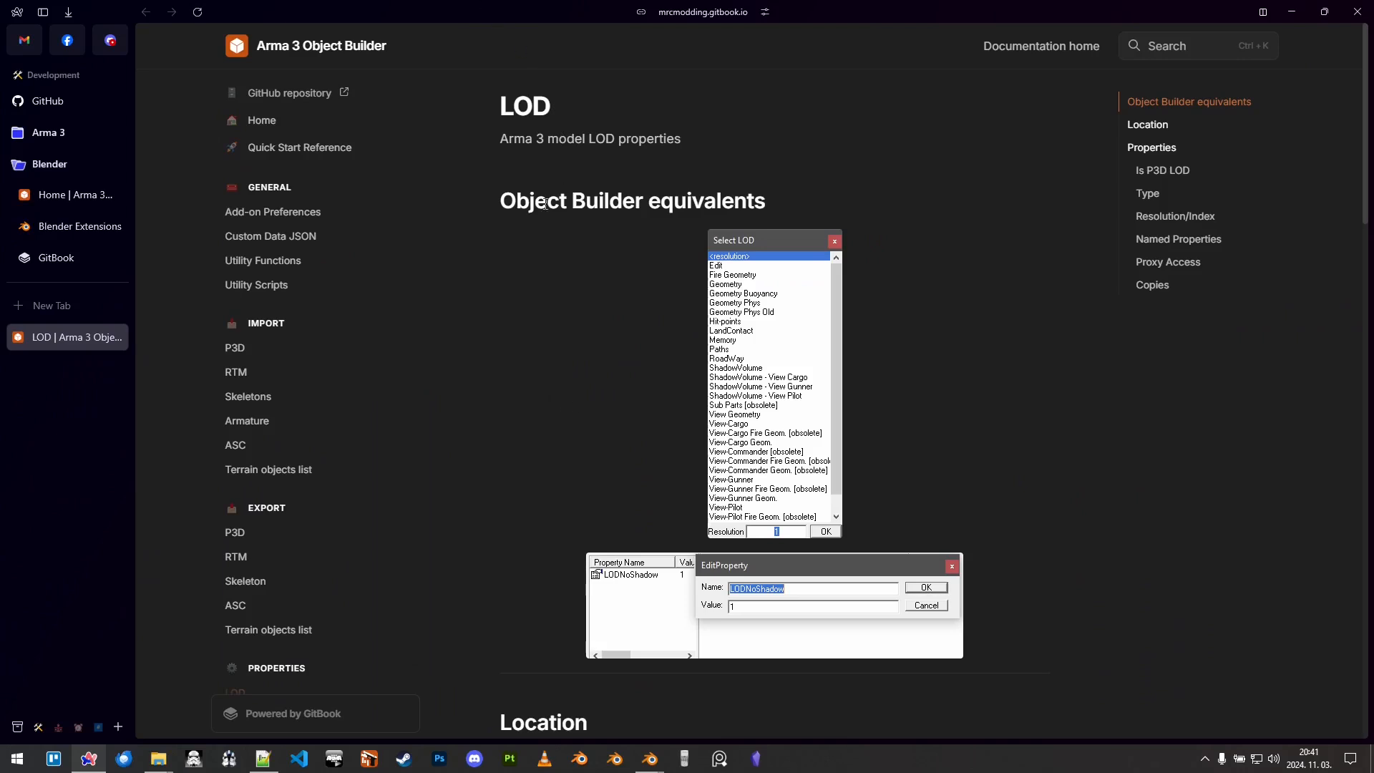
scroll(638, 299, "down", 3)
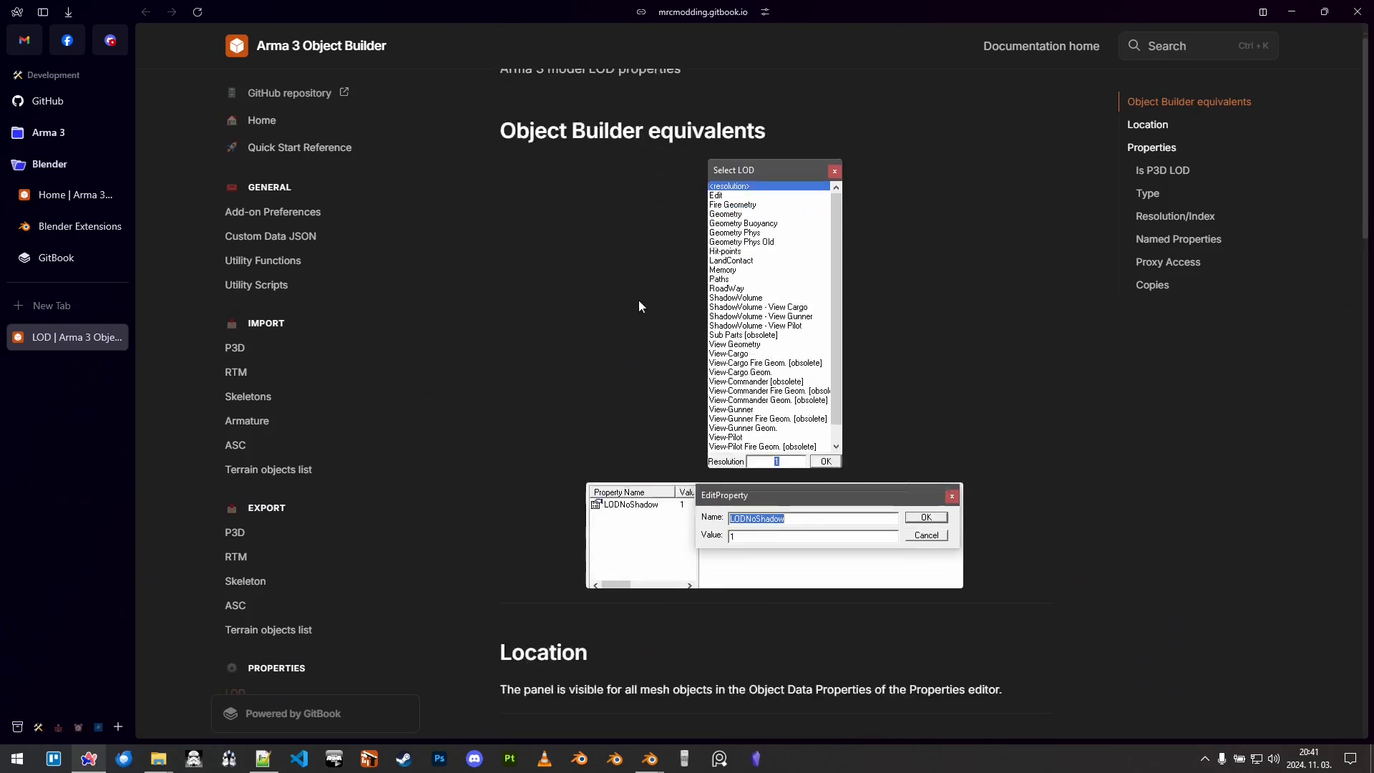
scroll(637, 295, "up", 3)
scroll(642, 410, "down", 15)
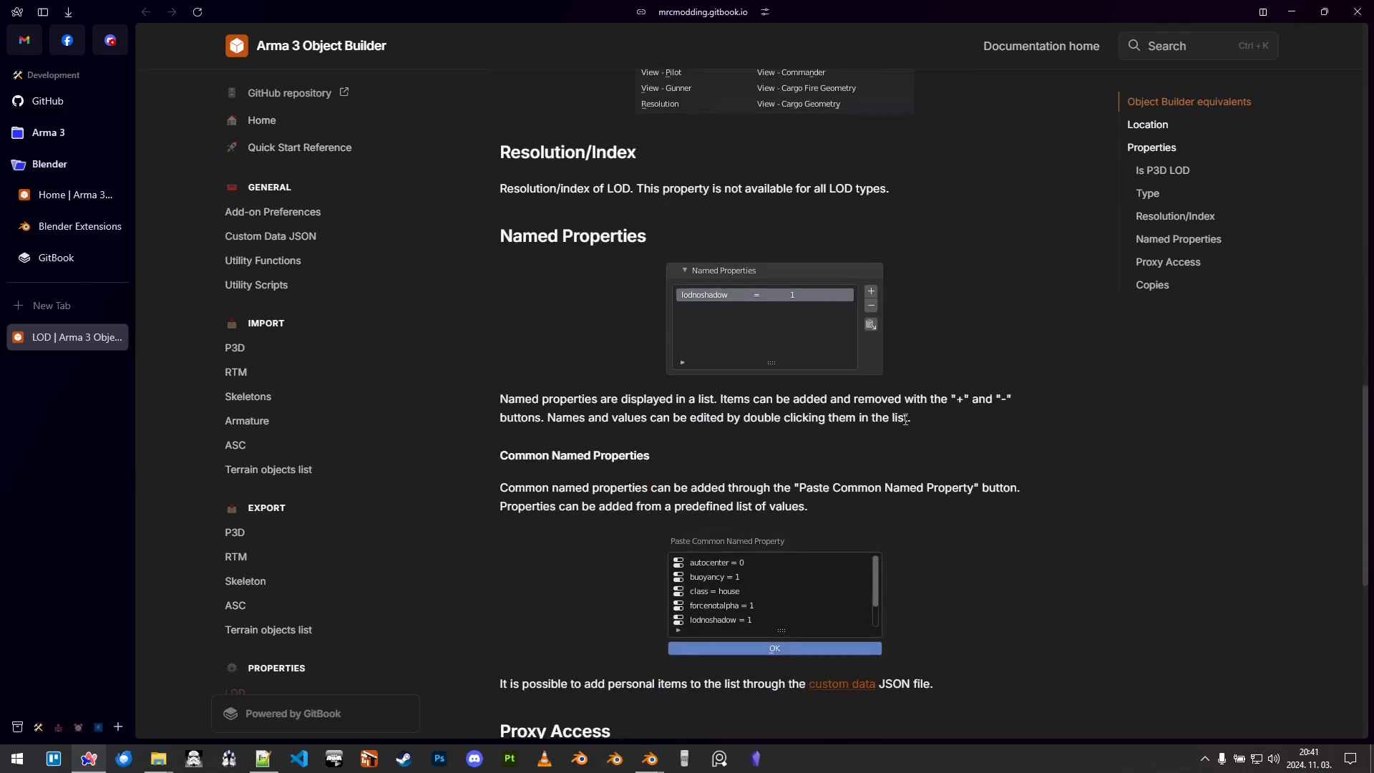
scroll(587, 388, "down", 7)
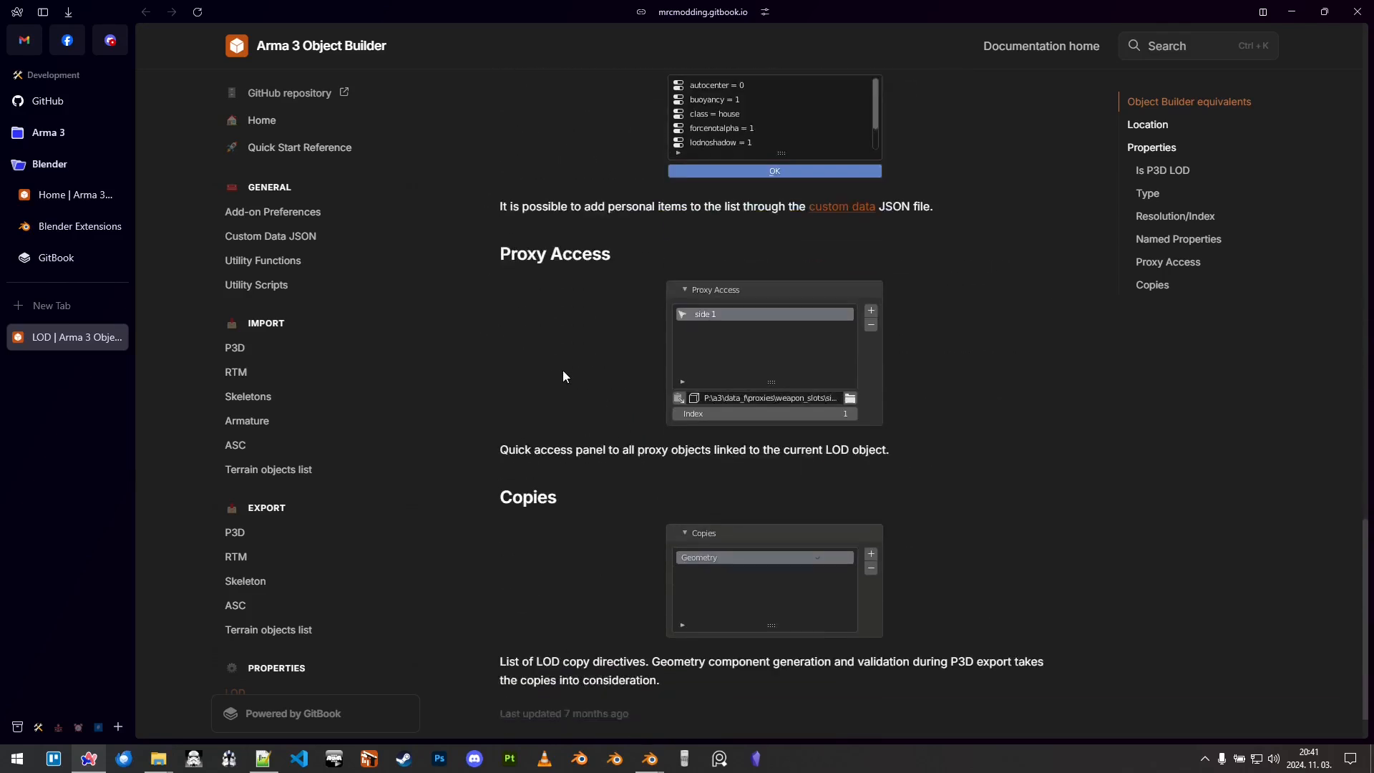
scroll(564, 376, "up", 20)
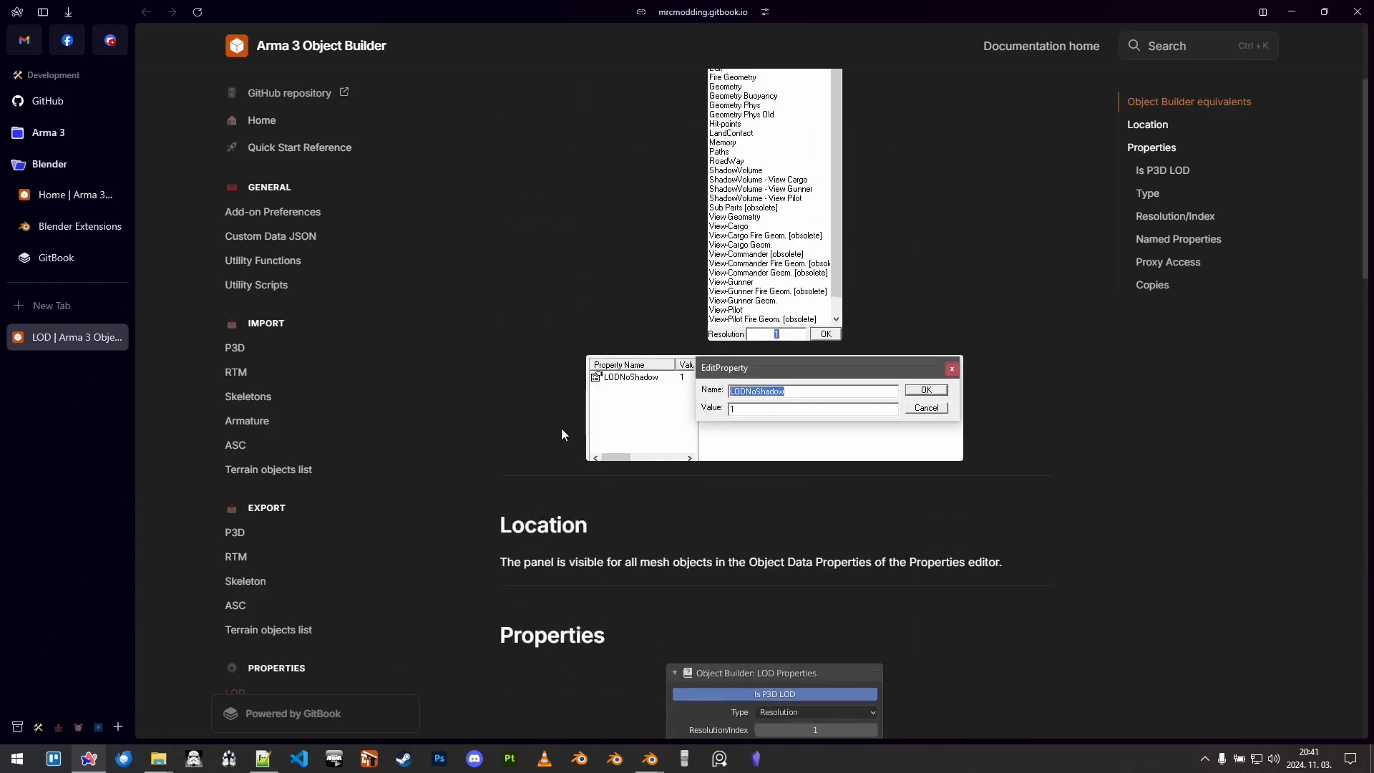
scroll(303, 181, "down", 6)
scroll(312, 430, "up", 6)
scroll(348, 454, "down", 6)
scroll(329, 368, "up", 6)
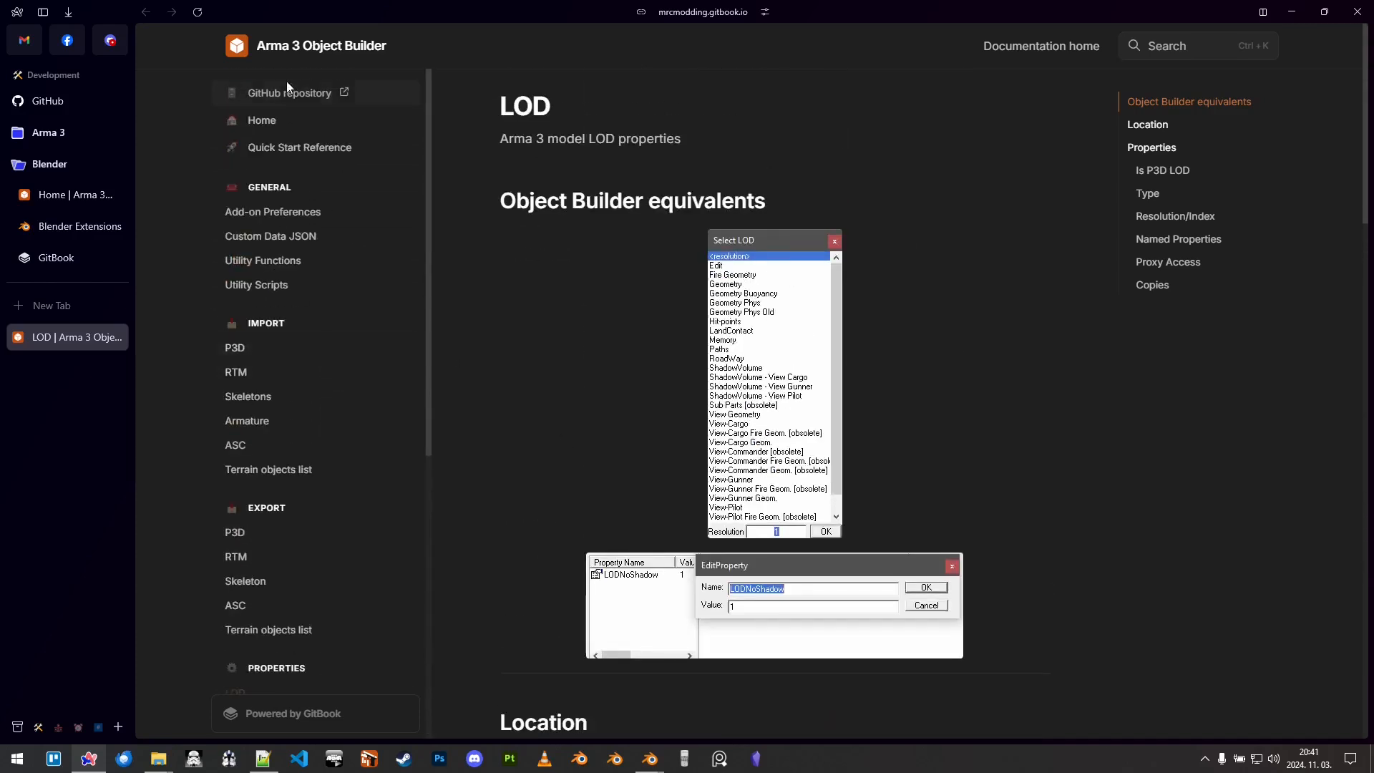
scroll(526, 324, "down", 15)
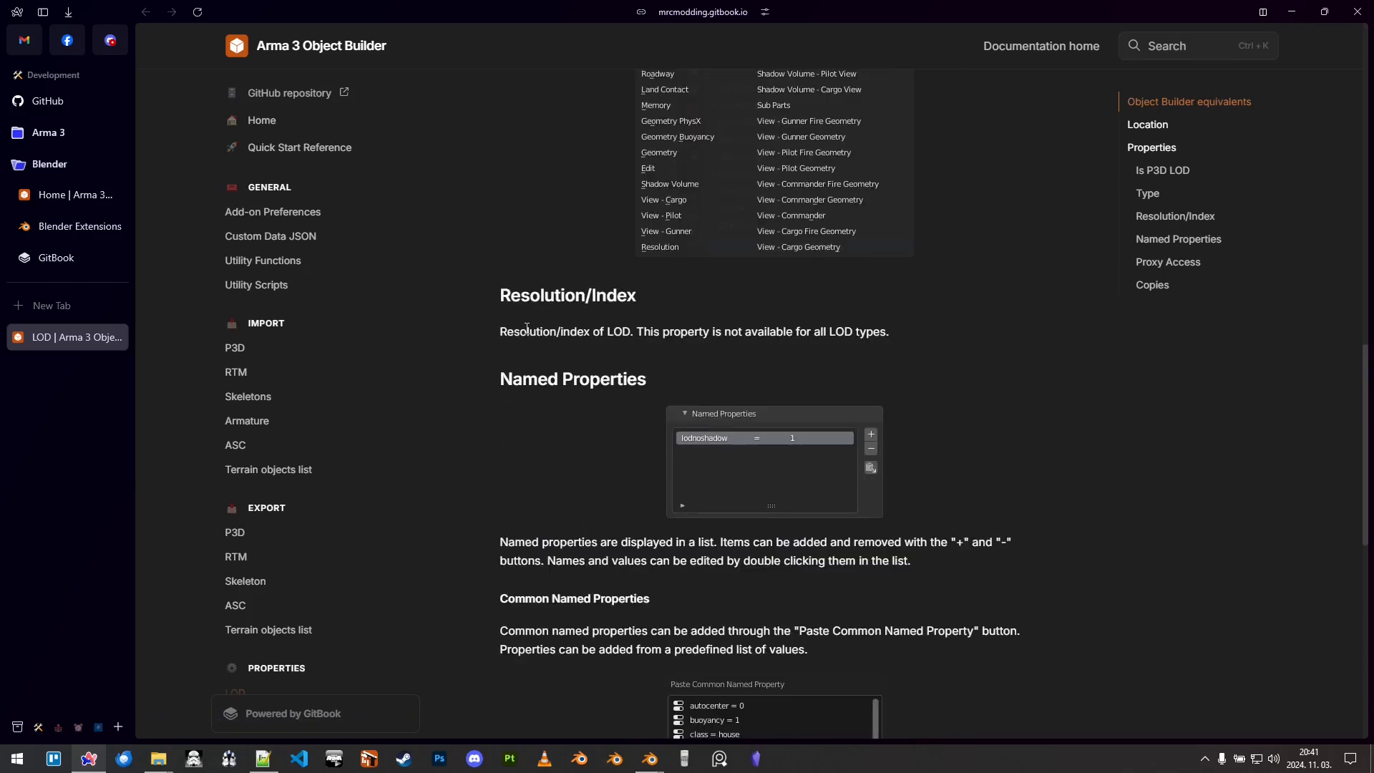
key("alt+Tab")
middle_click_drag(615, 337, 624, 364)
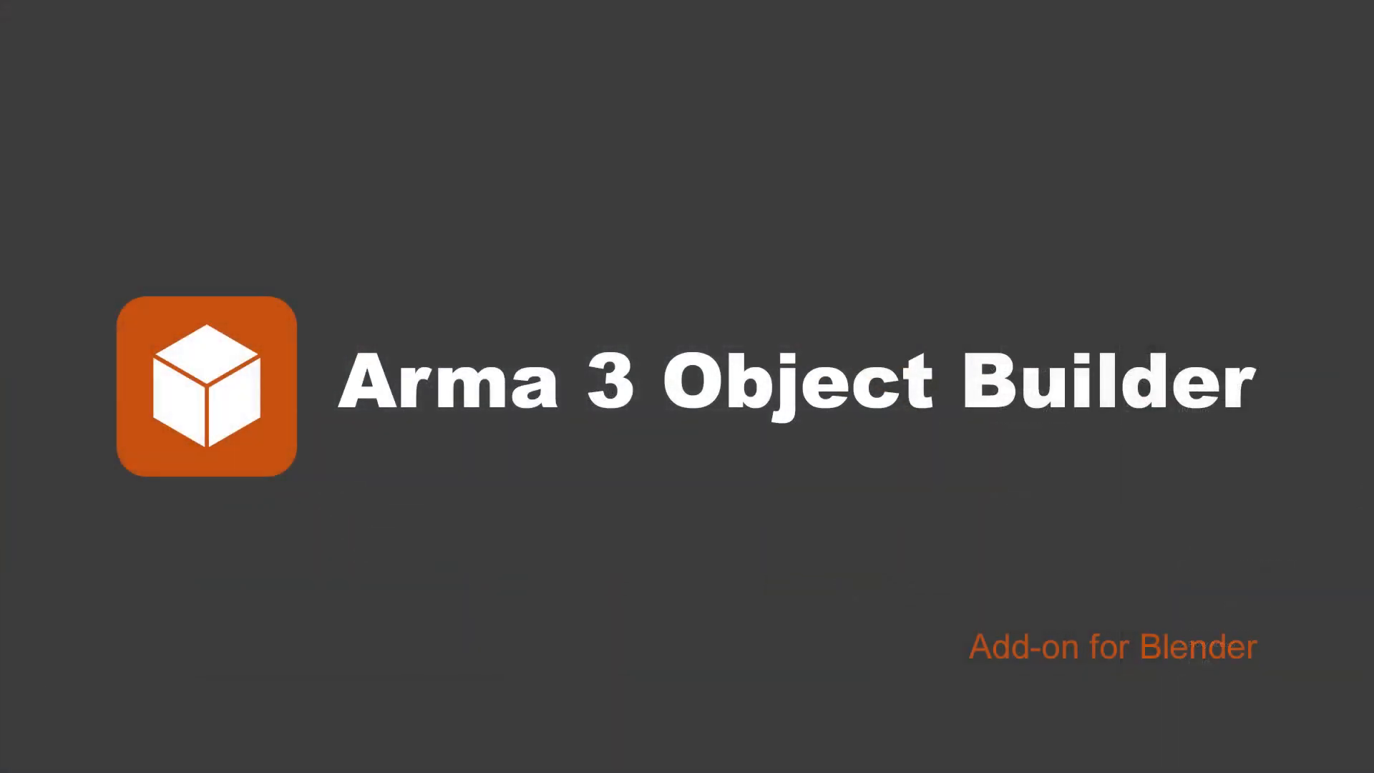